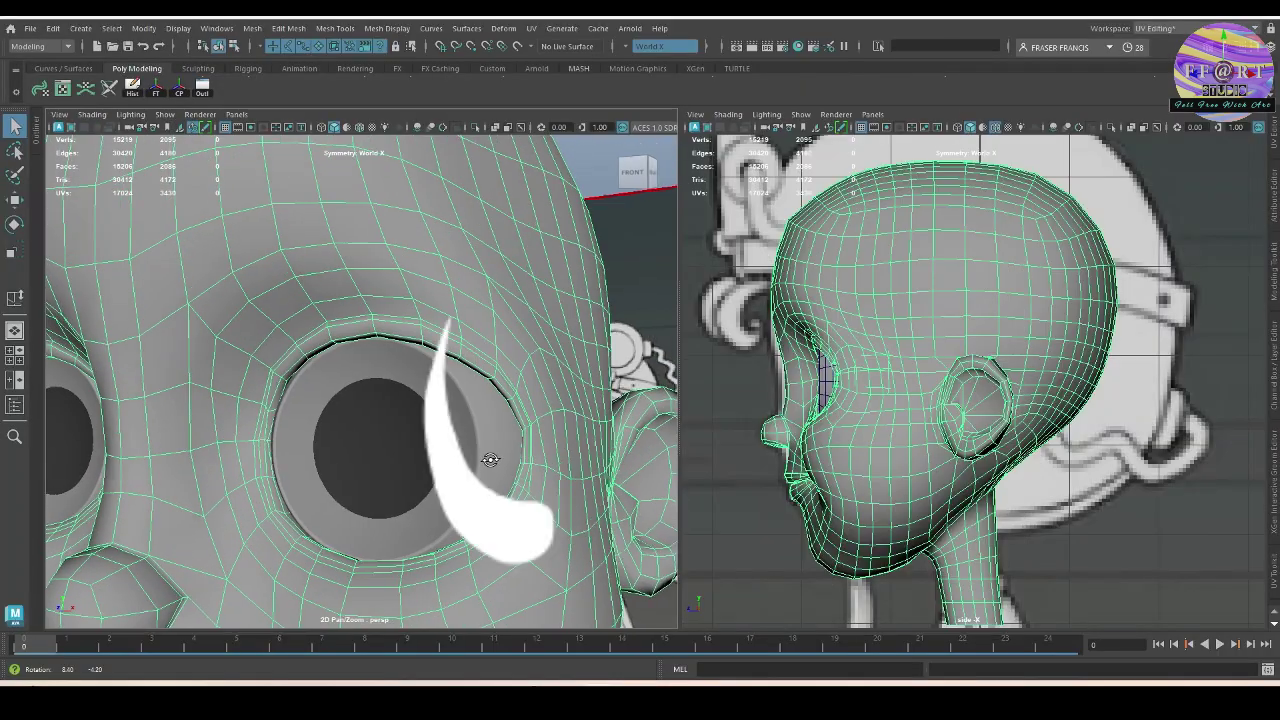
Step: Examine the head mesh around the eye sockets and eyeballs from several angles
scroll(494, 442, "up", 5)
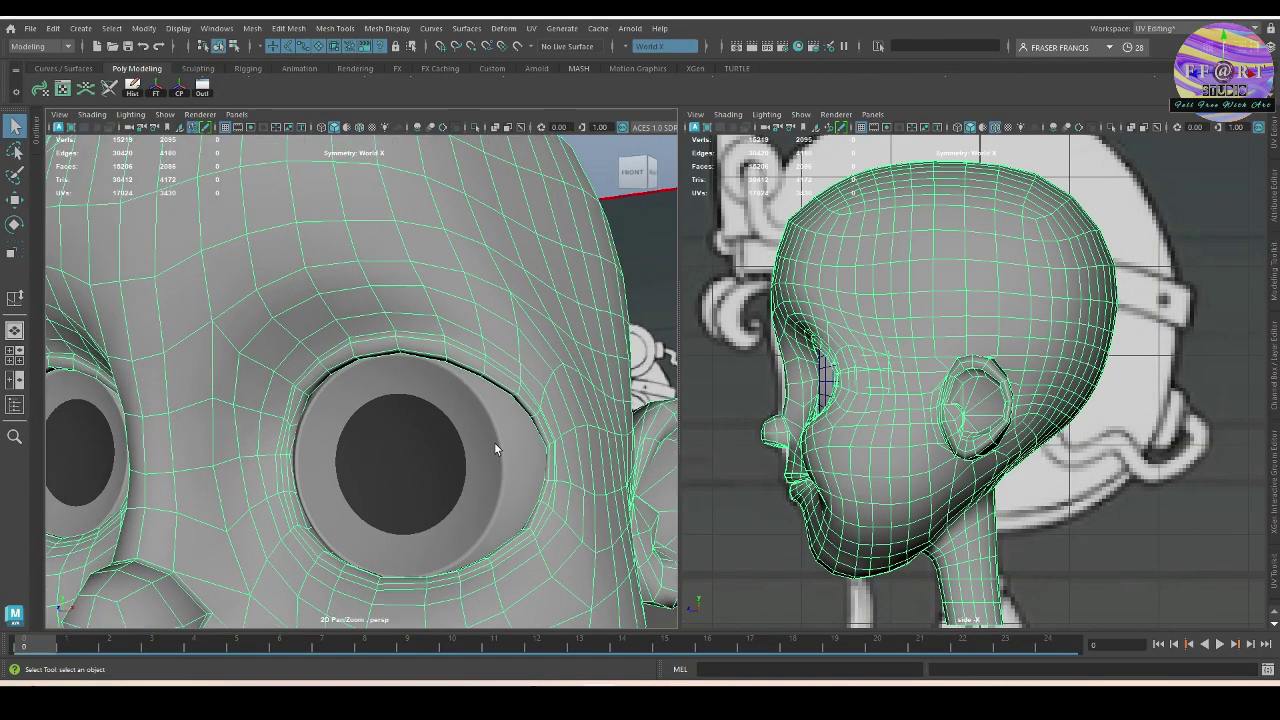
left_click_drag(518, 464, 334, 366, "alt")
right_click_drag(438, 522, 369, 453, "alt")
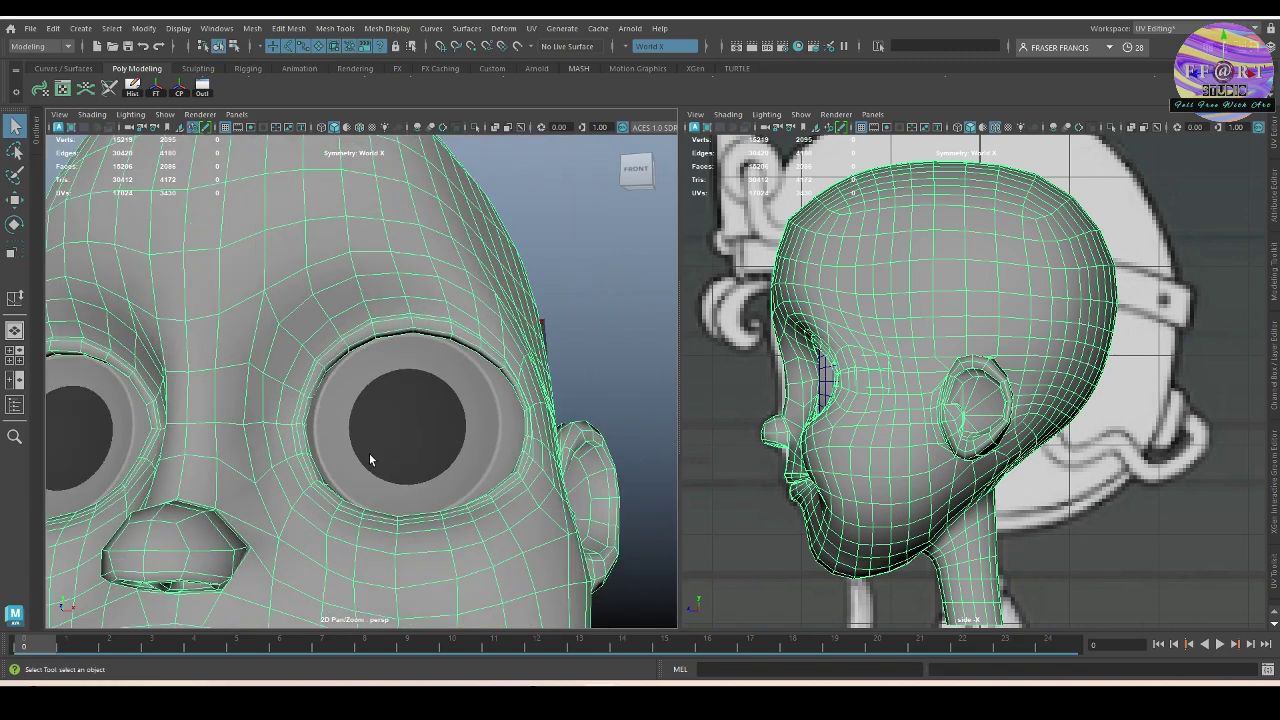
left_click_drag(369, 453, 405, 541, "alt")
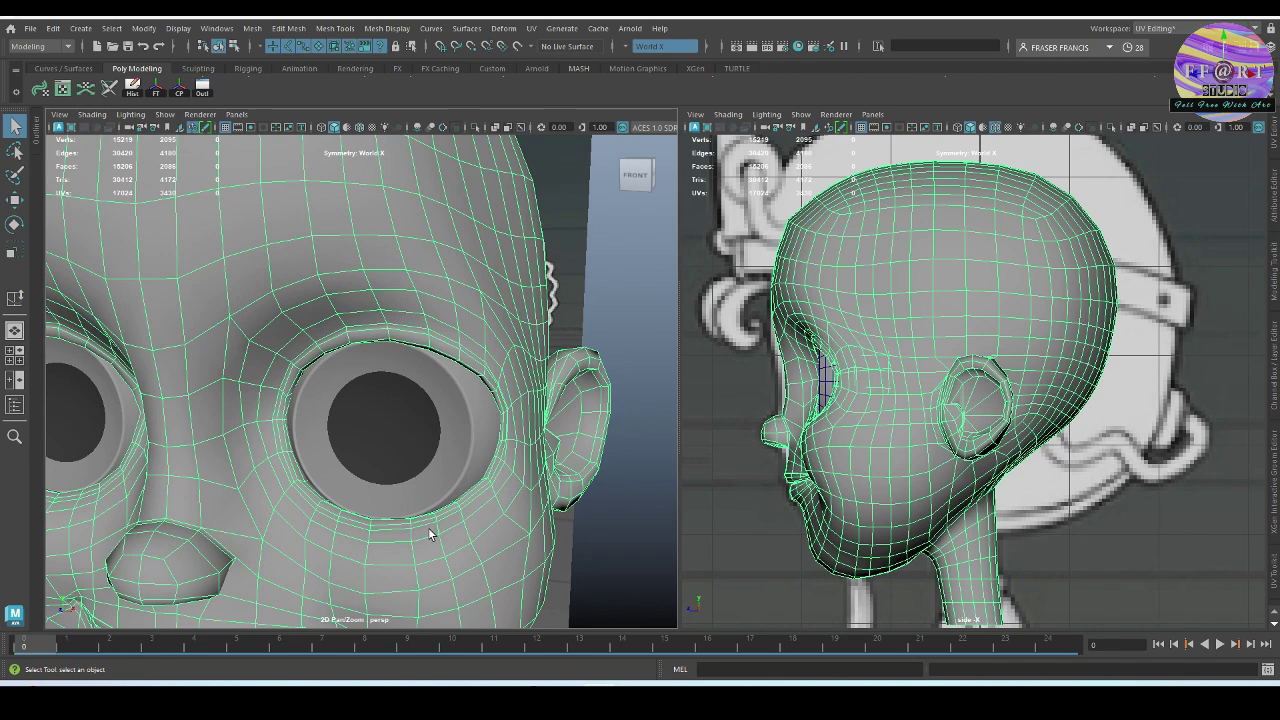
left_click_drag(480, 537, 477, 518, "alt")
right_click_drag(477, 518, 477, 527, "alt")
left_click_drag(477, 527, 354, 534, "alt")
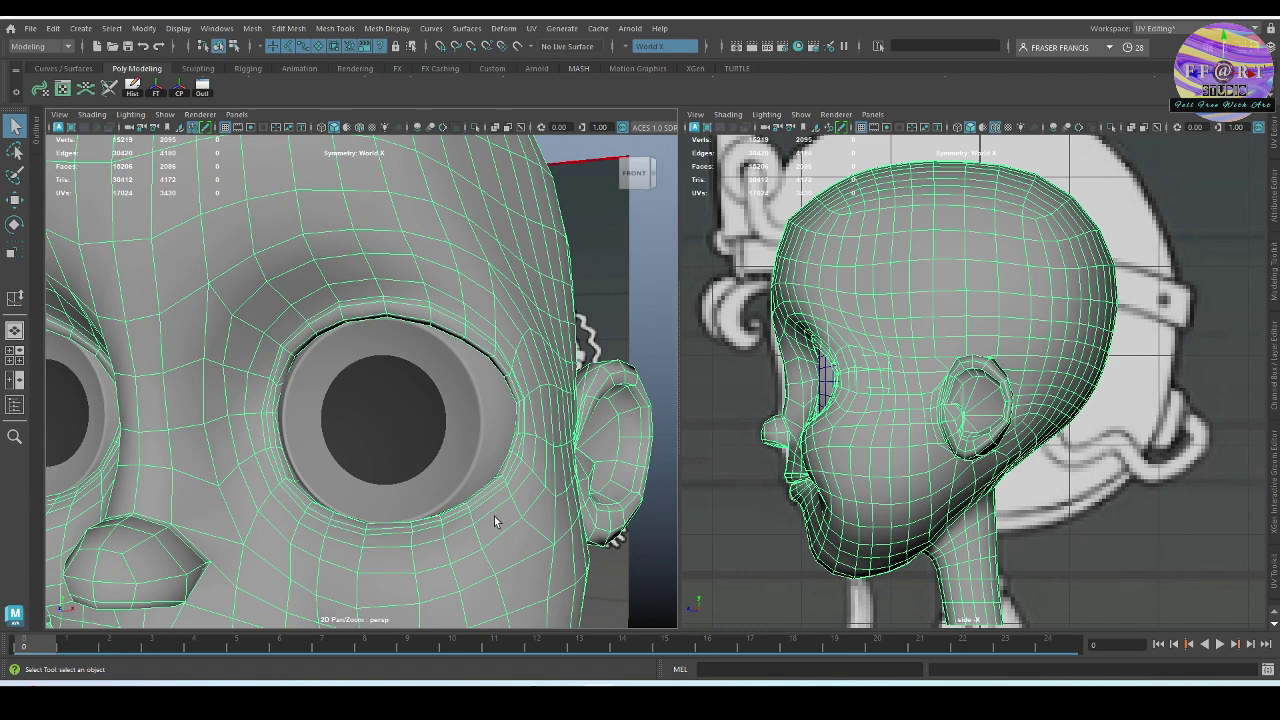
right_click_drag(495, 515, 438, 488, "alt")
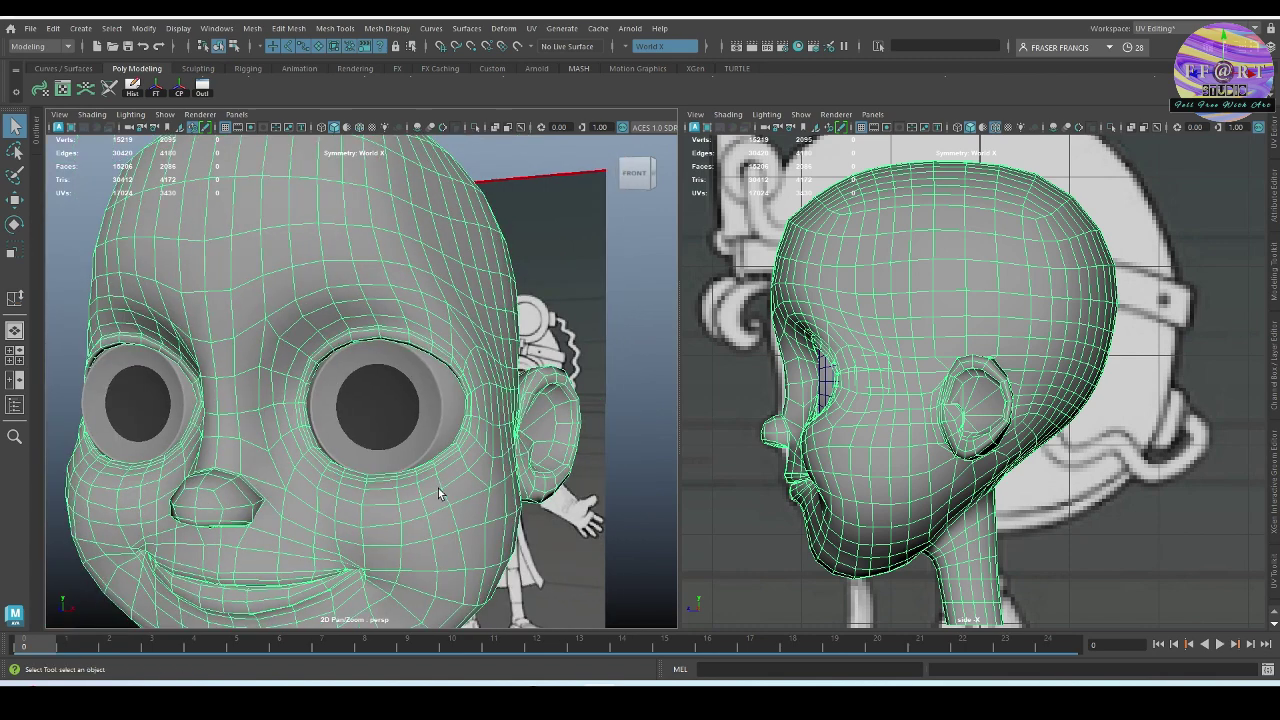
left_click_drag(438, 488, 396, 462, "alt")
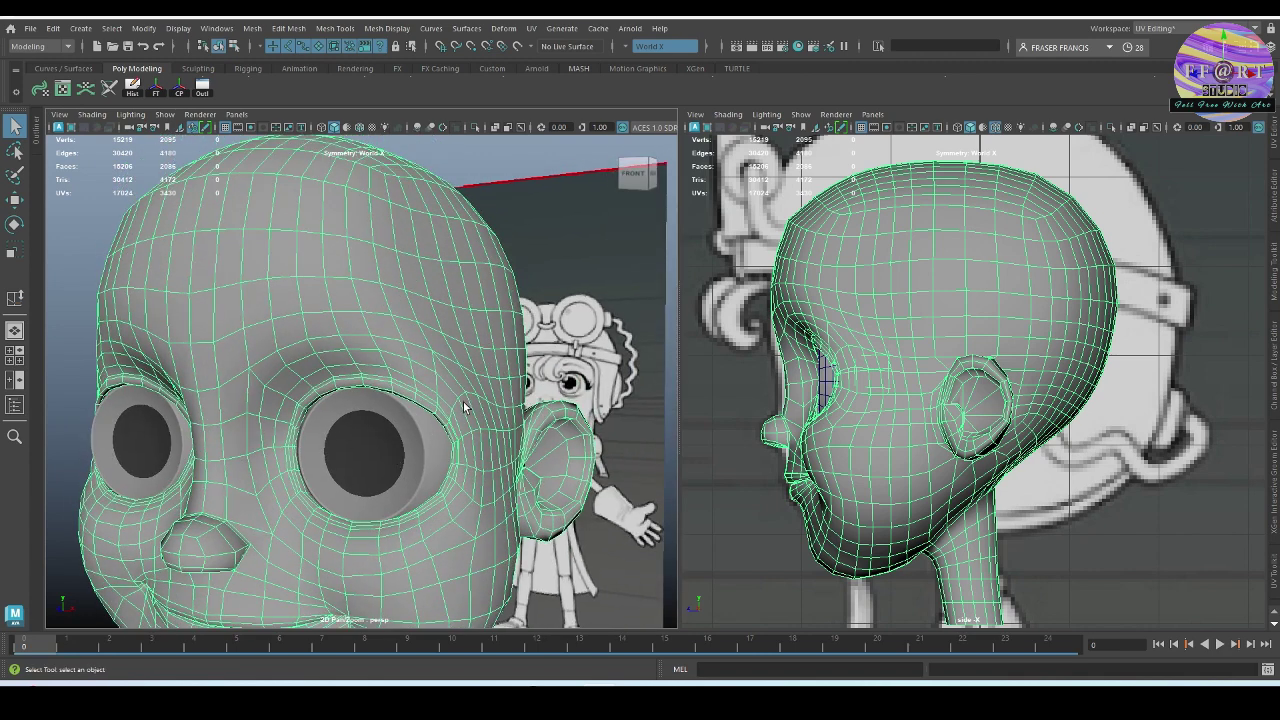
left_click_drag(426, 424, 612, 486, "alt")
scroll(400, 520, "up", 3)
left_click_drag(429, 546, 404, 524, "alt")
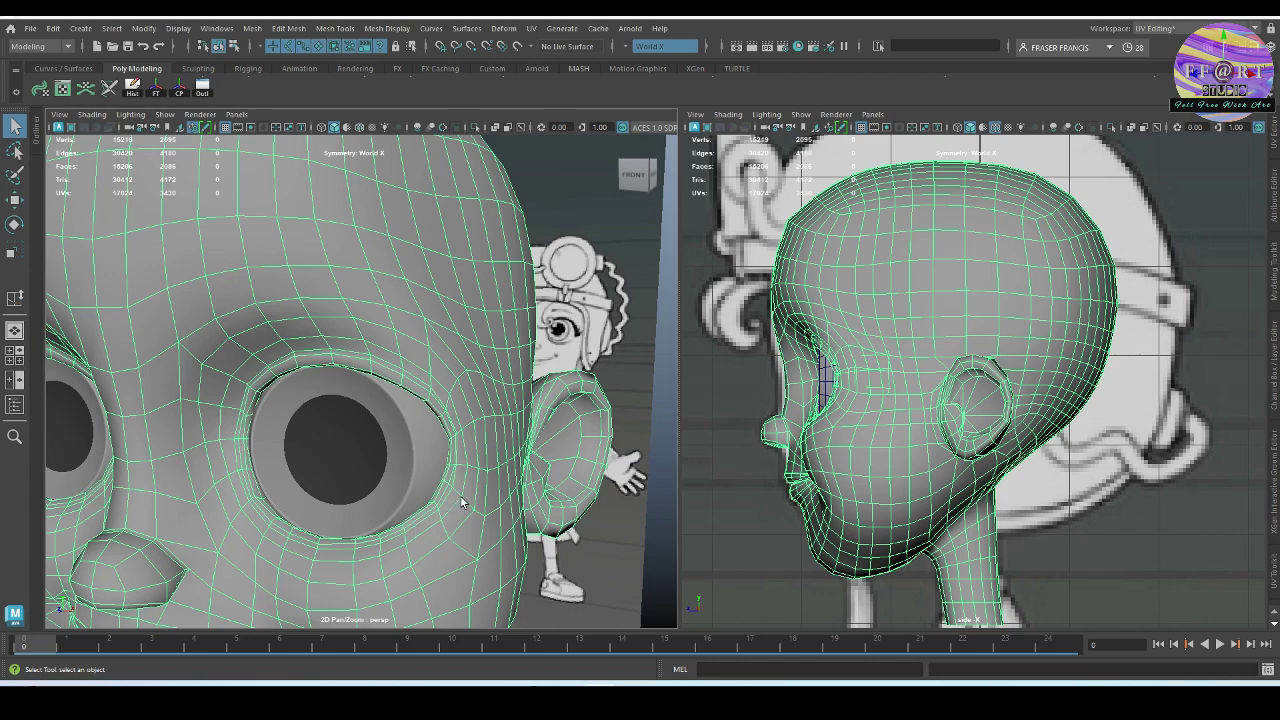
Step: Isolate the head mesh in the perspective view so the eyeballs are hidden
left_click_drag(461, 502, 452, 347, "alt")
scroll(400, 375, "up", 4)
key("F8")
key("F8")
mouse_move(354, 391)
left_mouse_down("alt")
mouse_move(318, 392)
mouse_move(429, 404)
mouse_move(352, 412)
left_mouse_up("alt")
left_click(475, 127)
scroll(352, 412, "down", 3)
Step: Select the row of edges along the upper rim of the character's left eye socket
key("F10")
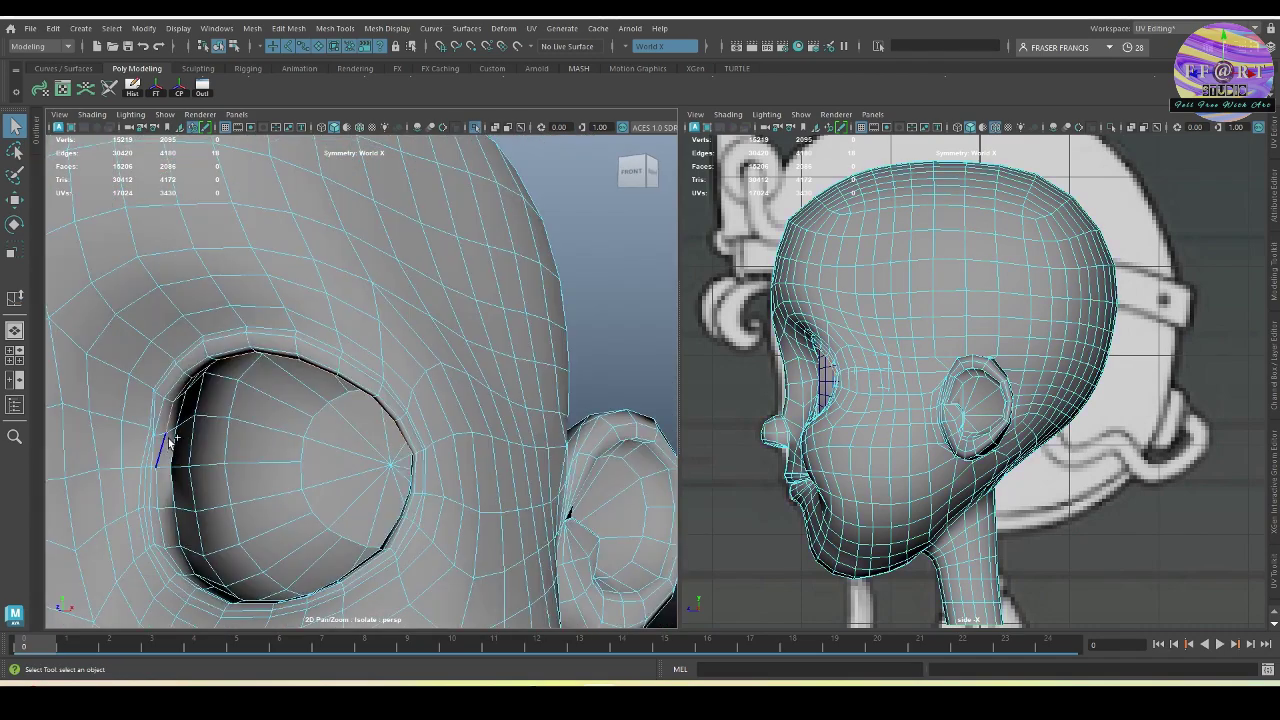
scroll(189, 468, "down", 3)
left_click_drag(189, 468, 367, 376, "alt")
scroll(402, 385, "up", 4)
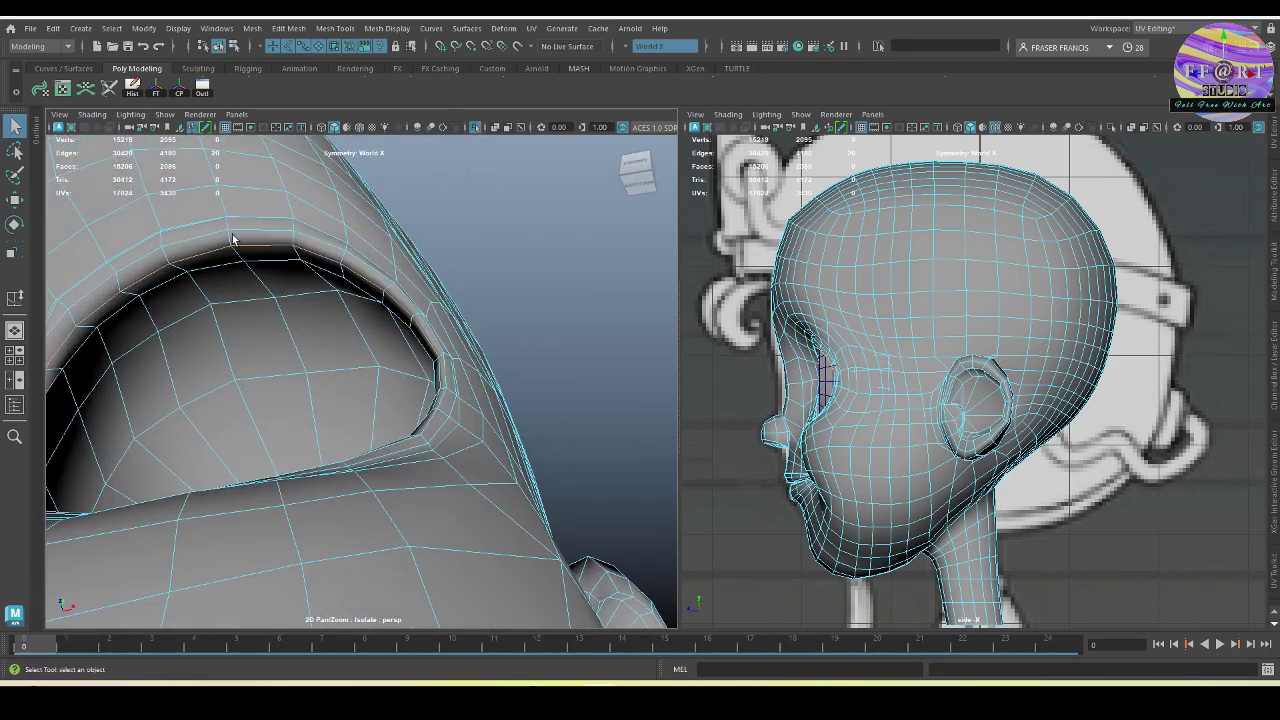
middle_click_drag(298, 292, 371, 346, "alt")
scroll(371, 346, "down", 3)
left_click_drag(371, 346, 371, 380, "alt")
middle_click_drag(391, 440, 406, 399, "alt")
scroll(406, 399, "up", 1)
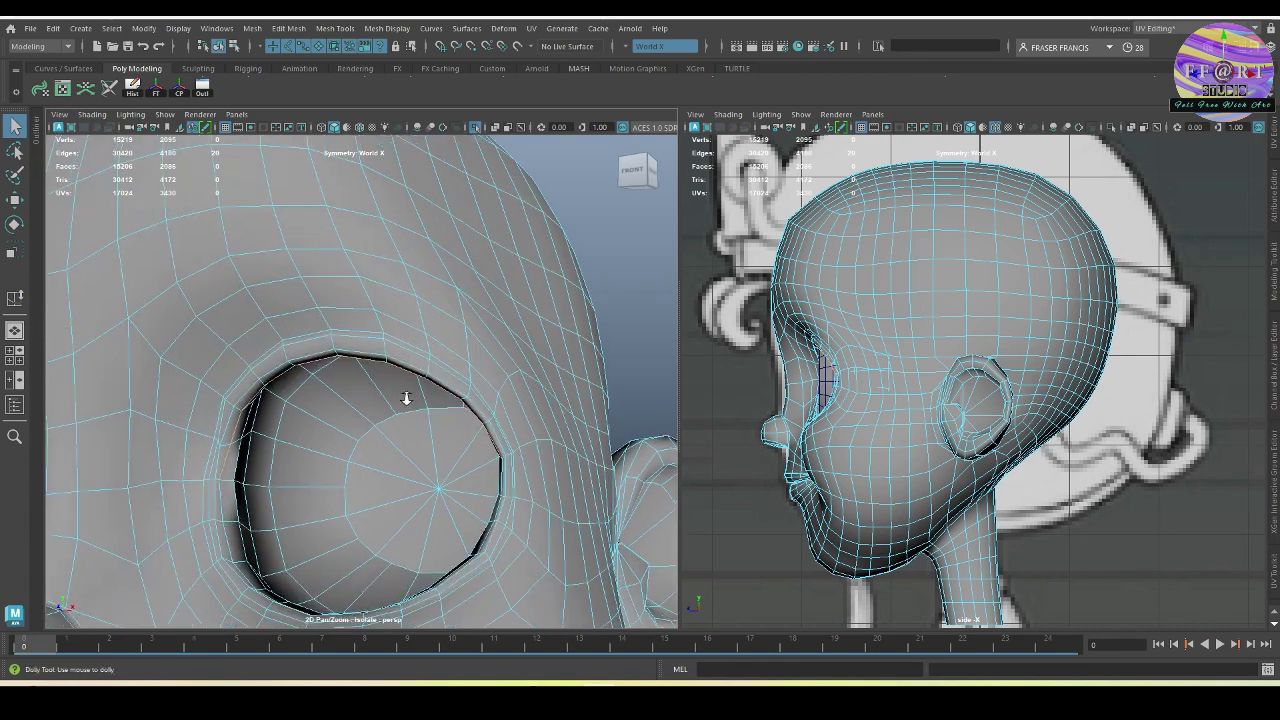
scroll(406, 399, "up", 1)
left_click_drag(406, 399, 374, 386, "alt")
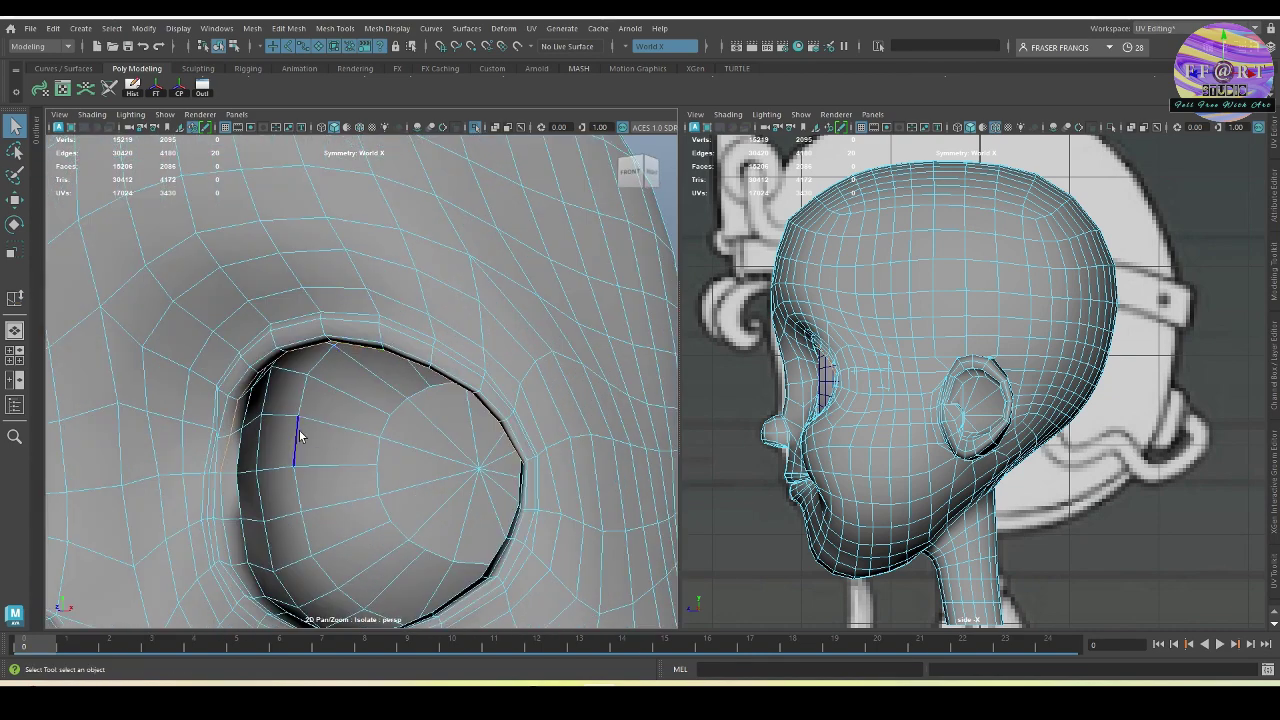
Step: Convert the selected upper eyelid edges to a curve with Polygon Edges to Curve
left_click(144, 28)
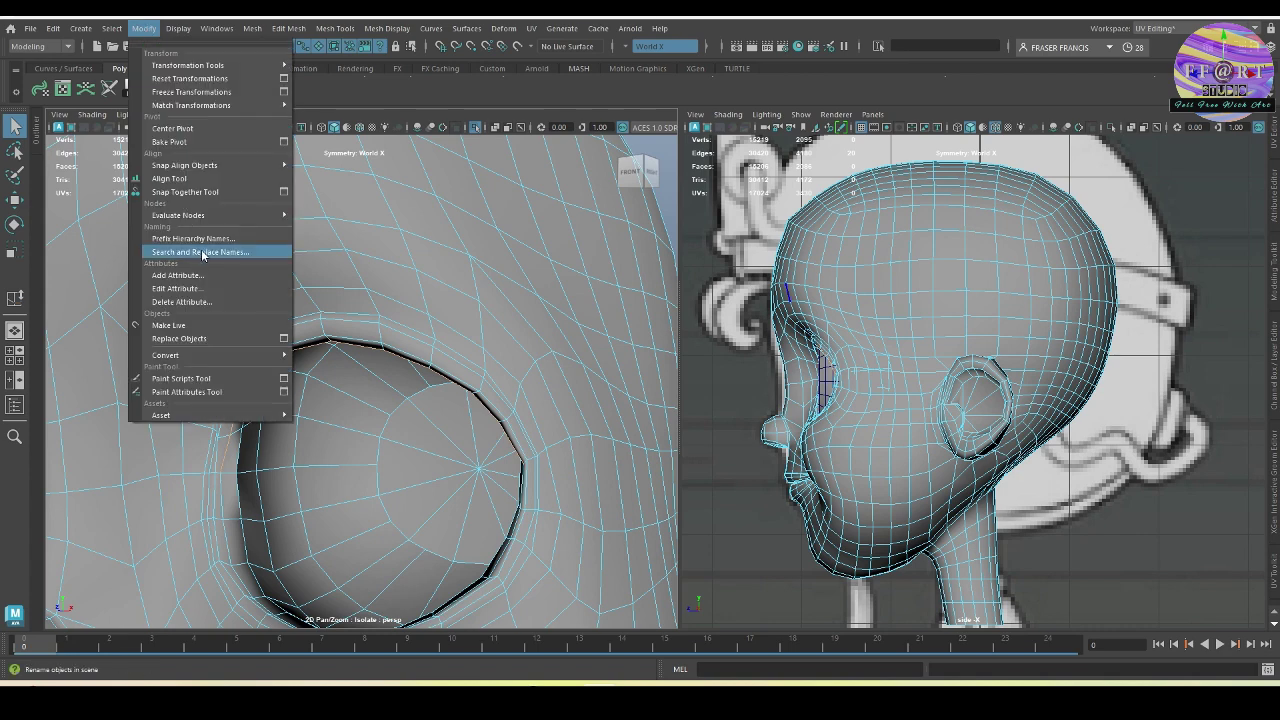
mouse_move(197, 352)
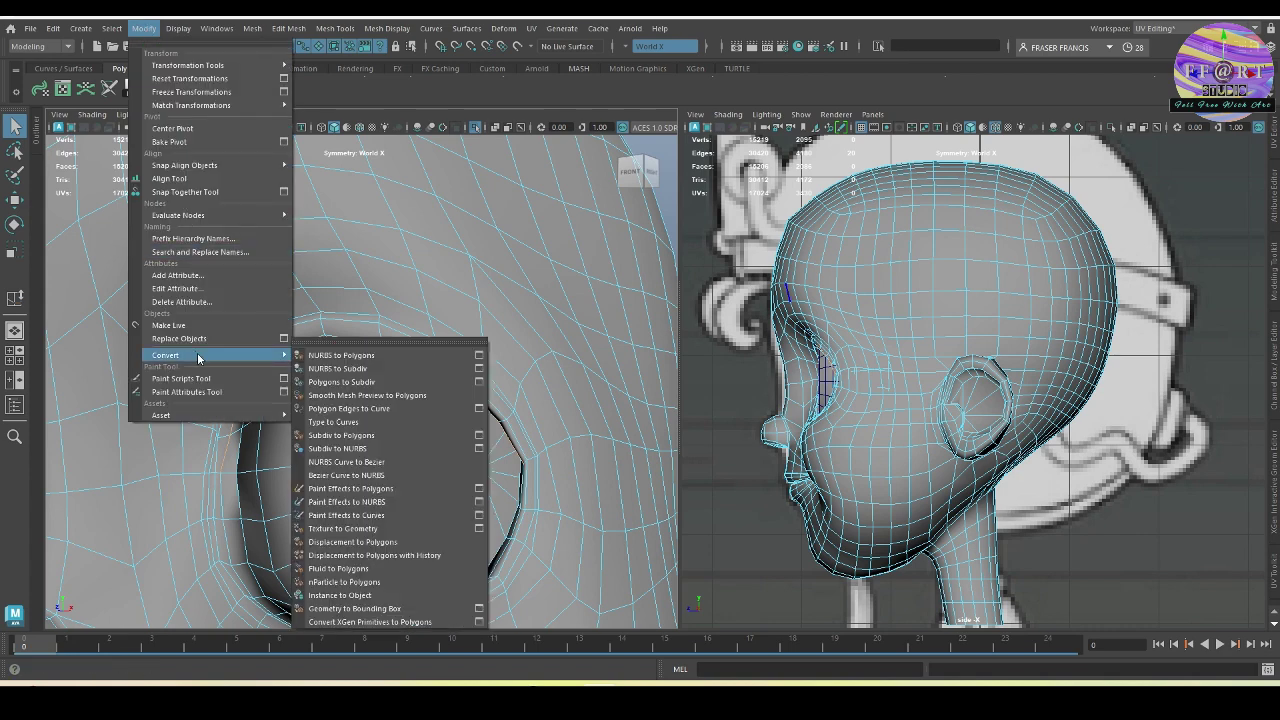
left_click(350, 408)
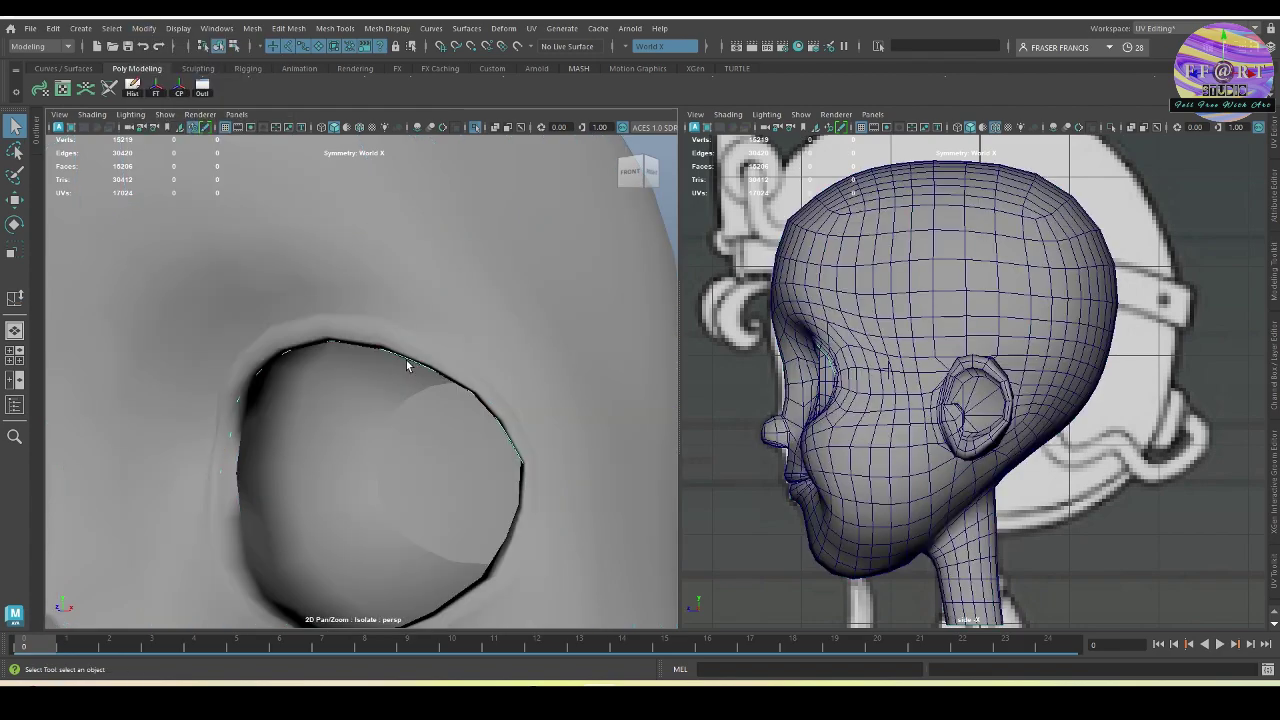
mouse_move(506, 469)
left_mouse_down("alt")
mouse_move(471, 423)
mouse_move(380, 434)
mouse_move(511, 443)
mouse_move(428, 466)
mouse_move(466, 463)
mouse_move(456, 491)
mouse_move(487, 490)
left_mouse_up("alt")
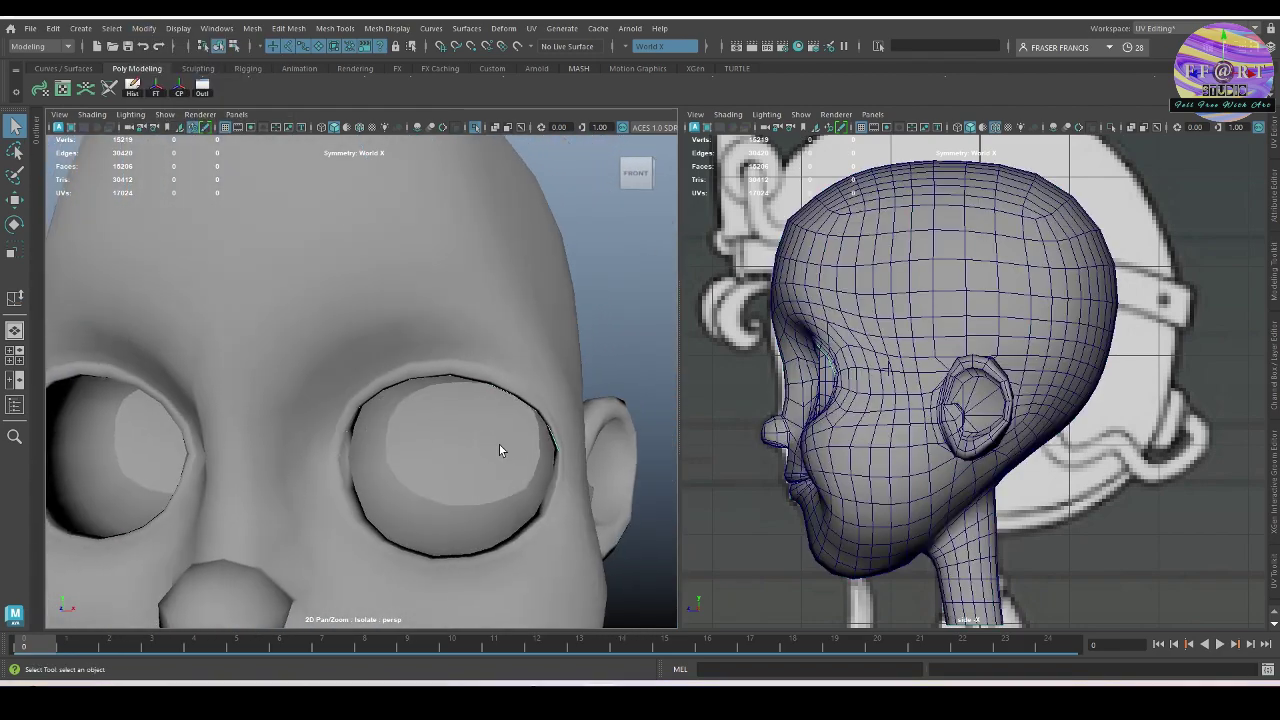
key("4")
key("5")
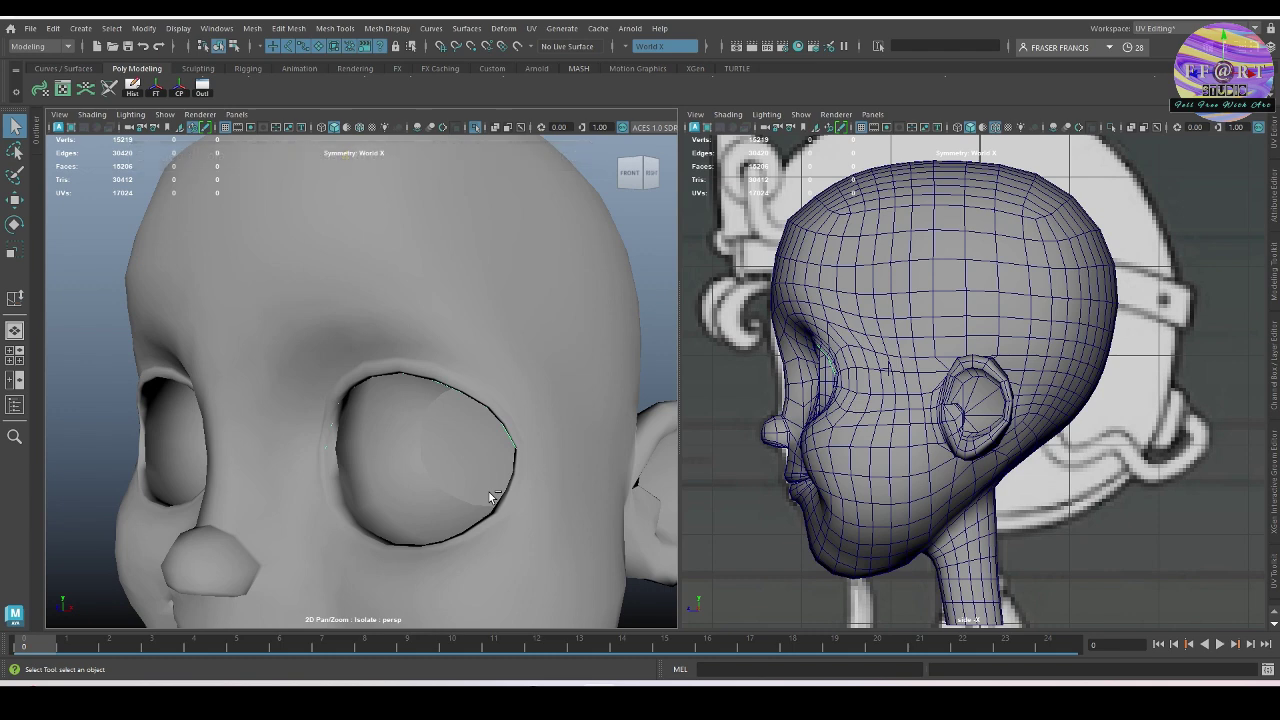
Step: Centre the pivot of the new eyelid curve and make it ready for moving
key("w")
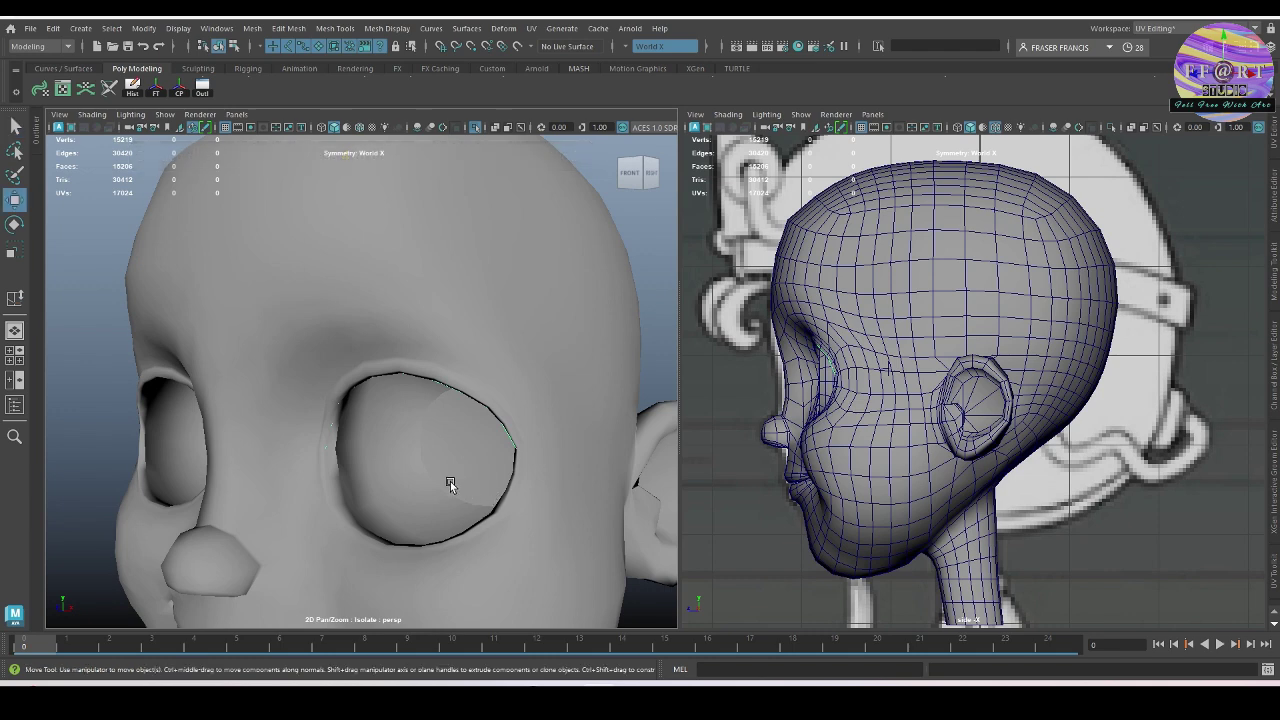
left_click_drag(449, 480, 426, 485, "alt")
right_click_drag(427, 484, 377, 446, "alt")
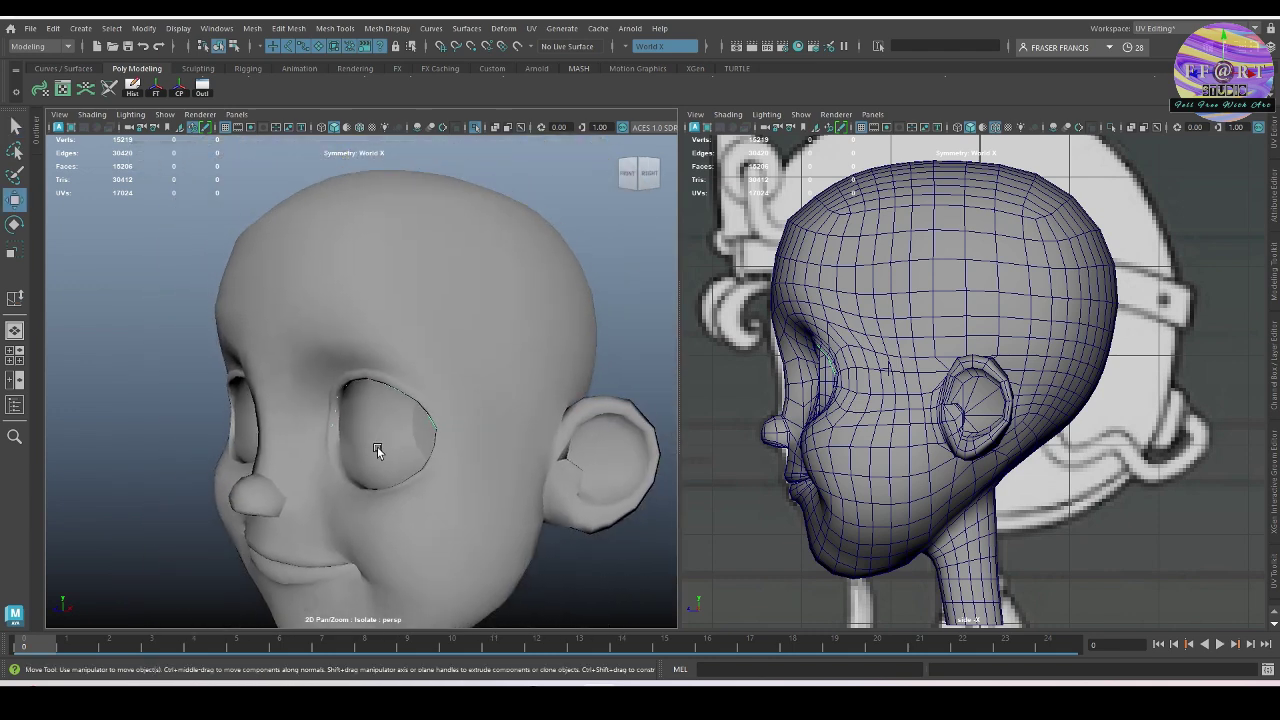
left_click_drag(377, 446, 442, 450, "alt")
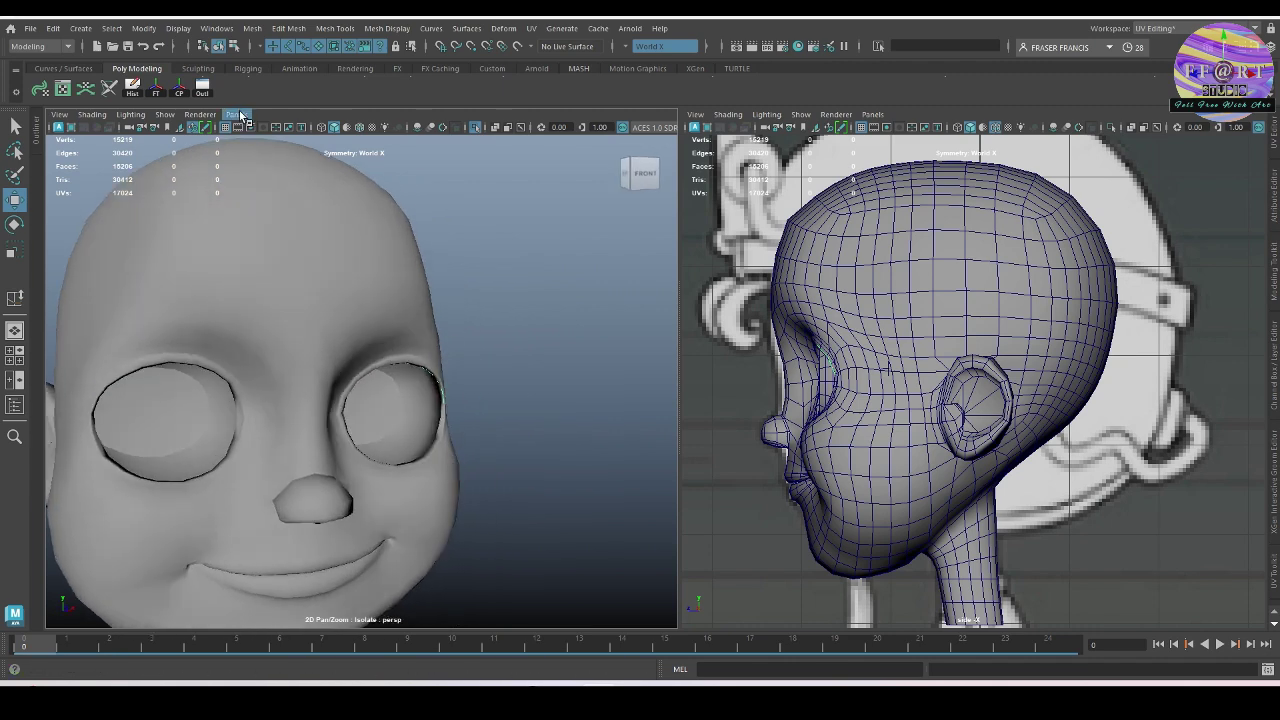
left_click(181, 93)
Step: Move the eyelid curve forward along Z so it sits in front of the eye socket
right_click_drag(311, 249, 469, 420, "alt")
left_click_drag(469, 420, 371, 431, "alt")
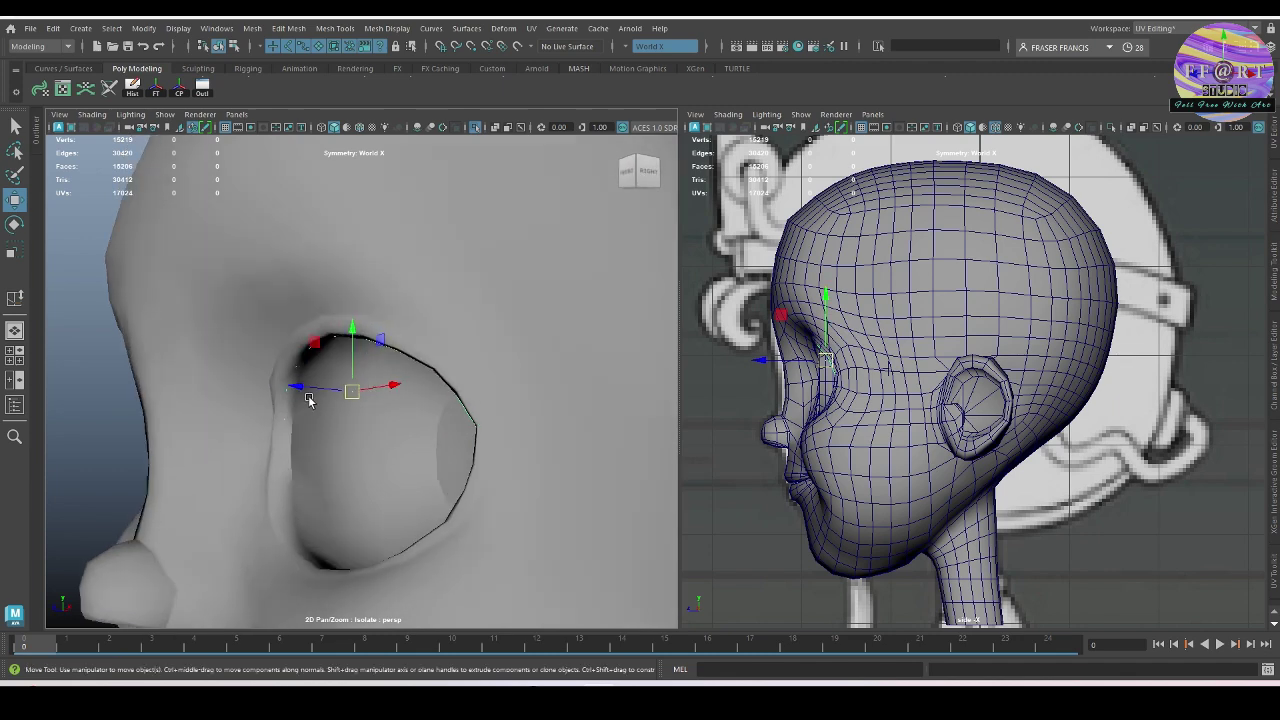
left_click_drag(296, 390, 383, 408)
Step: In the front view, move the eyelid curve up and slightly outward so it arches above the eye opening
key("space")
left_click_drag(383, 408, 388, 435)
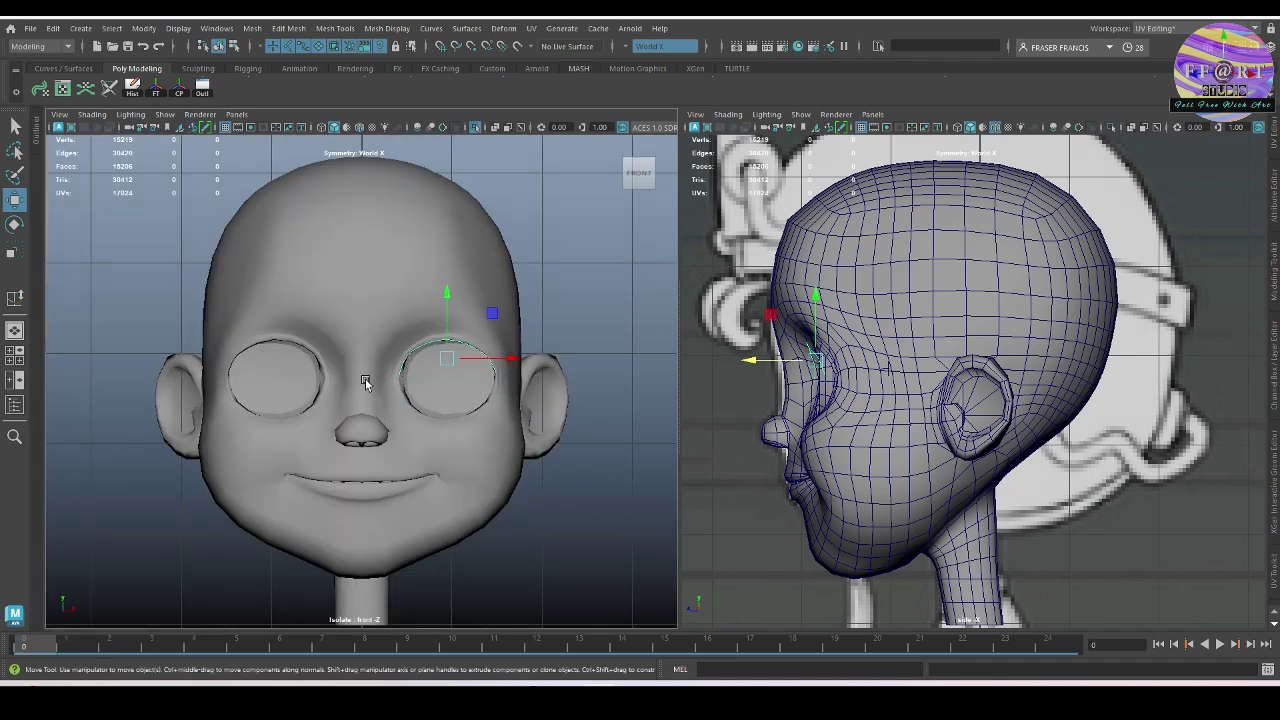
right_click_drag(366, 380, 490, 444, "alt")
middle_click_drag(490, 444, 381, 504, "alt")
right_click_drag(381, 504, 422, 470, "alt")
left_click_drag(401, 349, 410, 337)
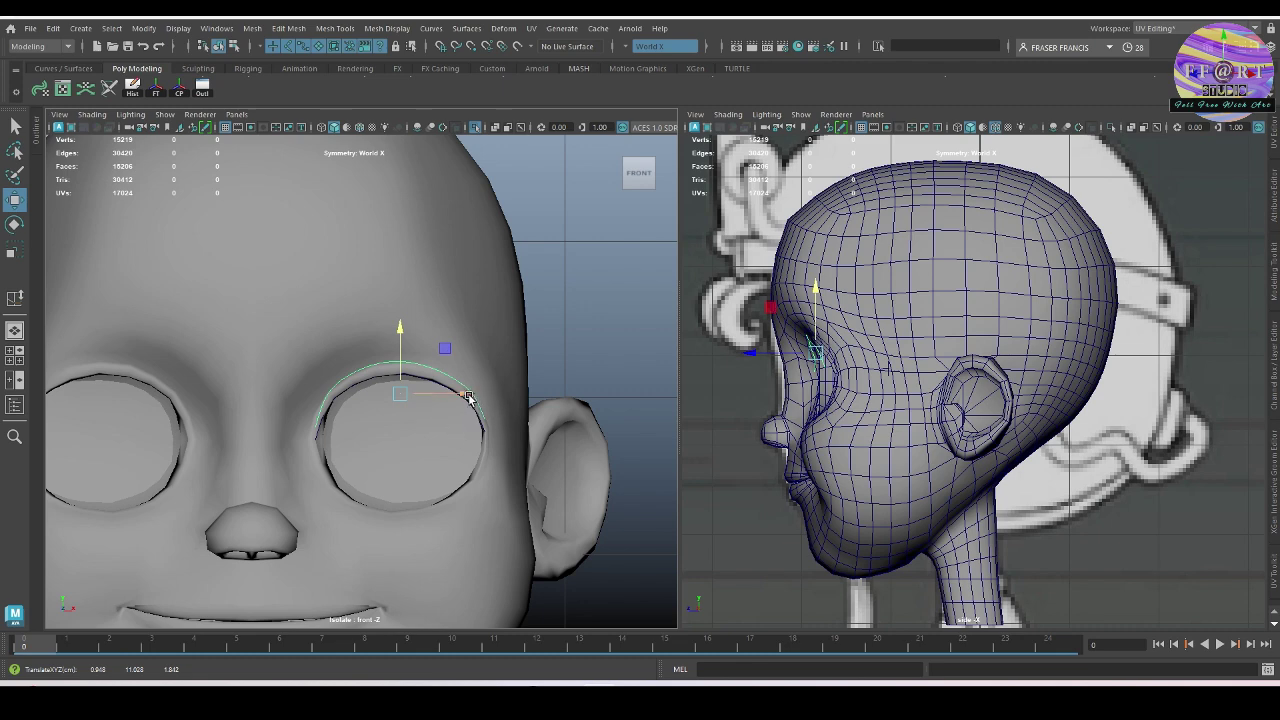
left_click_drag(400, 334, 401, 331)
left_click_drag(460, 392, 463, 392)
Step: In the perspective view, move the control vertex at the curve's outer end along Z with soft selection
key("space")
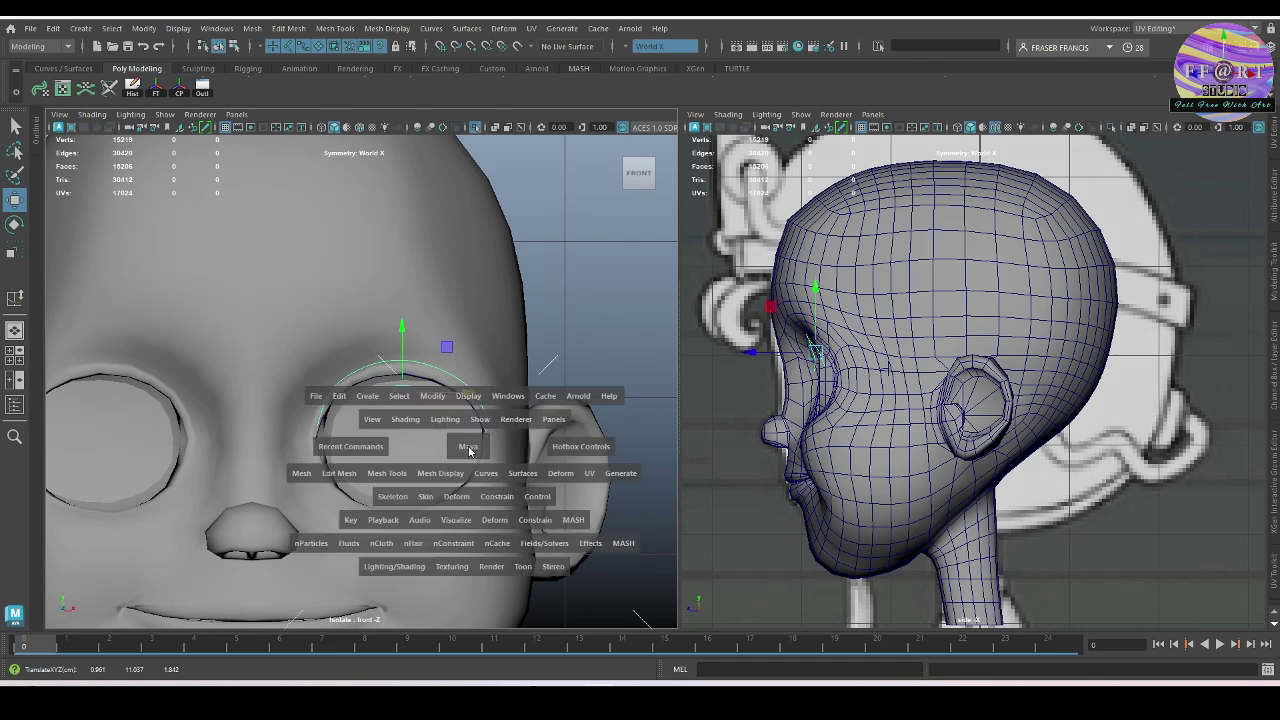
left_click(469, 446)
left_click_drag(472, 447, 345, 456, "alt")
key("q")
key("b")
scroll(420, 479, "up", 4)
key("w")
left_click_drag(217, 483, 306, 550)
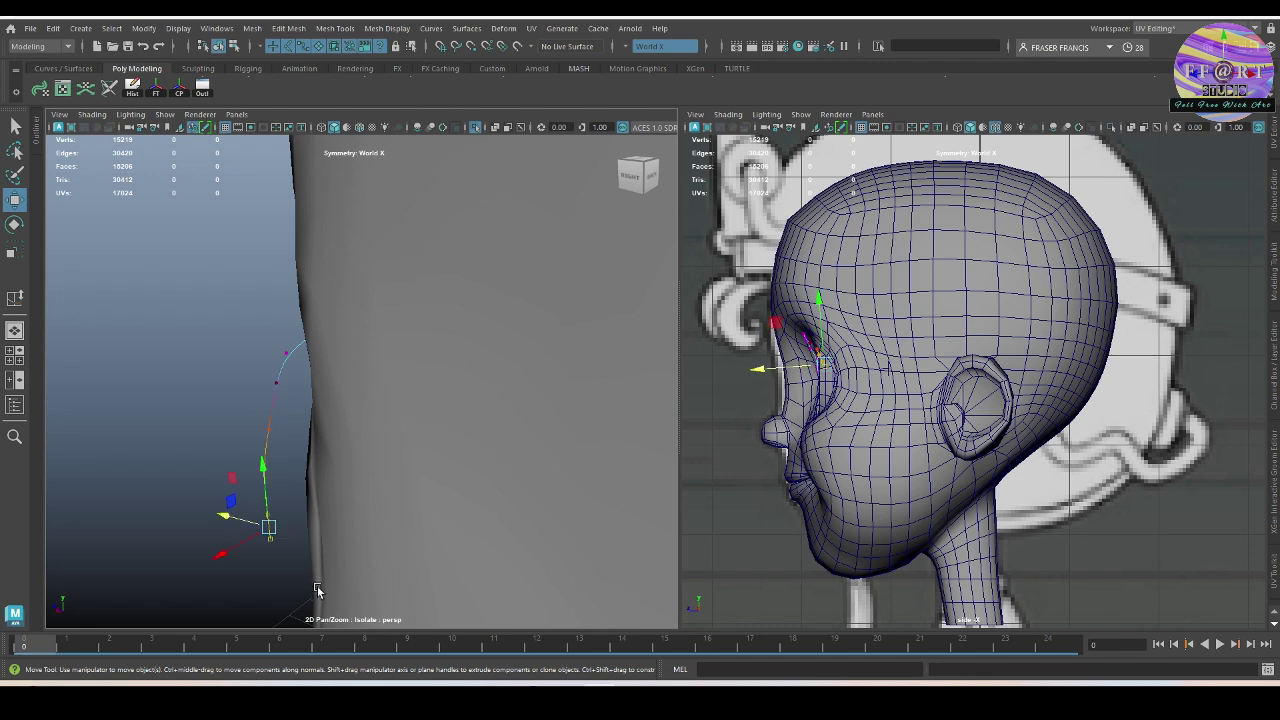
middle_click_drag(317, 587, 322, 552, "alt")
key("b")
left_click_drag(418, 538, 540, 571)
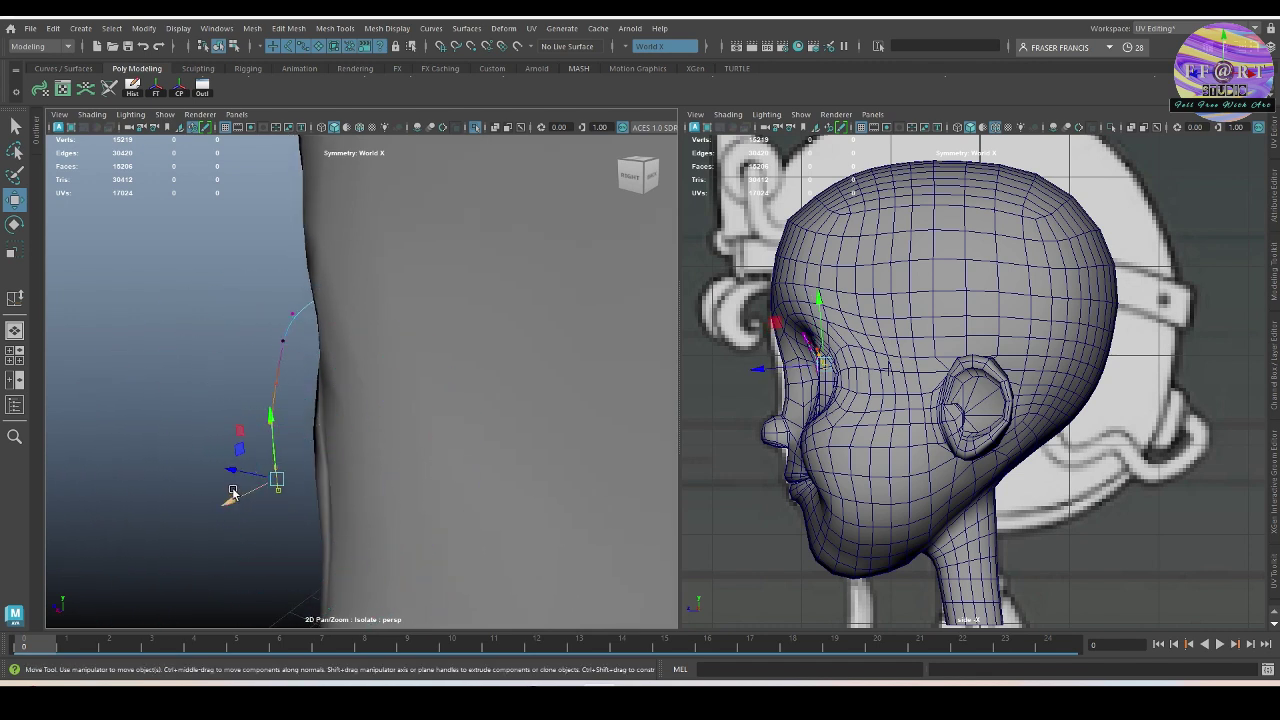
Step: Adjust the depth of the curve's other control vertices along Z to shape it around the eye
left_click_drag(235, 474, 340, 515)
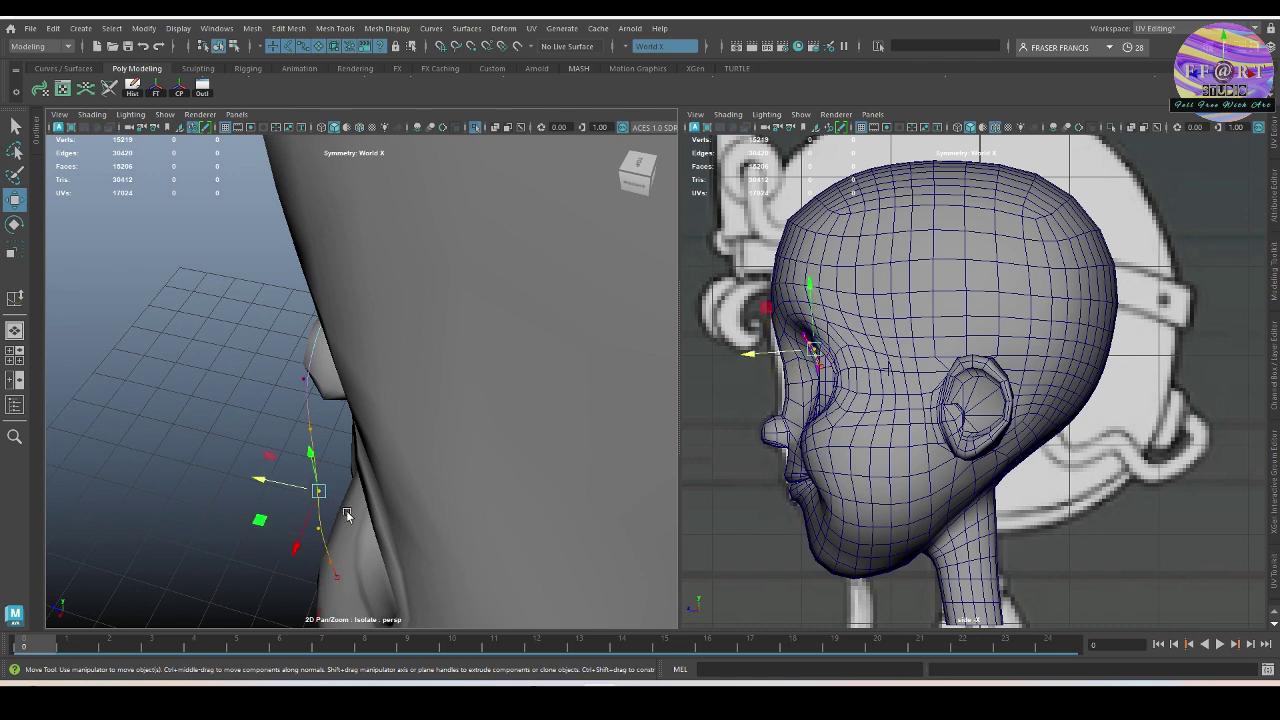
left_click_drag(281, 485, 300, 525)
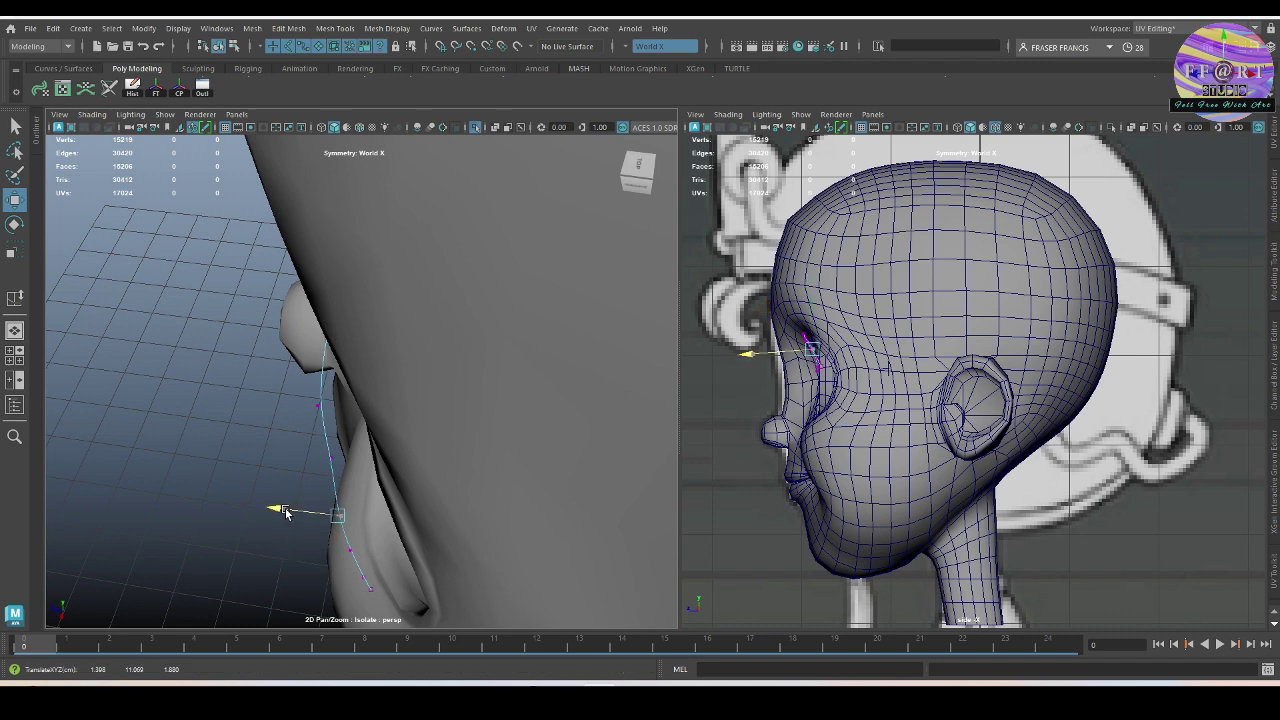
left_click_drag(306, 446, 457, 417)
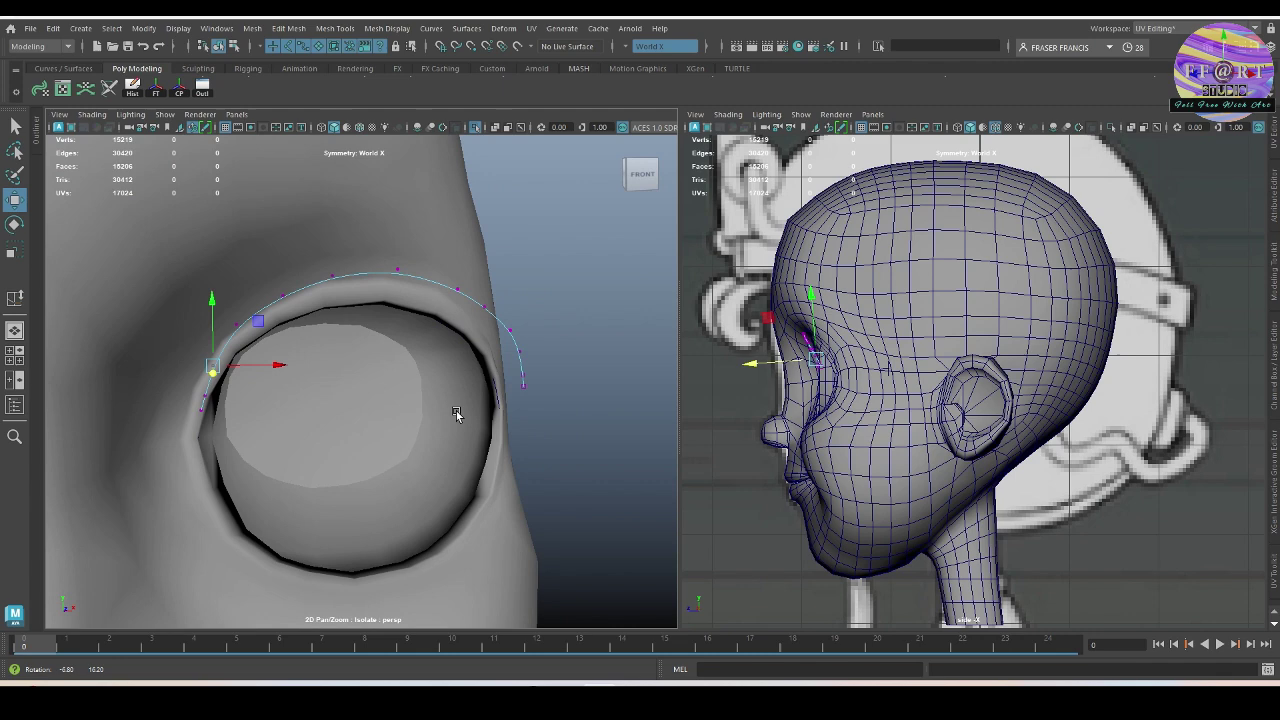
Step: In the front view, pull the curve's outer control vertices outward and upward, and nudge one near the inner corner
right_click(497, 322)
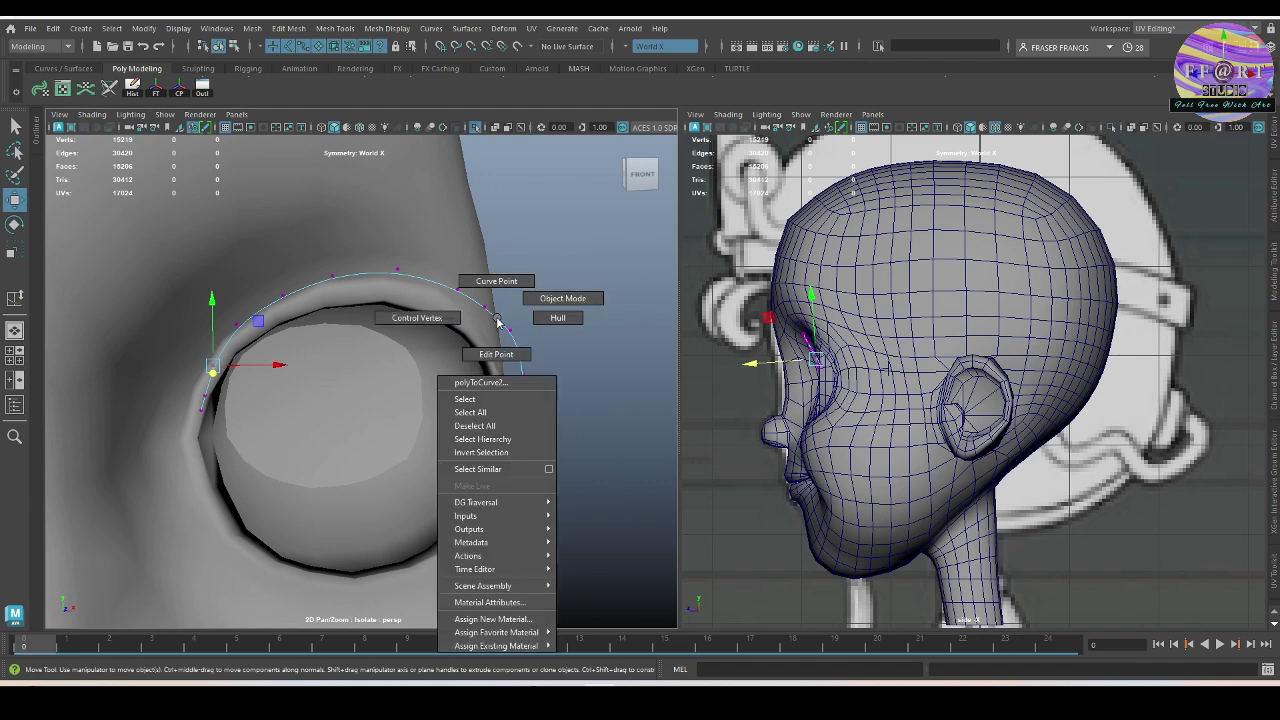
key("space")
left_click_drag(497, 322, 511, 418)
right_click_drag(491, 420, 588, 457, "alt")
middle_click_drag(588, 457, 492, 426, "alt")
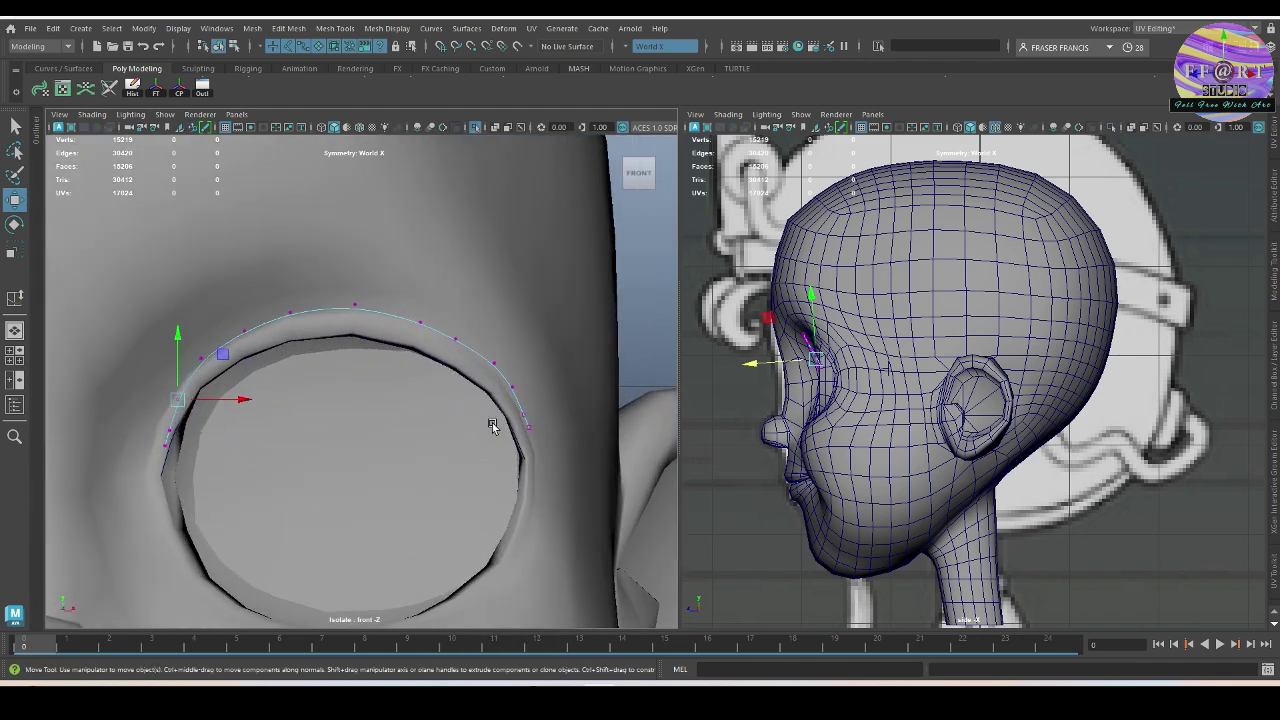
left_click_drag(443, 321, 529, 374)
key("b")
left_click_drag(457, 278, 465, 269)
left_click_drag(502, 374, 548, 440)
left_click_drag(577, 407, 589, 407)
left_click_drag(538, 340, 540, 335)
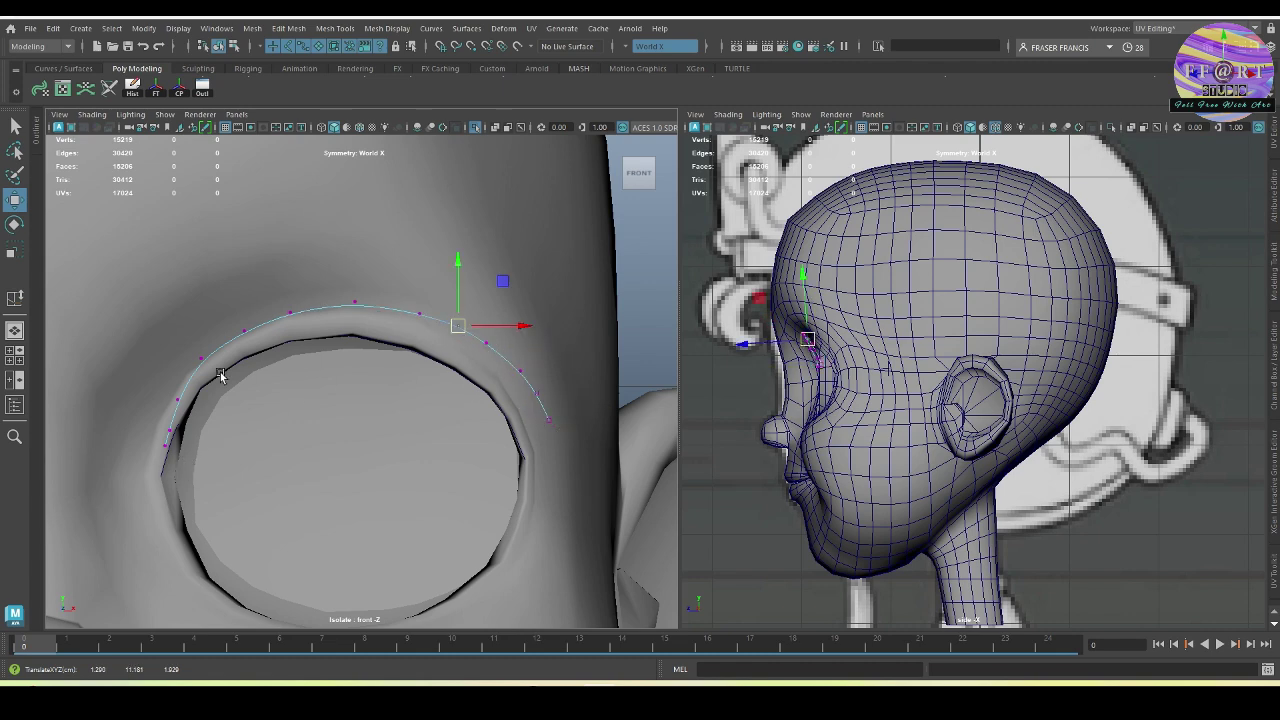
left_click(201, 359)
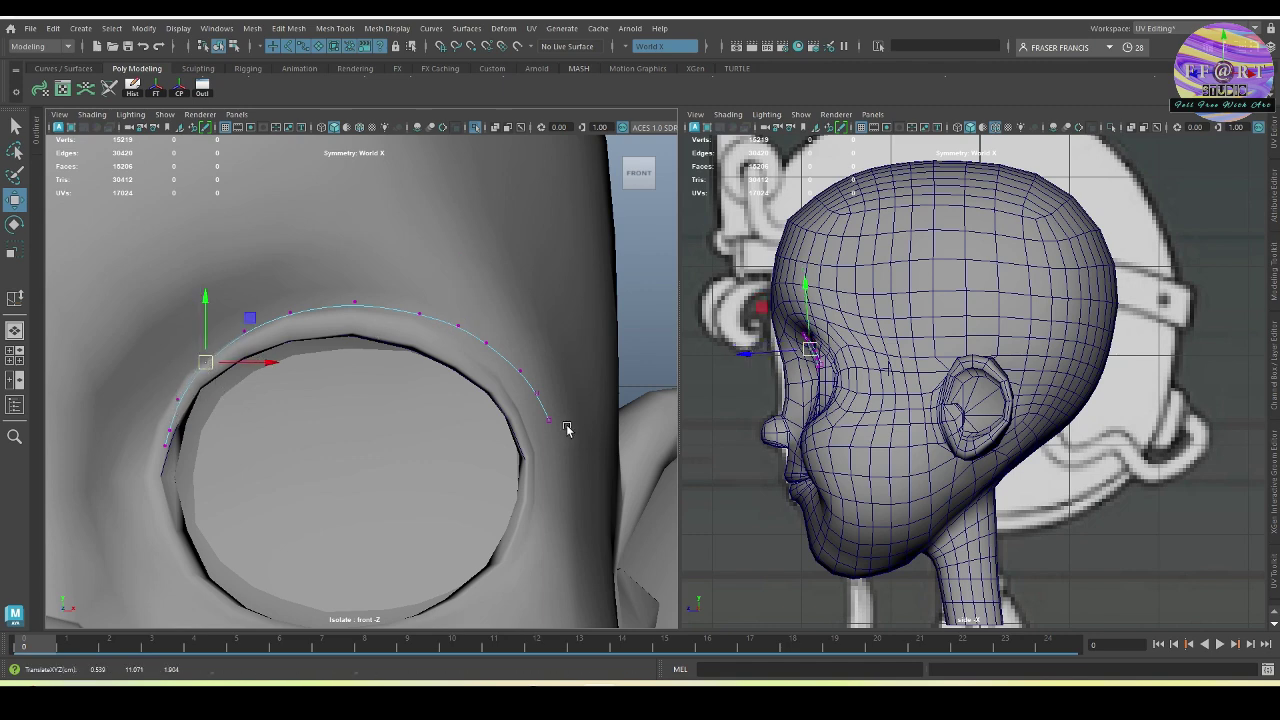
Step: Fine-tune the curve's control vertices in the perspective view and select the whole curve in object mode
key("space")
left_click_drag(537, 456, 289, 477)
mouse_move(251, 434)
left_mouse_down()
mouse_move(324, 477)
mouse_move(241, 447)
left_mouse_up()
left_click(237, 517)
scroll(340, 480, "down", 3)
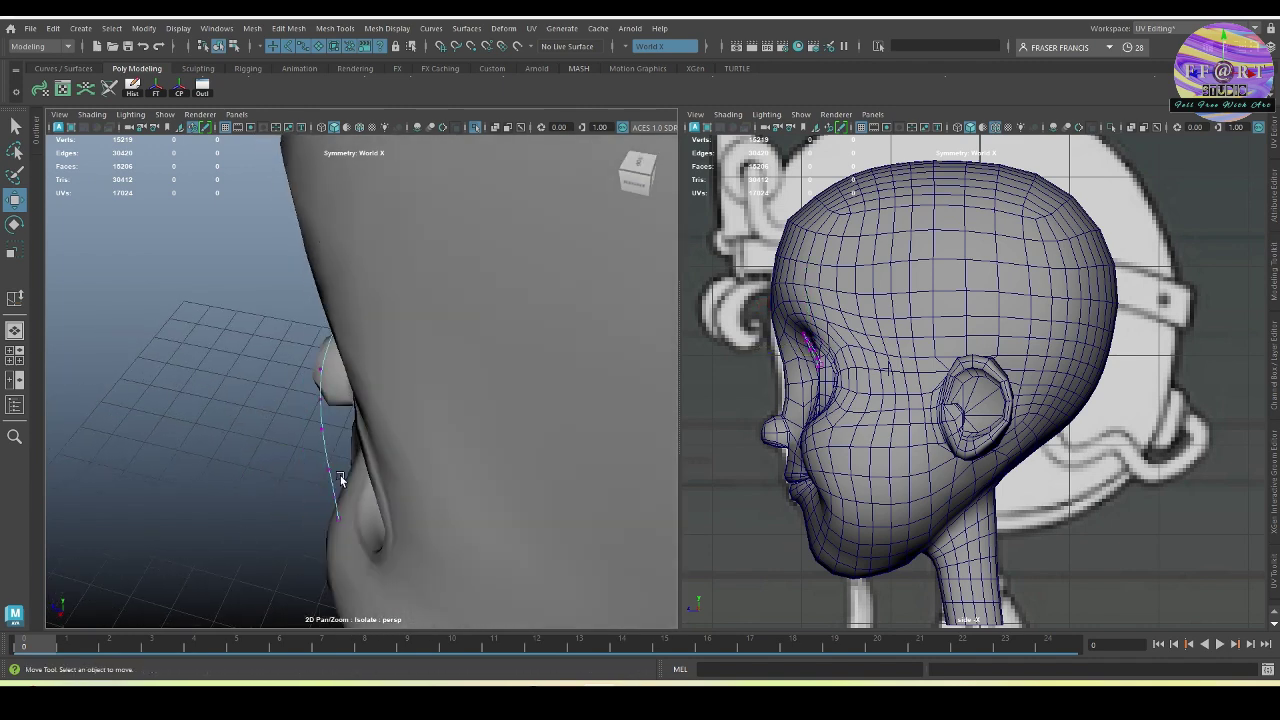
left_click_drag(340, 480, 466, 517, "alt")
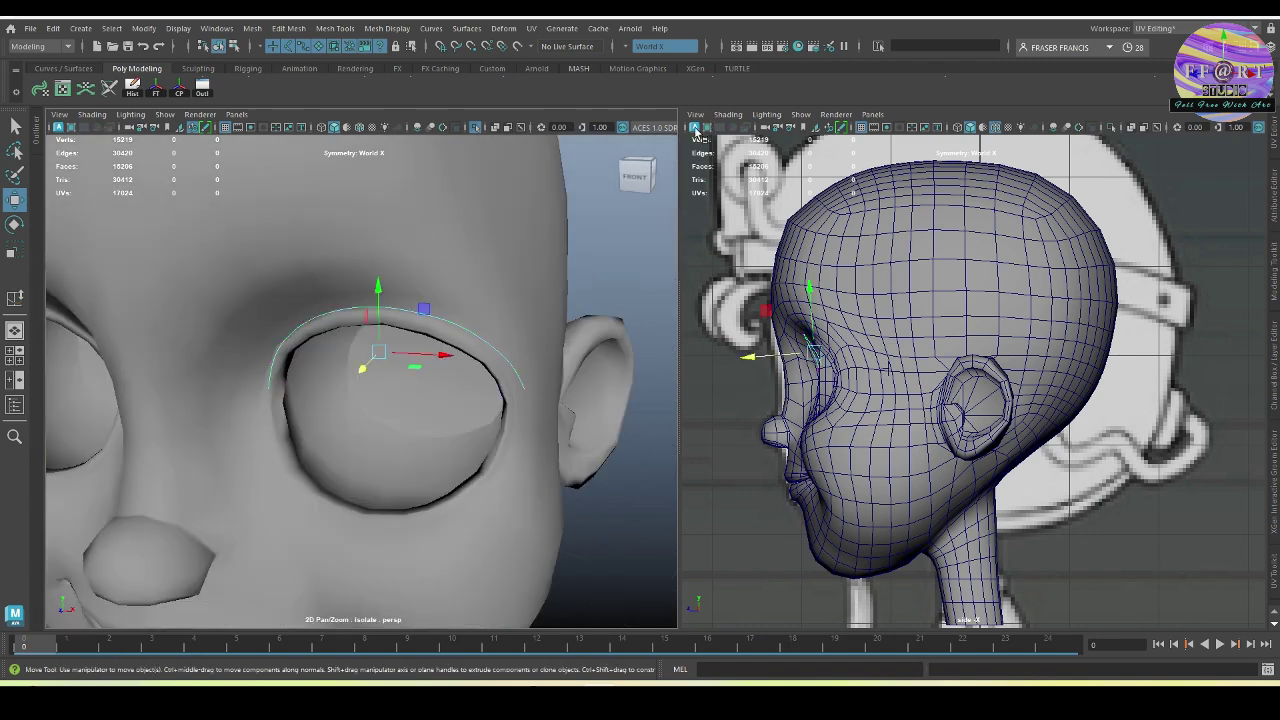
Step: Deselect the eyelid curve and inspect its shape around the eye socket
key("q")
left_click(600, 266)
scroll(537, 428, "up", 3)
left_click_drag(537, 428, 480, 417, "alt")
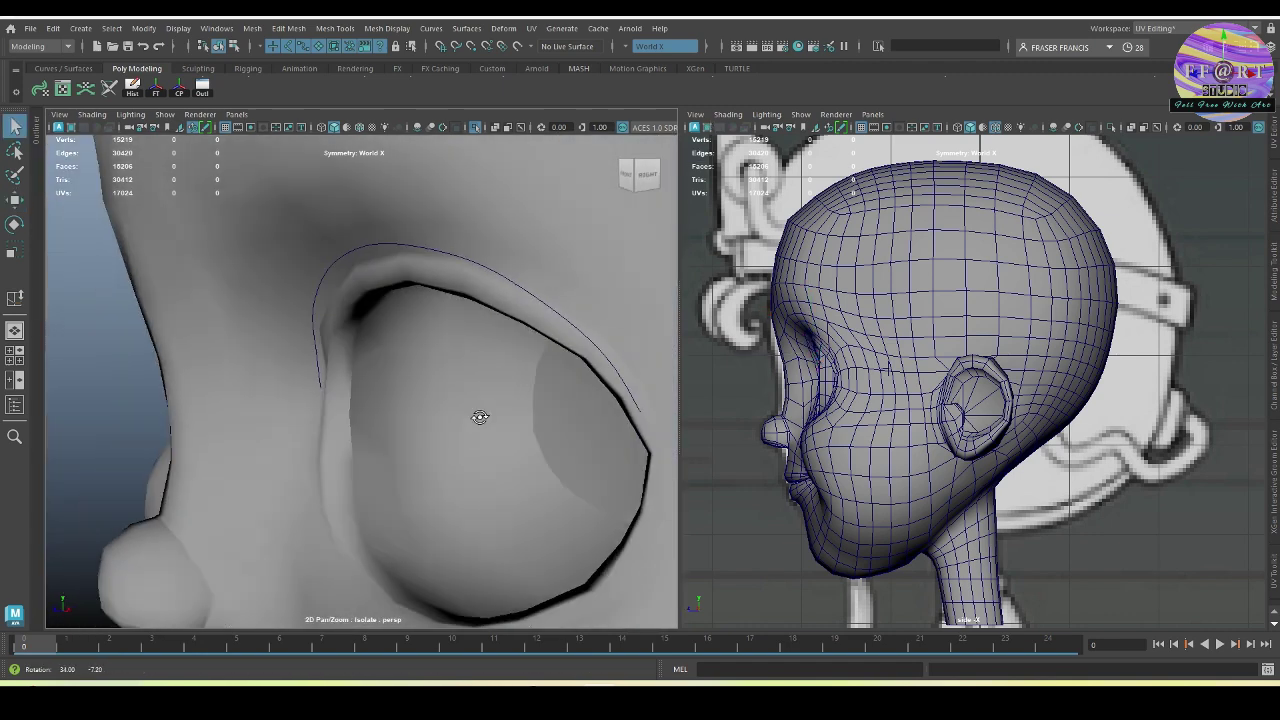
Step: Select the upper eyelid curves for lofting and open the Loft options
left_click(37, 133)
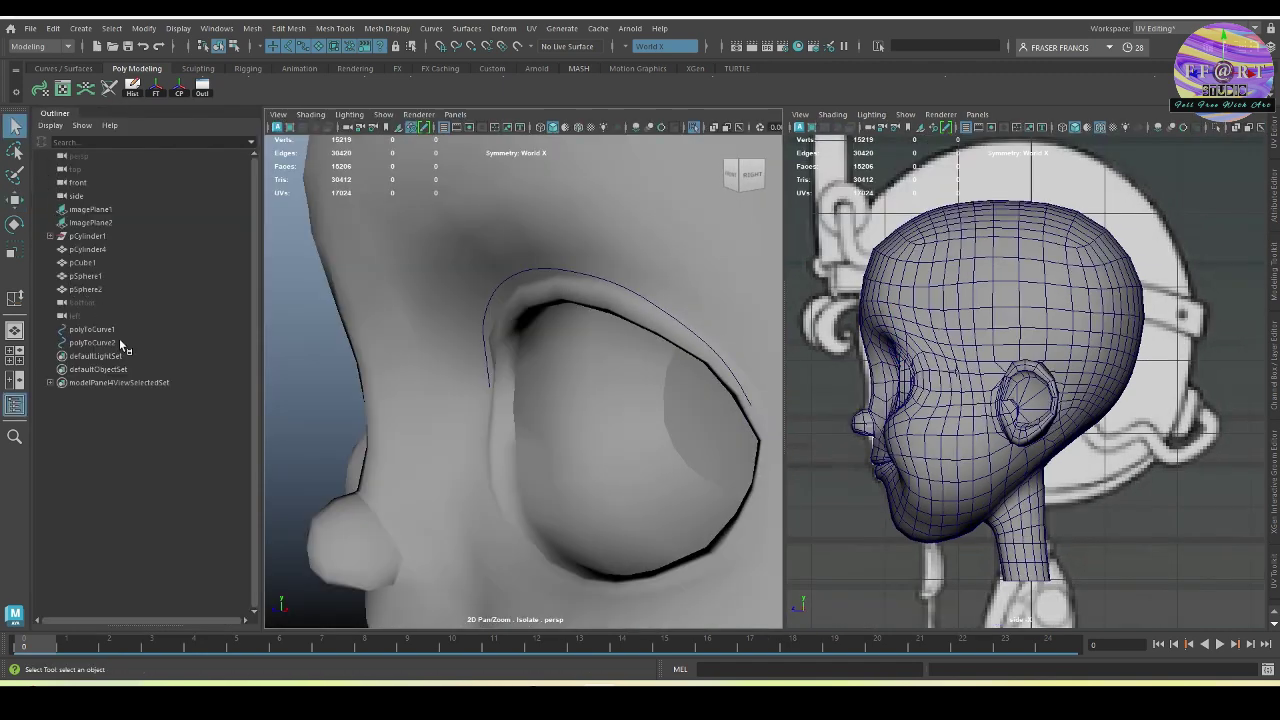
left_click(110, 303)
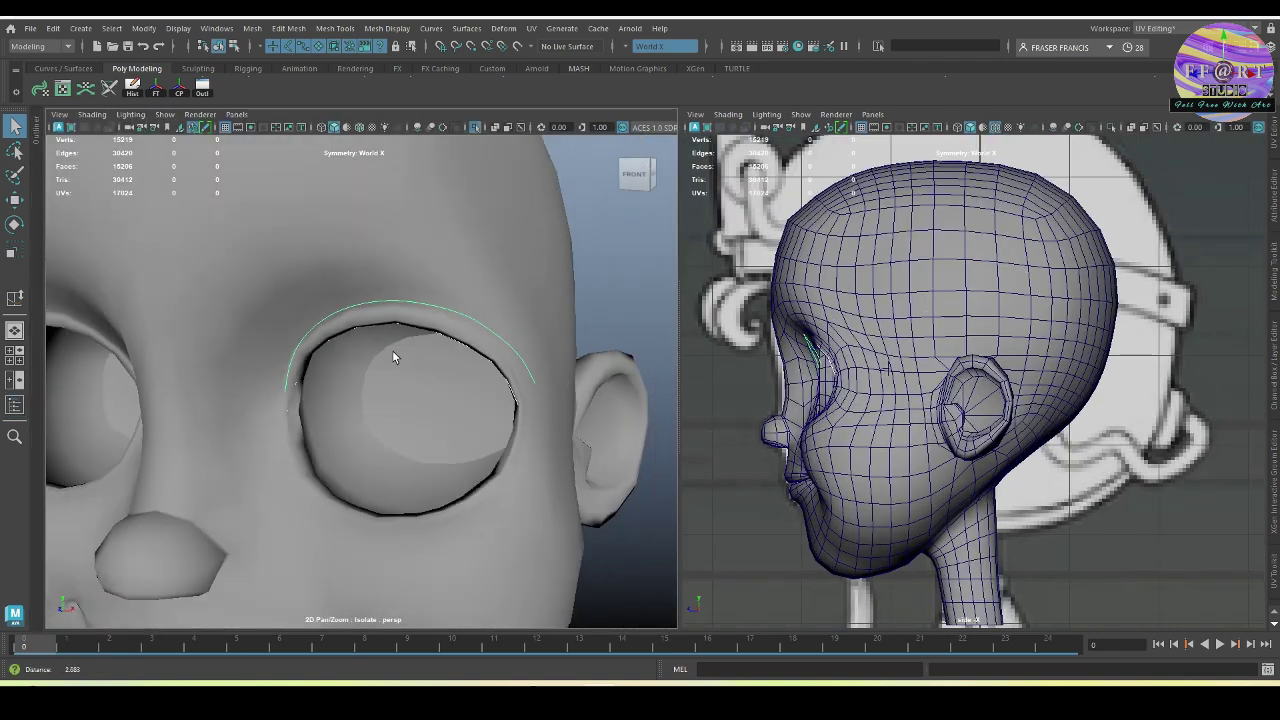
left_click_drag(392, 350, 531, 434, "alt")
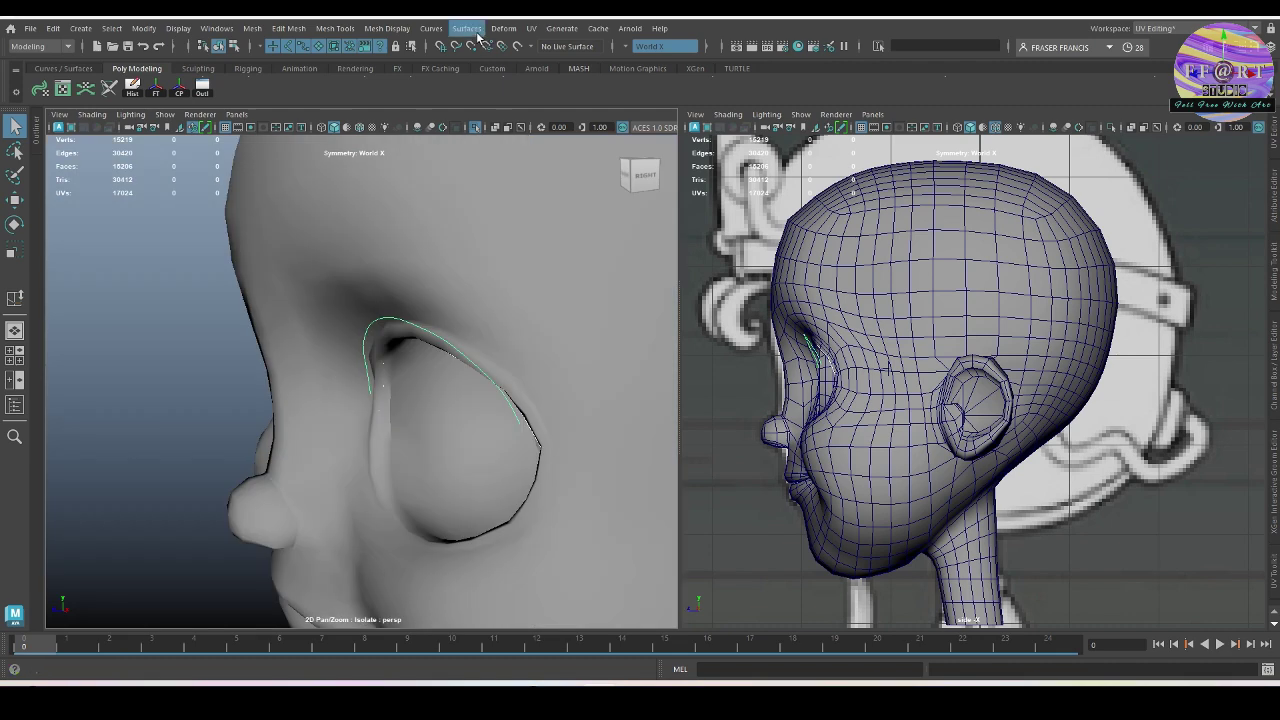
left_click(467, 28)
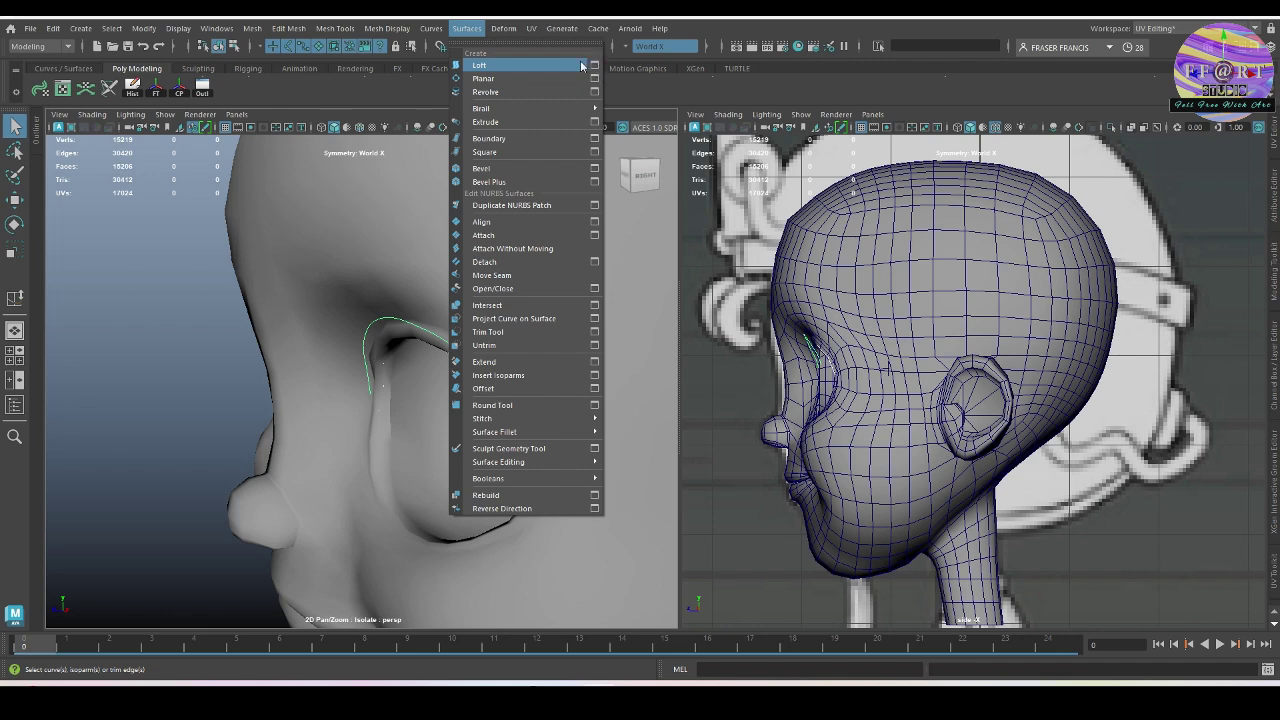
left_click(596, 67)
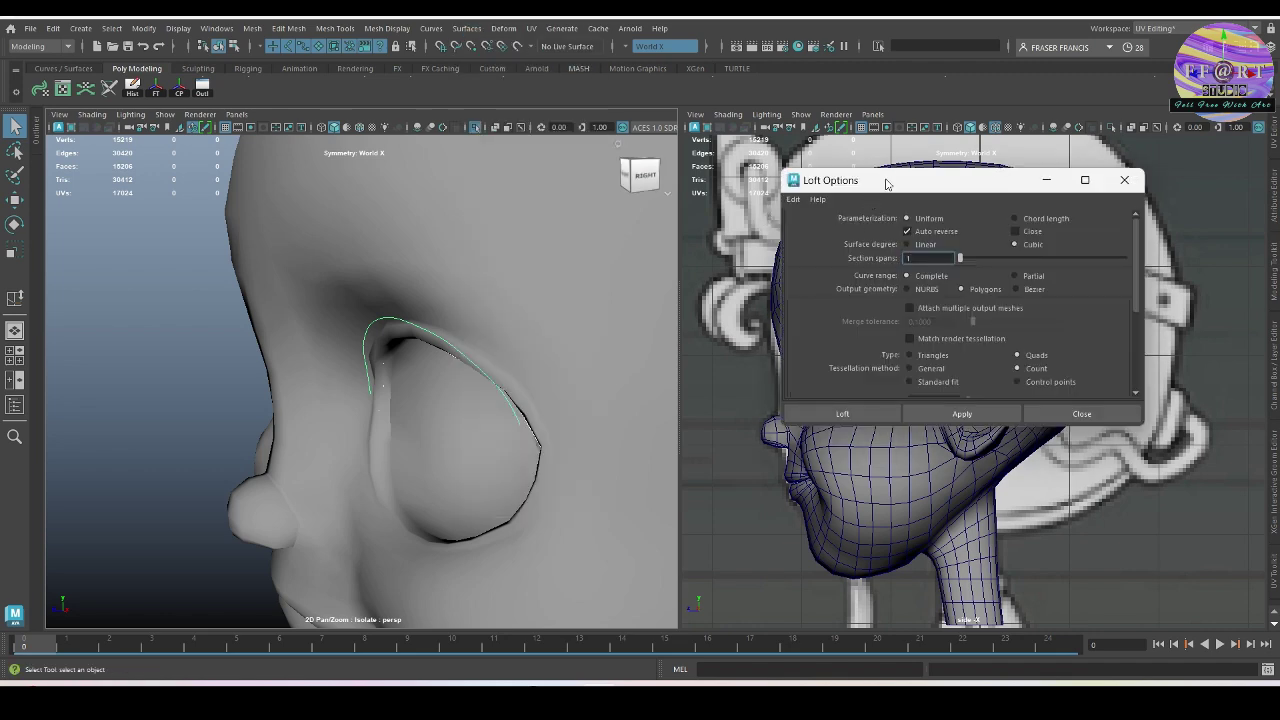
left_click_drag(885, 183, 790, 169)
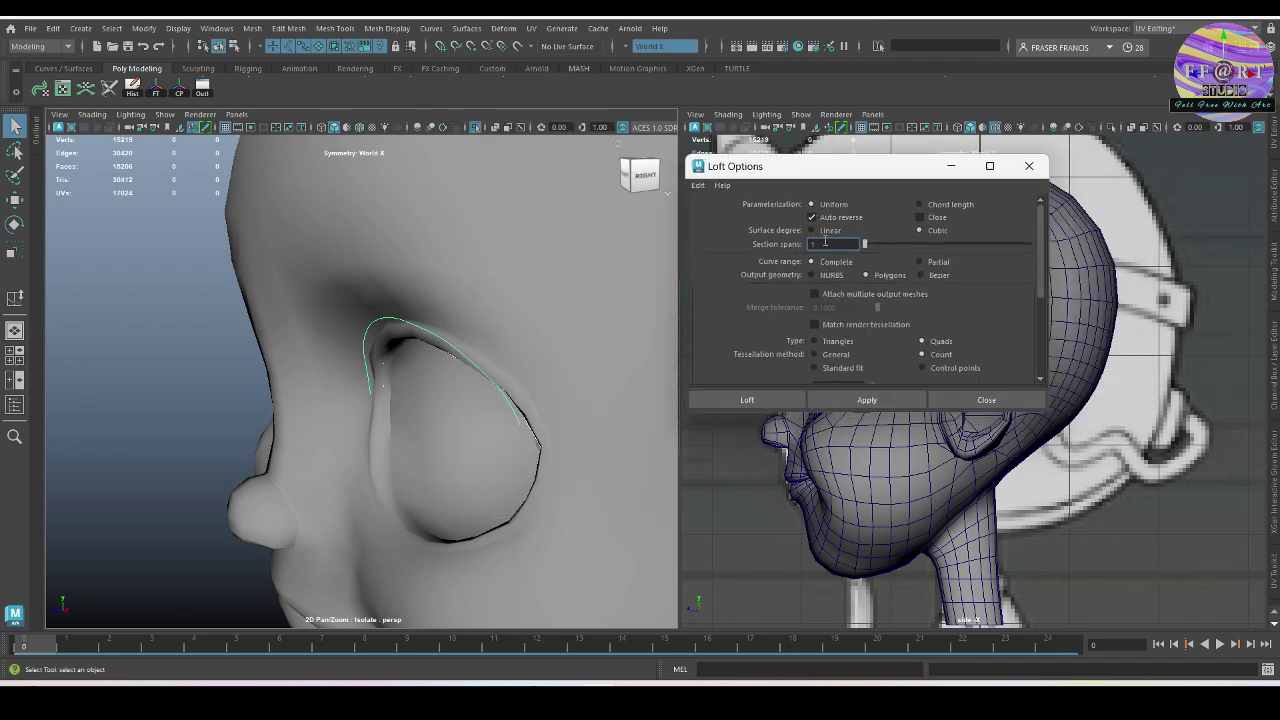
Step: Reset the Loft options, set polygon output to Quads with the Count tessellation method at 30, and loft the eyelid curves
left_click(698, 188)
left_click(730, 228)
scroll(945, 310, "down", 2)
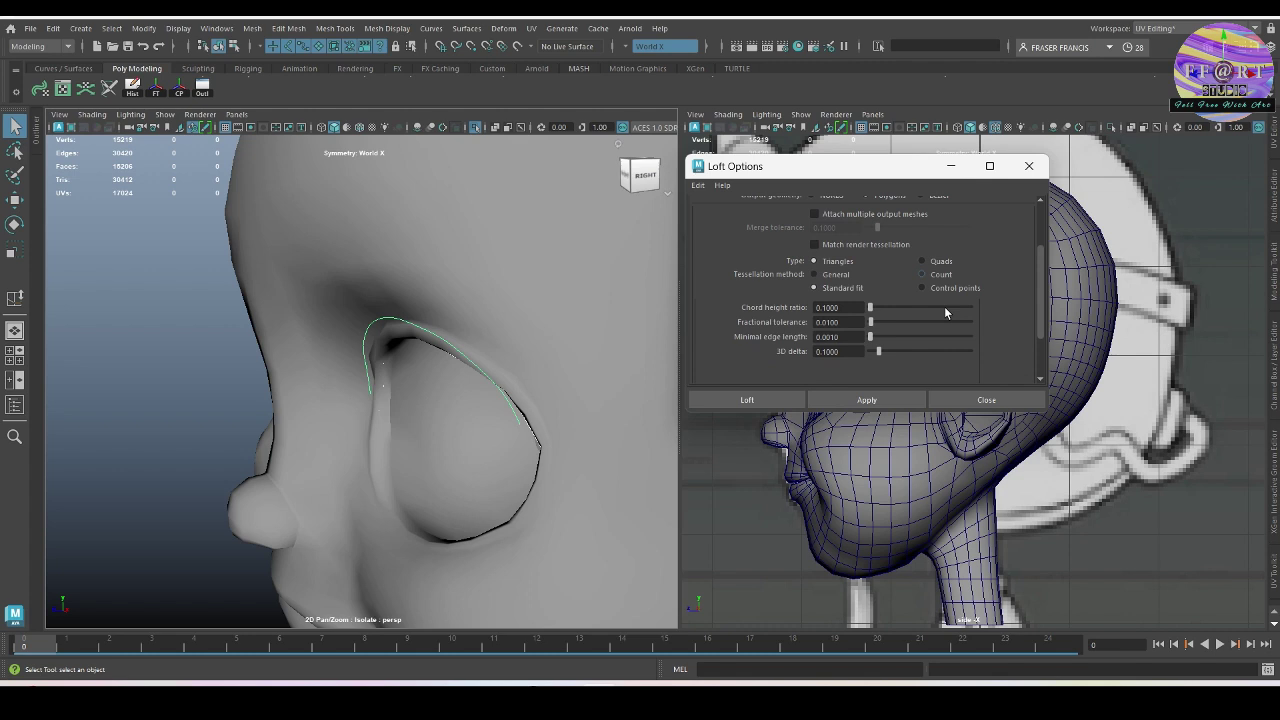
scroll(945, 313, "up", 1)
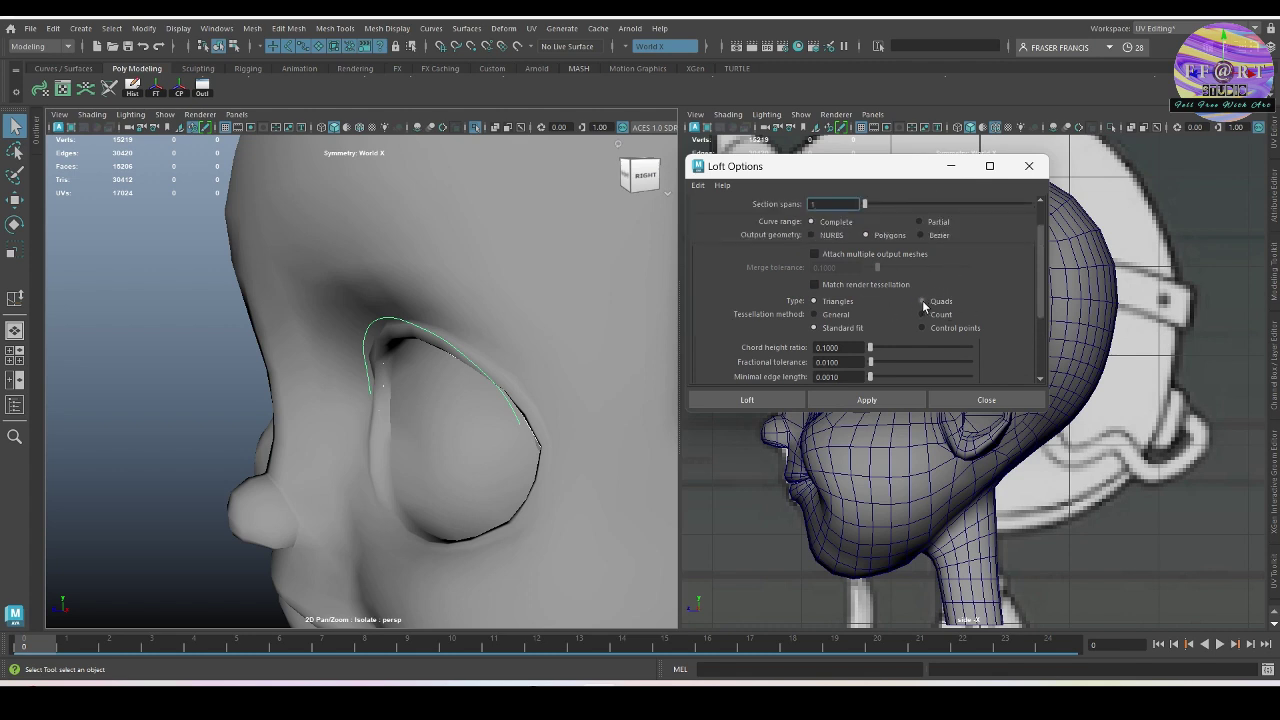
scroll(963, 323, "down", 1)
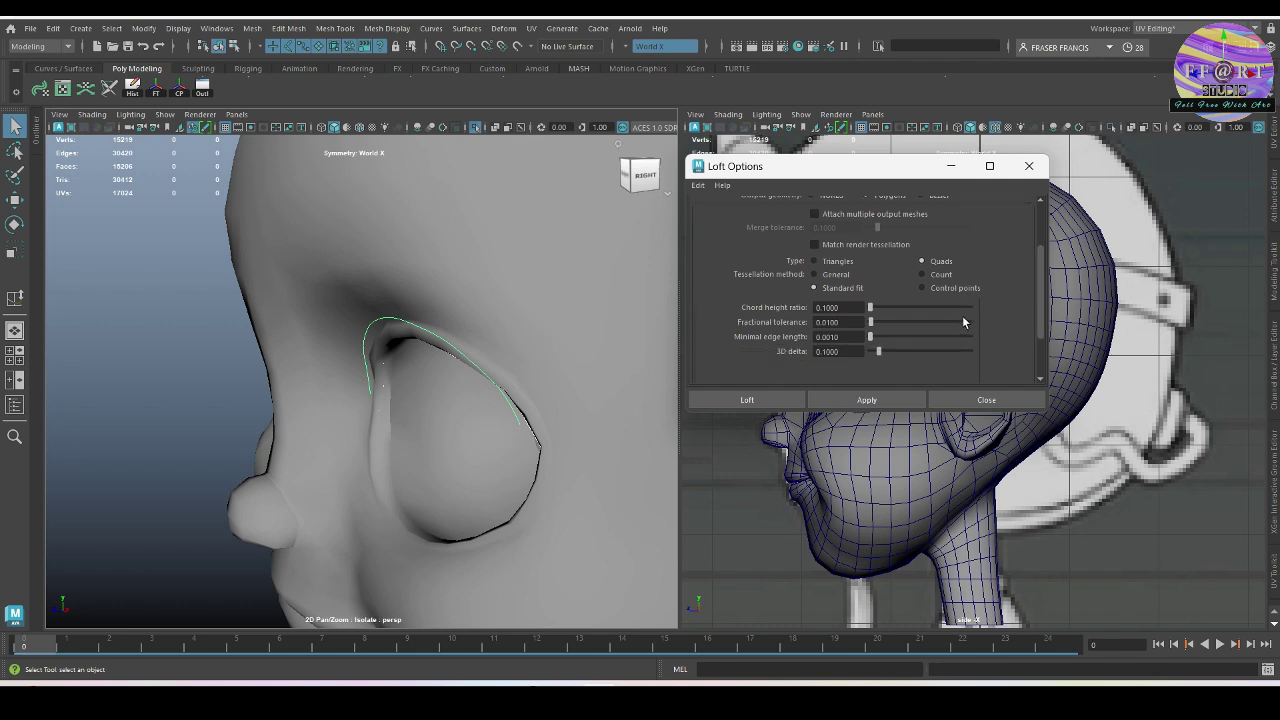
left_click(923, 276)
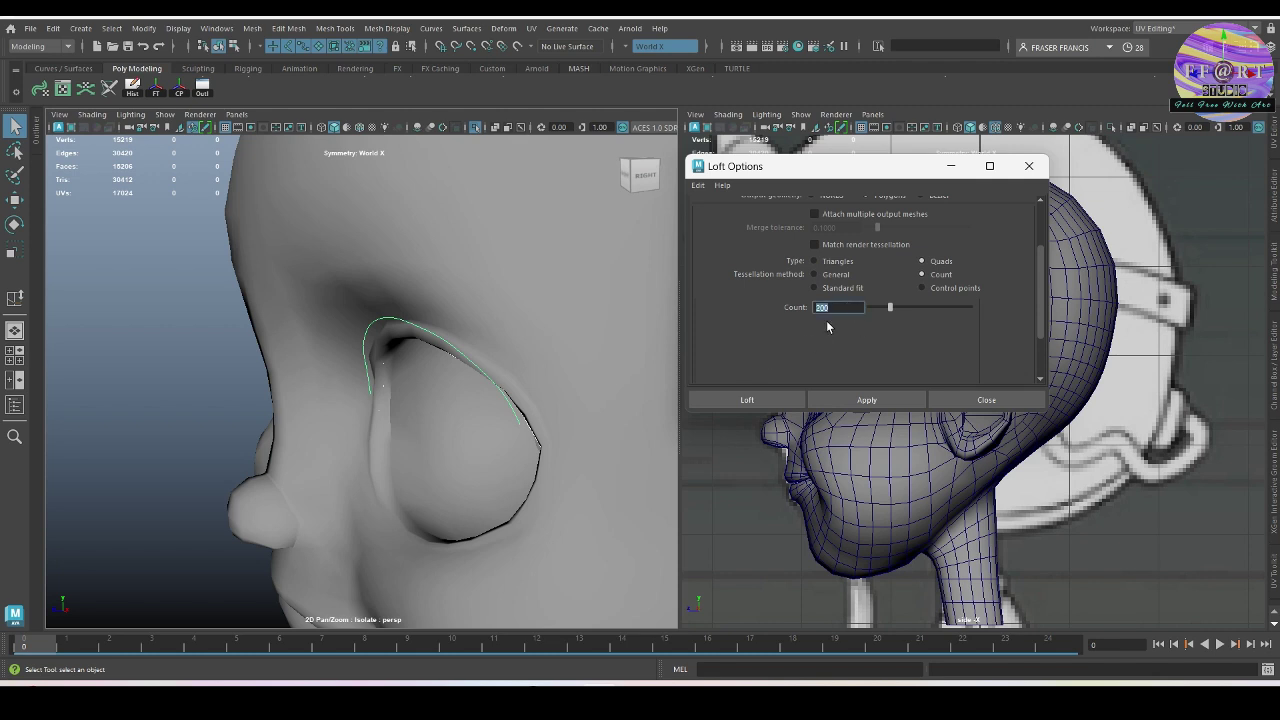
type("30")
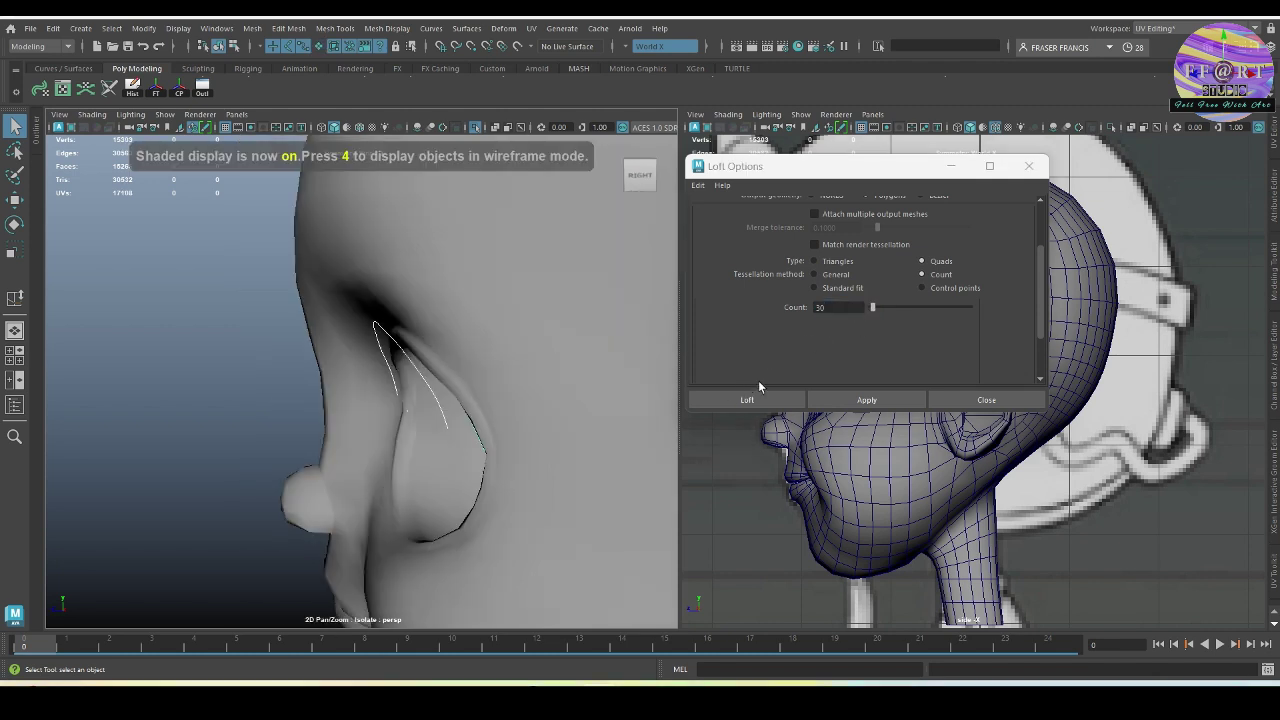
left_click(850, 397)
Step: Show the lofted eyelid strip in smooth mesh preview and nudge it slightly to fit the upper edge of the eye socket
left_click_drag(465, 368, 584, 353, "alt")
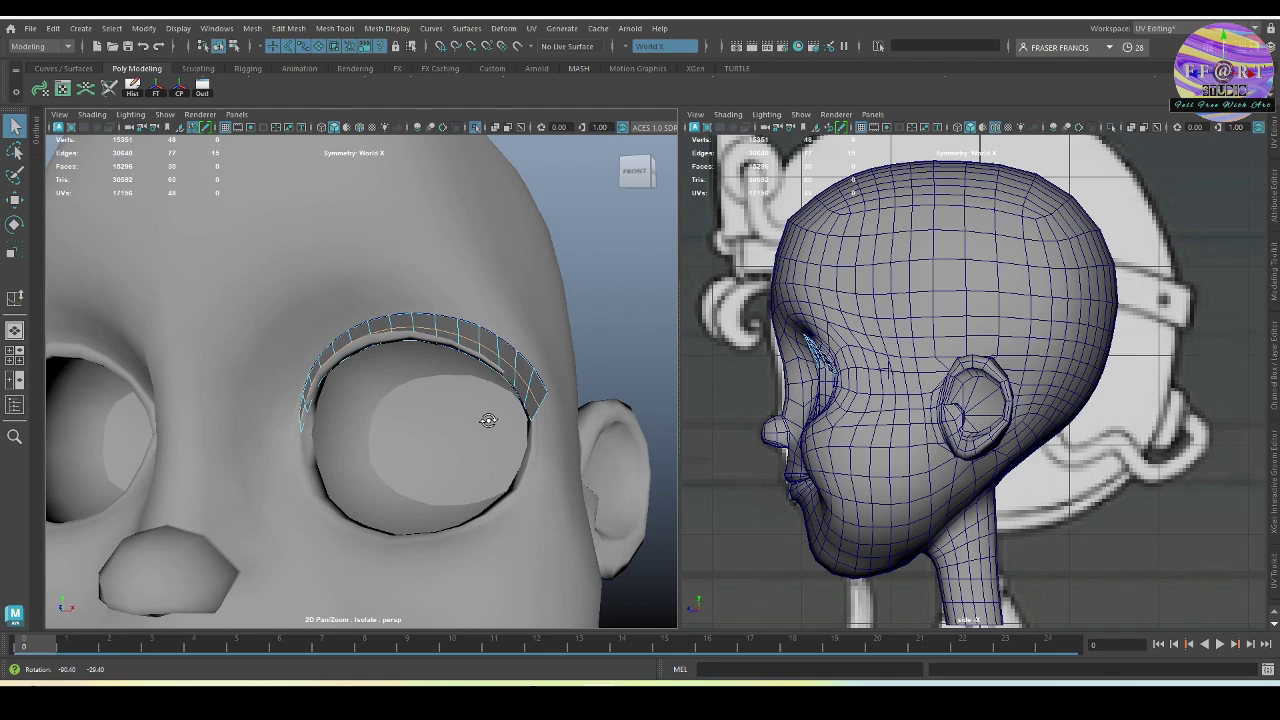
left_click_drag(487, 420, 449, 425, "alt")
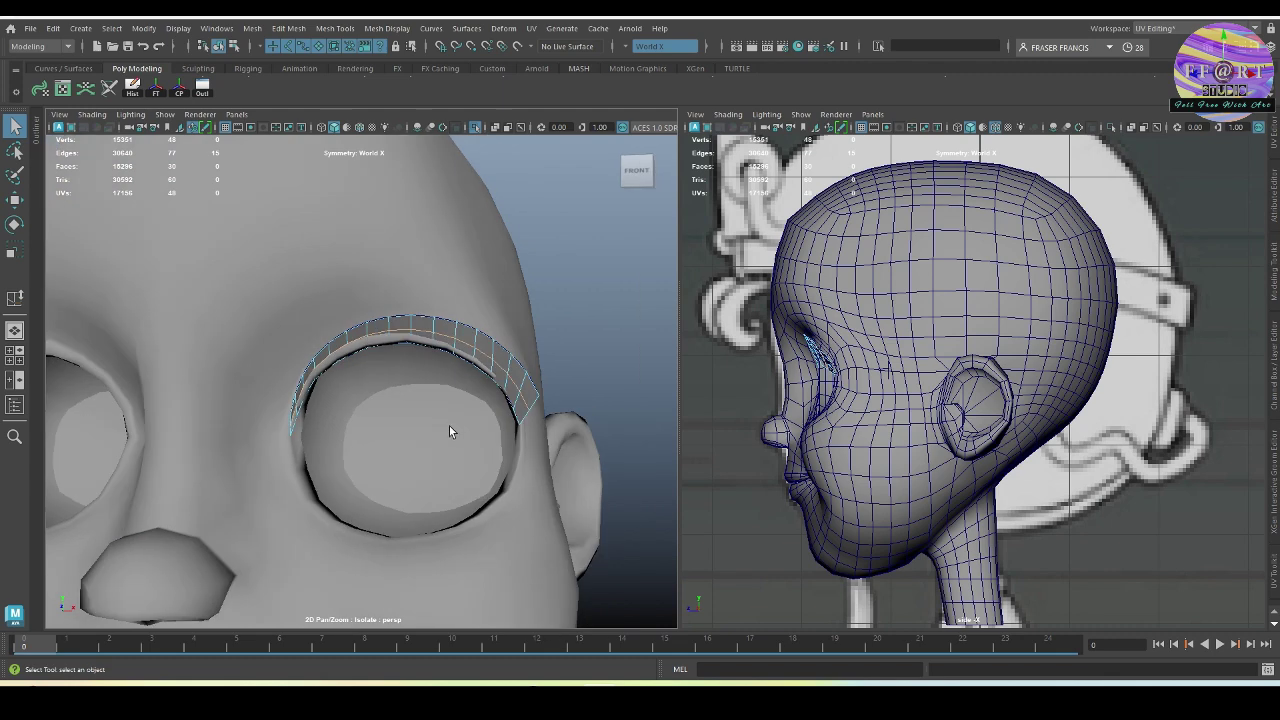
left_click_drag(258, 378, 352, 496)
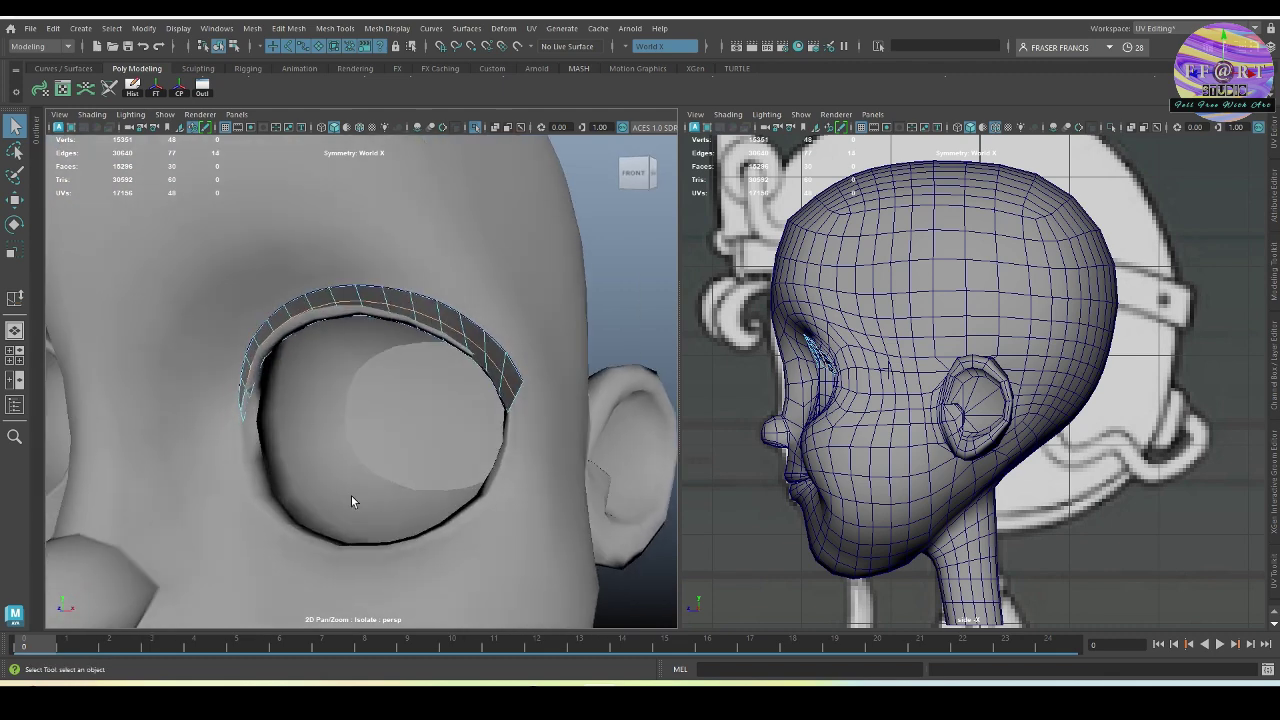
key("w")
left_click_drag(371, 292, 410, 375)
left_click_drag(390, 422, 374, 416, "alt")
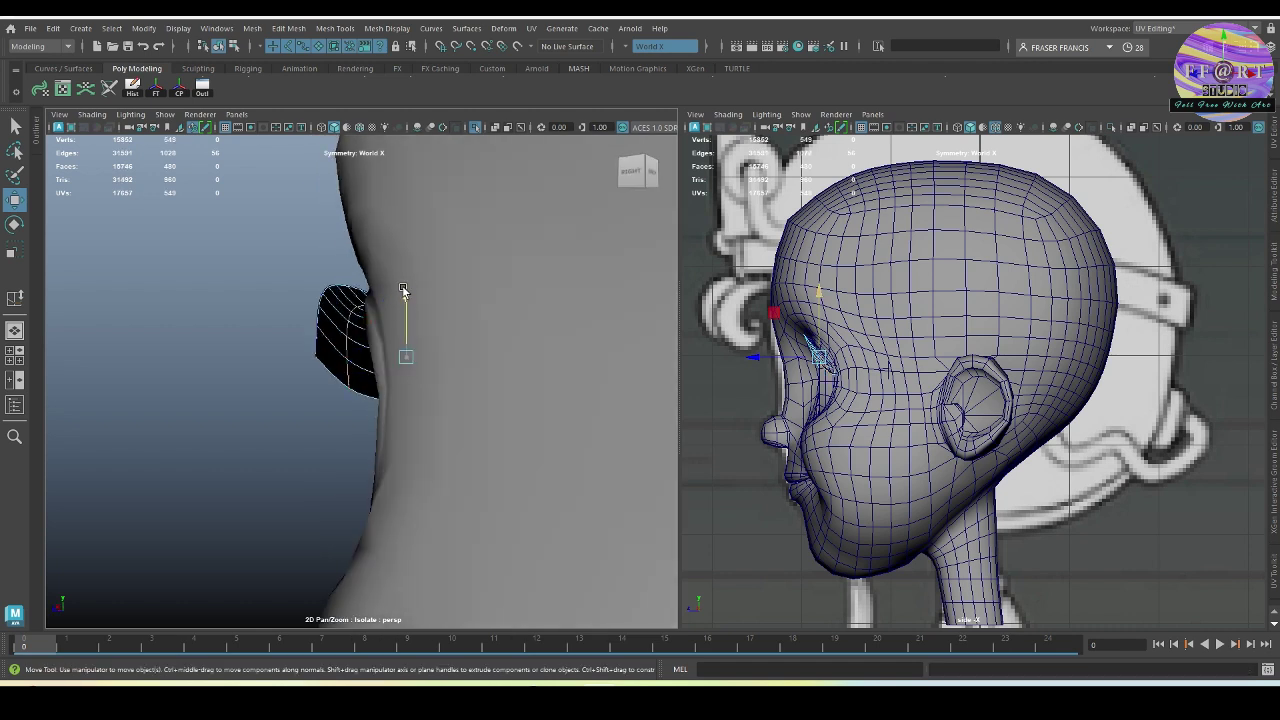
left_click_drag(403, 291, 403, 294)
Step: Examine how the lofted strip follows the eyelid edge from several angles, and deselect it
left_click_drag(384, 350, 523, 357, "alt")
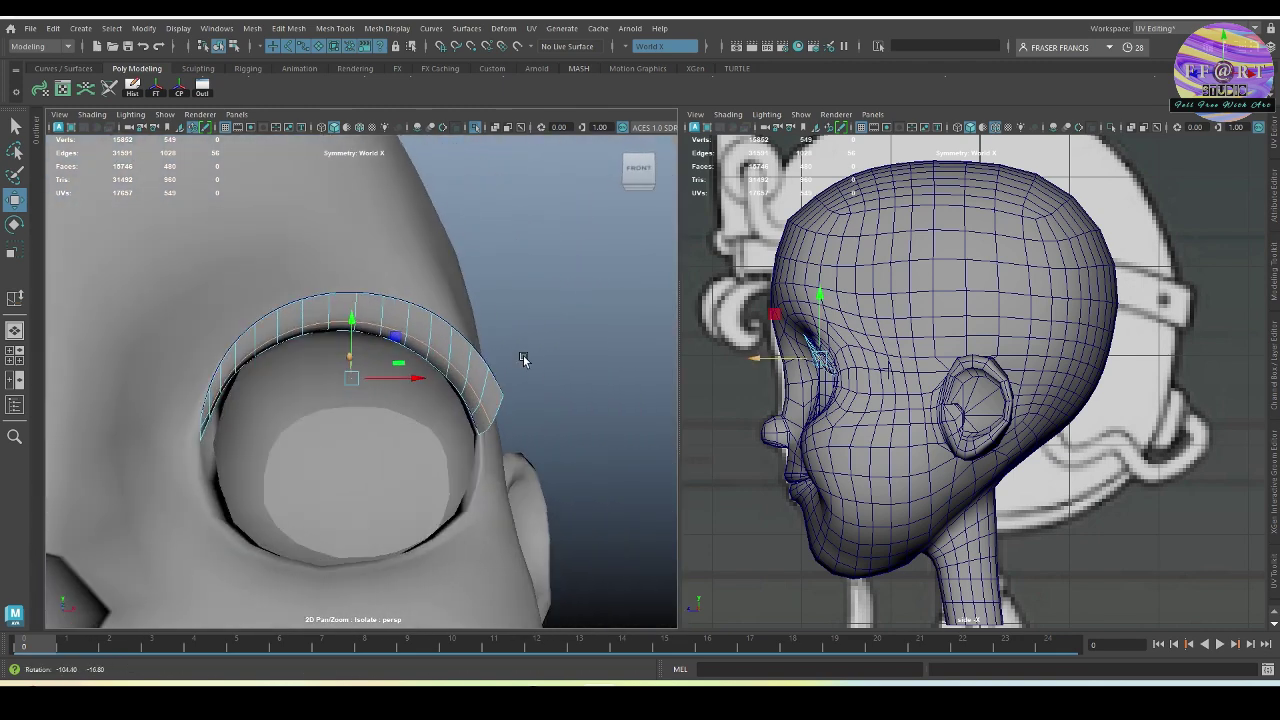
scroll(471, 405, "up", 4)
left_click_drag(471, 405, 455, 348, "alt")
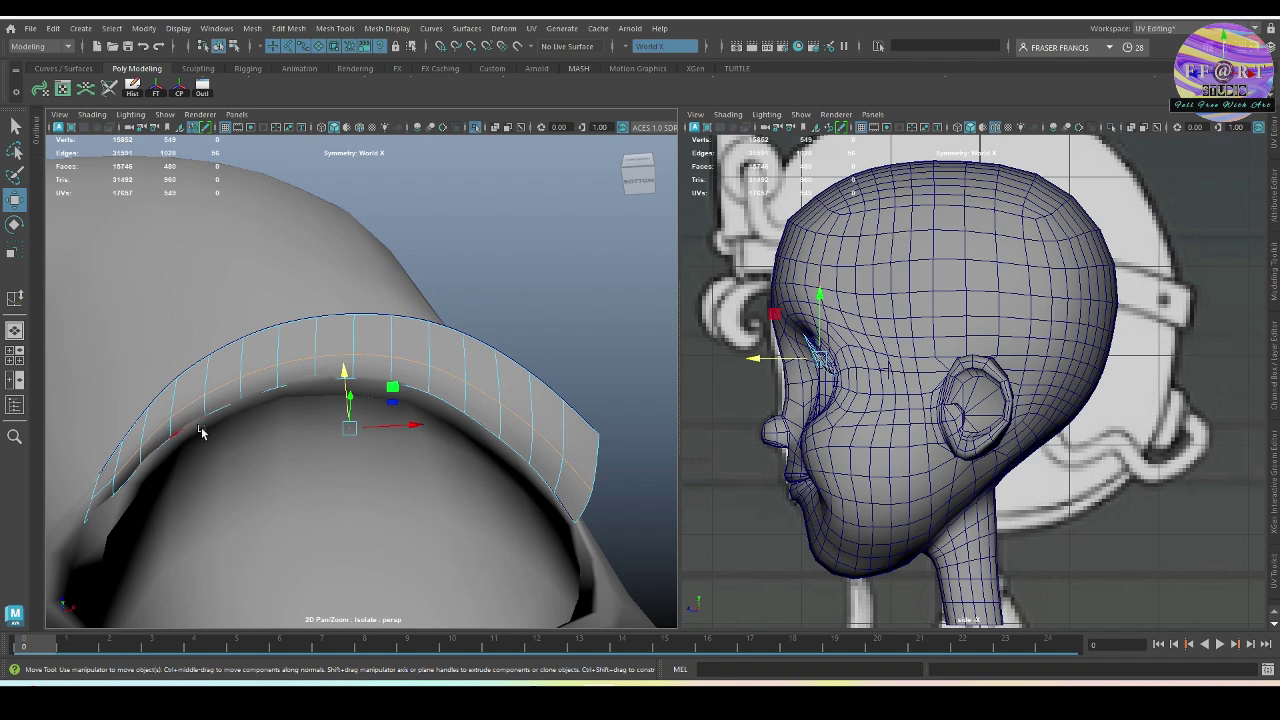
left_click_drag(200, 432, 292, 407, "alt")
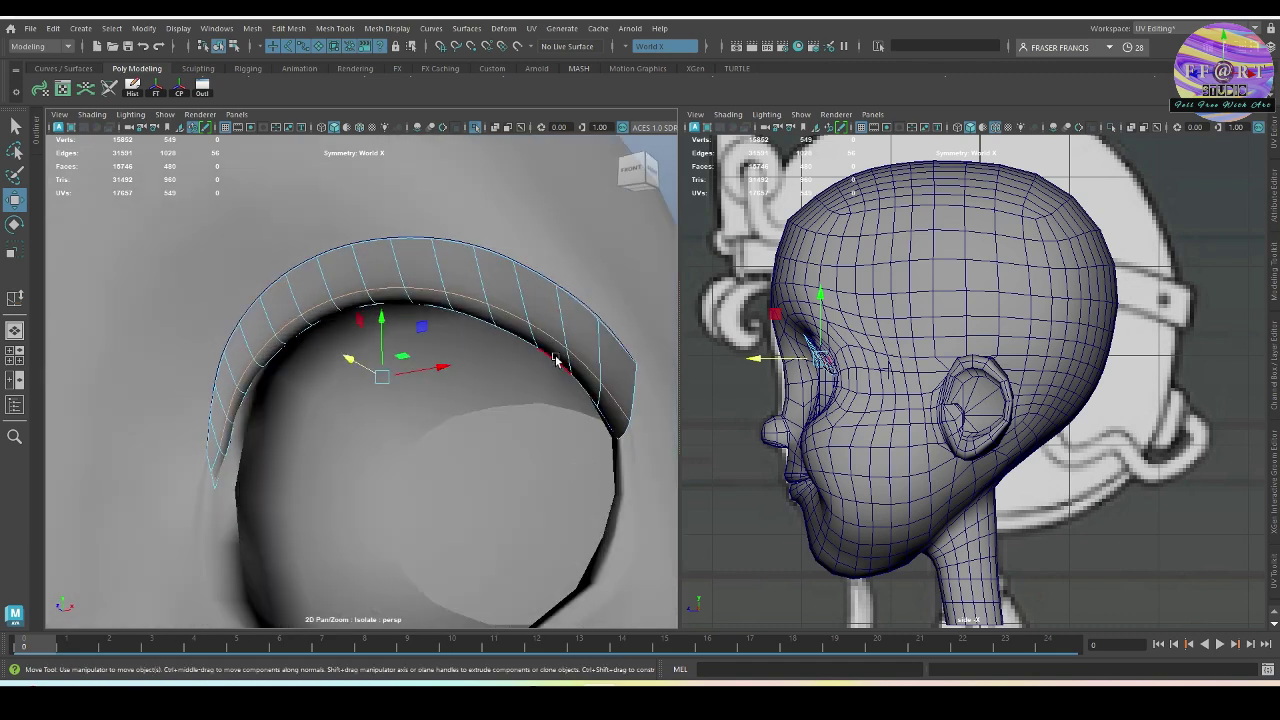
right_click_drag(609, 405, 607, 313, "alt")
left_click(607, 313)
left_click_drag(528, 374, 541, 419, "alt")
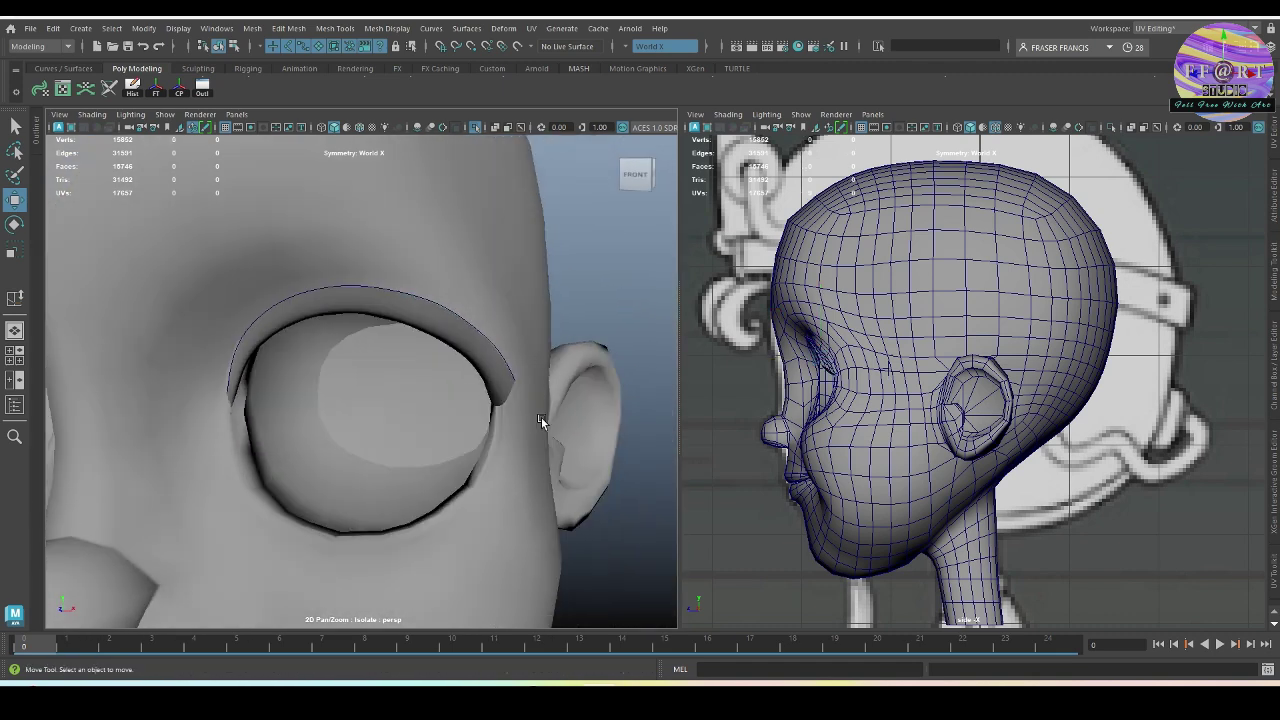
Step: Turn on smooth mesh preview for the head and eyeball, and select the eyelid strip to check it against them
left_click(539, 420)
key("3")
left_click(560, 353)
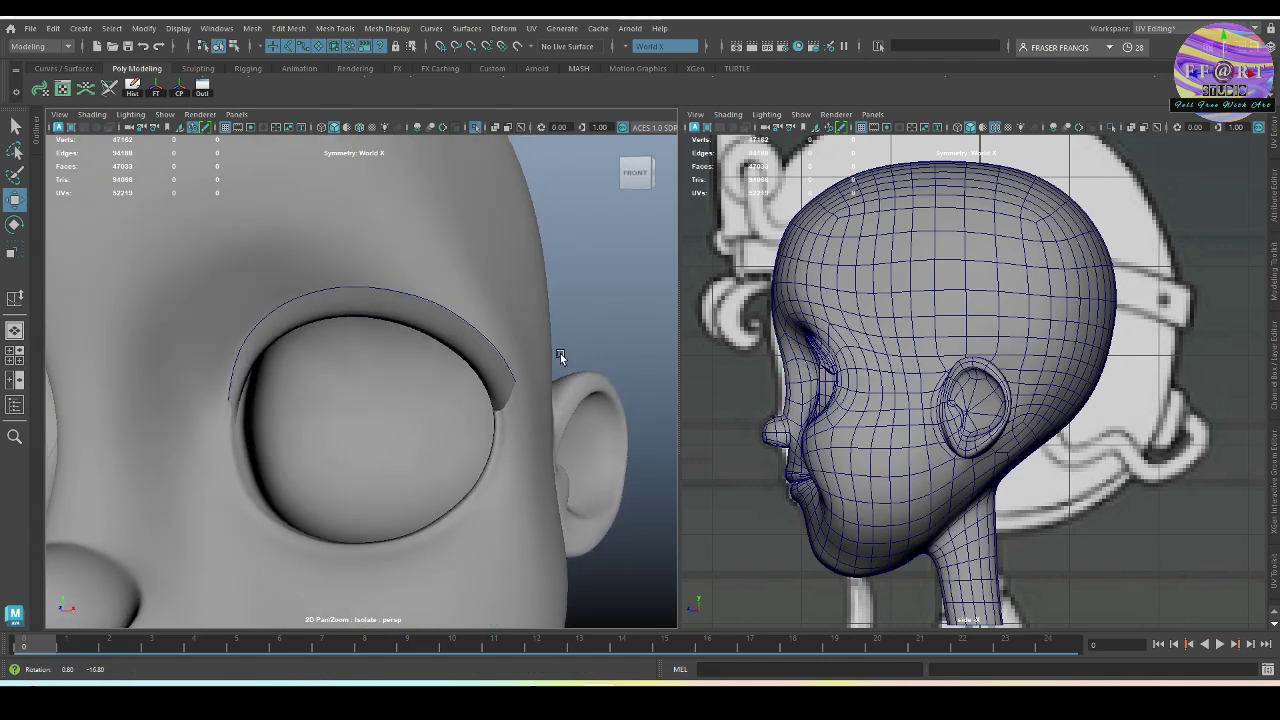
mouse_move(560, 353)
left_mouse_down("alt")
mouse_move(568, 323)
mouse_move(585, 322)
mouse_move(604, 360)
mouse_move(572, 374)
left_mouse_up("alt")
right_click_drag(478, 331, 566, 391, "alt")
left_click(570, 330)
left_click_drag(568, 330, 527, 333, "alt")
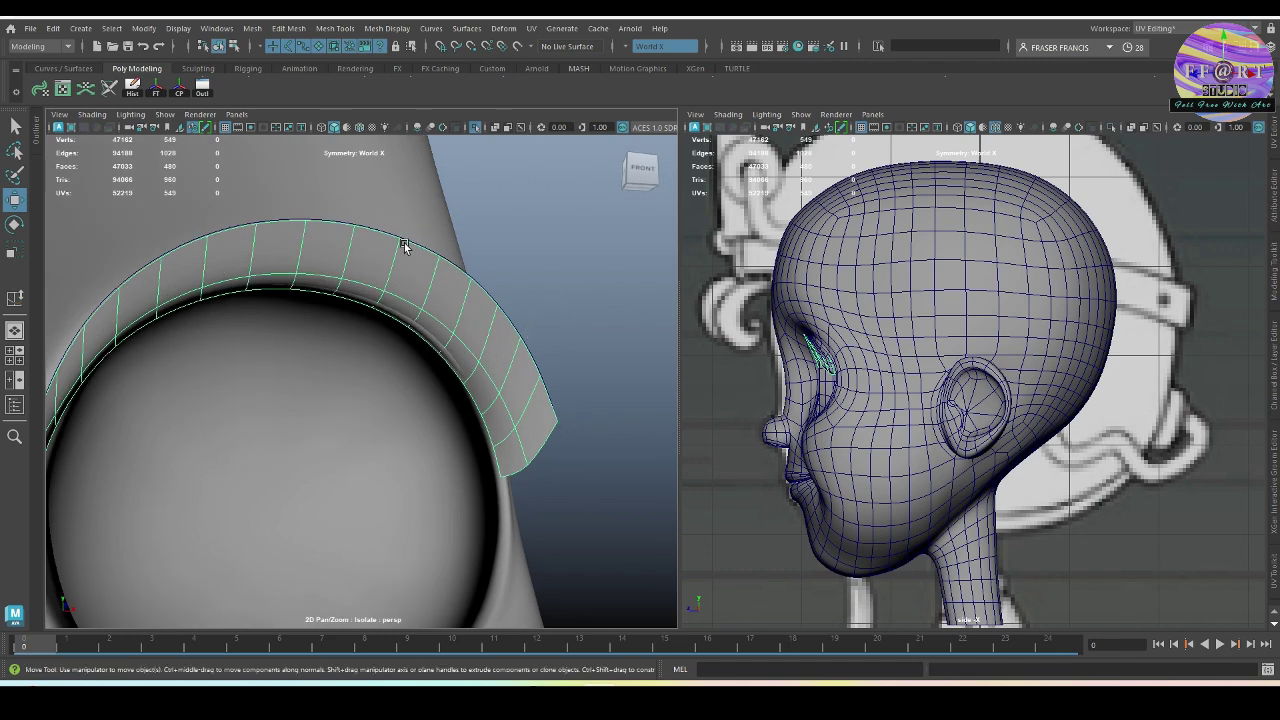
Step: Nudge an edge of the head mesh near the upper eyelid with soft selection, and return to object mode with nothing selected
left_click_drag(405, 247, 371, 221, "alt")
left_click(414, 200)
right_click(417, 201)
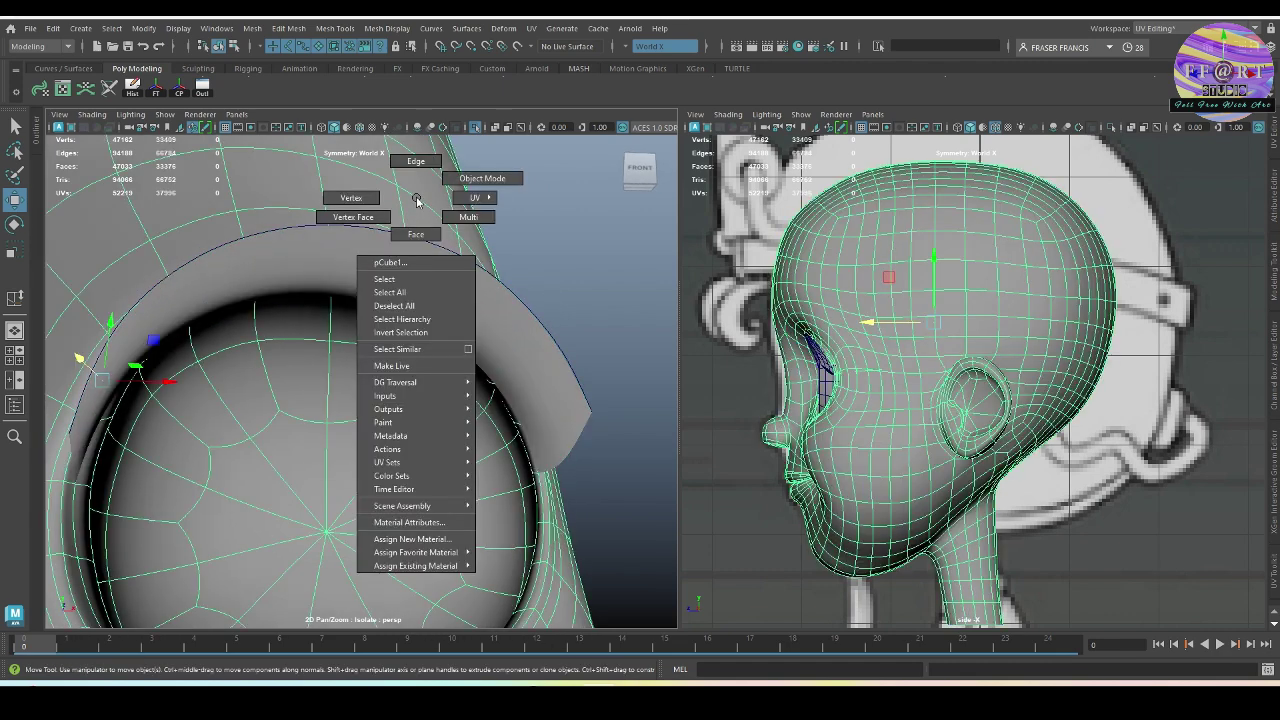
right_click_drag(417, 201, 416, 162)
right_click_drag(548, 251, 538, 161)
left_click(463, 346)
left_click_drag(463, 348, 571, 408, "alt")
key("b")
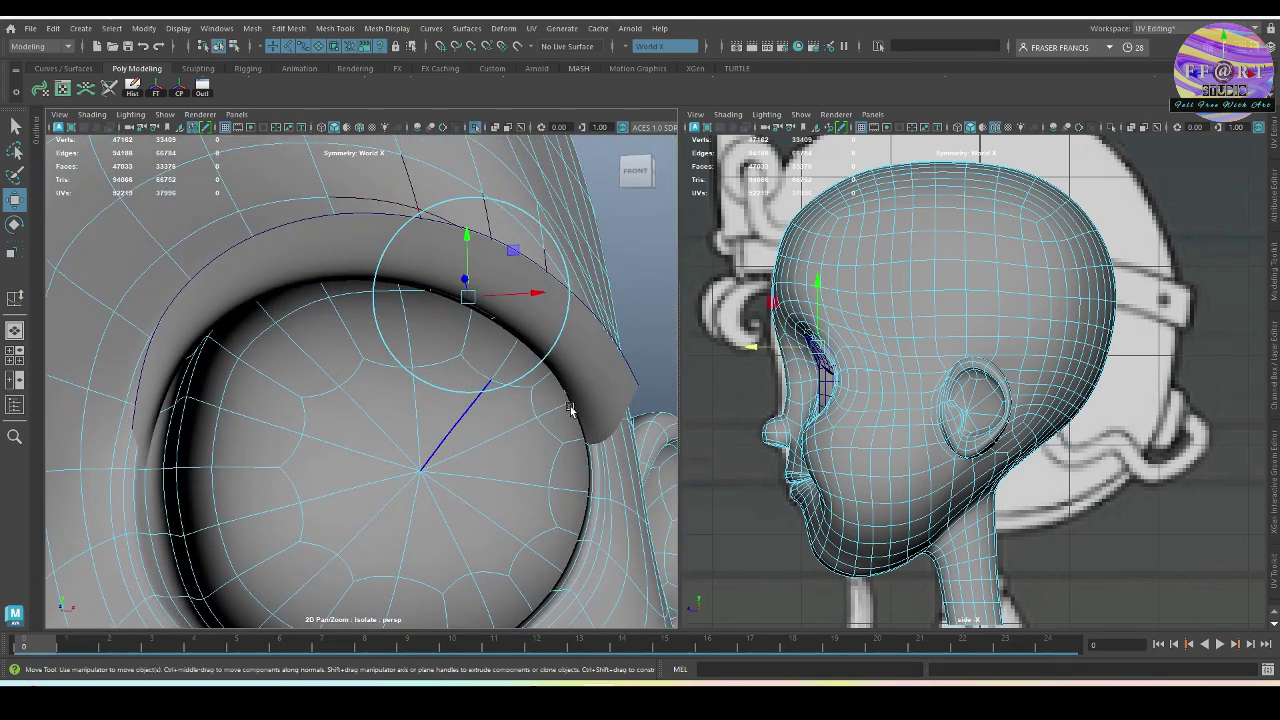
left_click_drag(483, 386, 464, 332, "alt")
left_click_drag(444, 268, 405, 278)
left_click_drag(420, 375, 330, 438, "alt")
right_click_drag(302, 383, 322, 360)
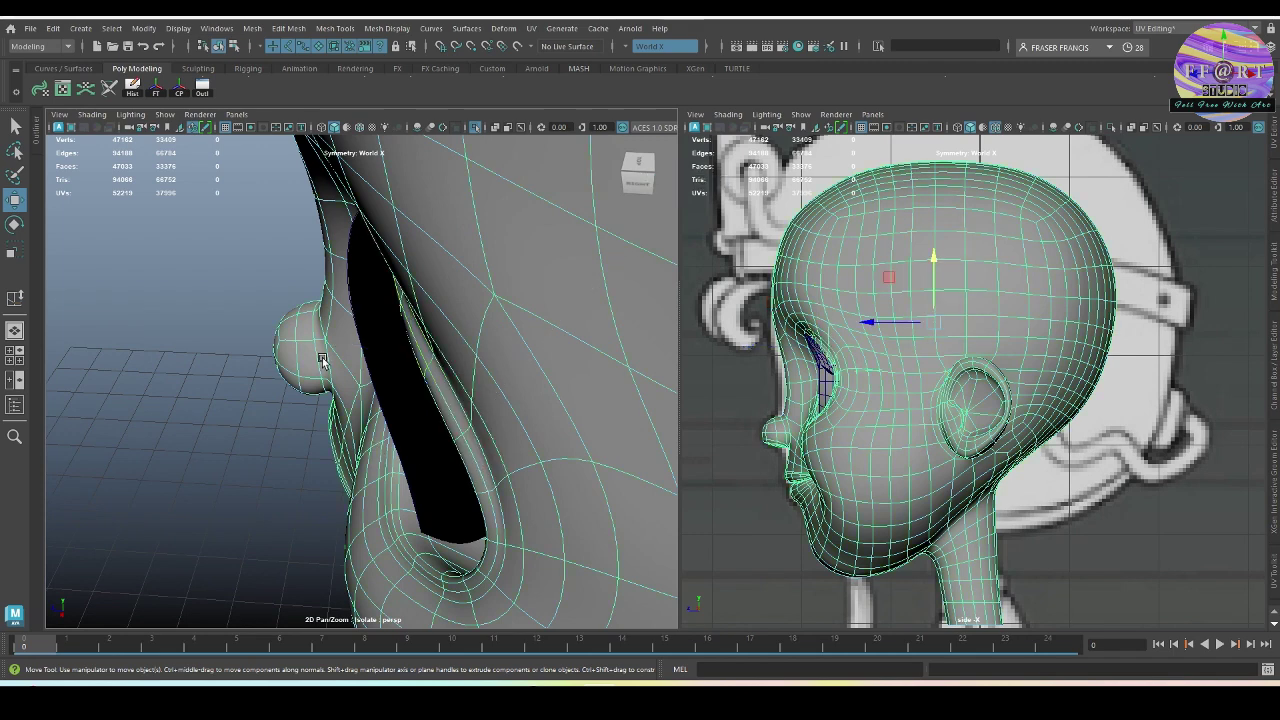
left_click(322, 444)
Step: In the front view, reposition the control vertex at the outer end of the eyelid curve
left_click_drag(323, 446, 337, 416, "alt")
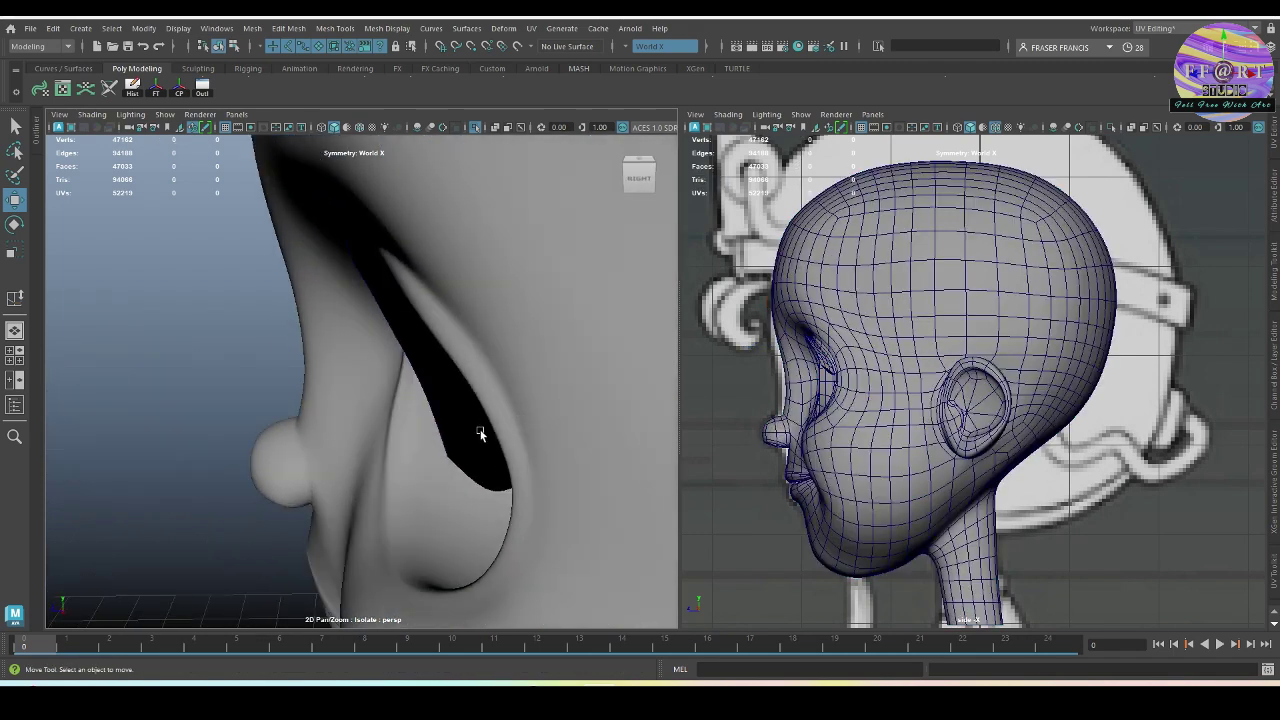
left_click_drag(480, 434, 560, 429, "alt")
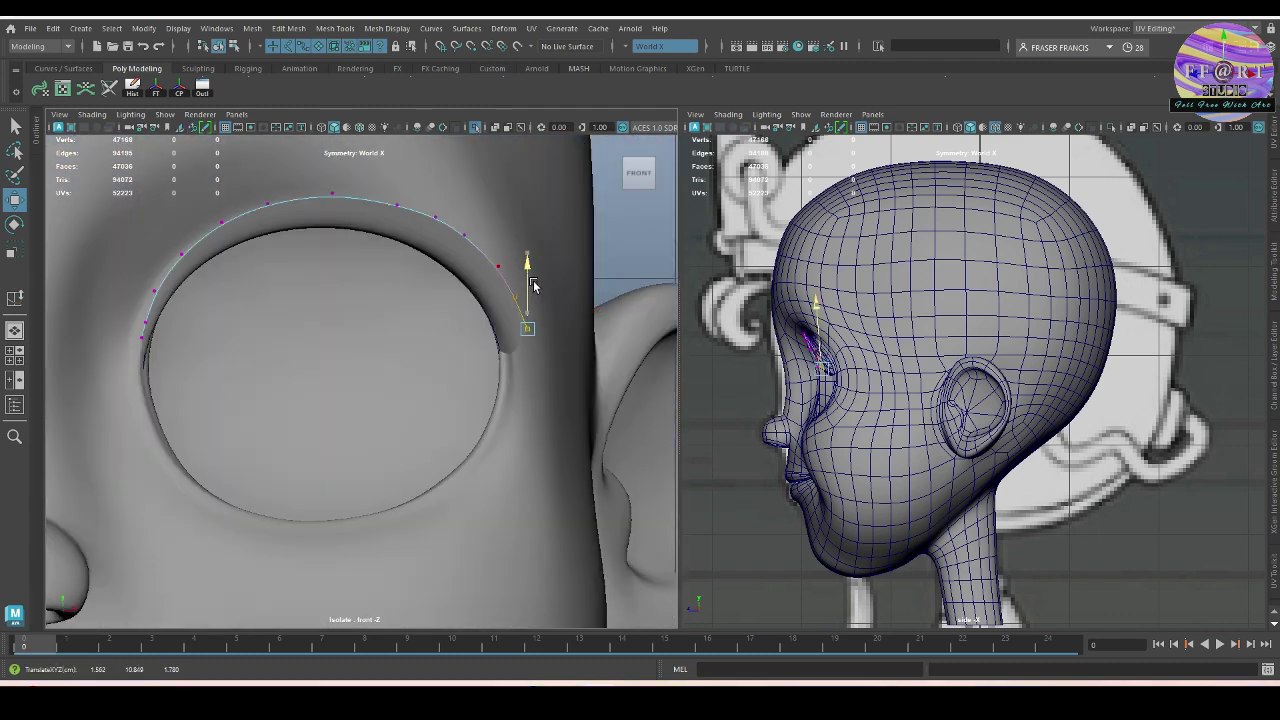
left_click_drag(533, 286, 585, 316)
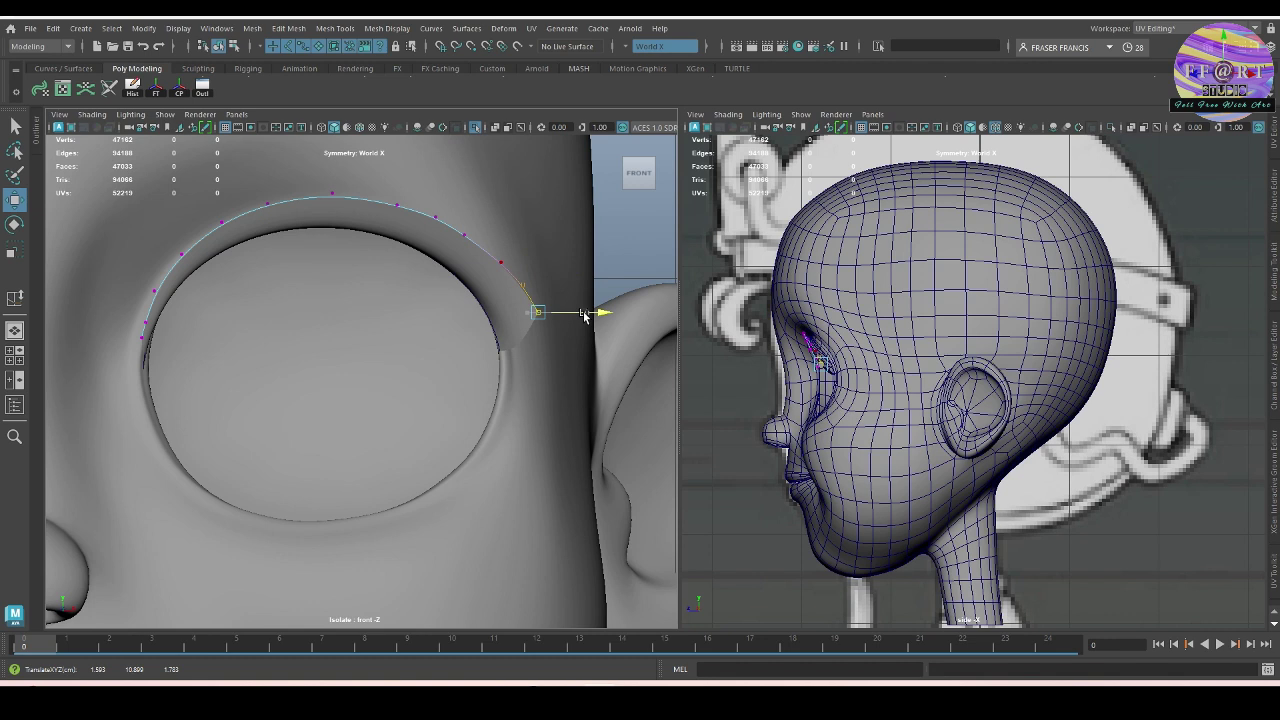
mouse_move(538, 263)
left_mouse_down()
mouse_move(549, 250)
mouse_move(557, 270)
left_mouse_up()
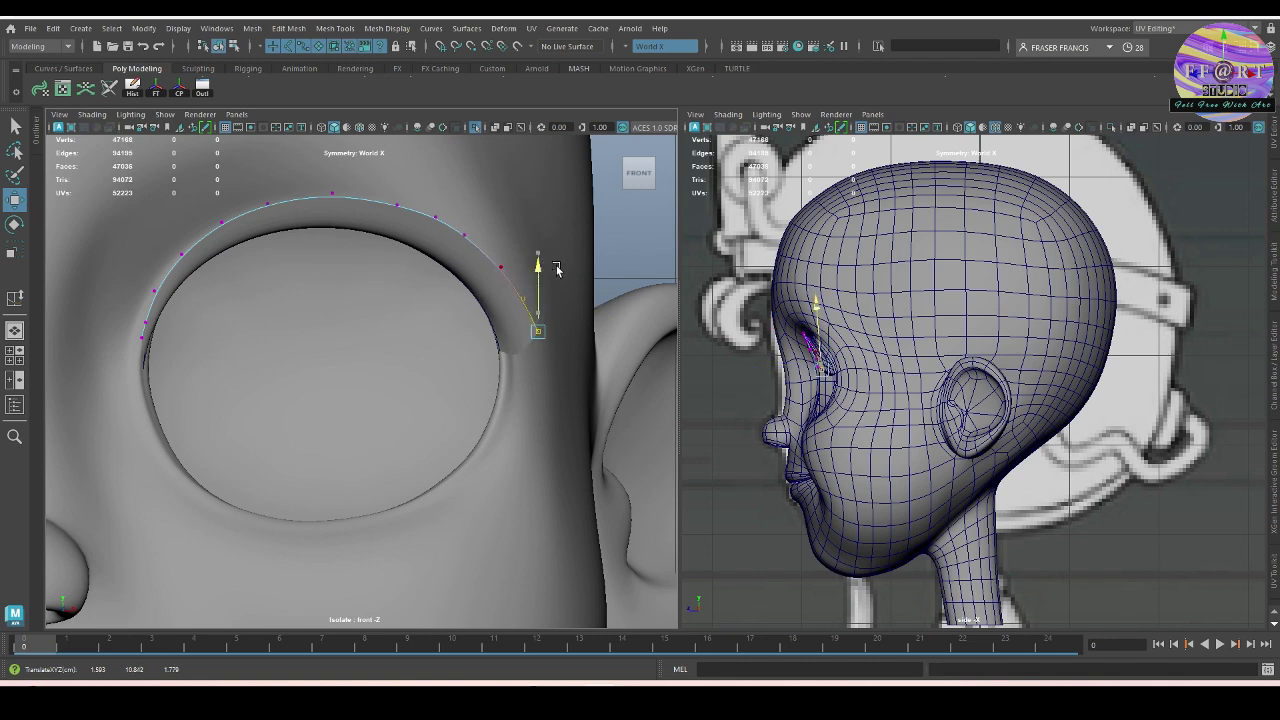
Step: In the perspective view, pull the eyelid curve's outer end control vertex slightly outward and upward
key("space")
left_click_drag(554, 334, 447, 438)
left_click_drag(322, 470, 573, 416)
left_click_drag(561, 401, 565, 400)
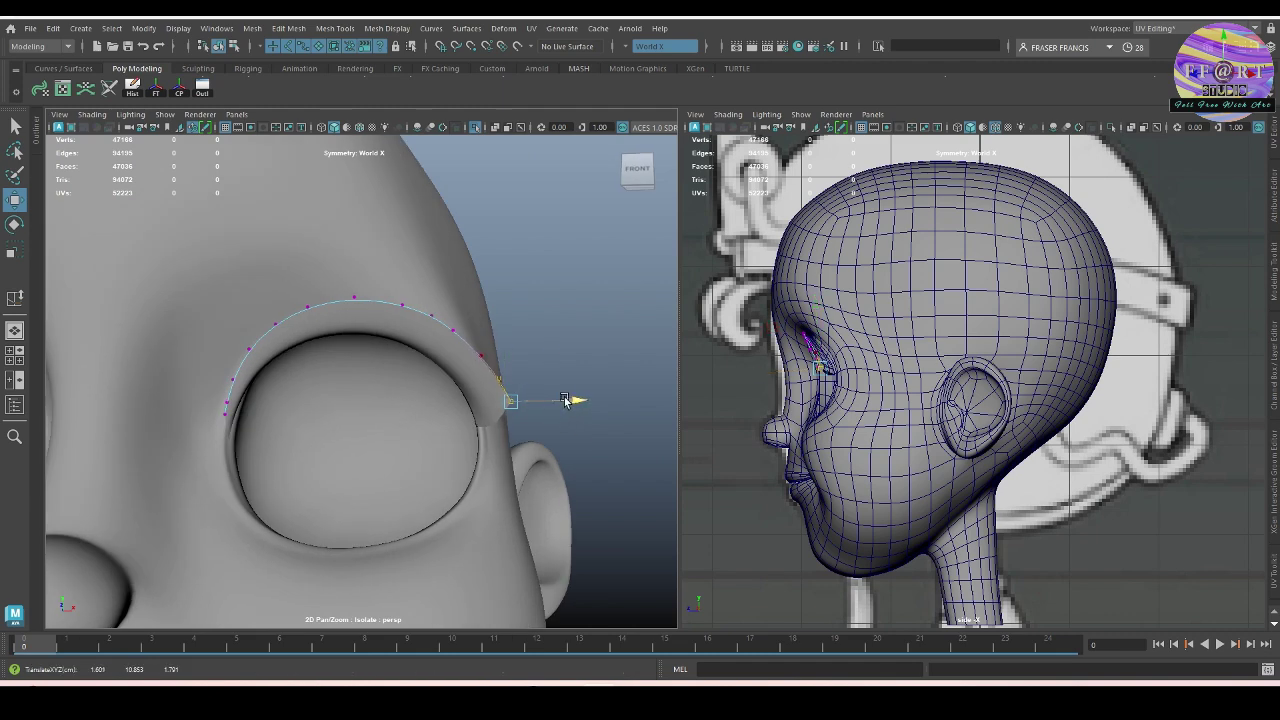
left_click_drag(513, 349, 514, 333)
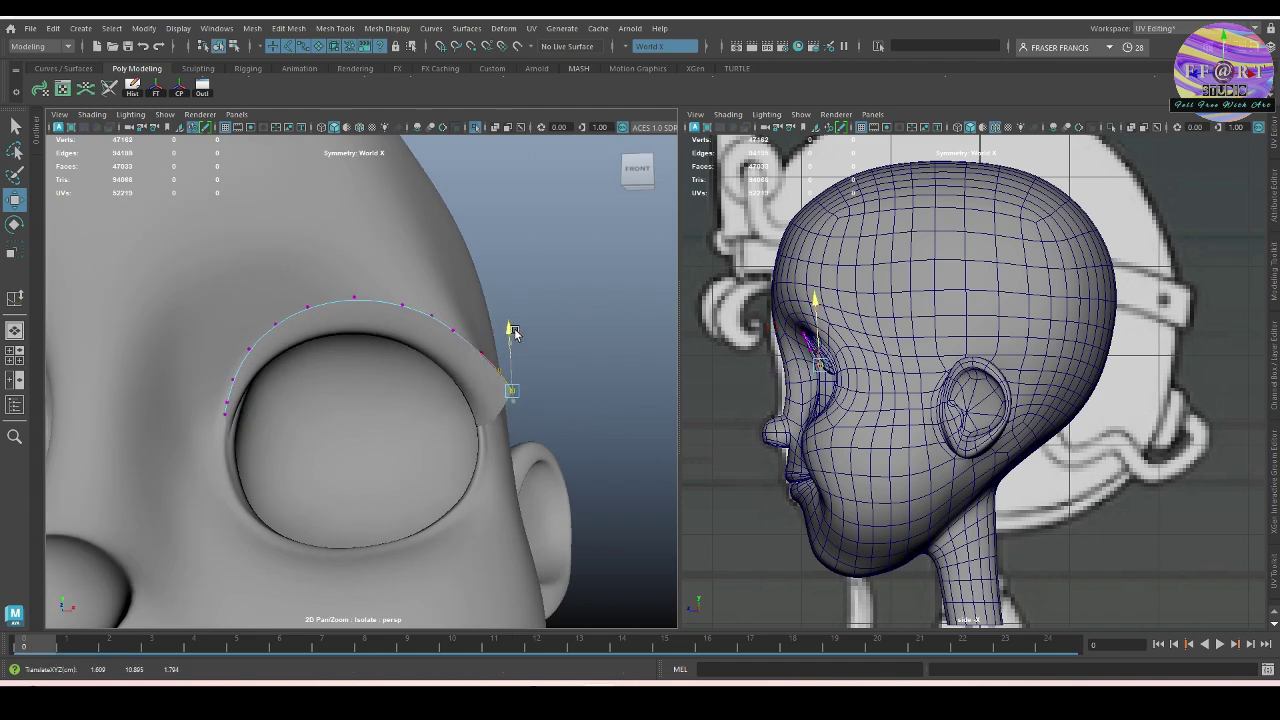
Step: Return to object mode and deselect everything in the scene
key("space")
left_click_drag(530, 408, 532, 450)
scroll(540, 391, "down", 8)
right_click_drag(541, 386, 576, 306)
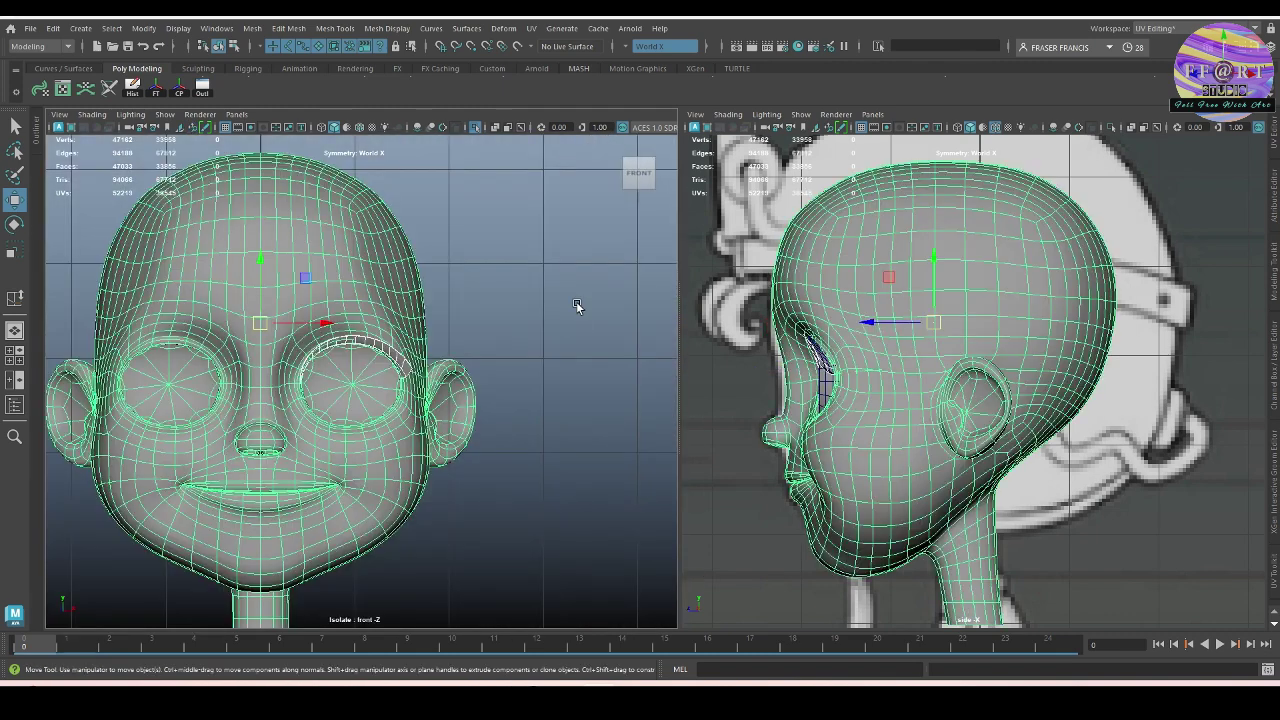
left_click(565, 322)
key("q")
Step: Check the eyelid strip around the eye in the perspective view and save the scene
scroll(555, 375, "up", 5)
left_click_drag(563, 366, 557, 437, "alt")
left_click(527, 406)
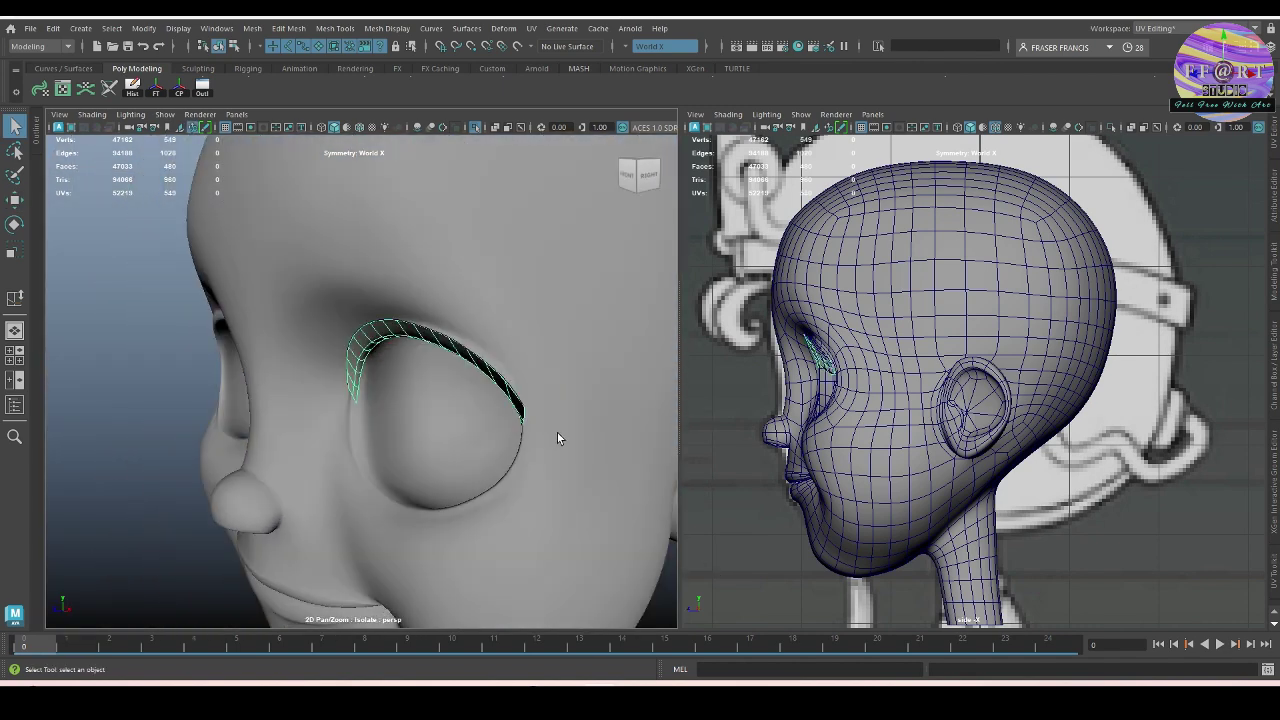
key("ctrl+s")
left_click(200, 379)
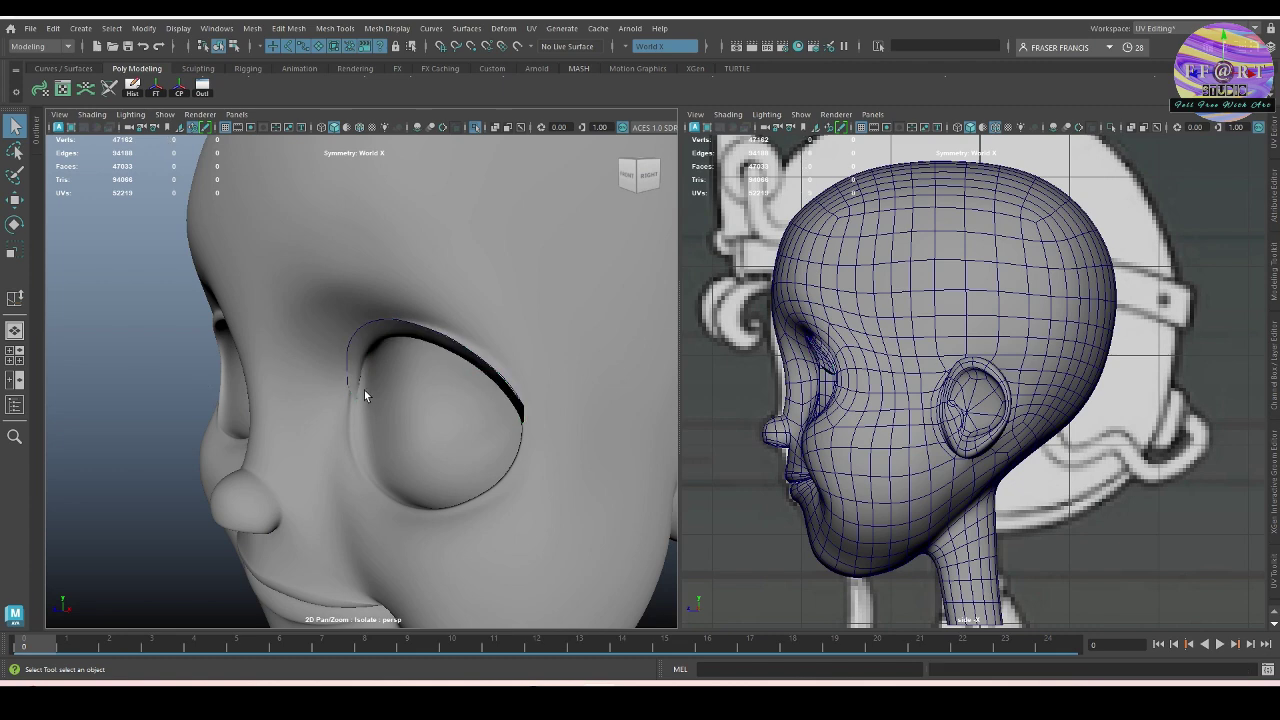
Step: Select the lofted eyelid strip and duplicate it
left_click_drag(364, 390, 429, 364, "alt")
left_click(434, 348)
key("w")
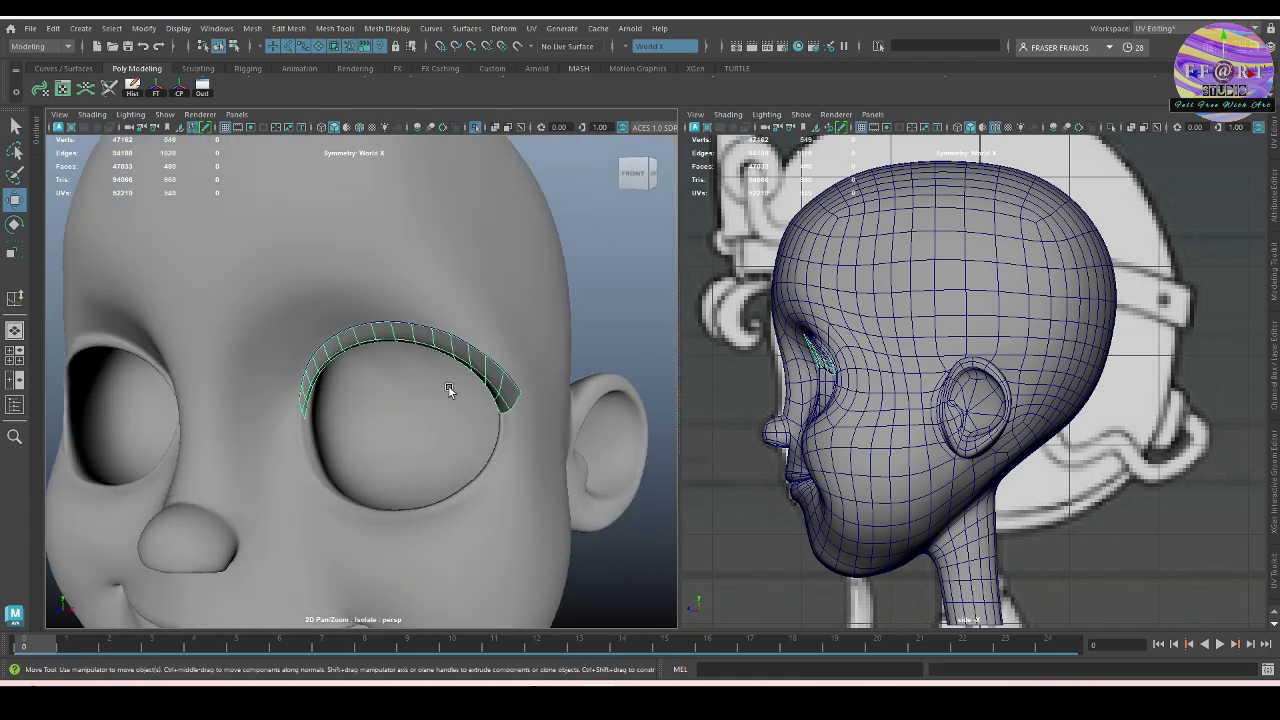
right_click_drag(521, 456, 380, 438, "alt")
middle_click_drag(380, 438, 409, 343, "alt")
right_click_drag(409, 343, 312, 390, "alt")
left_click_drag(312, 390, 378, 438, "alt")
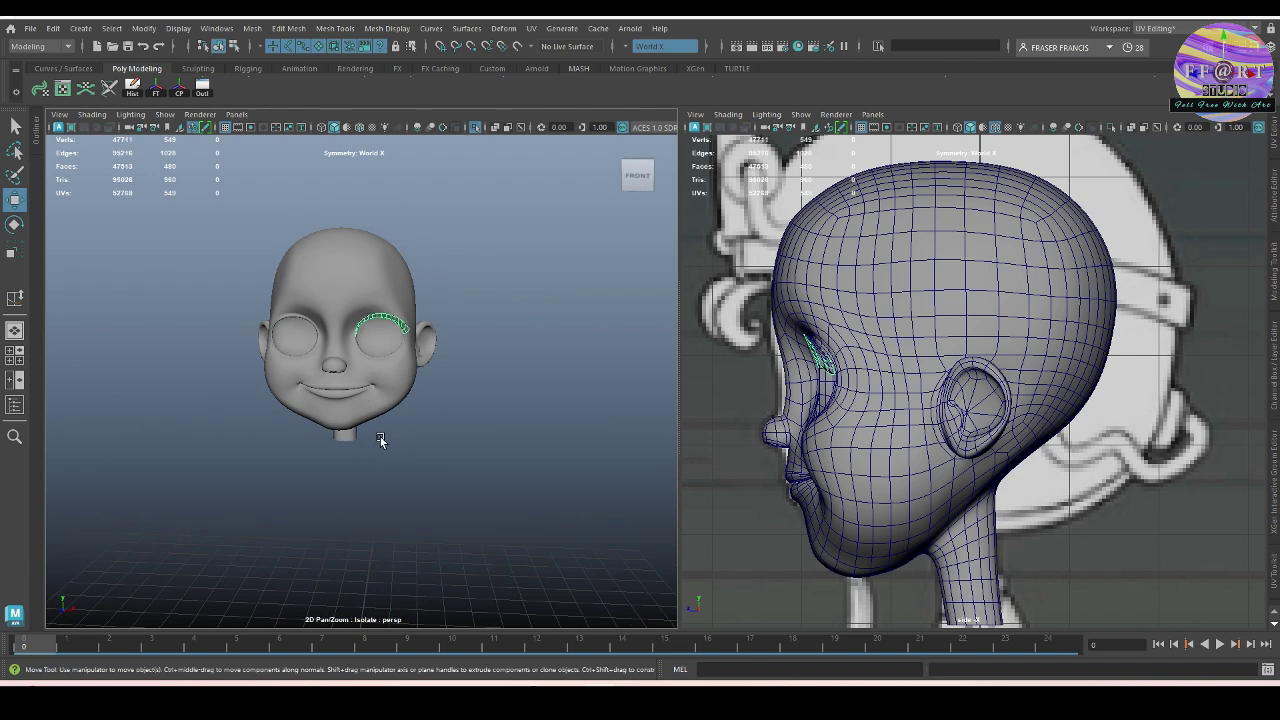
Step: Mirror the duplicated eyelid strip to the other eye by setting its Scale X to -1, and deselect it
left_click(1274, 362)
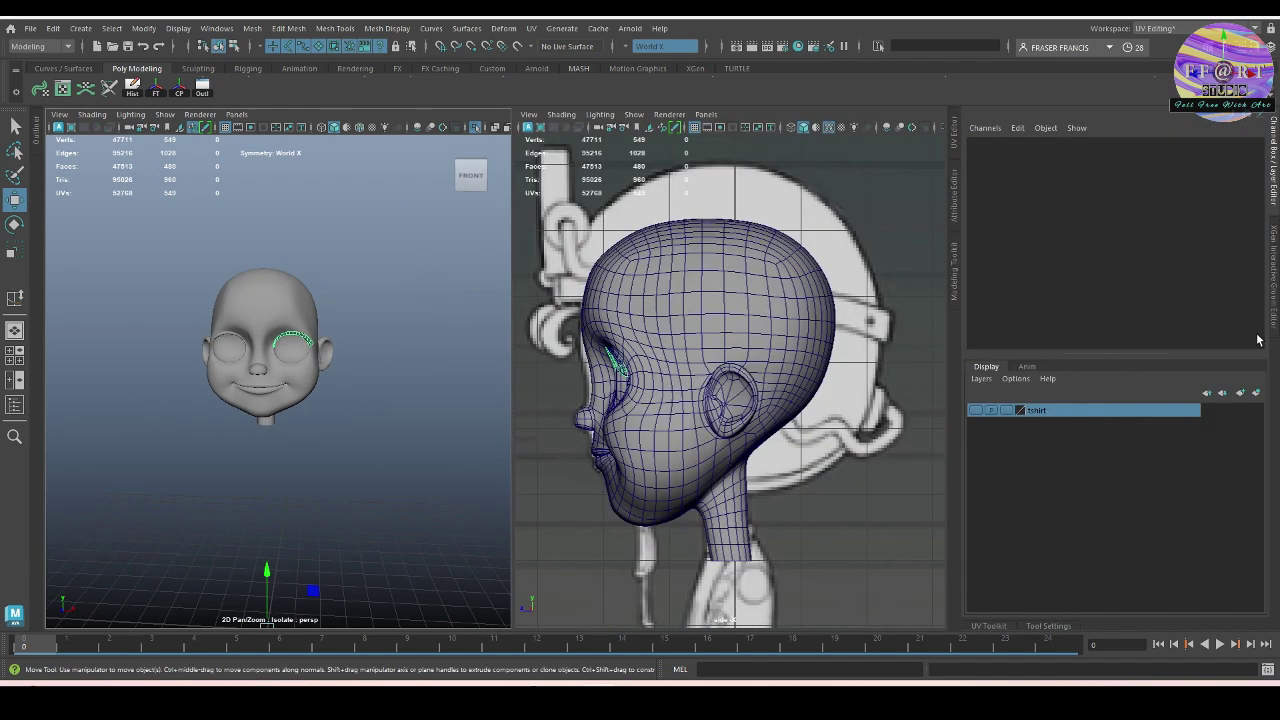
type("-")
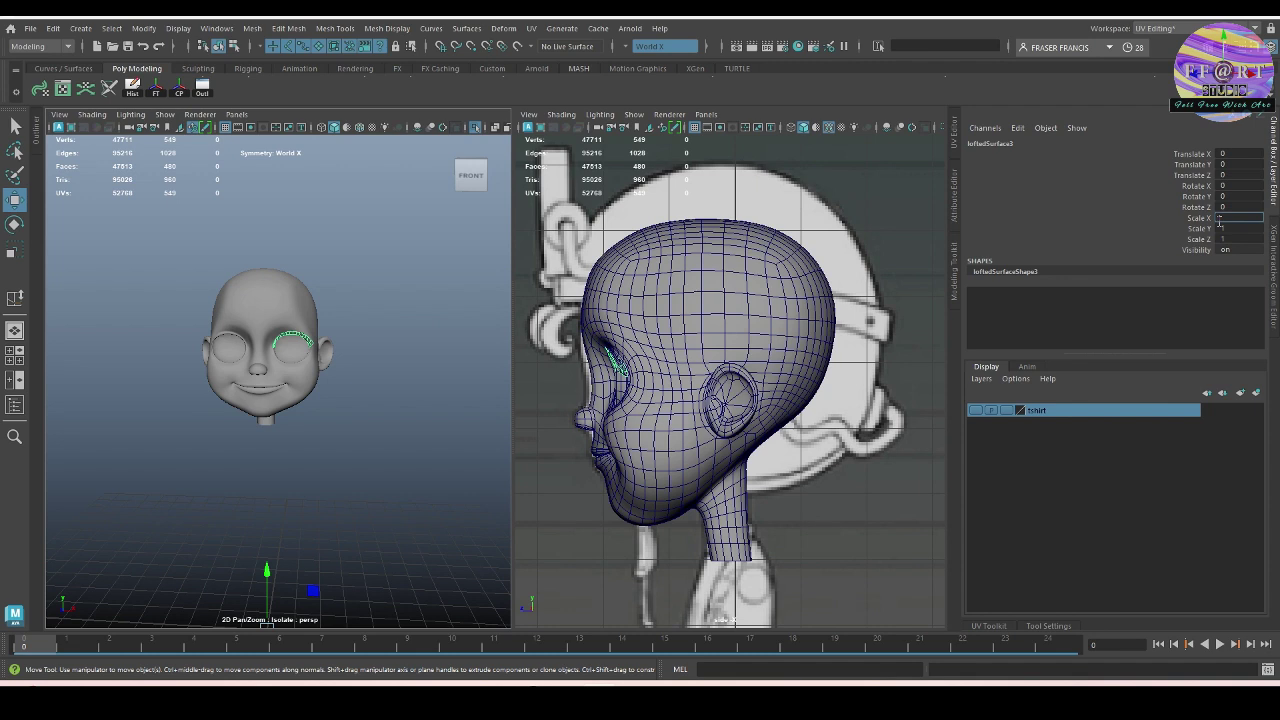
type("1")
key("Return")
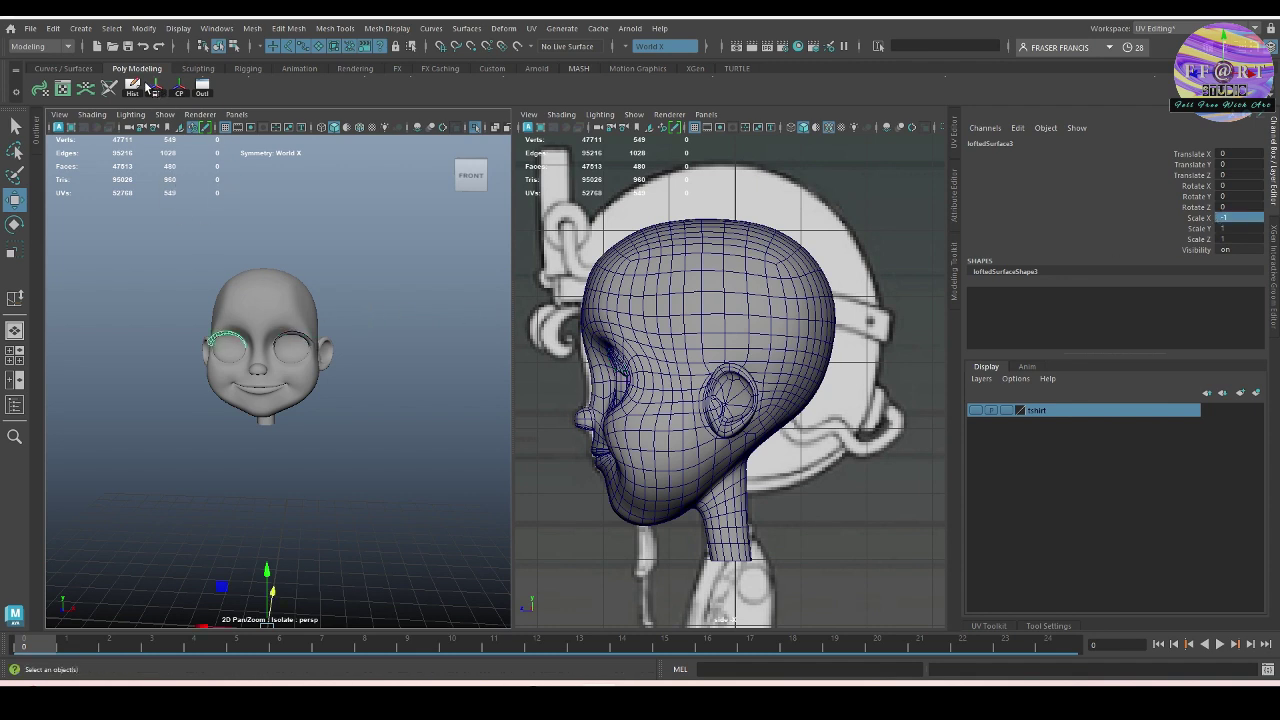
left_click(282, 245)
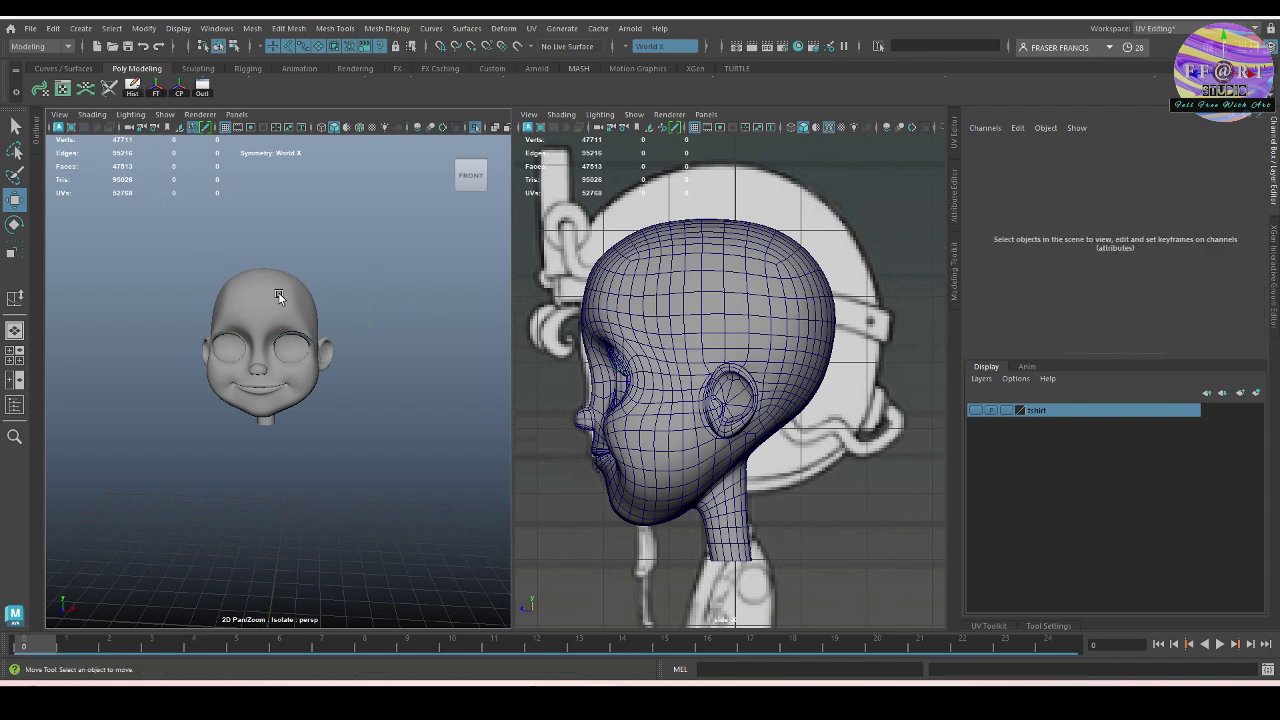
Step: Check both eyelids, end the isolated display so the eyeballs and reference images show again, and save the scene
right_click_drag(278, 292, 367, 338, "alt")
left_click(15, 124)
right_click_drag(290, 170, 365, 211, "alt")
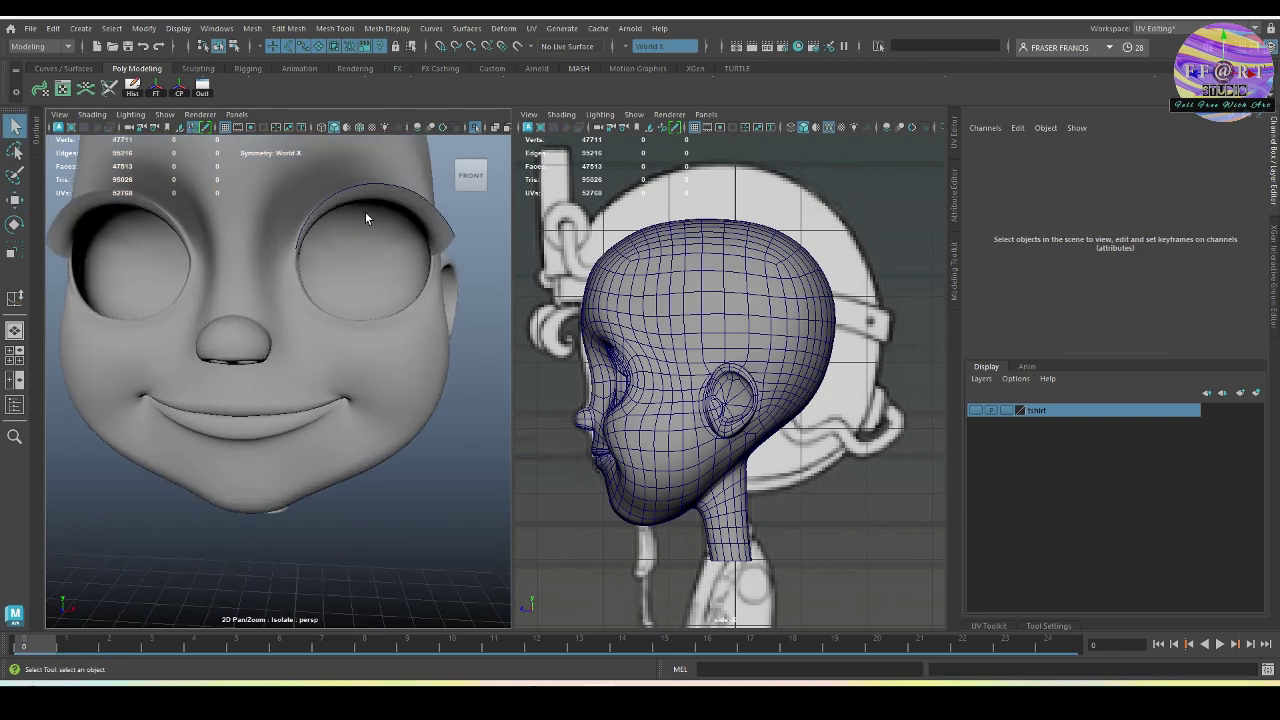
left_click(1275, 170)
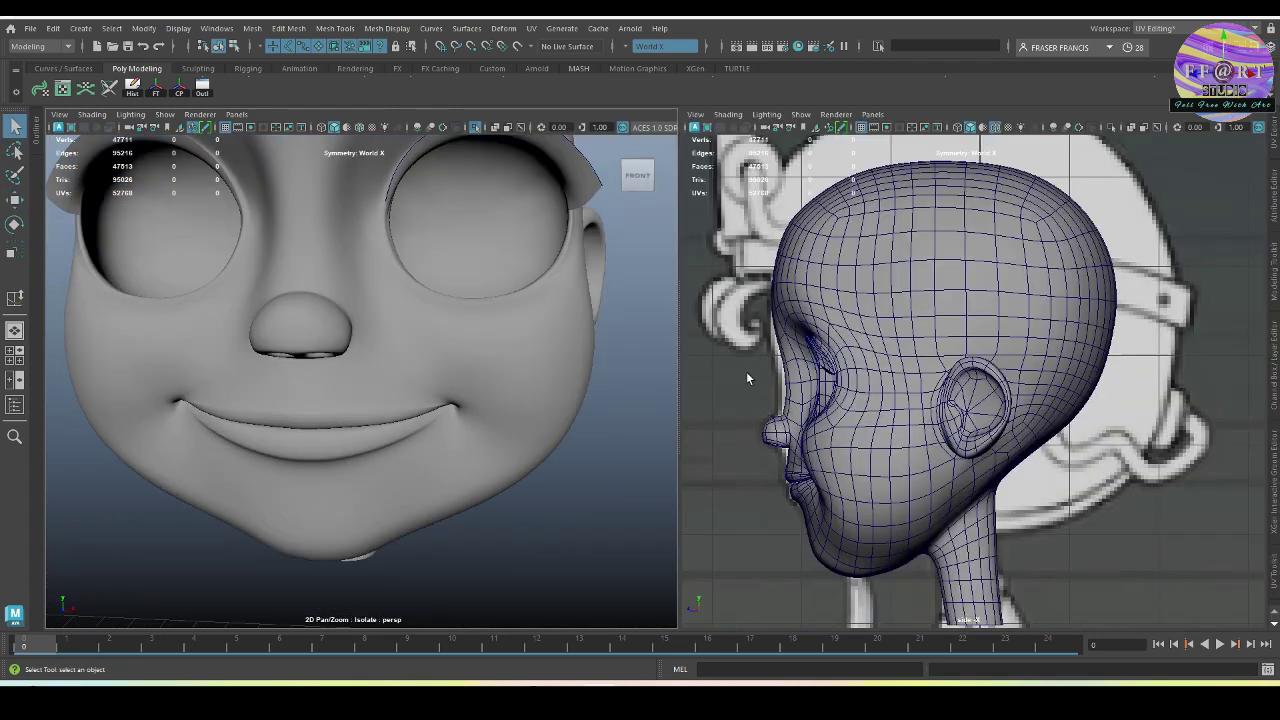
scroll(523, 368, "down", 2)
middle_click_drag(523, 368, 566, 460, "alt")
left_click_drag(566, 460, 485, 445, "alt")
left_click(476, 128)
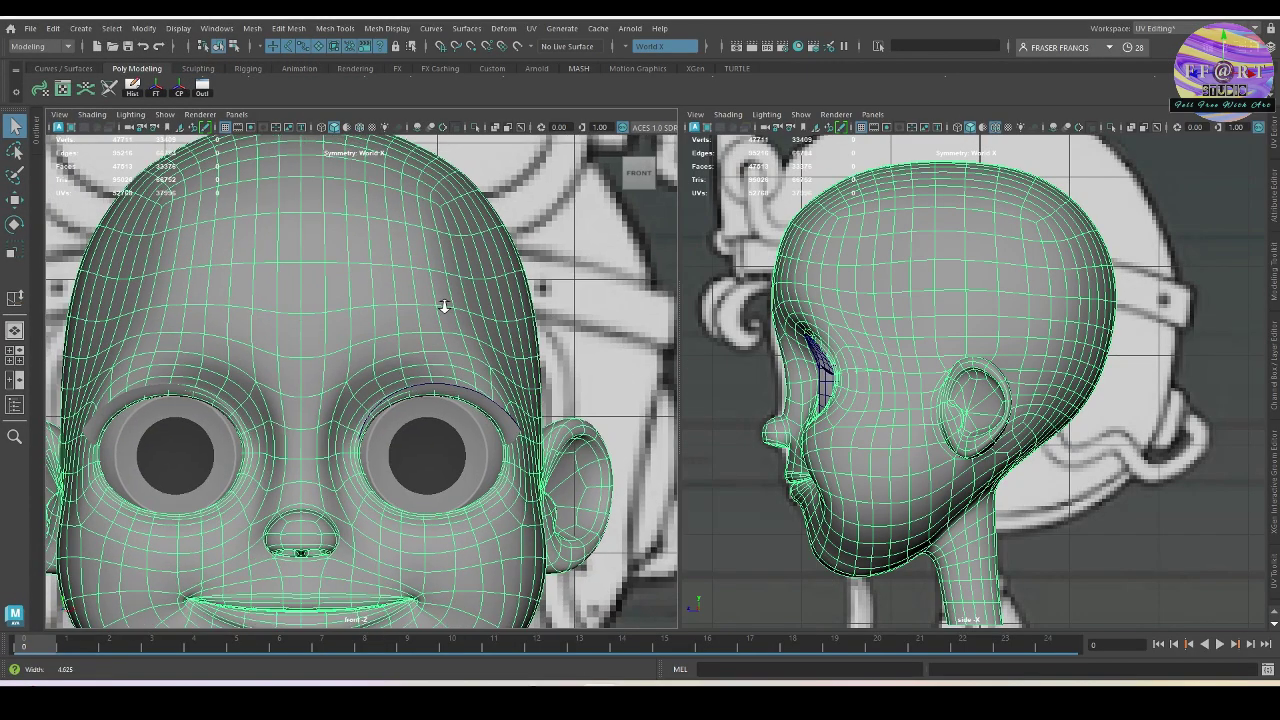
right_click_drag(445, 306, 460, 335, "alt")
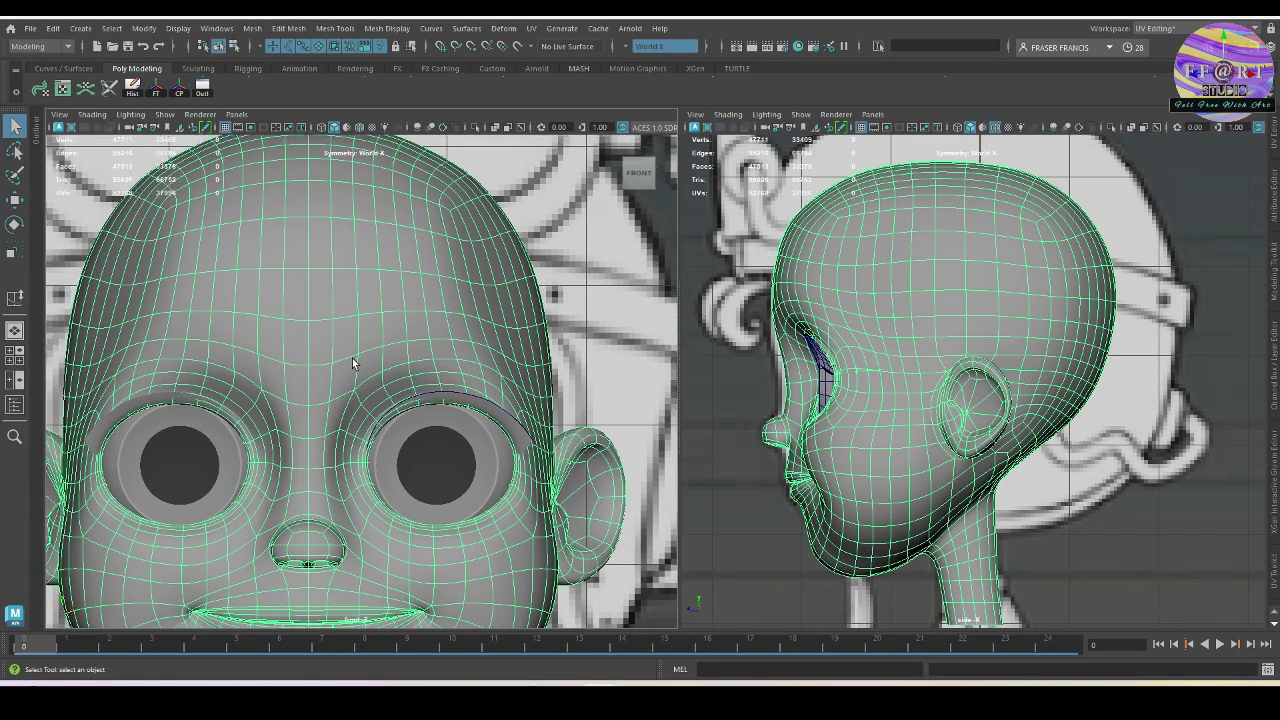
key("ctrl+s")
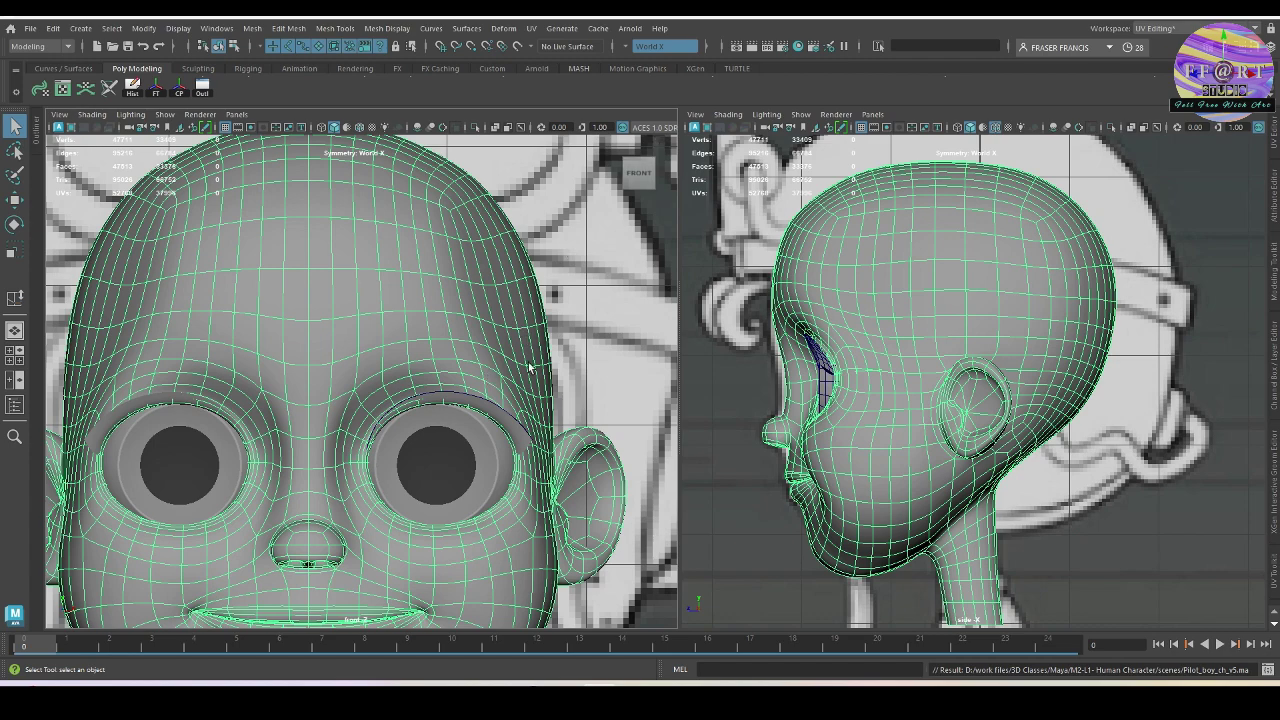
Step: Select the row of head mesh edges that arches over the eyes in the brow area
key("space")
left_click_drag(374, 408, 400, 418, "alt")
right_click_drag(373, 338, 363, 311)
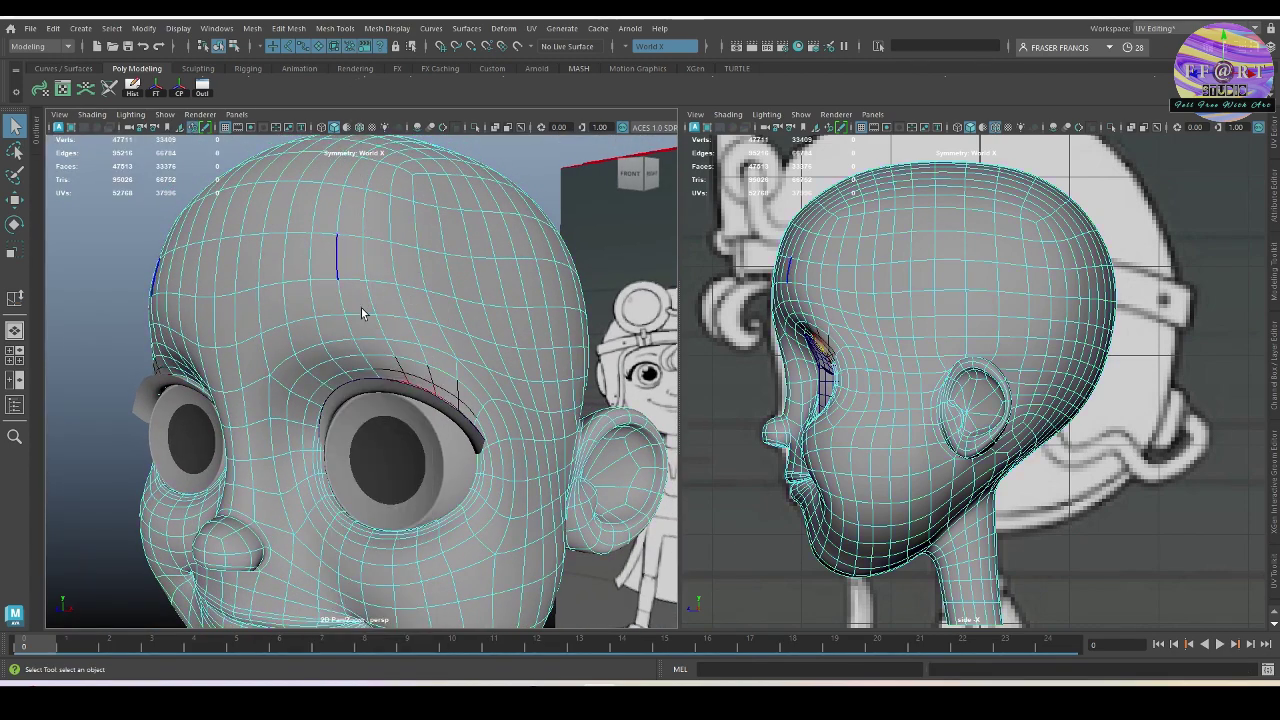
left_click_drag(362, 313, 330, 392, "alt")
left_click(288, 381)
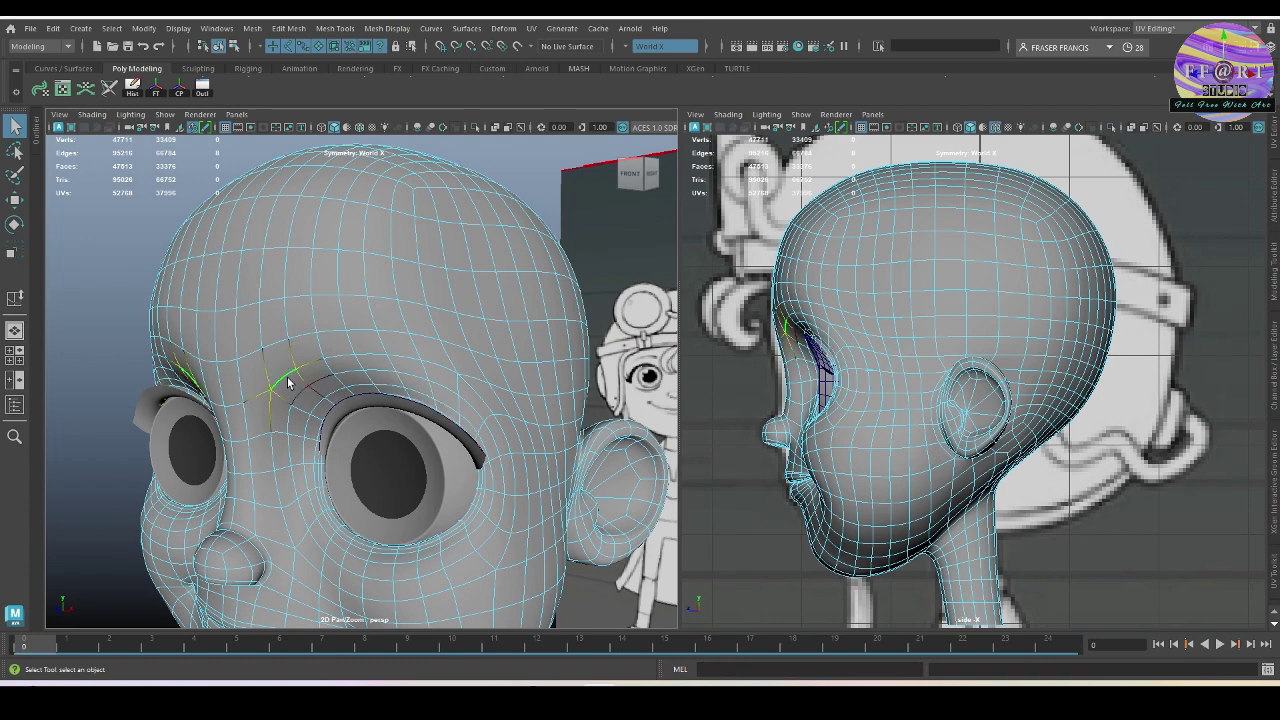
double_click(344, 358)
key("b")
key("space")
left_click_drag(455, 369, 458, 418)
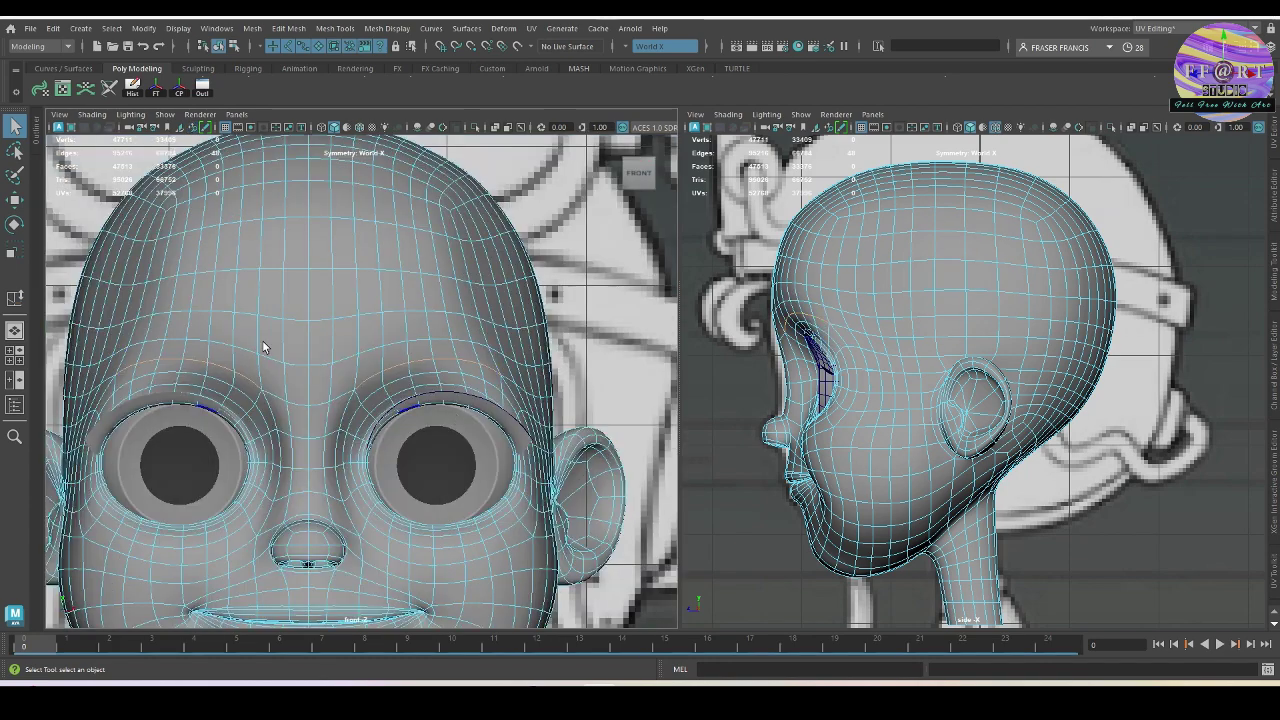
Step: Turn symmetry off and convert the selected polygon edges above one eye into a brow curve
left_click(498, 130)
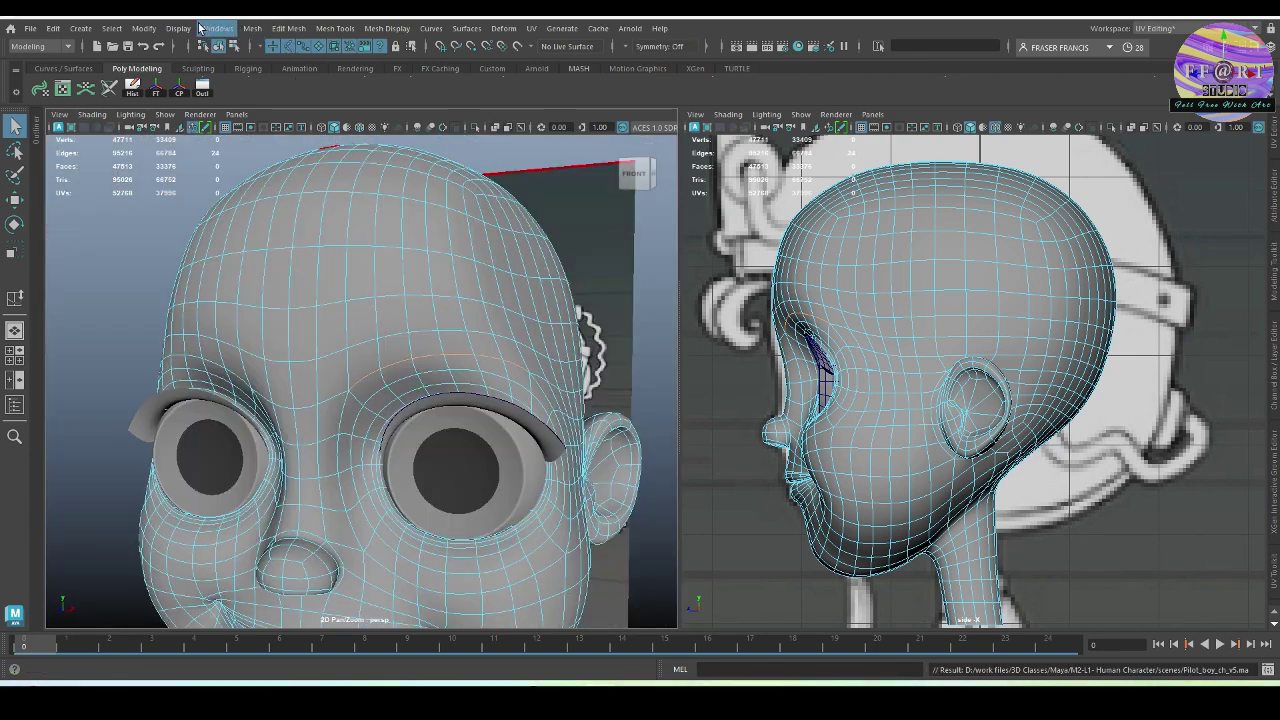
left_click(145, 28)
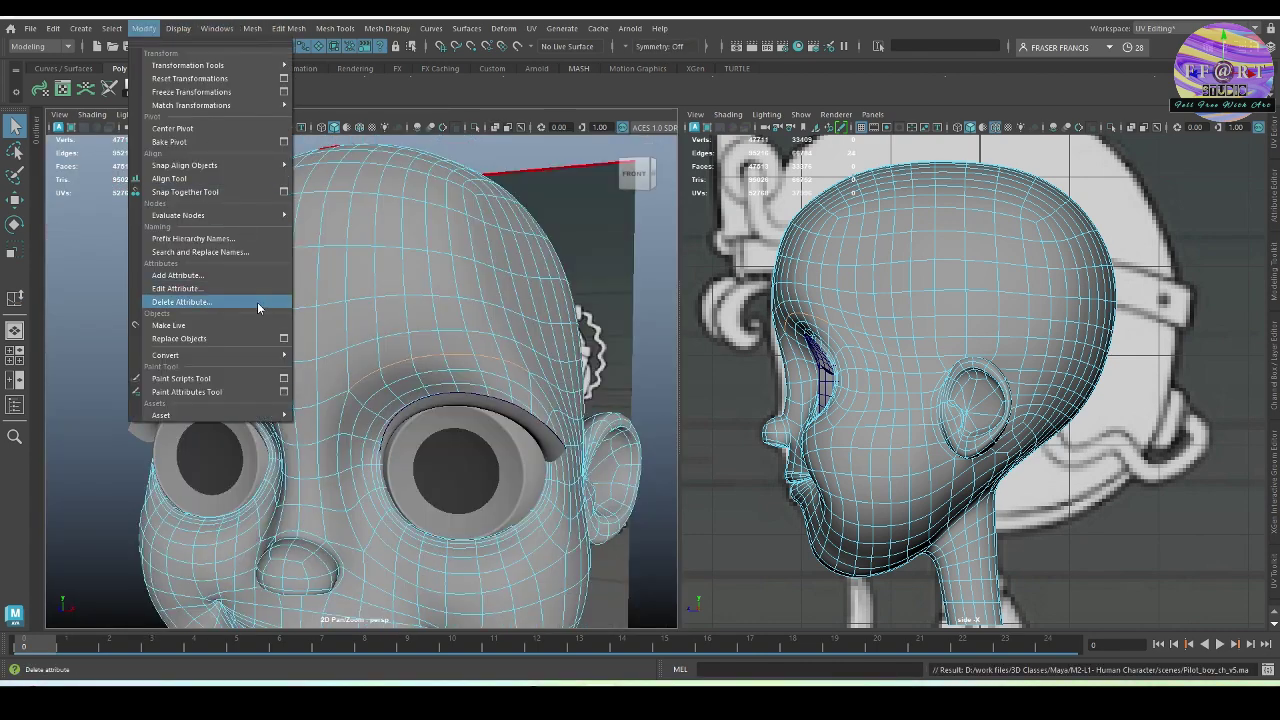
mouse_move(265, 355)
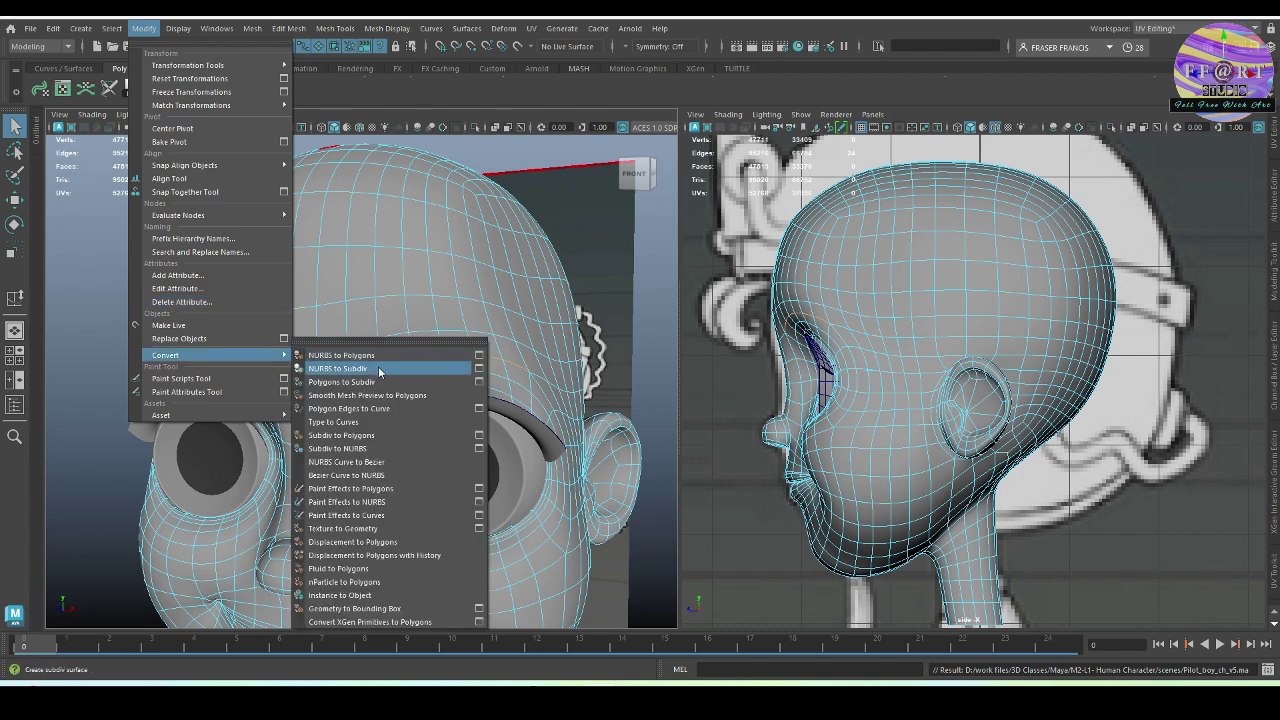
left_click(390, 409)
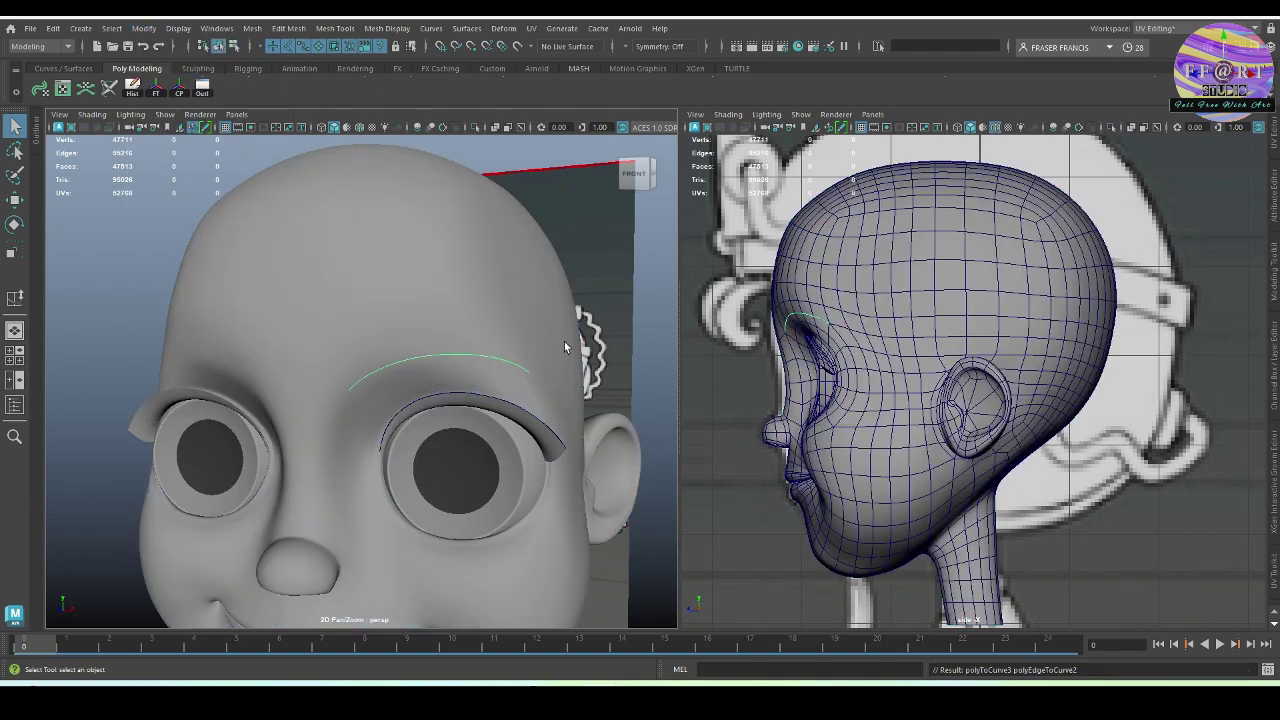
left_click_drag(557, 365, 517, 357, "alt")
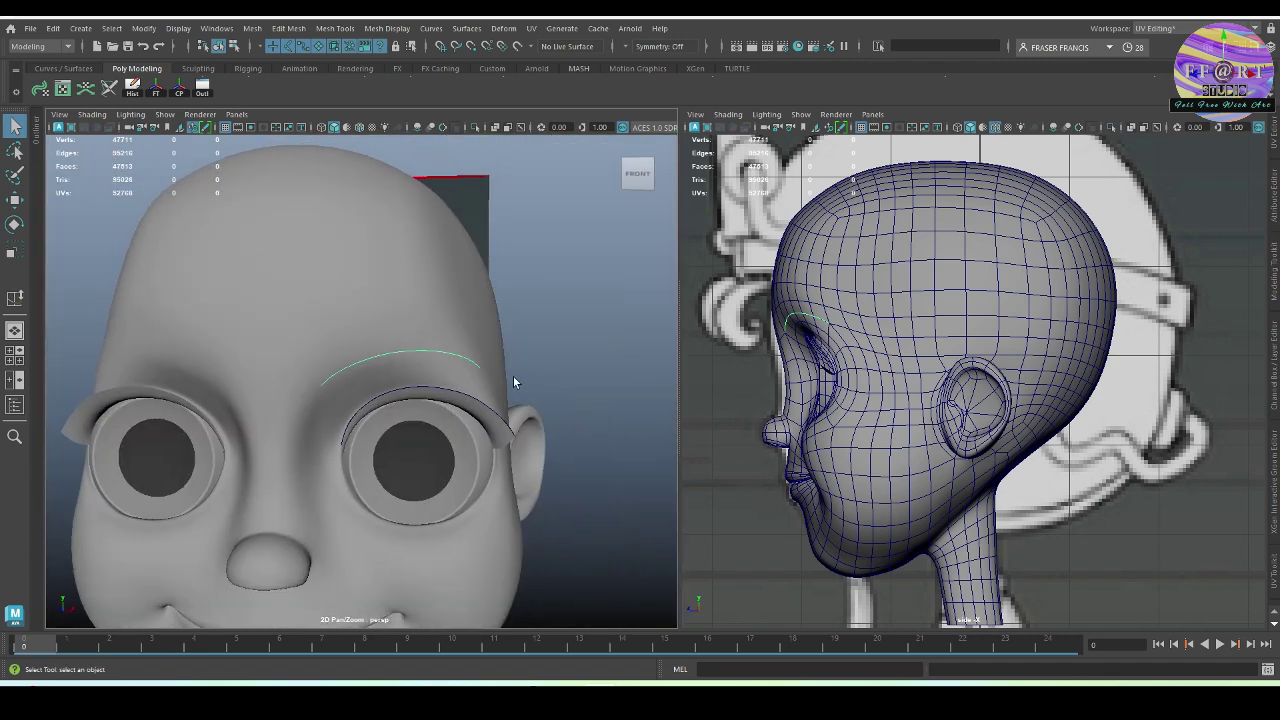
left_click_drag(513, 376, 483, 382, "alt")
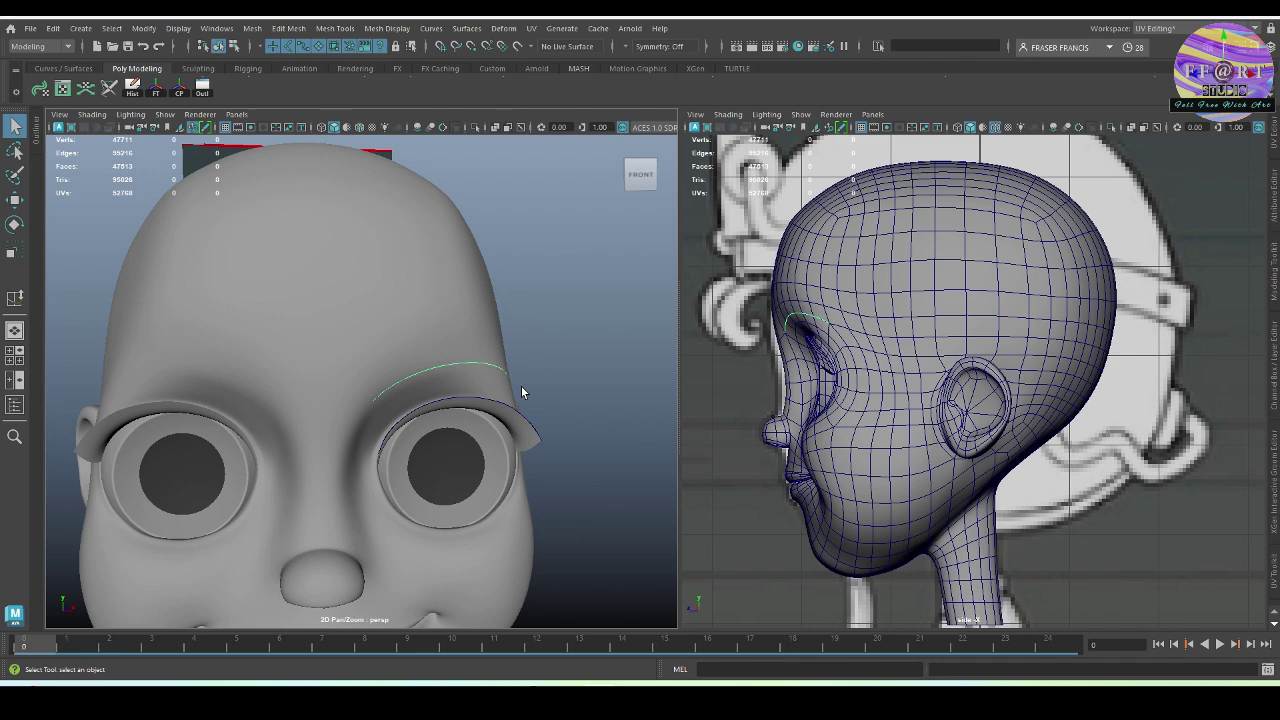
Step: Create a small flat polygon cylinder from the side view near the brow, about 0.07 in radius and 0.02 high
key("space")
right_click_drag(583, 380, 587, 376, "alt")
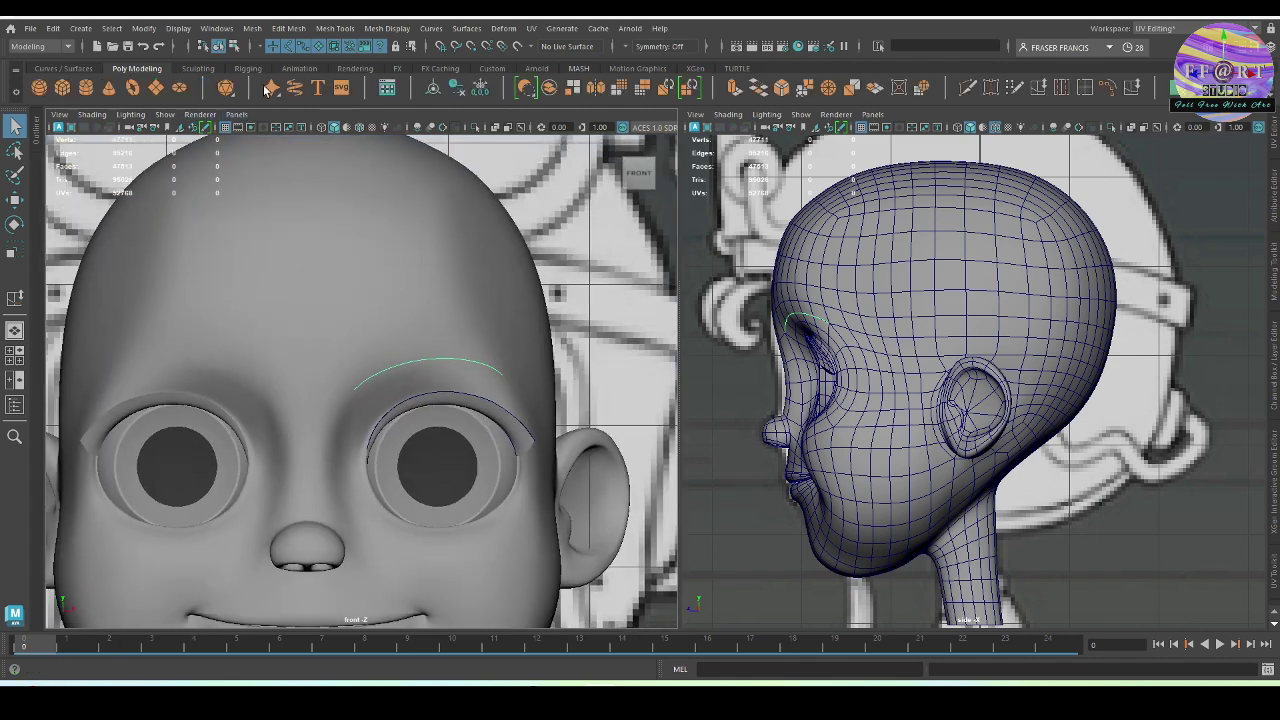
left_click(86, 88)
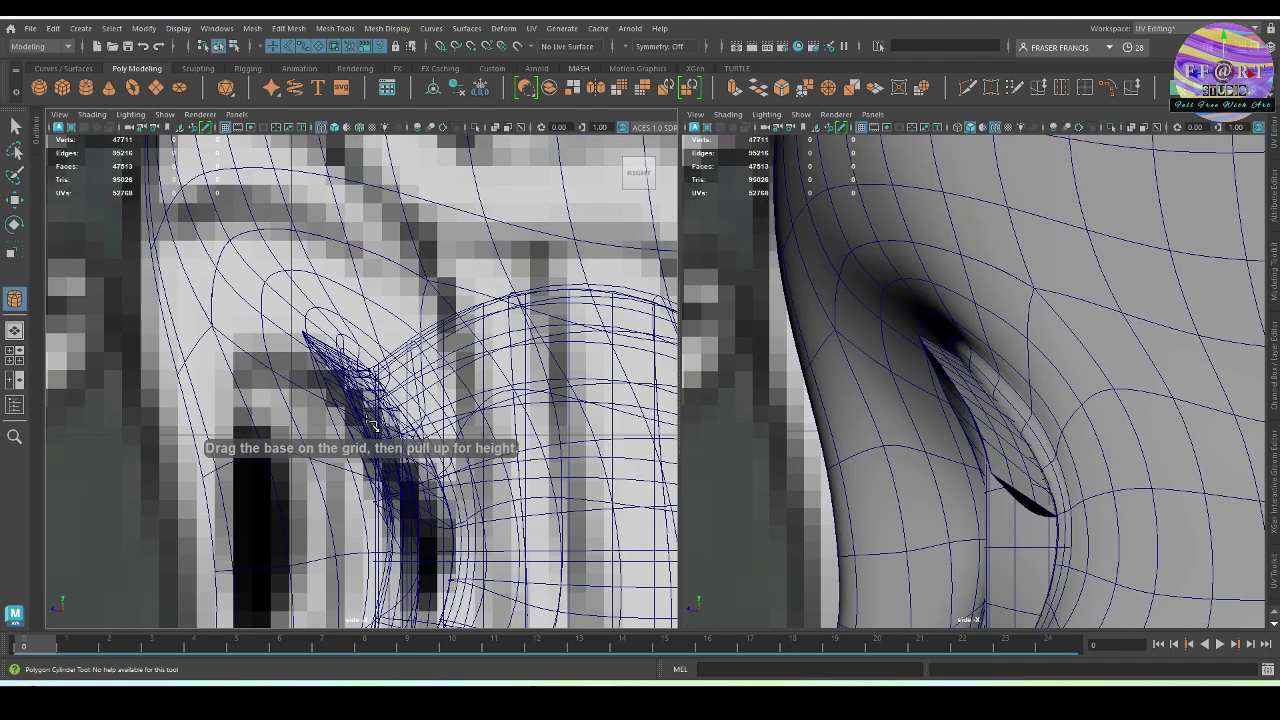
left_click_drag(237, 336, 246, 342)
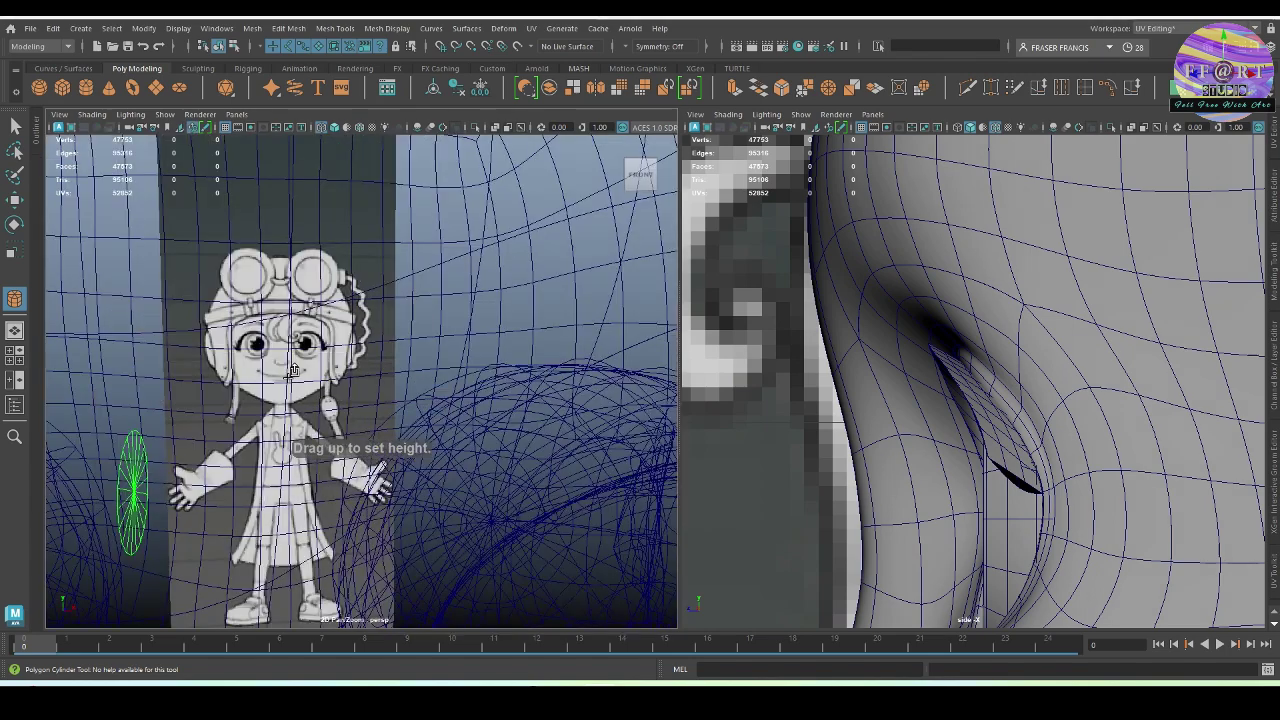
middle_click_drag(330, 445, 368, 455)
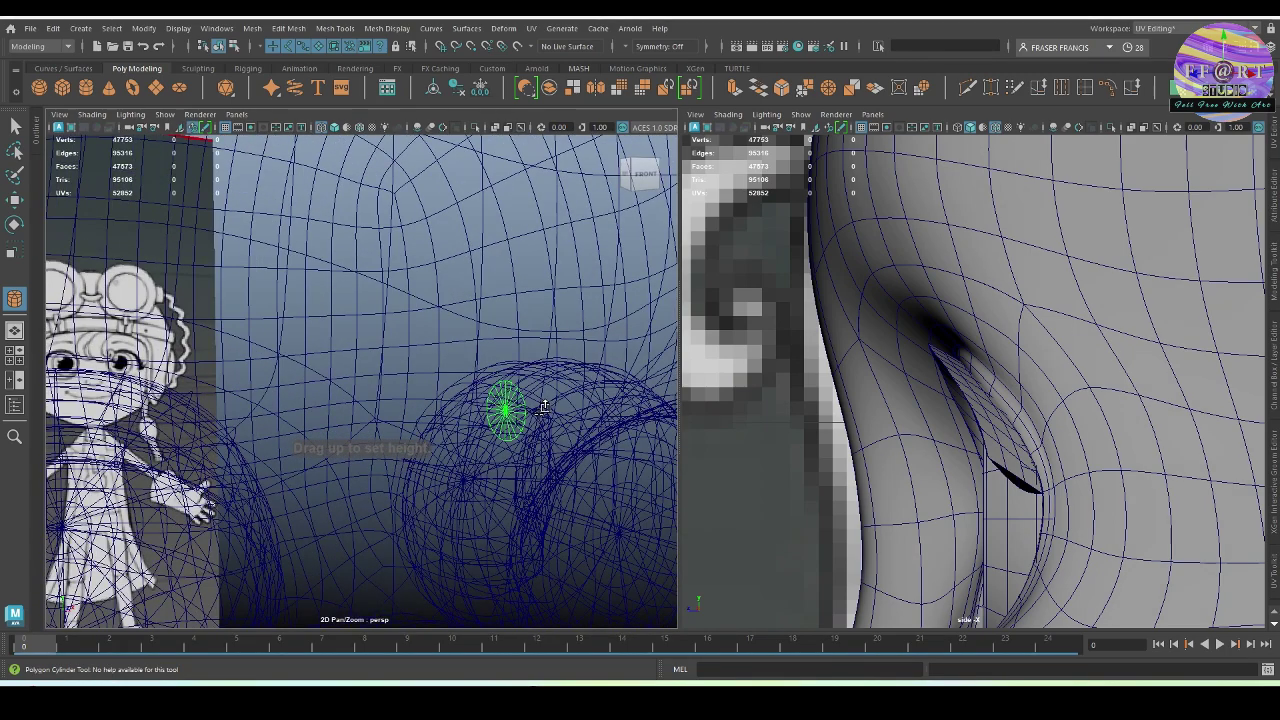
left_click_drag(512, 445, 472, 456, "alt")
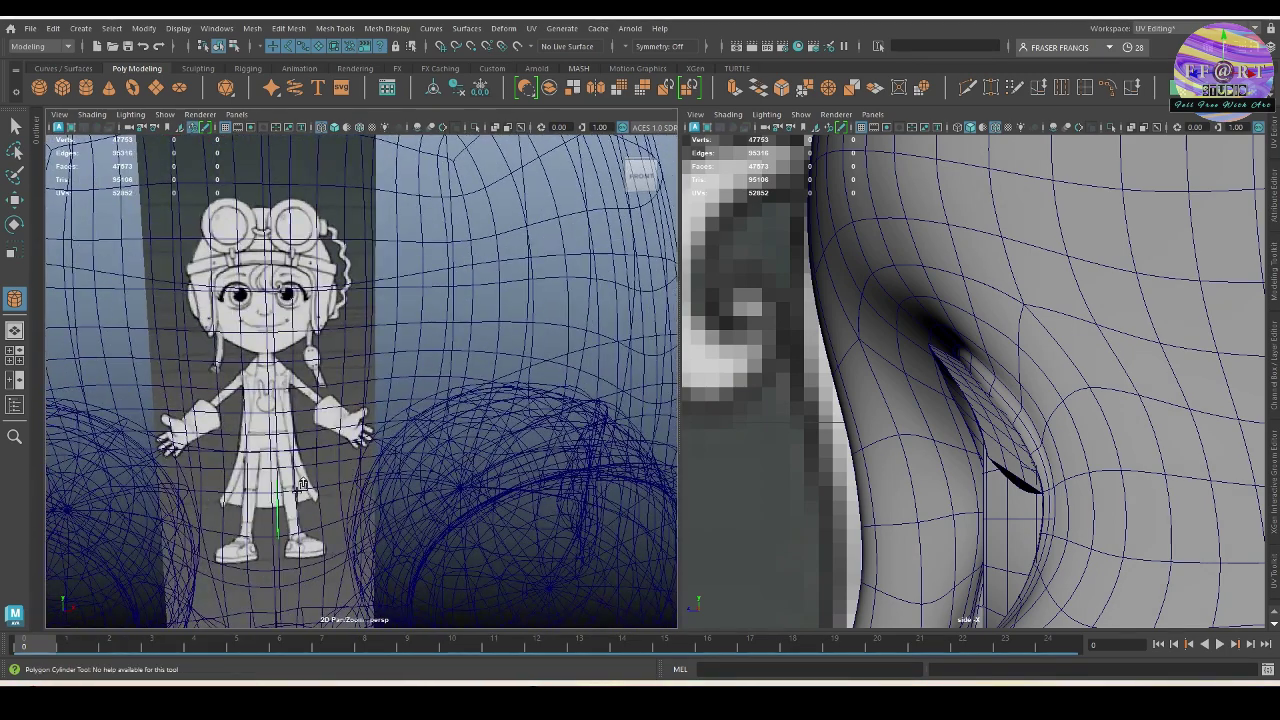
left_click_drag(279, 495, 296, 495)
key("q")
key("5")
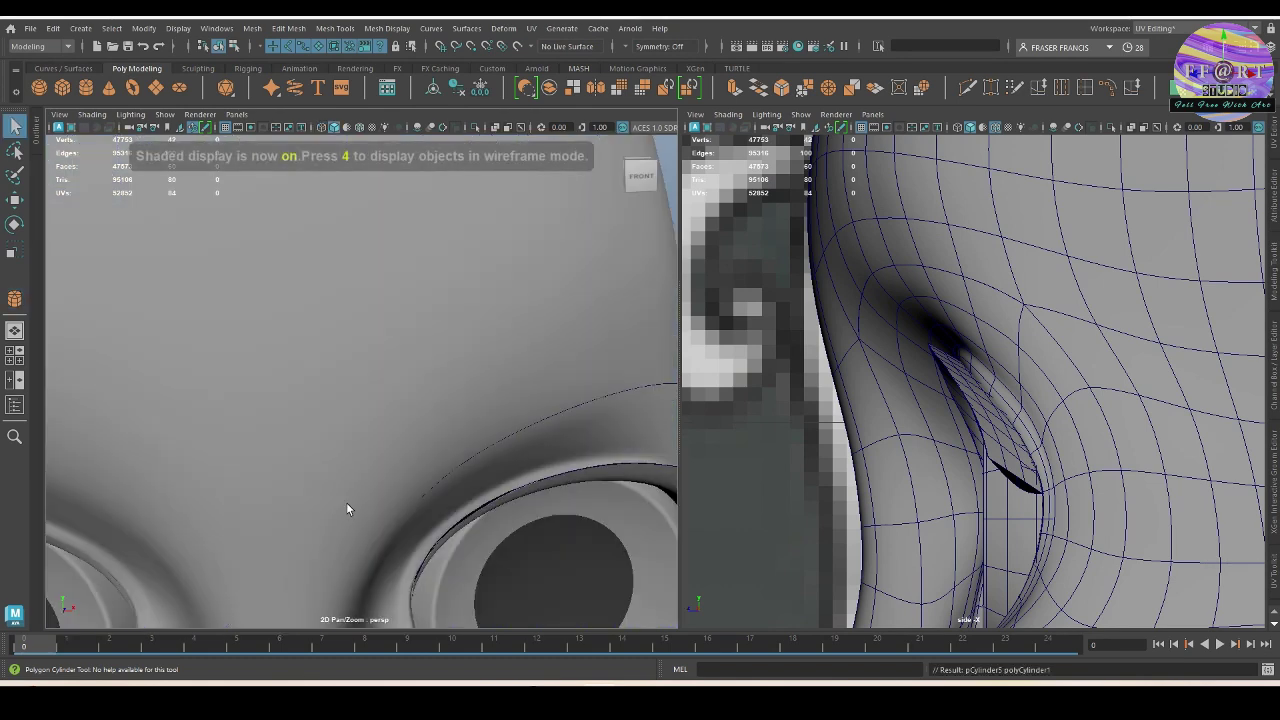
Step: Move the cylinder sideways along X to the inner end of the brow curve
scroll(346, 502, "down", 3)
scroll(368, 479, "up", 2)
key("w")
left_click_drag(386, 494, 357, 484, "alt")
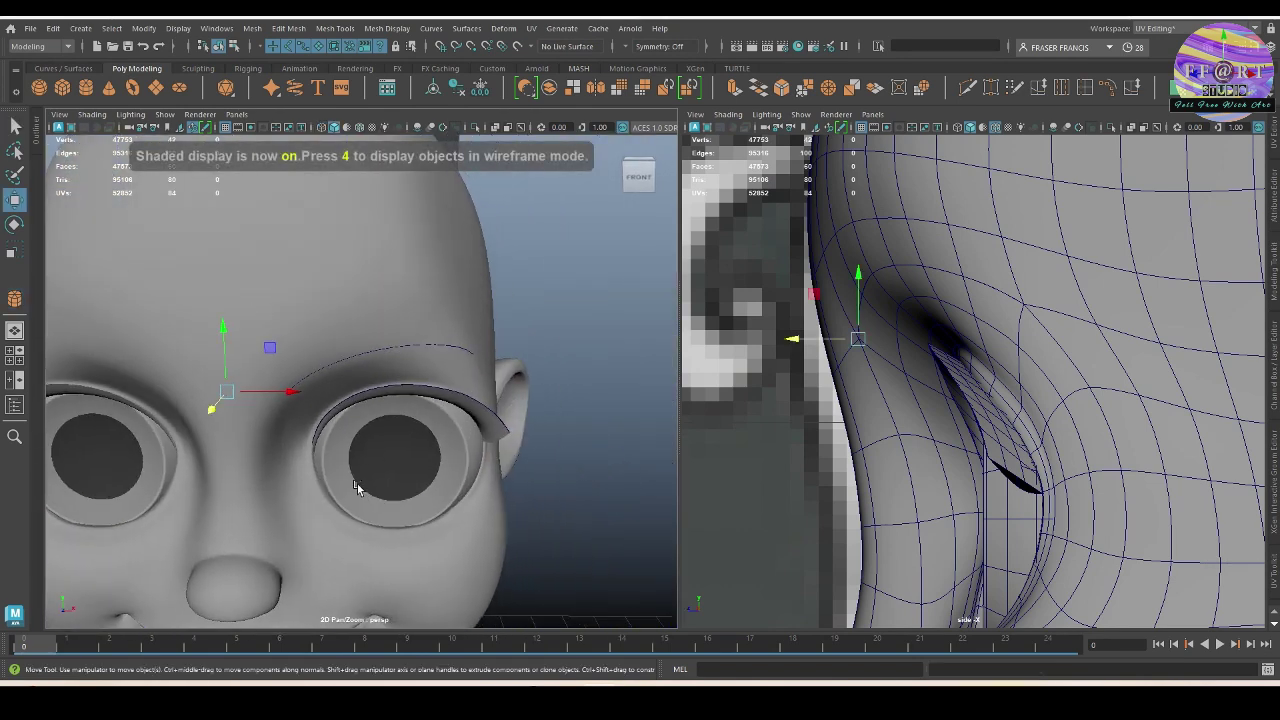
left_click_drag(286, 392, 352, 394)
scroll(384, 444, "up", 4)
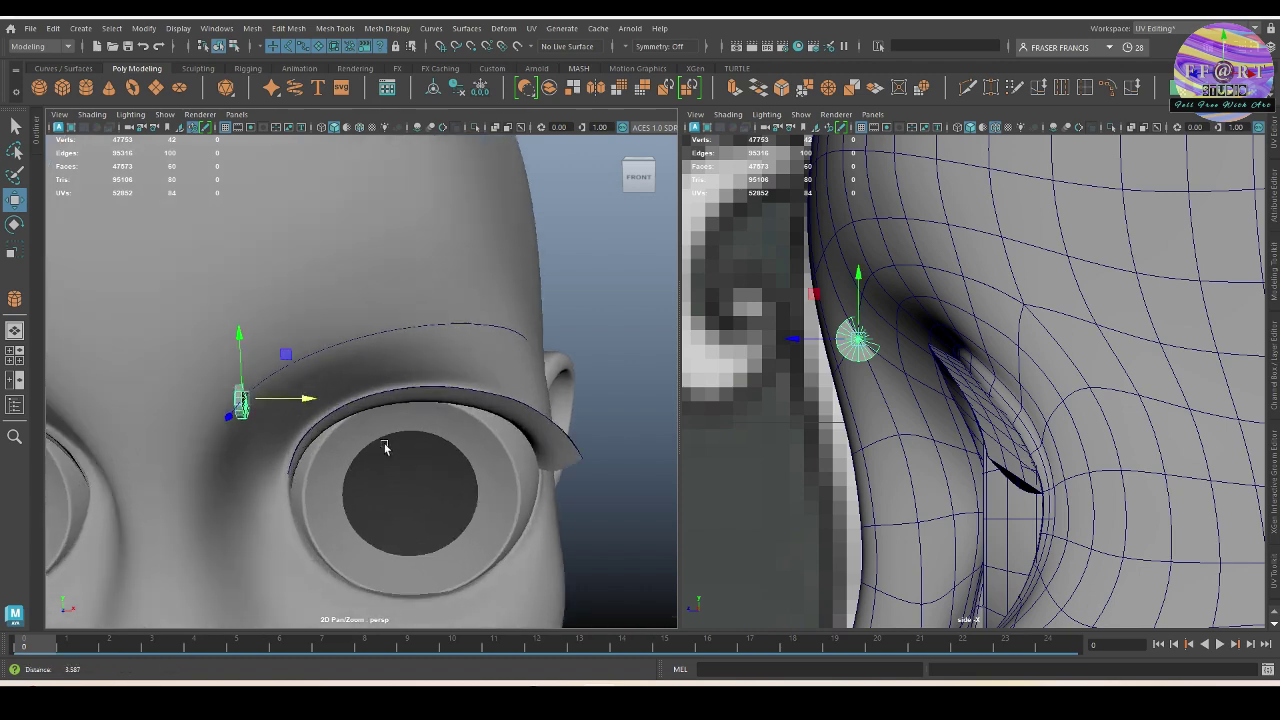
middle_click_drag(386, 446, 460, 521, "alt")
left_click_drag(460, 521, 400, 493, "alt")
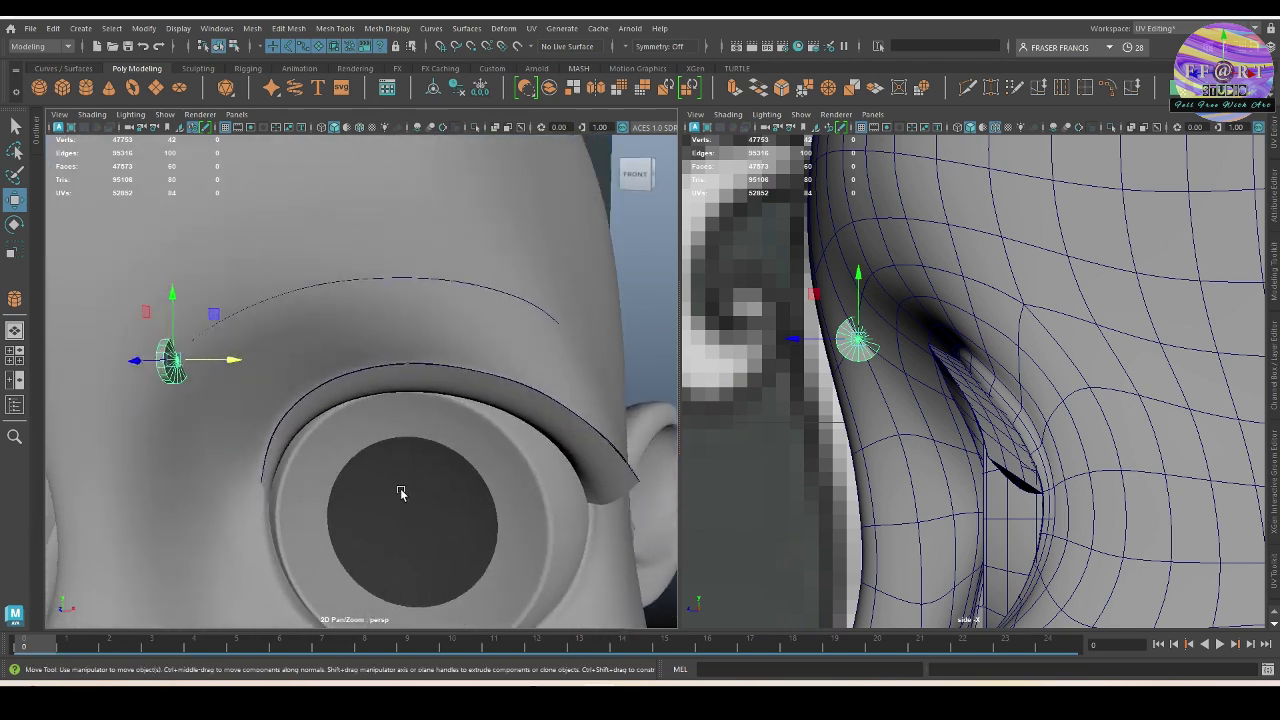
Step: Set the cylinder's Subdivisions Axis to 5 and rotate it to line up with the inner end of the brow curve
left_click(1273, 372)
scroll(1214, 312, "down", 2)
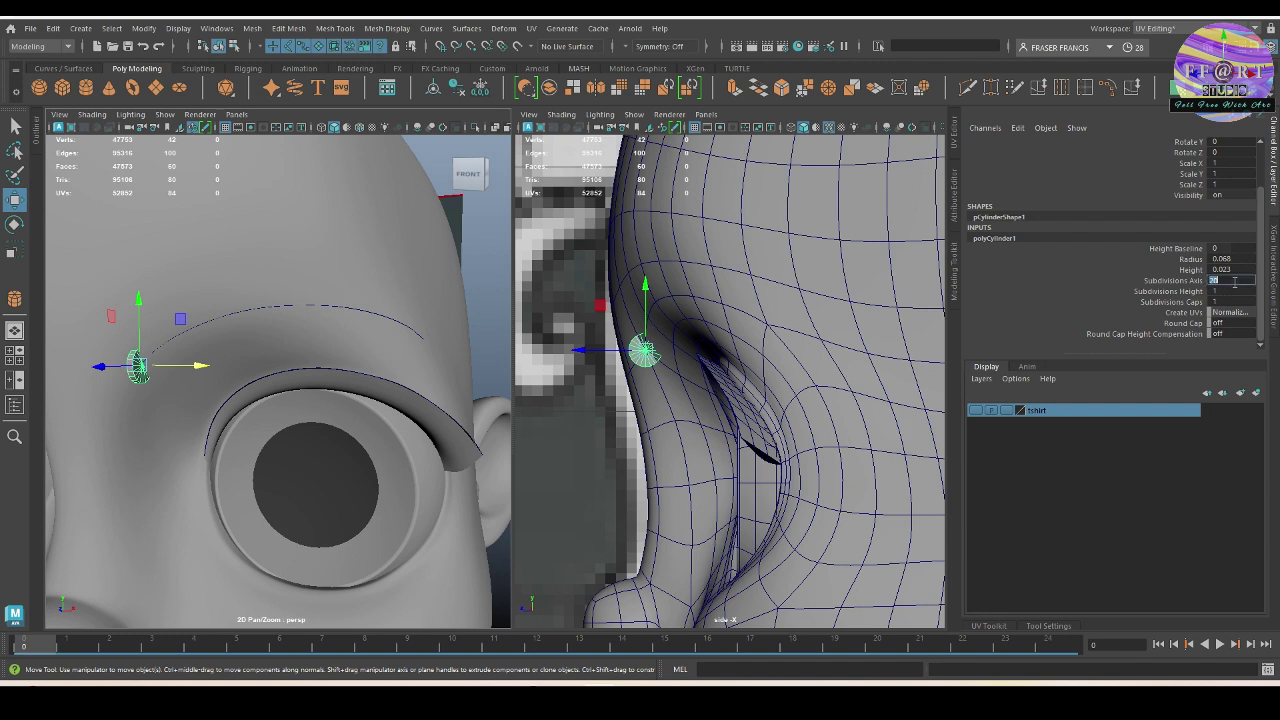
key("Return")
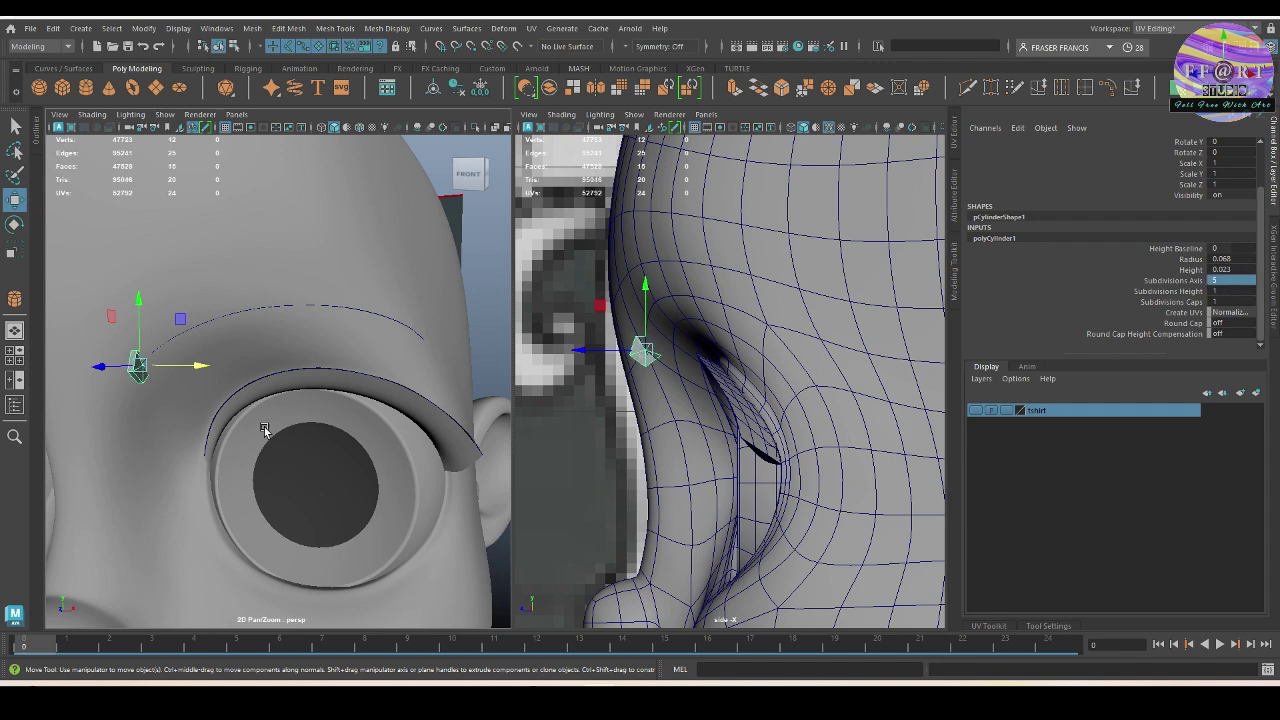
left_click_drag(249, 414, 223, 500, "alt")
key("e")
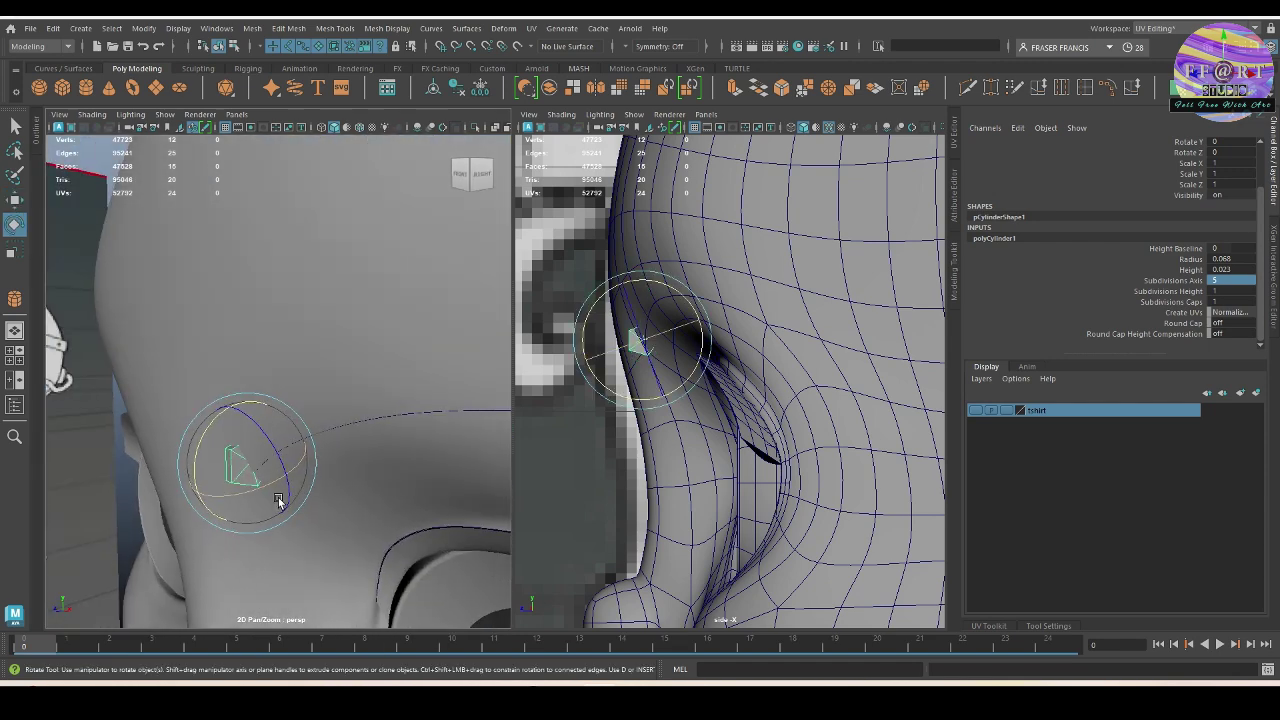
key("q")
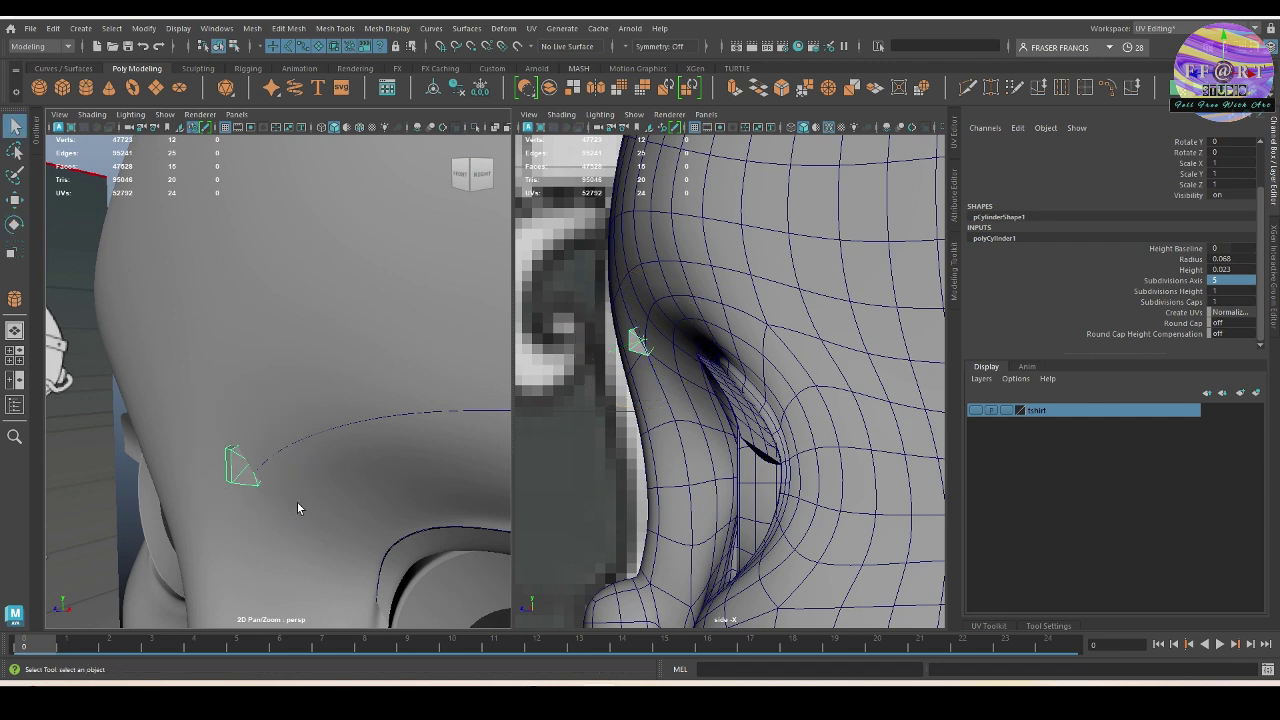
Step: Select the cylinder's end-cap faces that point toward the brow curve, and add the curve to the selection
right_click_drag(297, 502, 230, 423)
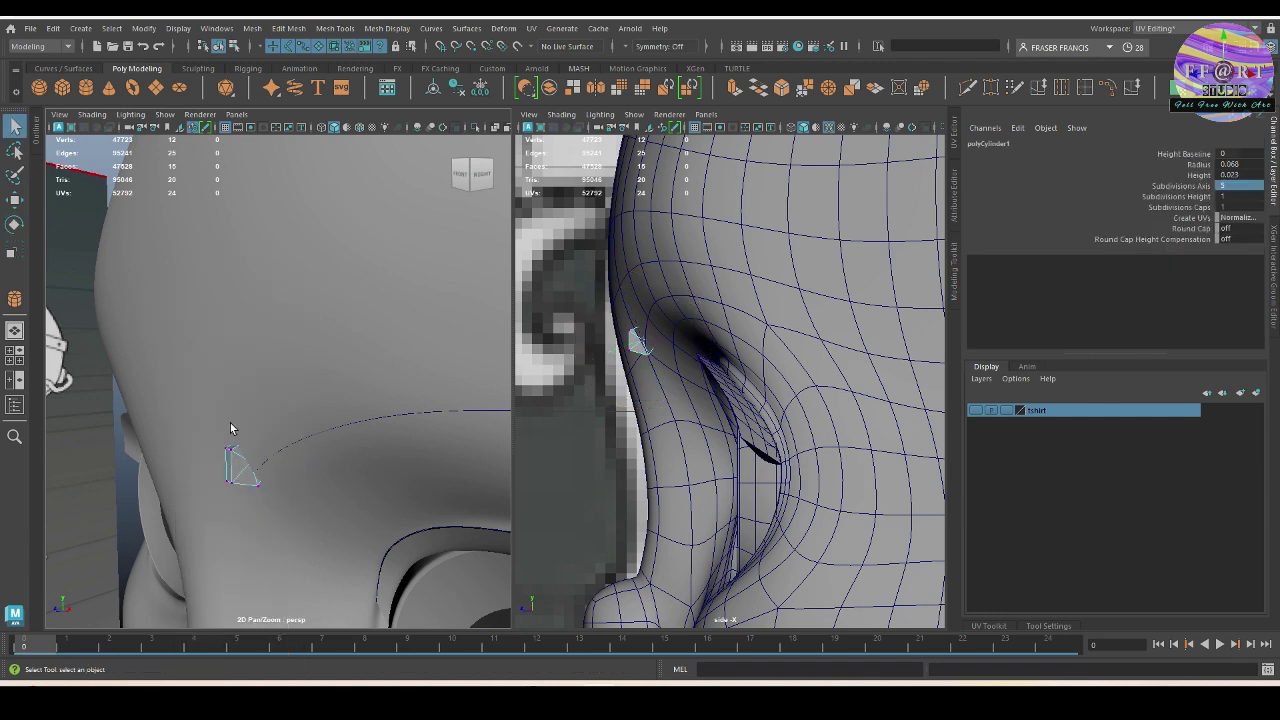
left_click(250, 470)
right_click(322, 432, "shift")
right_click_drag(322, 431, 325, 507, "ctrl")
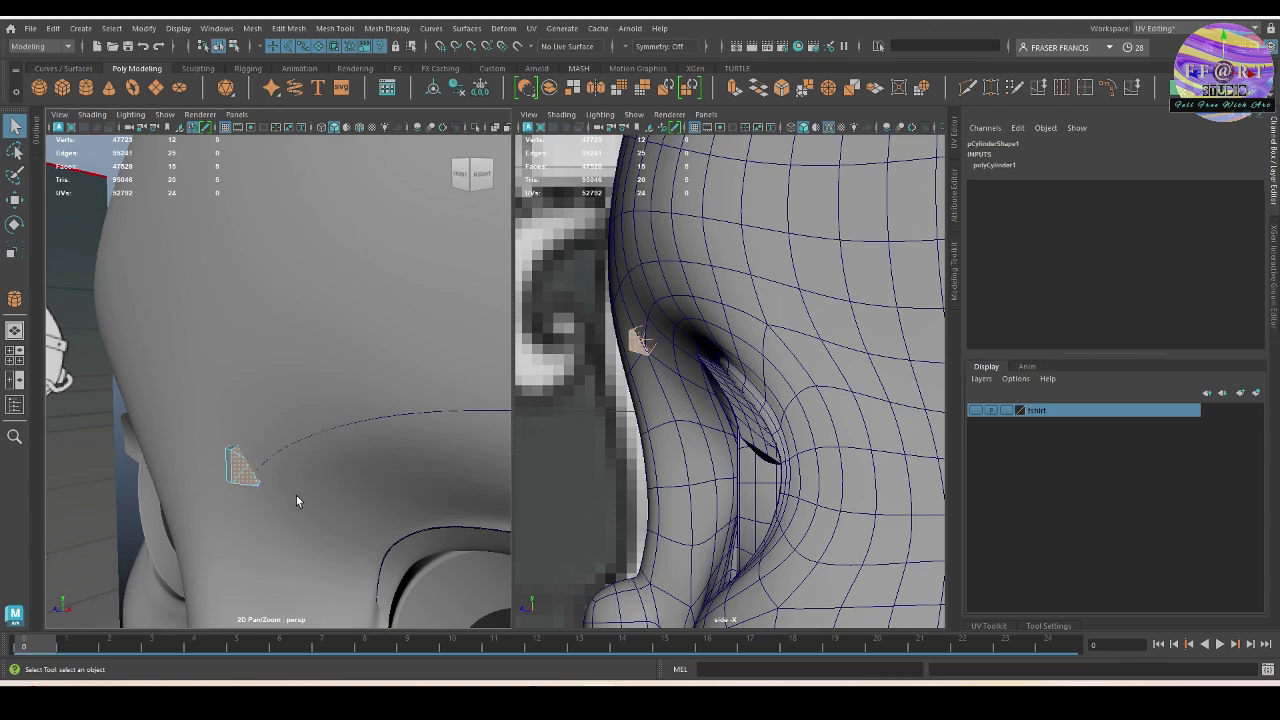
left_click_drag(296, 497, 308, 484, "alt")
scroll(317, 479, "up", 2)
key("4")
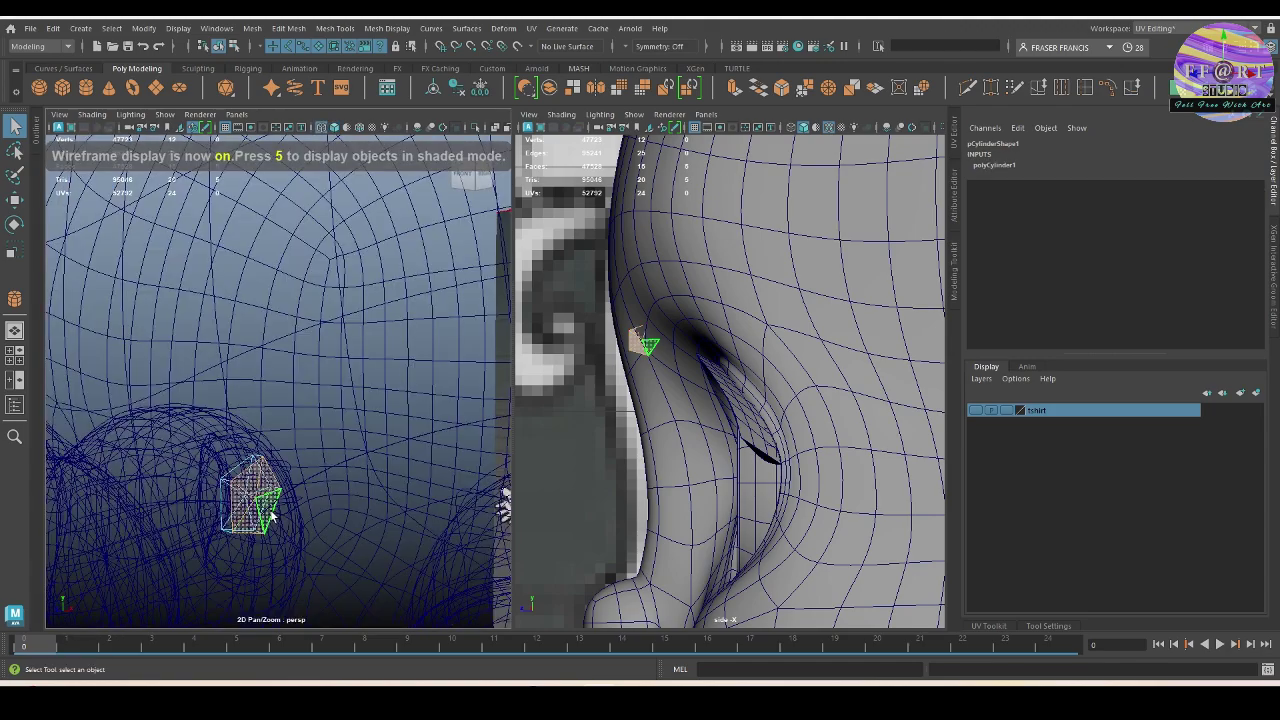
scroll(322, 501, "up", 2)
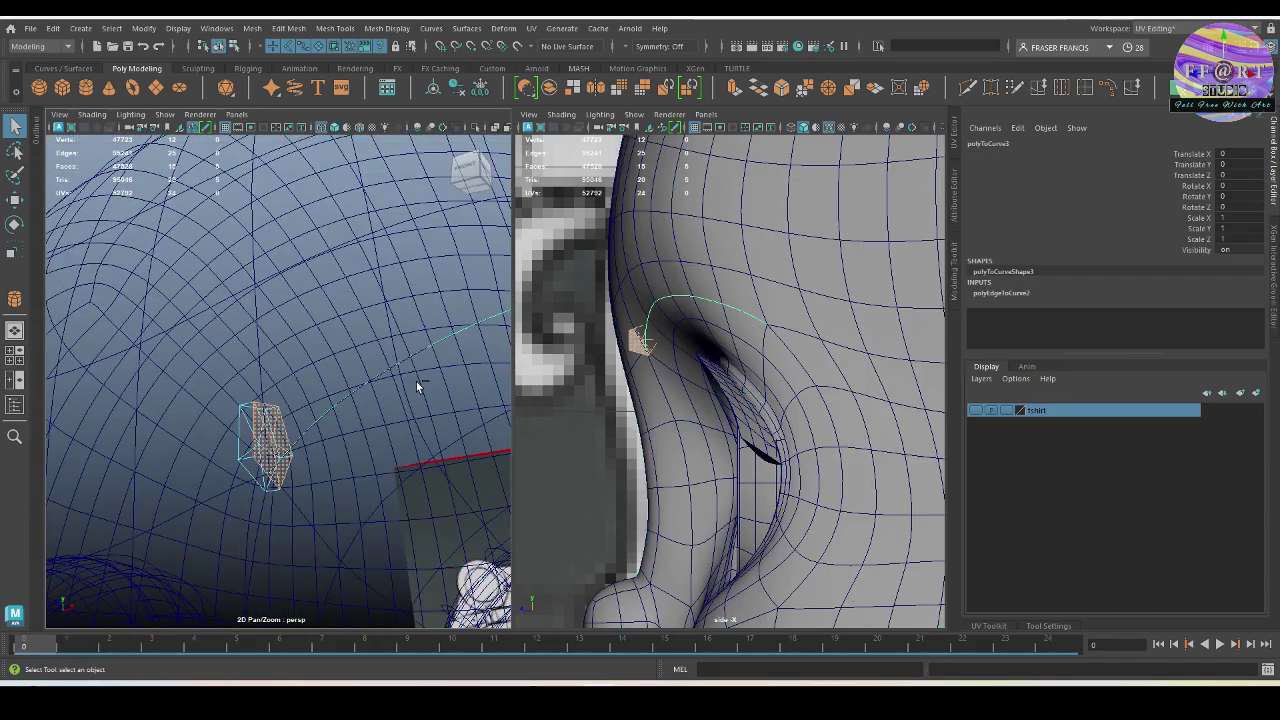
Step: Extrude the selected end-cap faces of the cylinder along the brow curve
left_click_drag(320, 424, 362, 437, "alt")
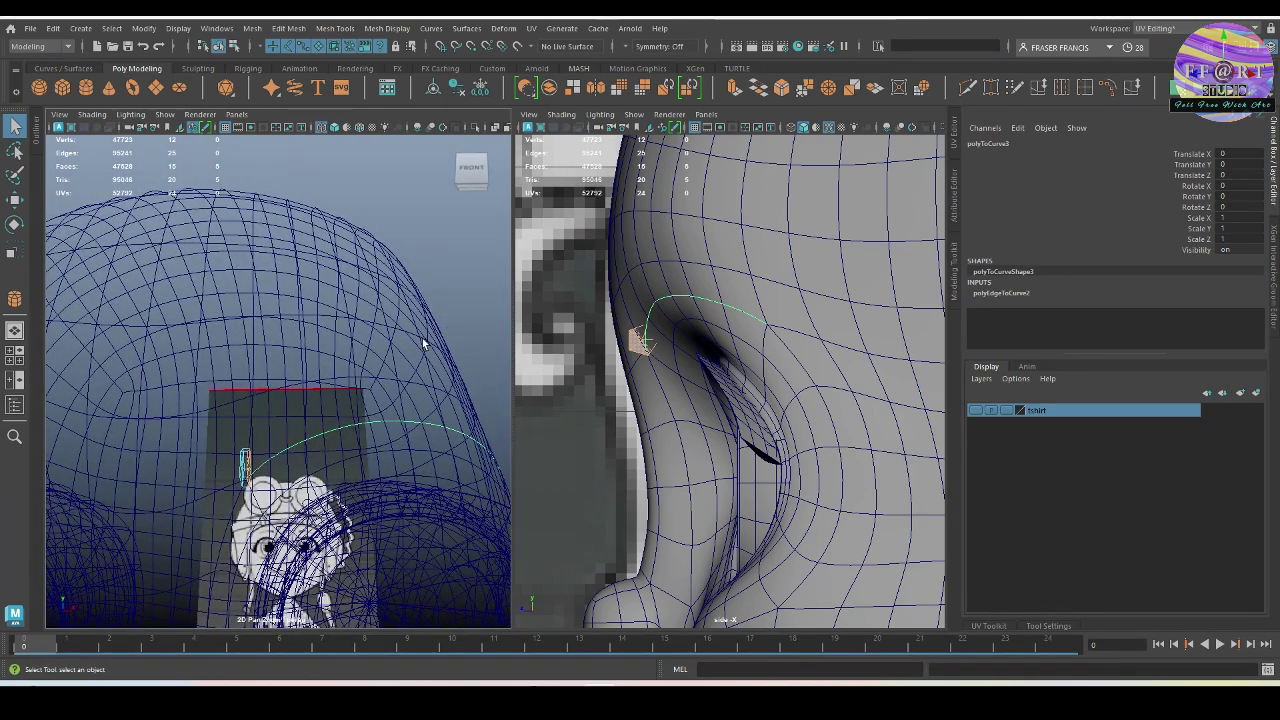
left_click_drag(422, 338, 400, 335, "alt")
key("5")
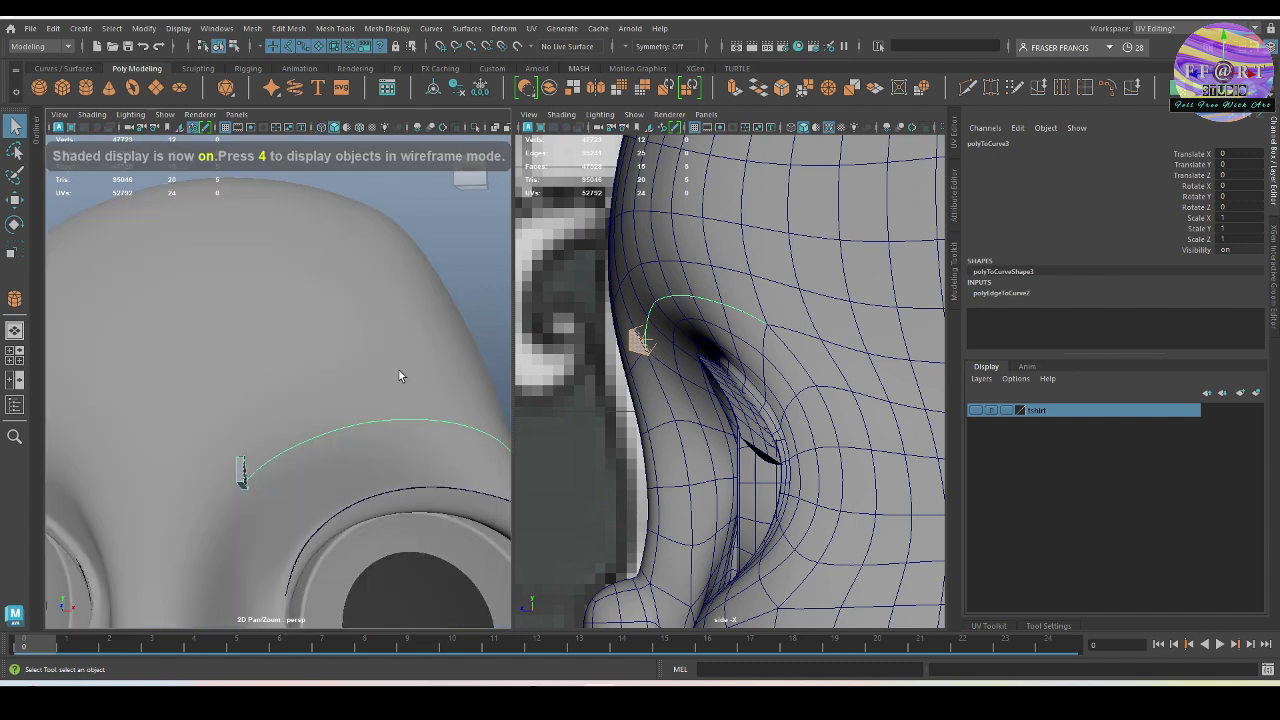
left_click(736, 92)
scroll(371, 466, "down", 3)
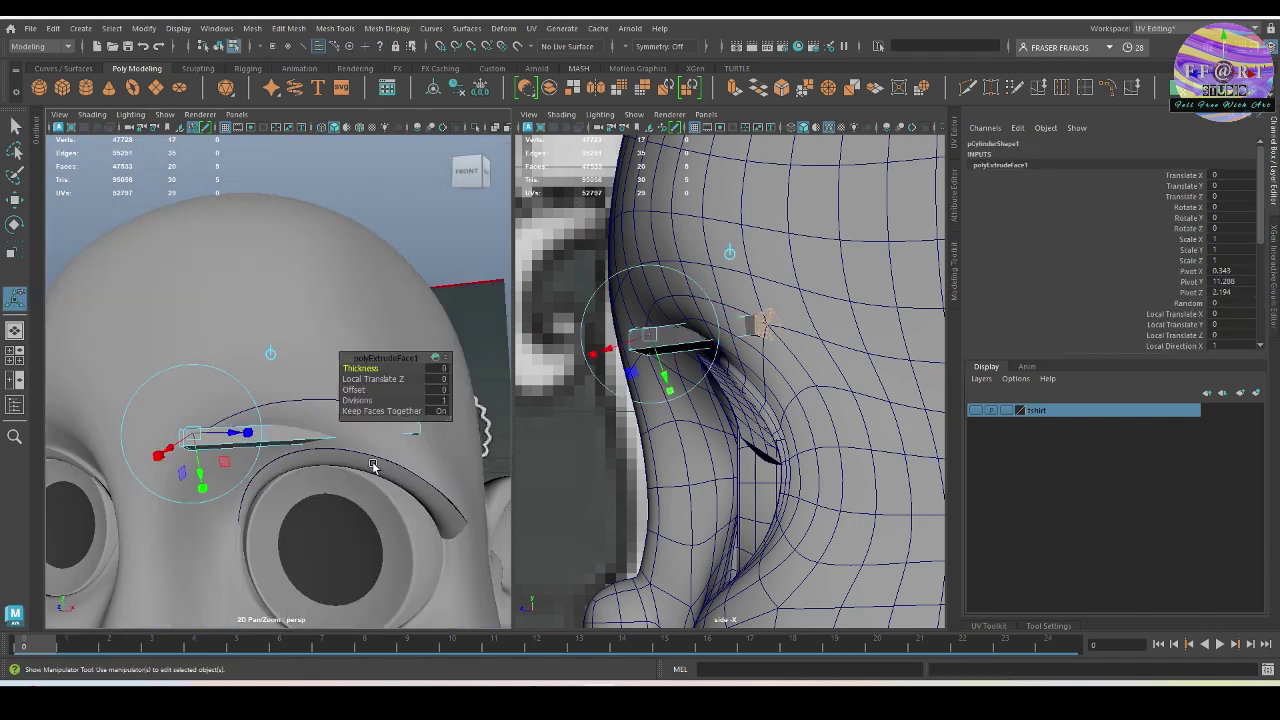
left_click_drag(371, 466, 423, 437, "alt")
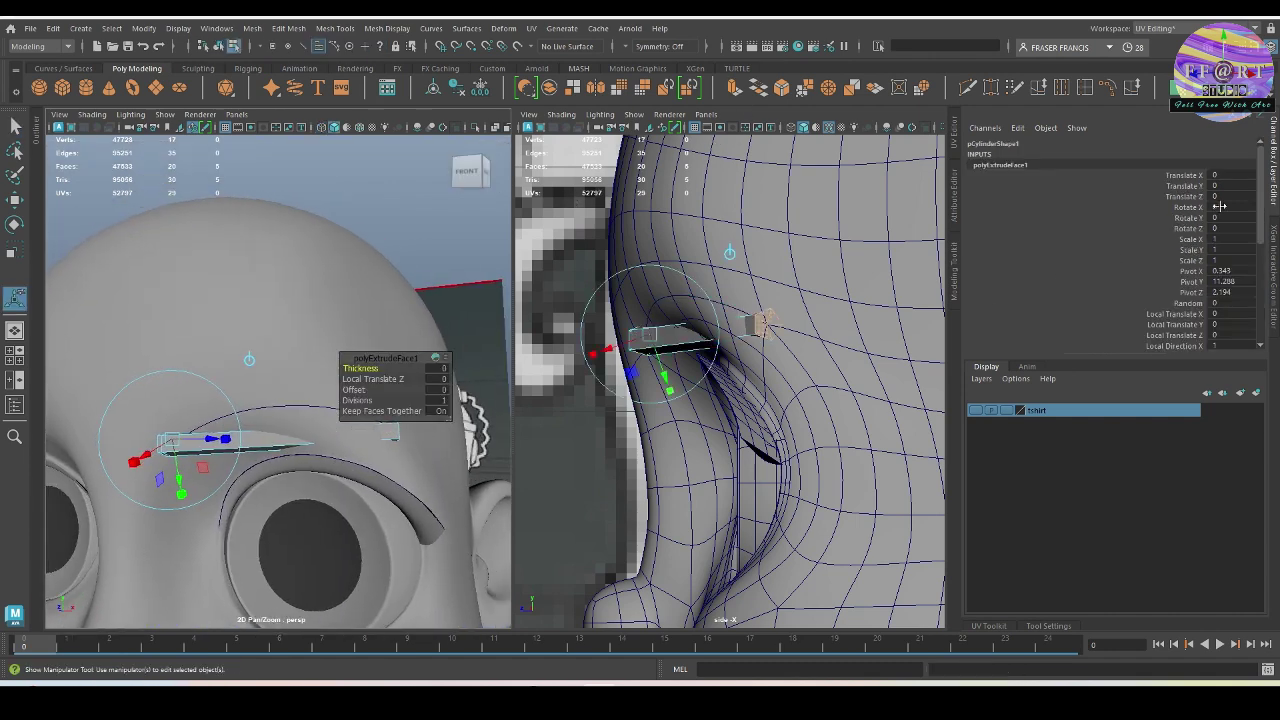
Step: Set the eyebrow extrusion's Divisions to 8 so it follows the brow curve
left_click(1276, 183)
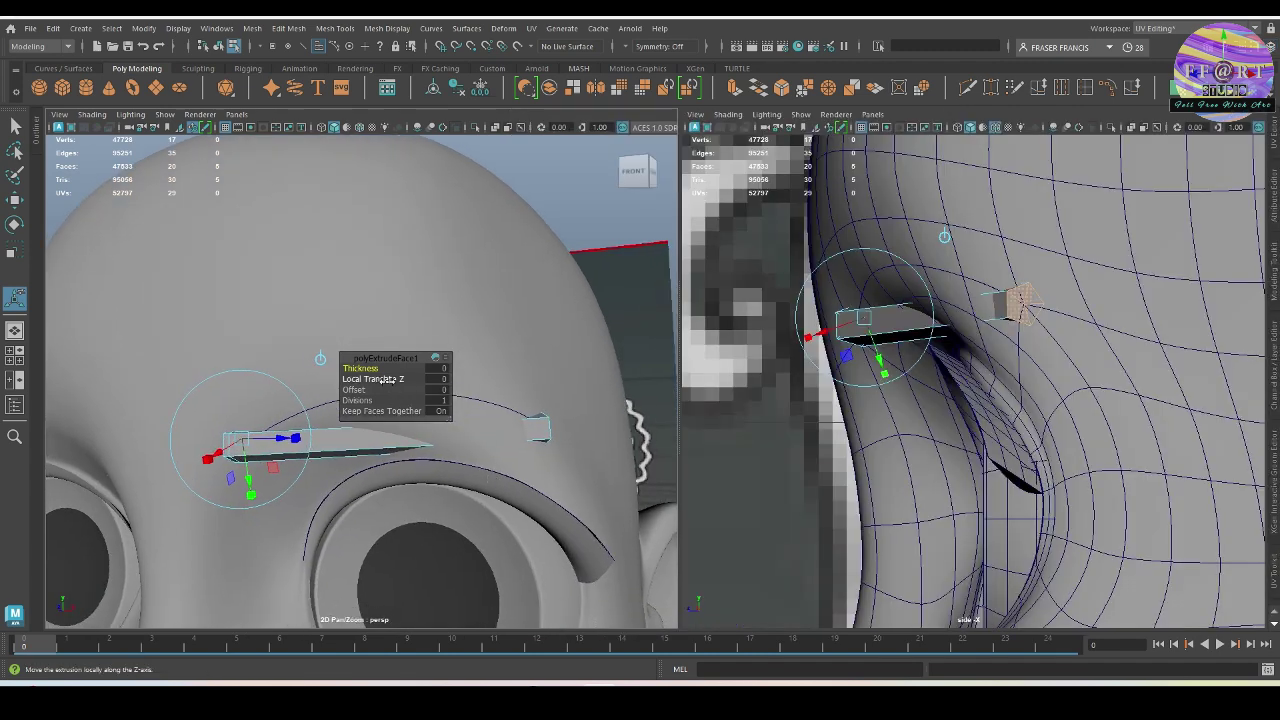
left_click(369, 399)
middle_click_drag(369, 399, 393, 399)
left_click_drag(373, 396, 391, 393)
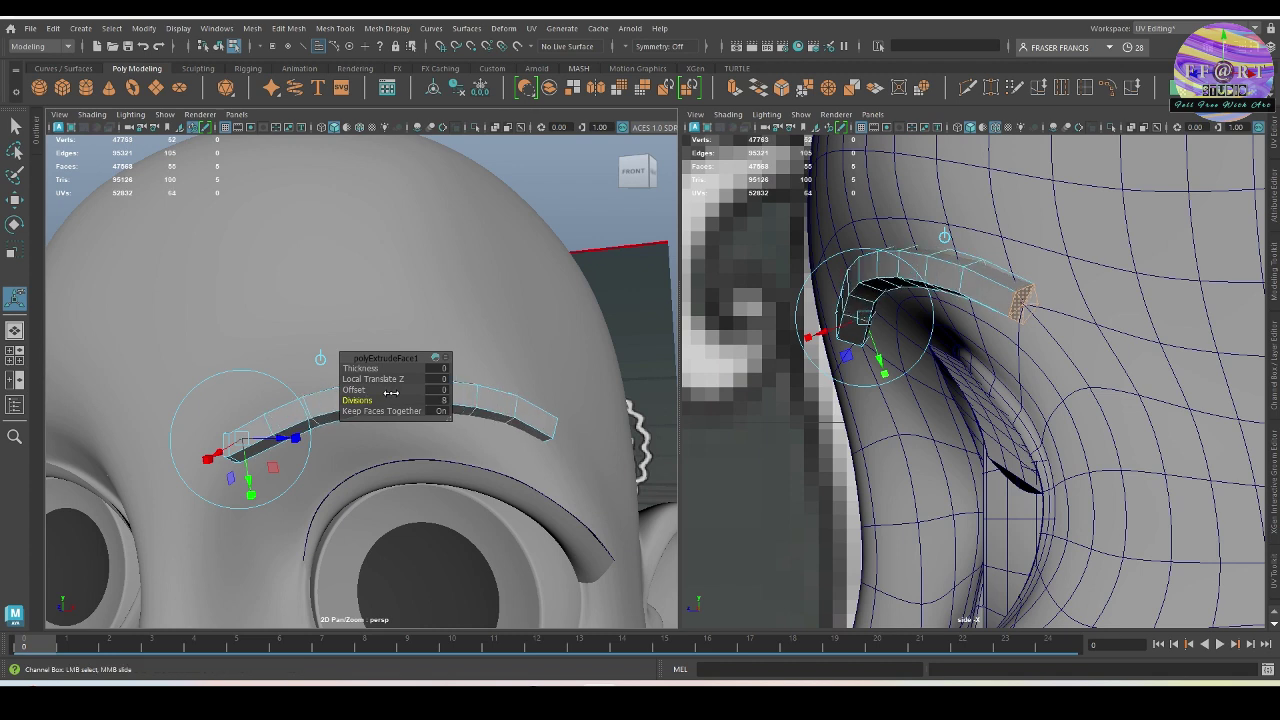
Step: Set the extrusion's Taper to 0.2 so the eyebrow narrows toward its outer end
key("ctrl+shift+a")
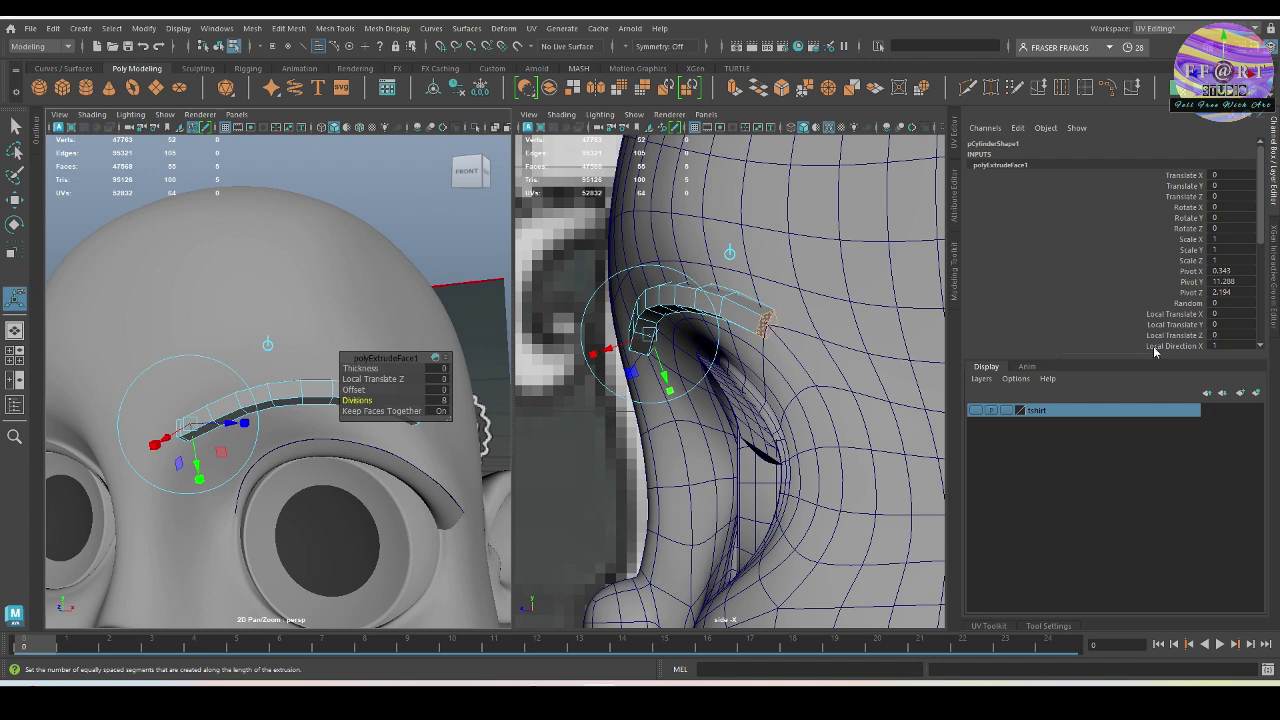
scroll(1160, 340, "down", 4)
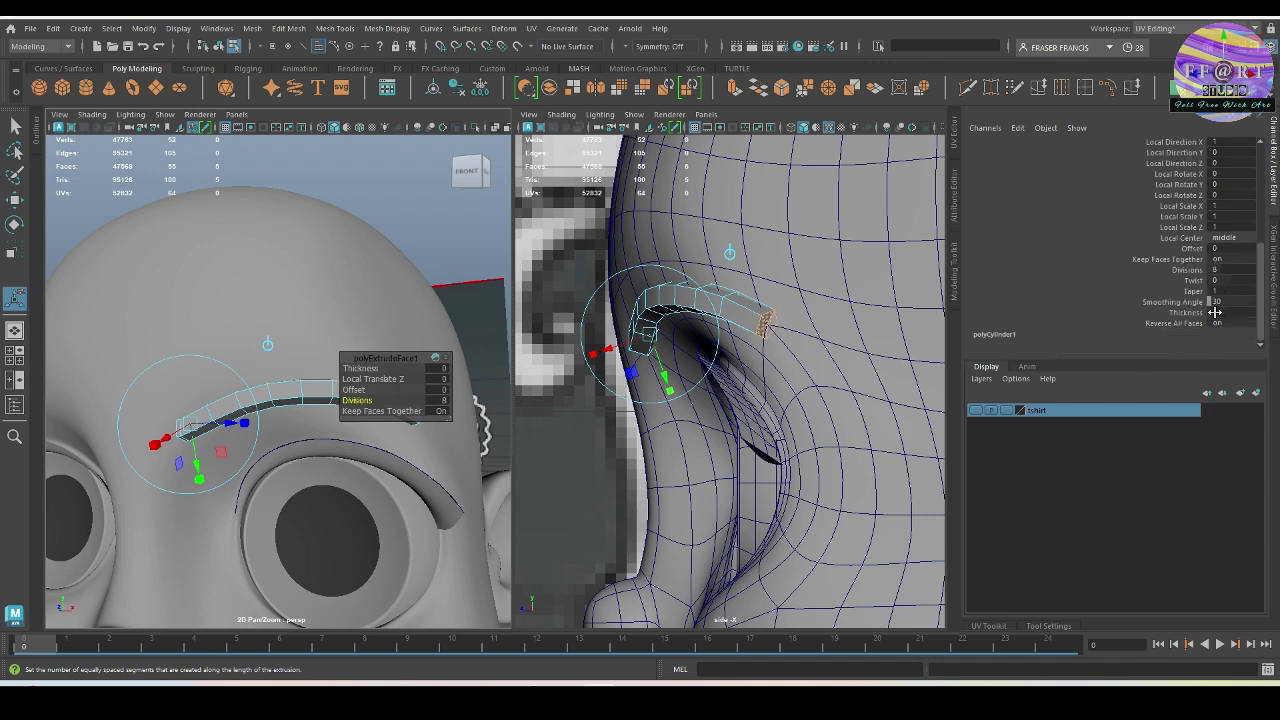
scroll(992, 196, "up", 4)
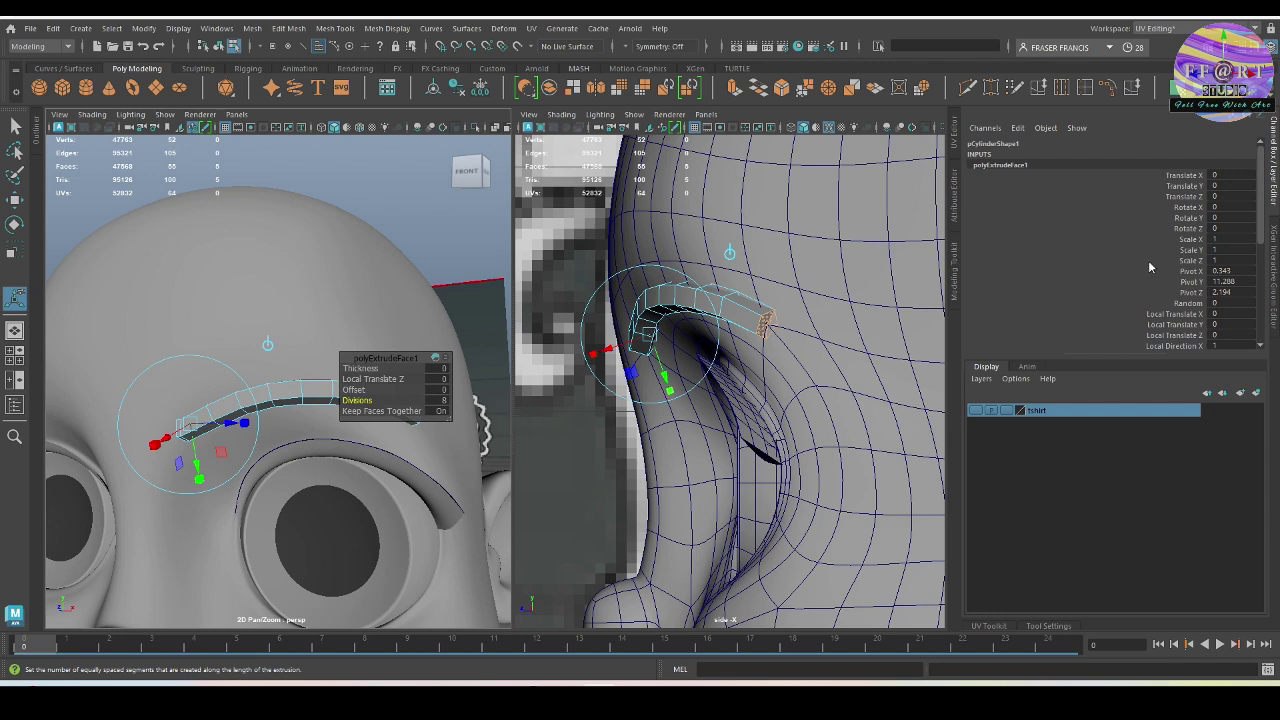
scroll(1157, 253, "down", 4)
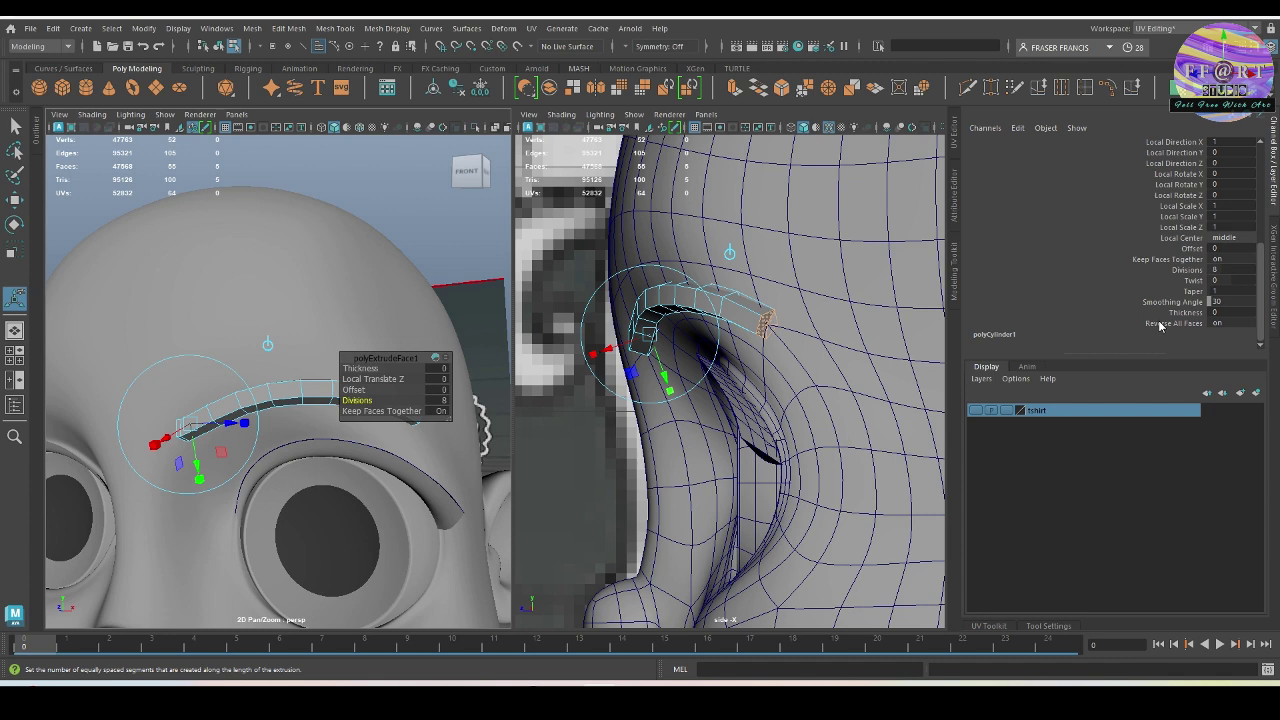
left_click(1196, 292)
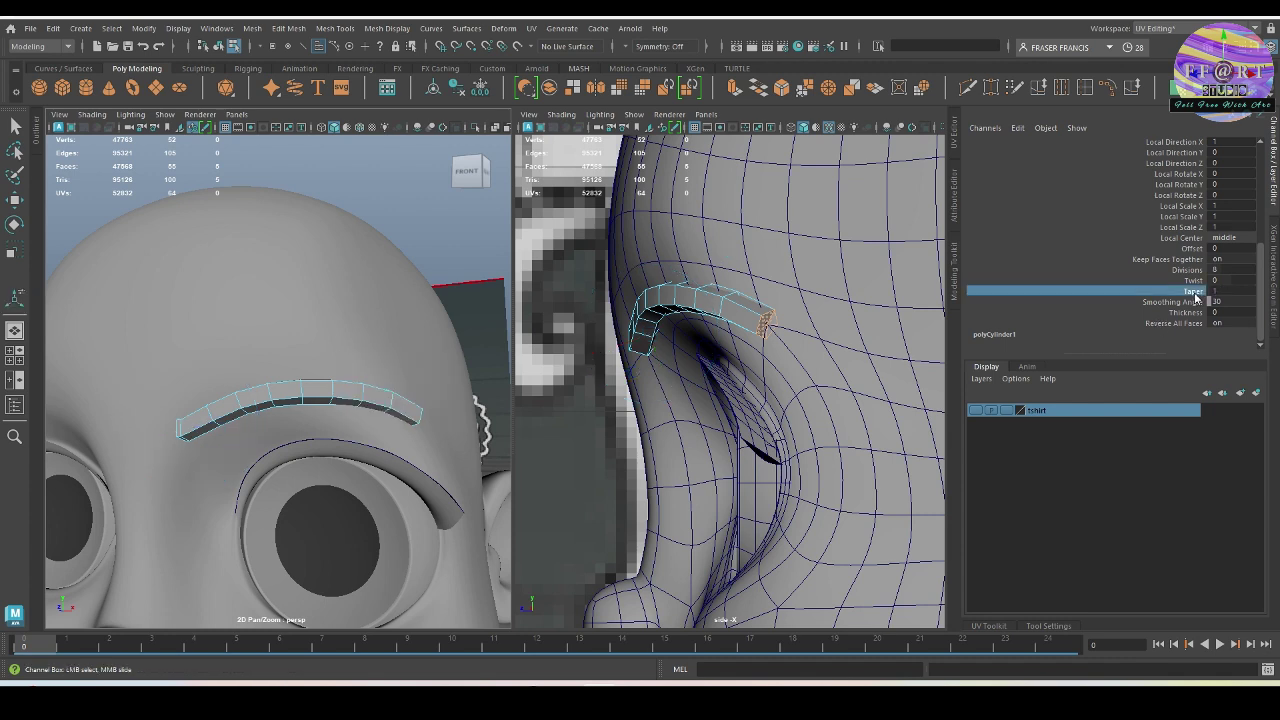
middle_click_drag(420, 358, 414, 356)
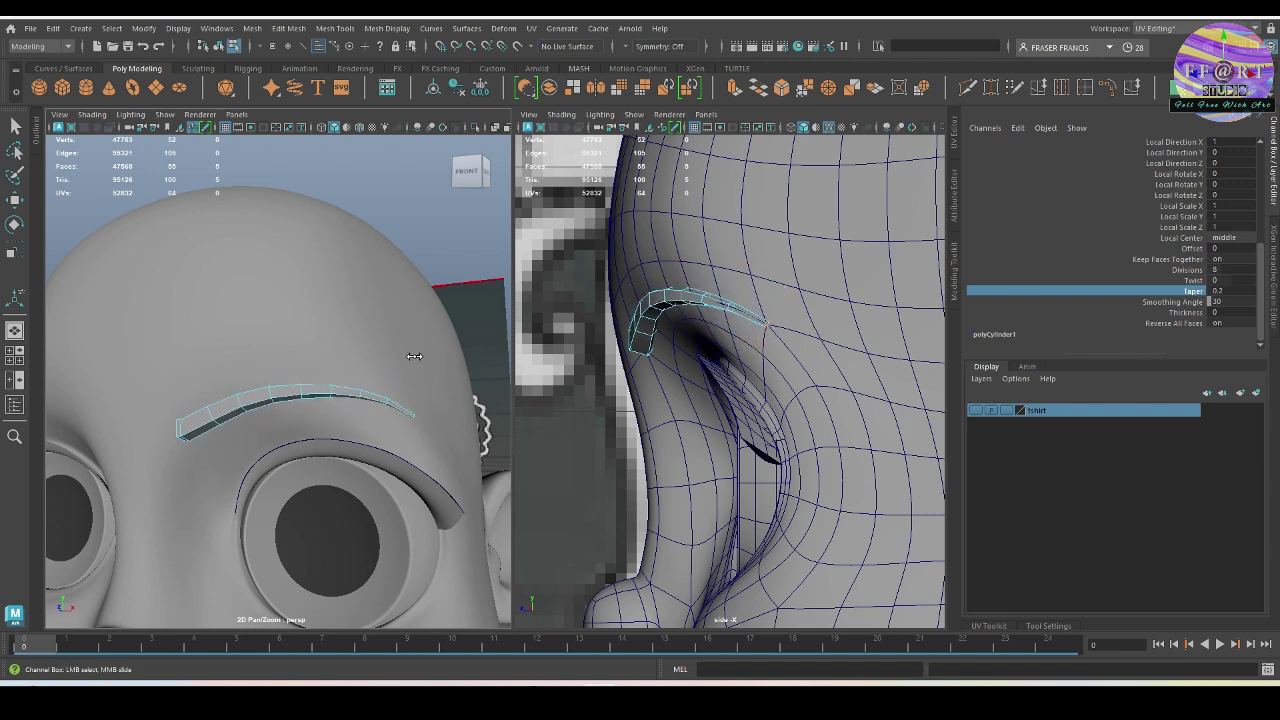
key("t")
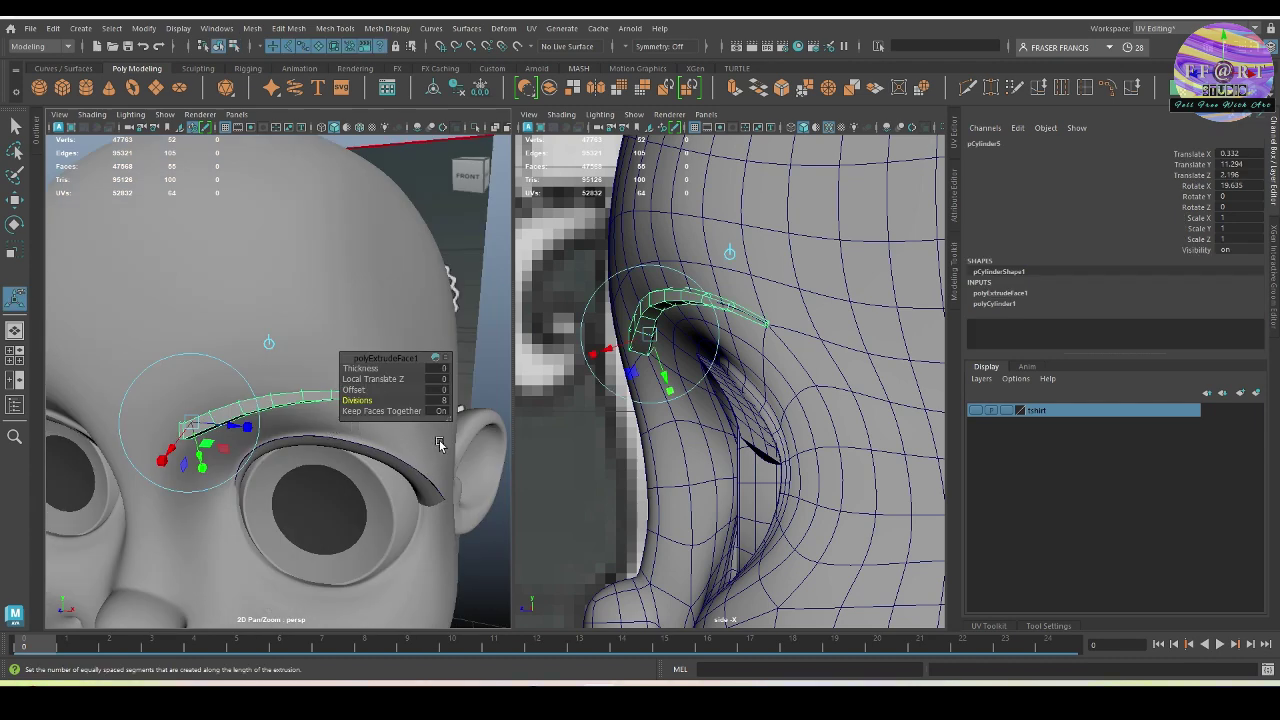
key("q")
Step: Preview the eyebrow smoothed and examine its shape on the face from several angles
left_click_drag(270, 437, 345, 349, "alt")
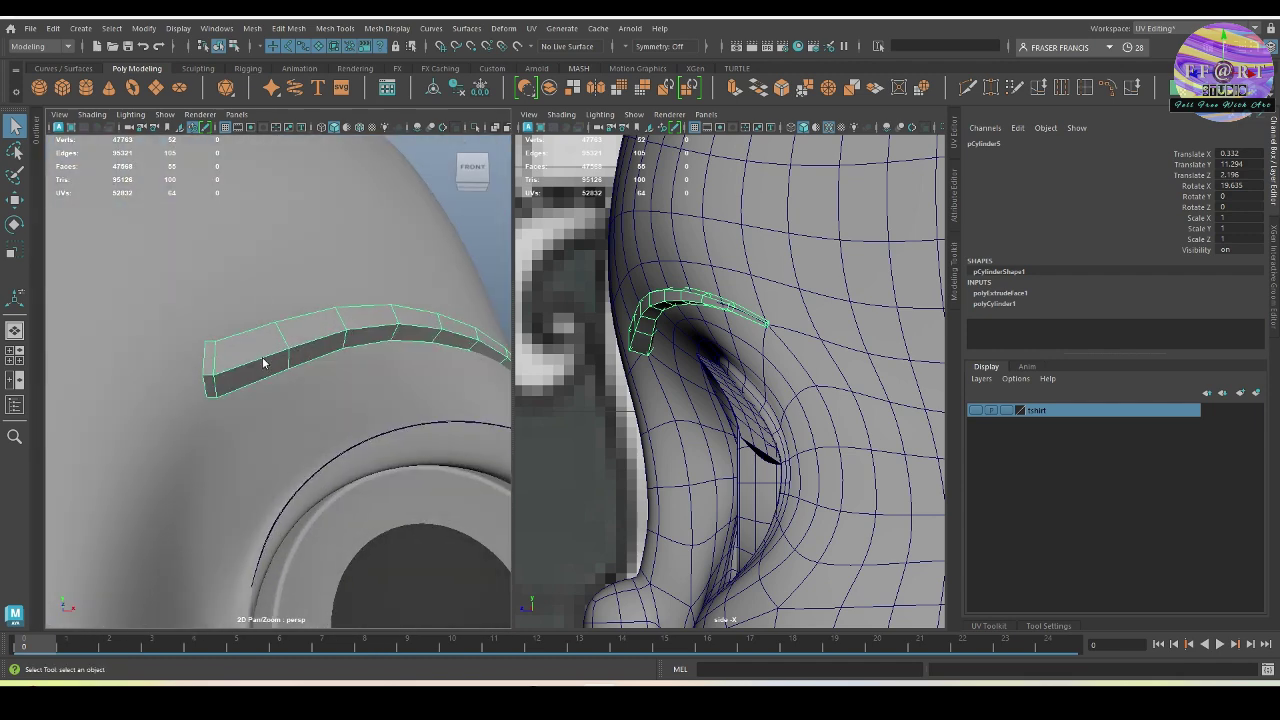
right_click_drag(263, 361, 246, 302)
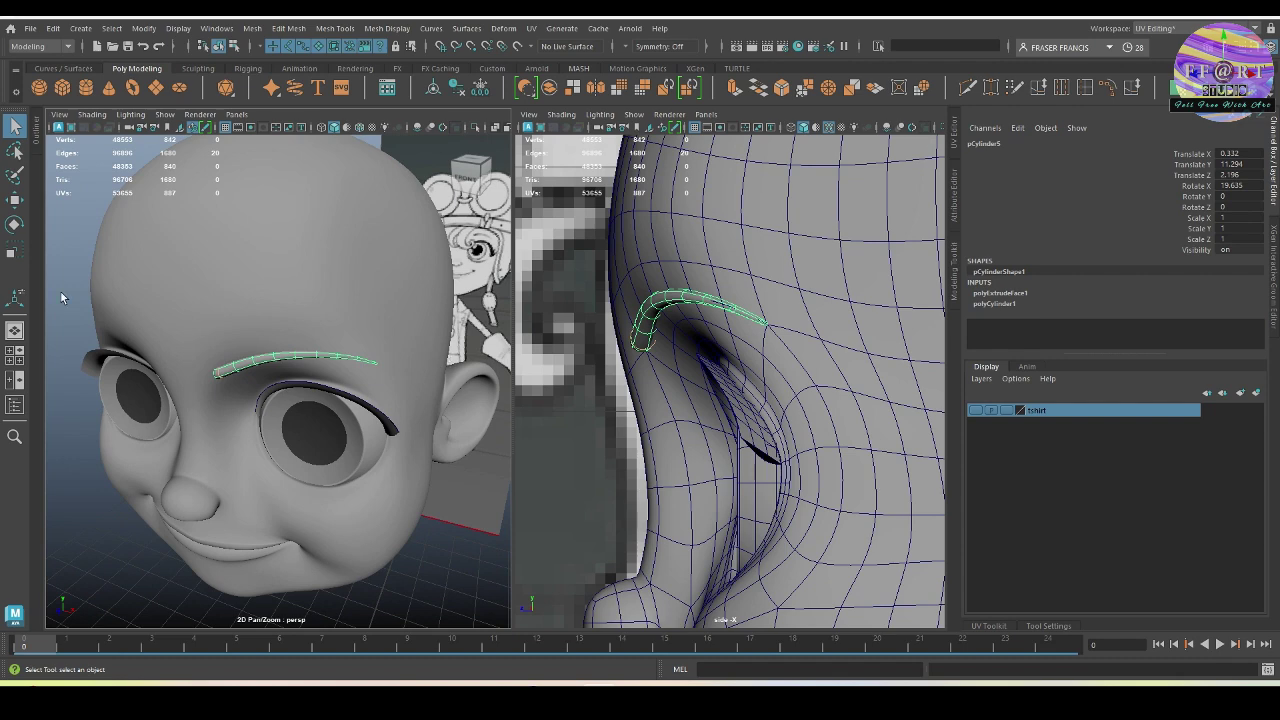
left_click(61, 292)
left_click_drag(61, 292, 253, 373, "alt")
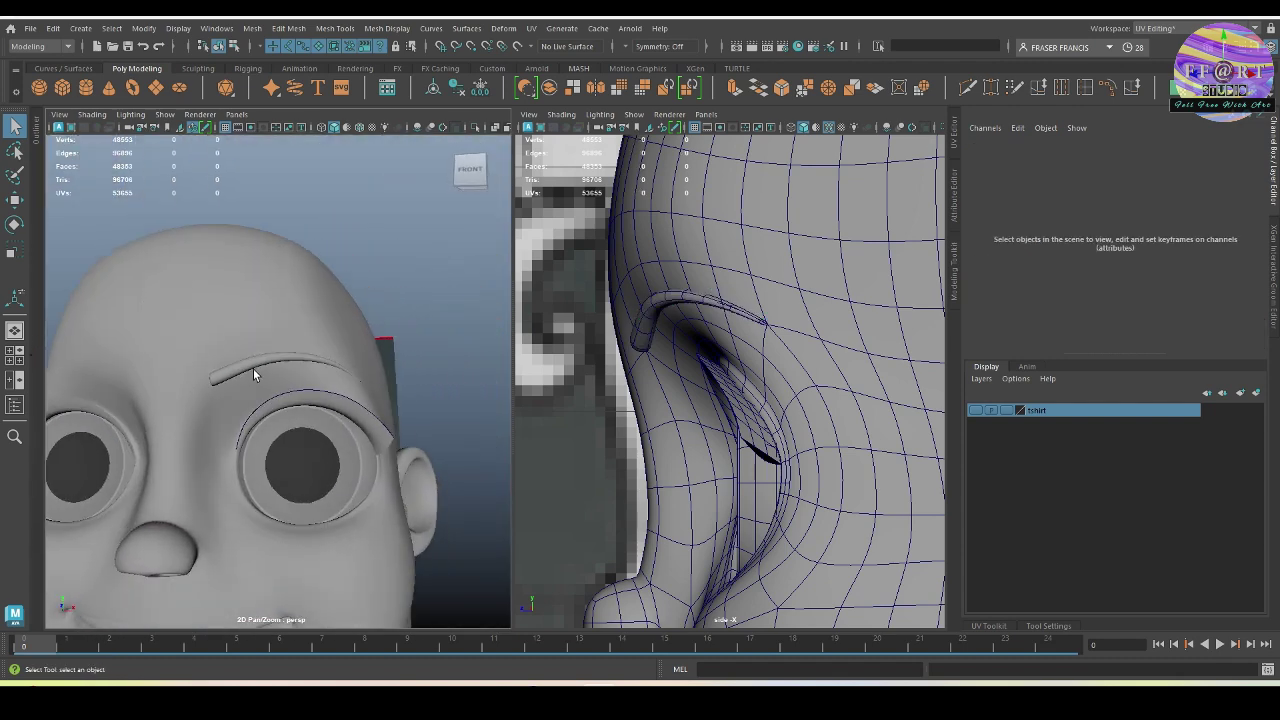
left_click(253, 374)
mouse_move(372, 387)
left_mouse_down("alt")
mouse_move(357, 391)
mouse_move(383, 391)
left_mouse_up("alt")
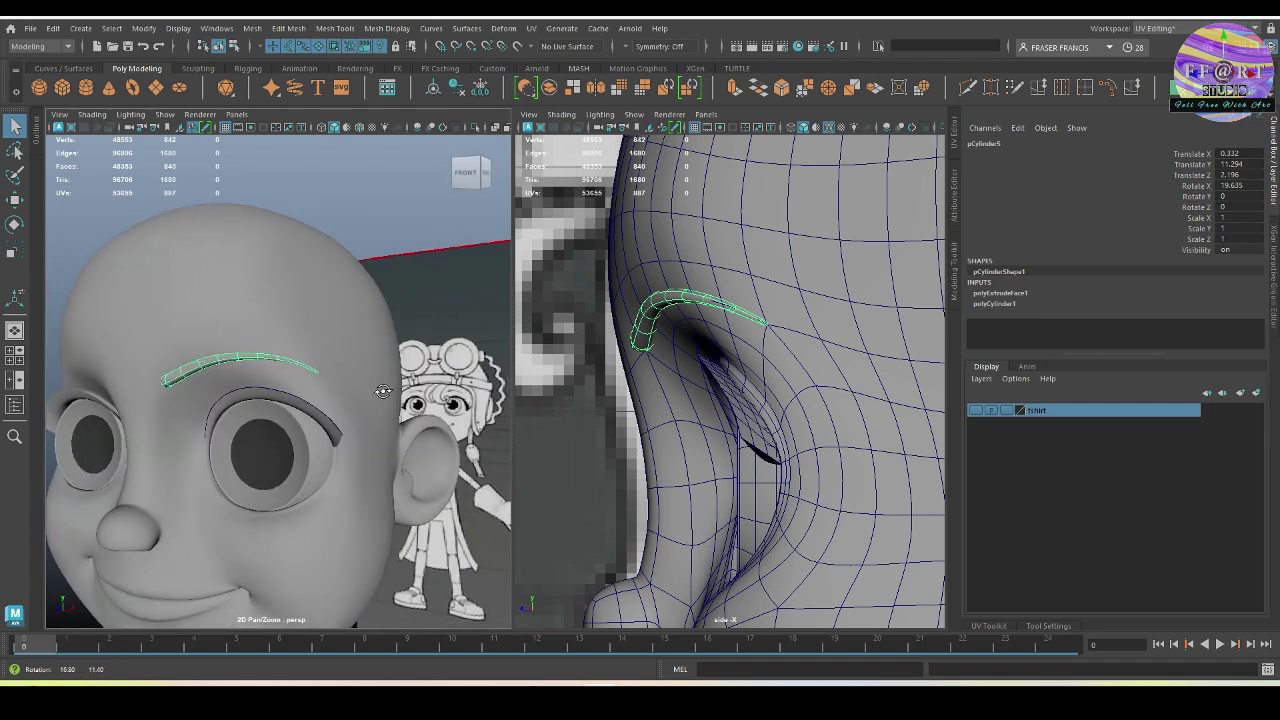
scroll(276, 381, "up", 5)
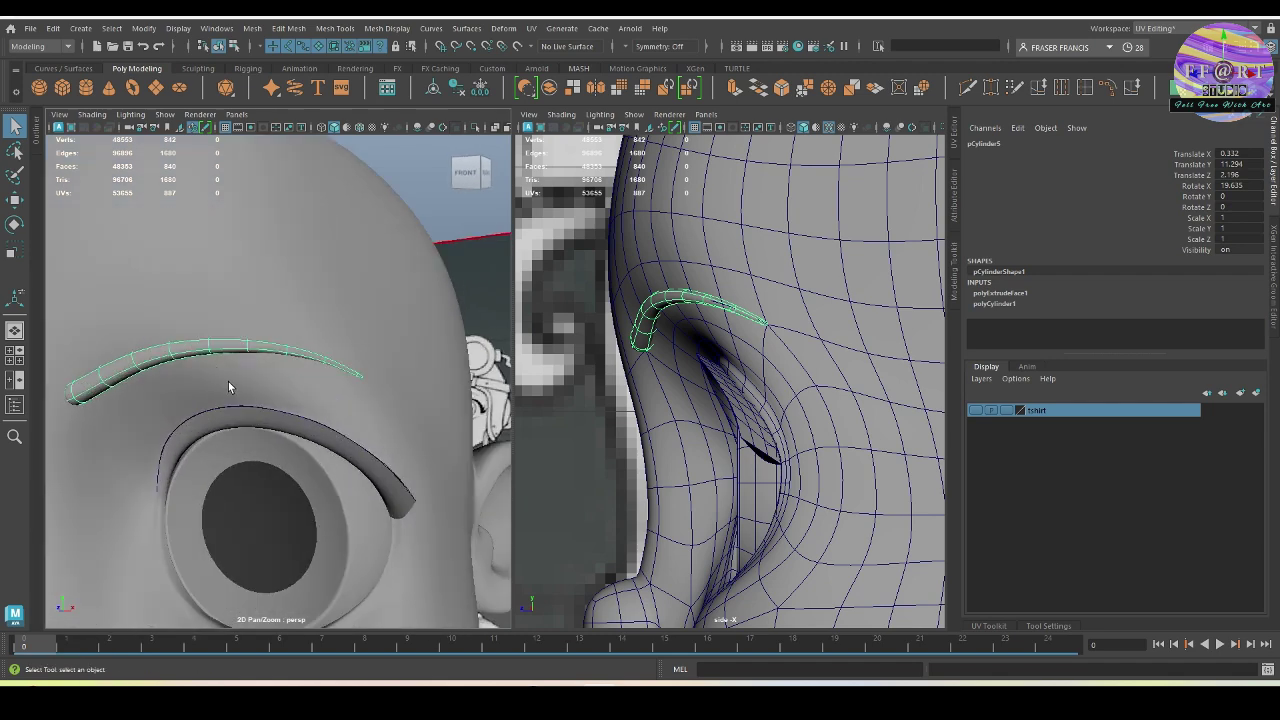
Step: Return the eyebrow to its unsmoothed display and select the edge loop running along its upper side
key("1")
left_click_drag(140, 401, 212, 443, "alt")
left_click(241, 348)
double_click(256, 389)
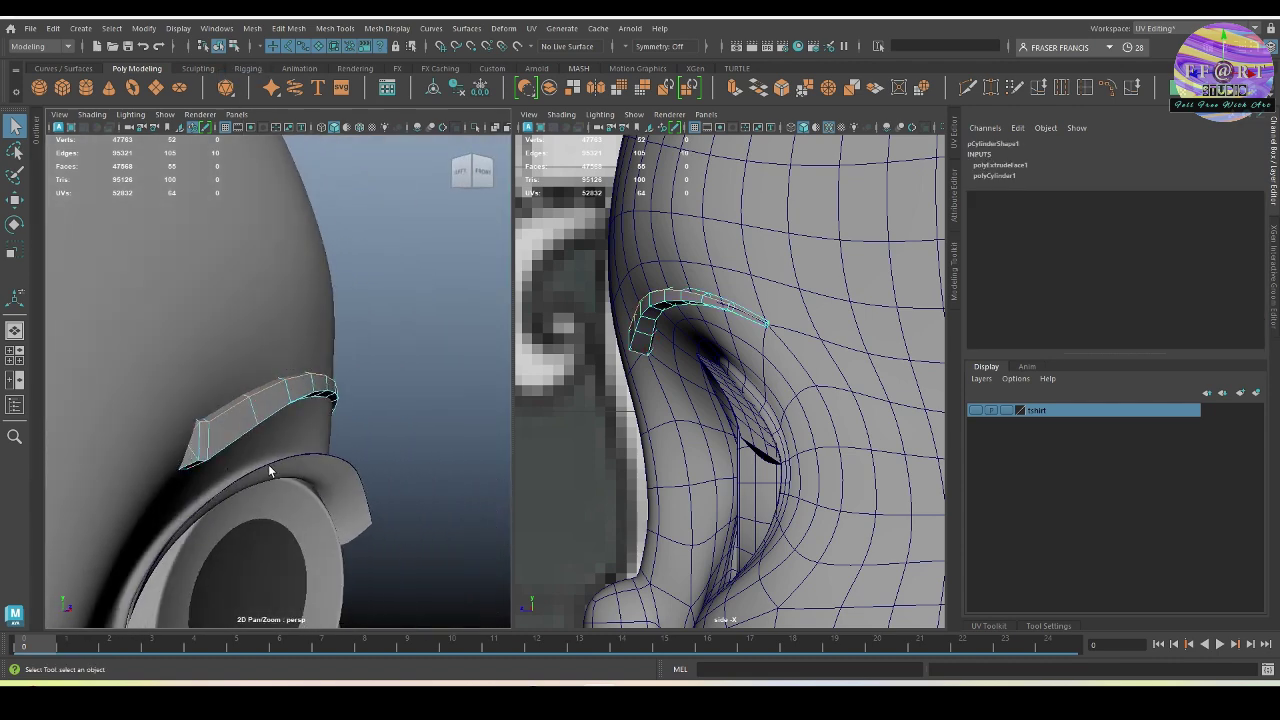
left_click_drag(296, 463, 170, 315, "alt")
key("4")
left_click_drag(193, 357, 227, 357, "alt")
key("5")
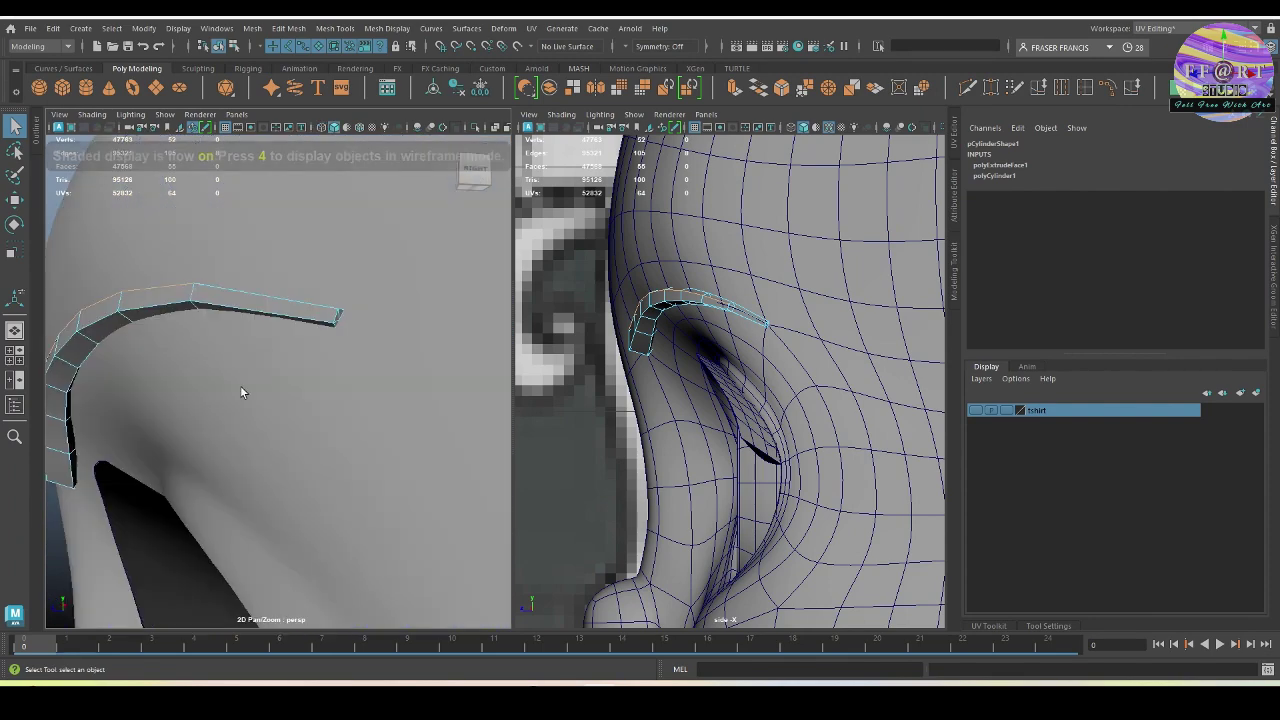
mouse_move(389, 430)
left_mouse_down("alt")
mouse_move(302, 425)
mouse_move(372, 429)
left_mouse_up("alt")
Step: Move the eyebrow's upper edges upward with soft selection at a falloff radius of about 0.17 to thicken the brow
key("w")
key("b")
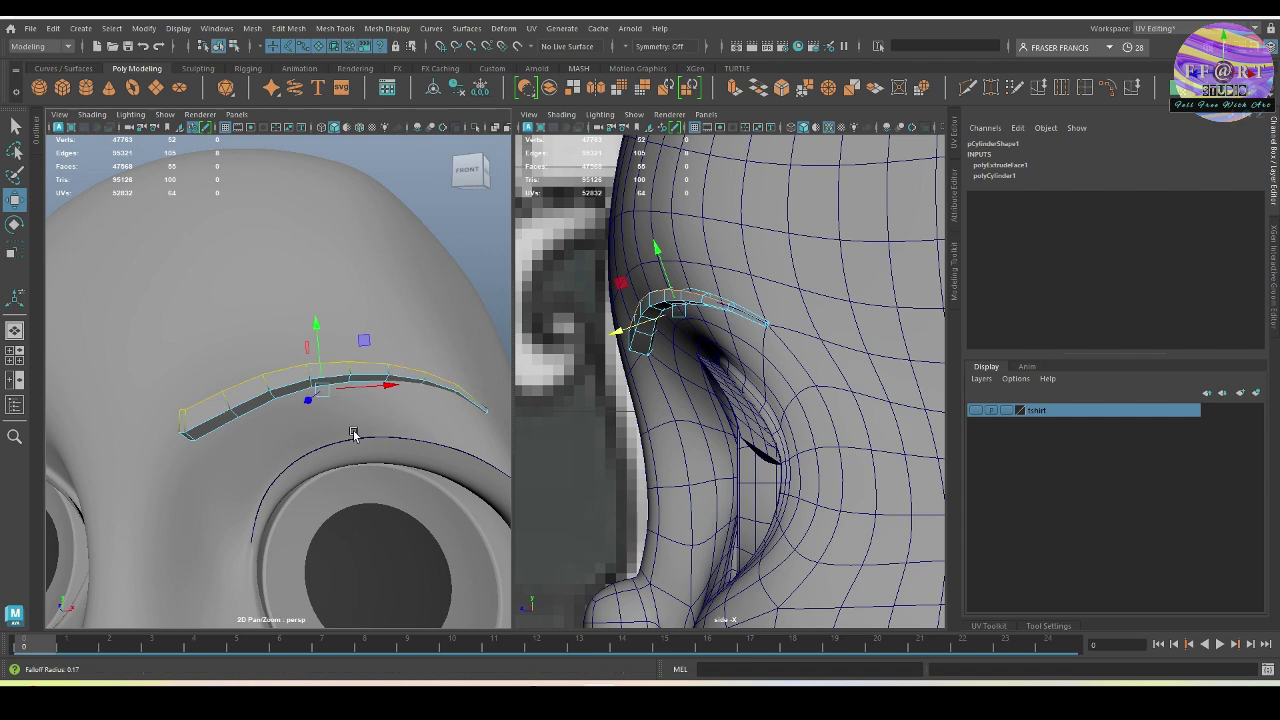
left_click(318, 333)
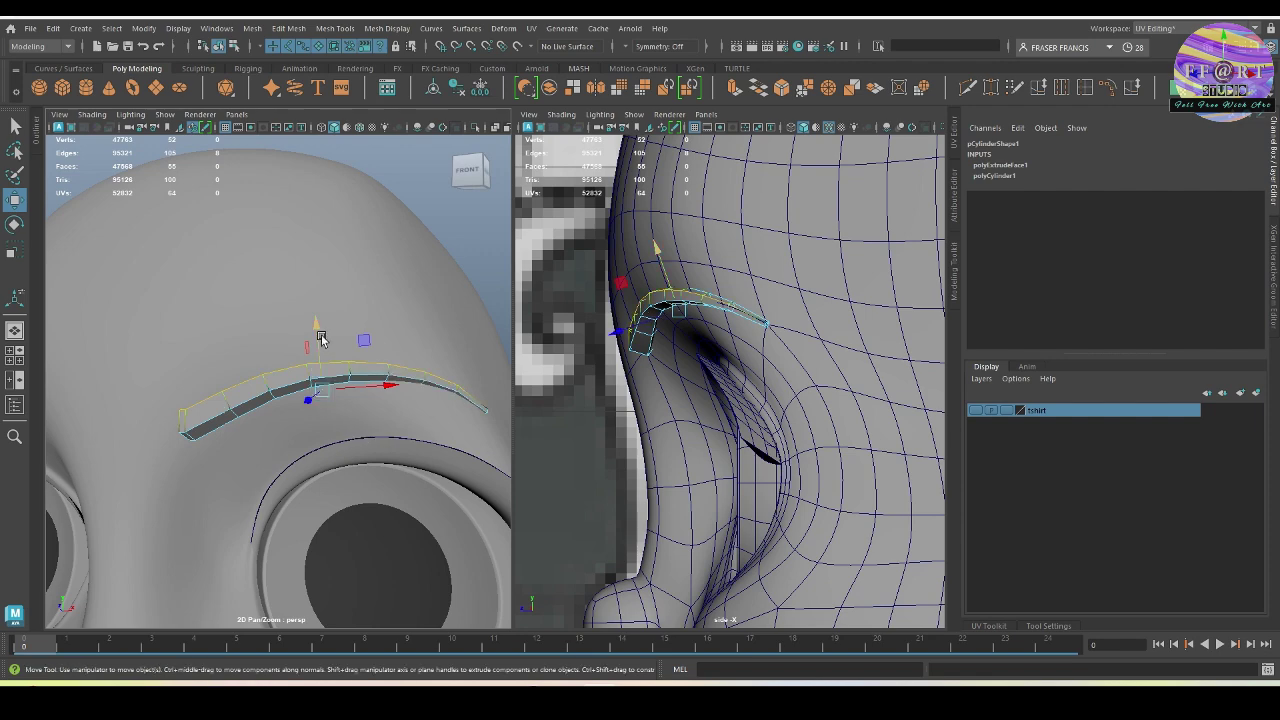
left_click_drag(320, 322, 322, 362)
left_click_drag(315, 293, 228, 385)
scroll(443, 392, "down", 5)
scroll(329, 394, "up", 5)
double_click(460, 322)
scroll(323, 380, "down", 5)
scroll(300, 372, "up", 5)
Step: Show the smoothed eyebrow as a selected object in the front view and save the scene
left_click_drag(318, 363, 380, 392, "alt")
left_click(342, 376)
key("q")
key("space")
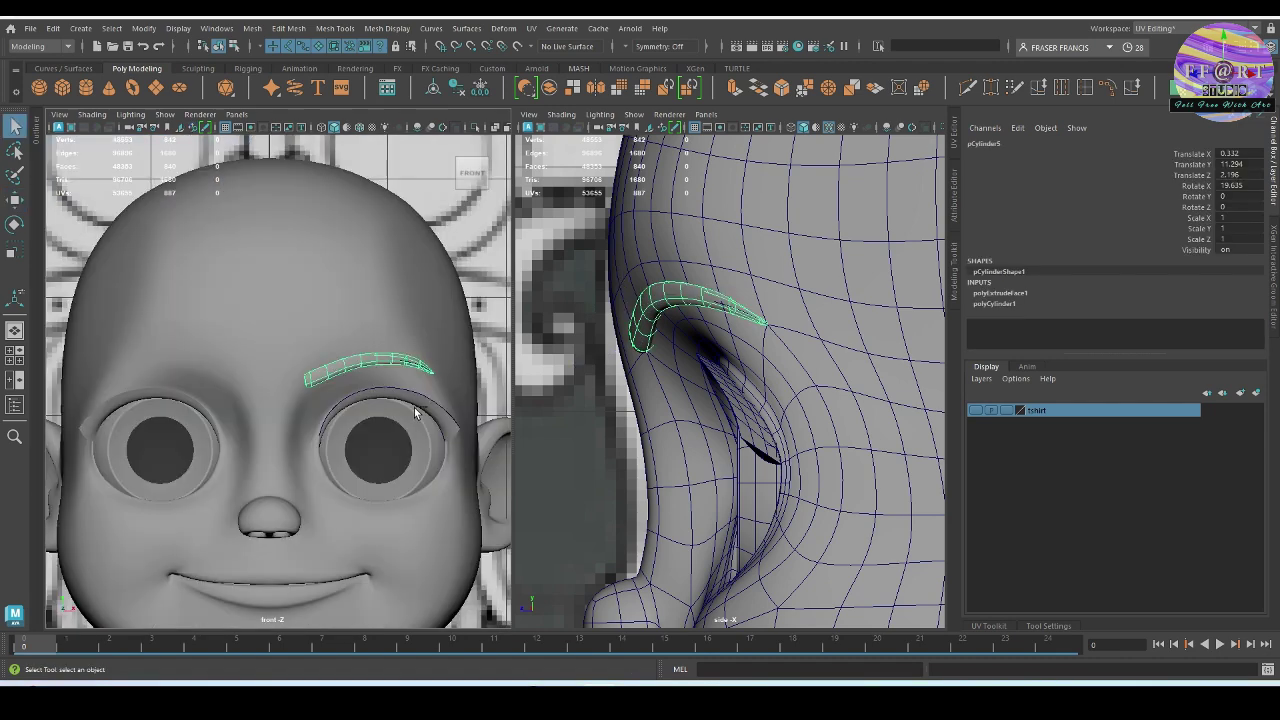
key("ctrl+s")
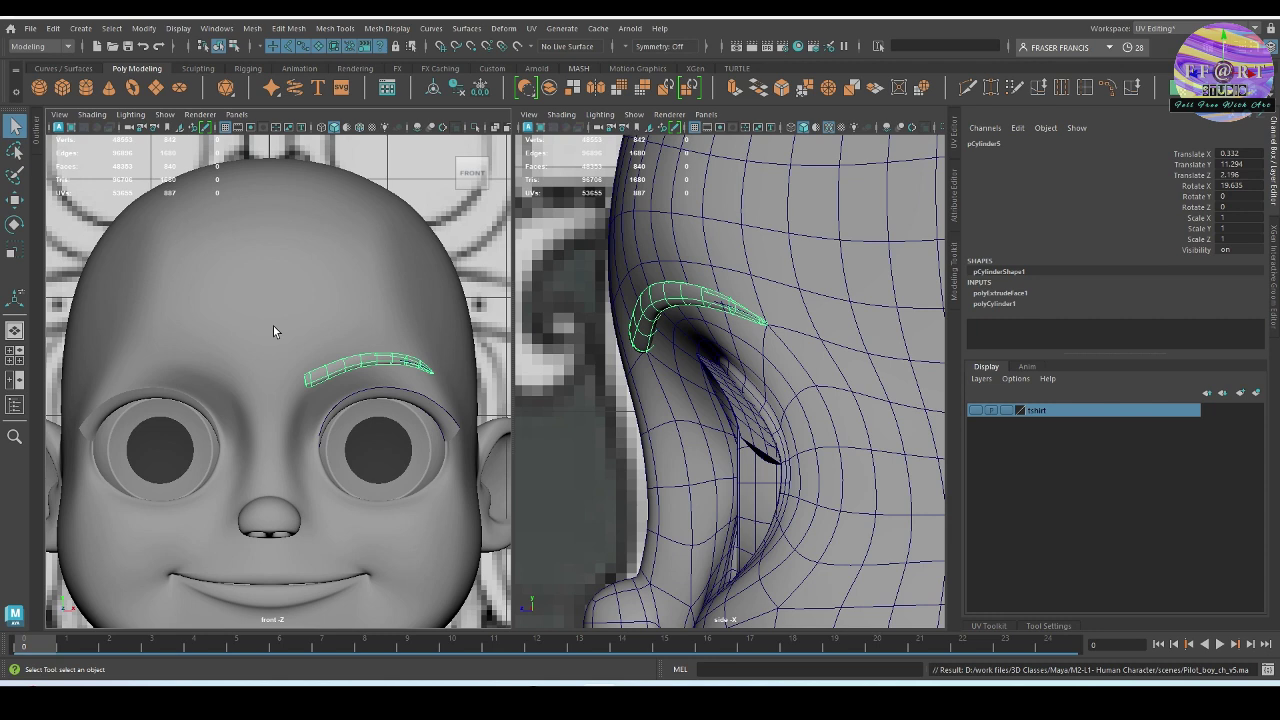
Step: Duplicate the eyebrow in place and freeze the duplicate's transformations
key("ctrl+d")
key("w")
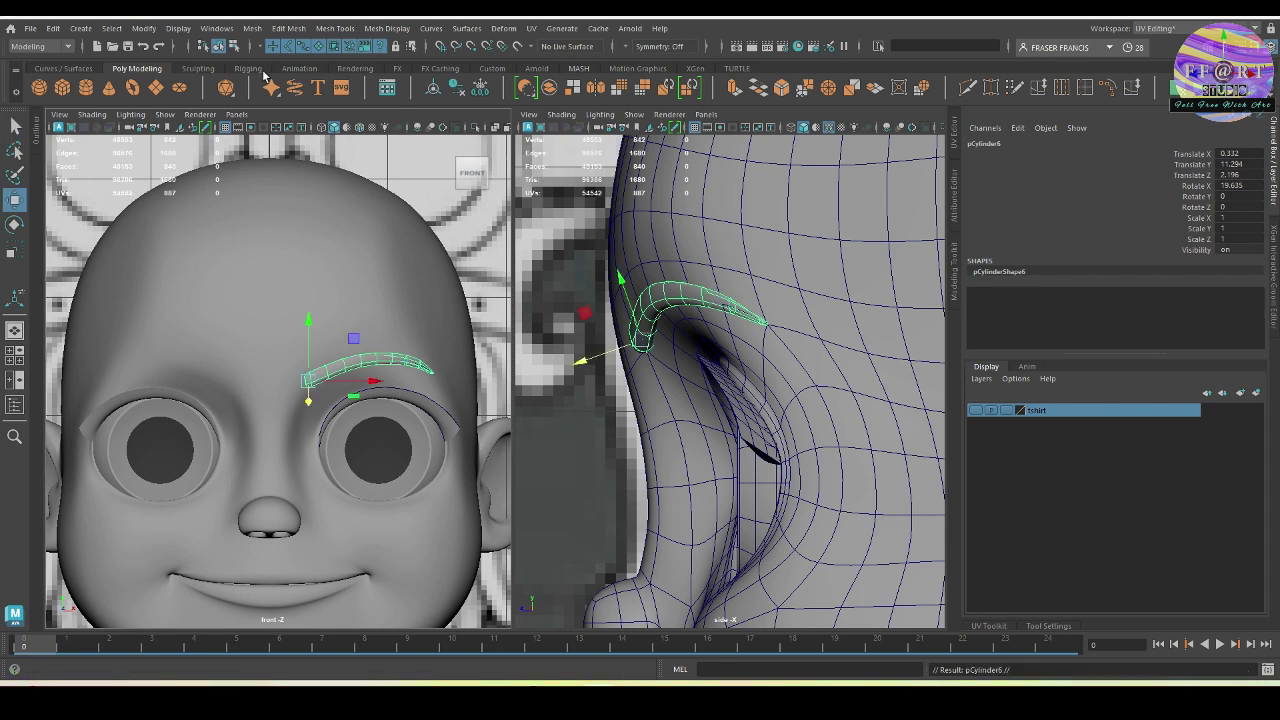
scroll(266, 81, "down", 1)
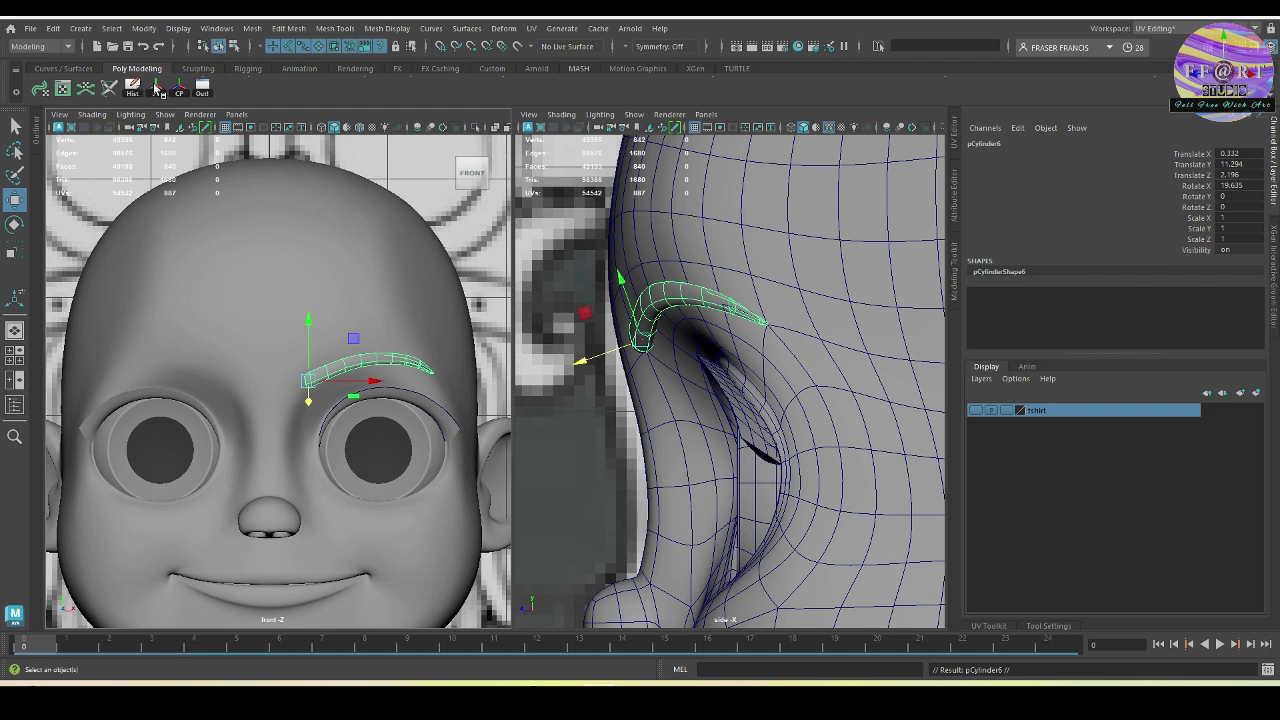
left_click(156, 88)
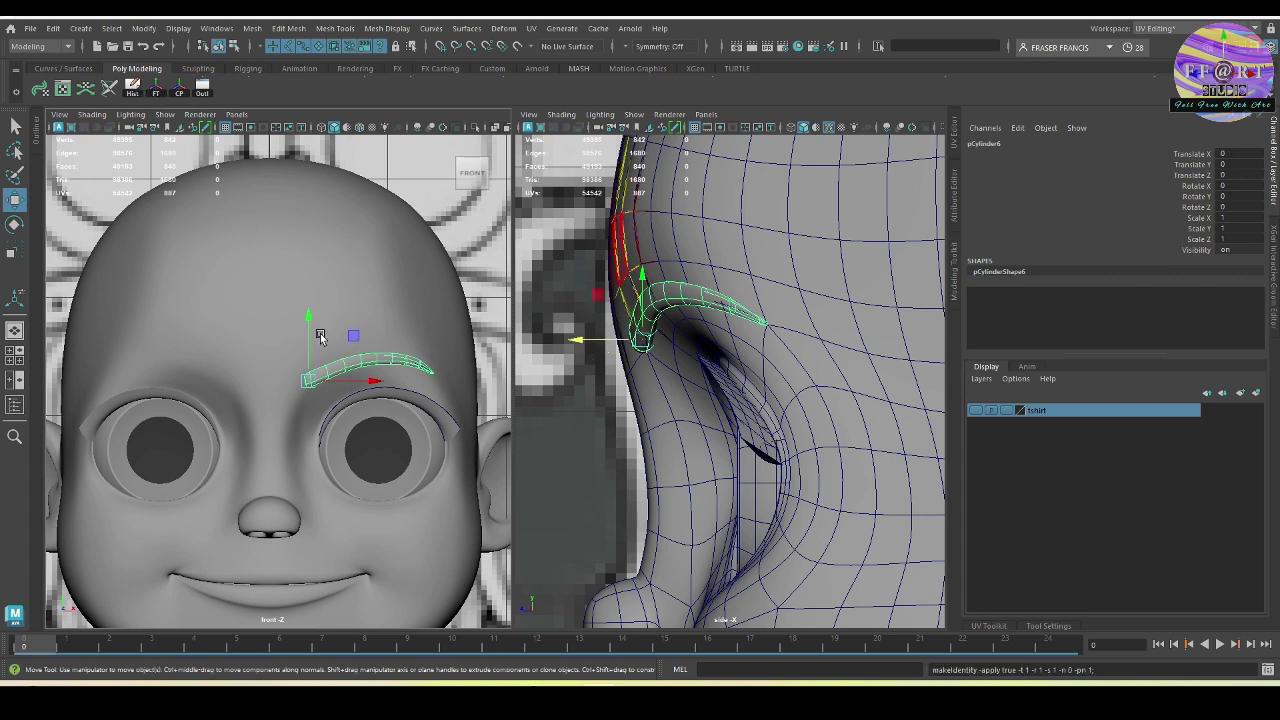
Step: Snap the duplicate eyebrow's pivot along X to the centre line of the face
key("d")
key("x")
left_click_drag(370, 379, 292, 381)
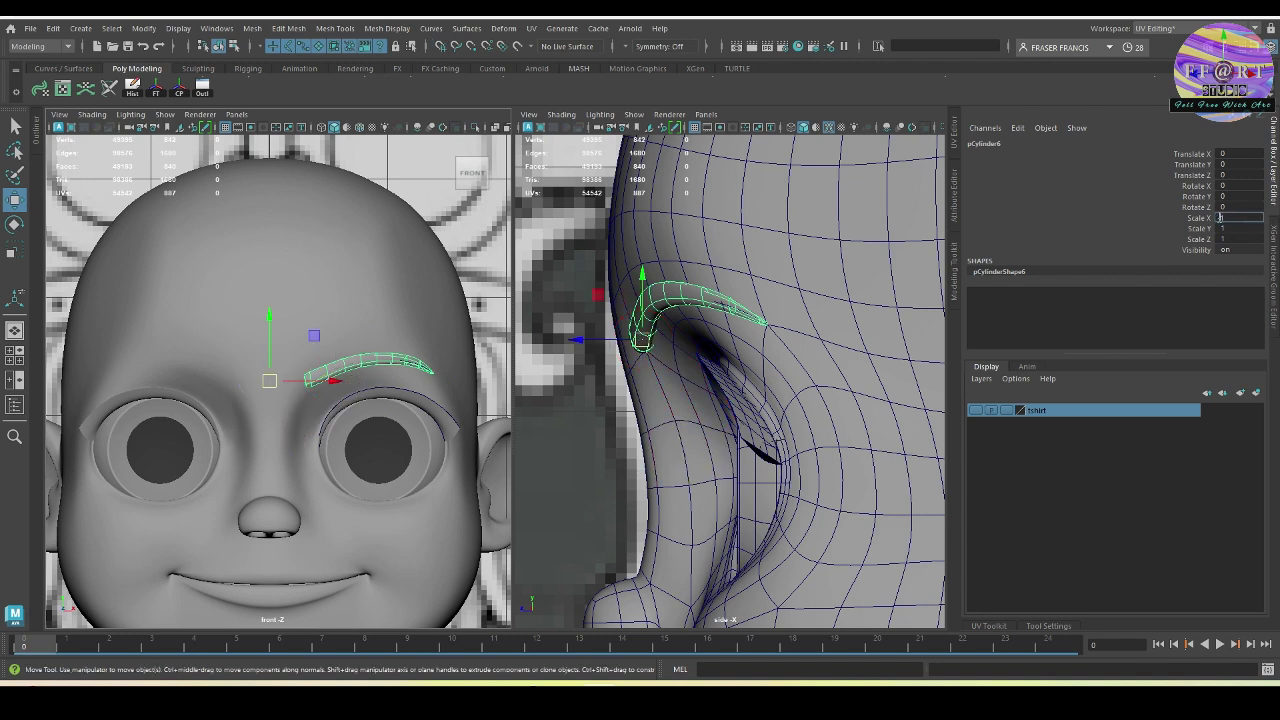
Step: Mirror the duplicate eyebrow to the other side with Scale X -1 and freeze its transformations
type("-1")
key("Return")
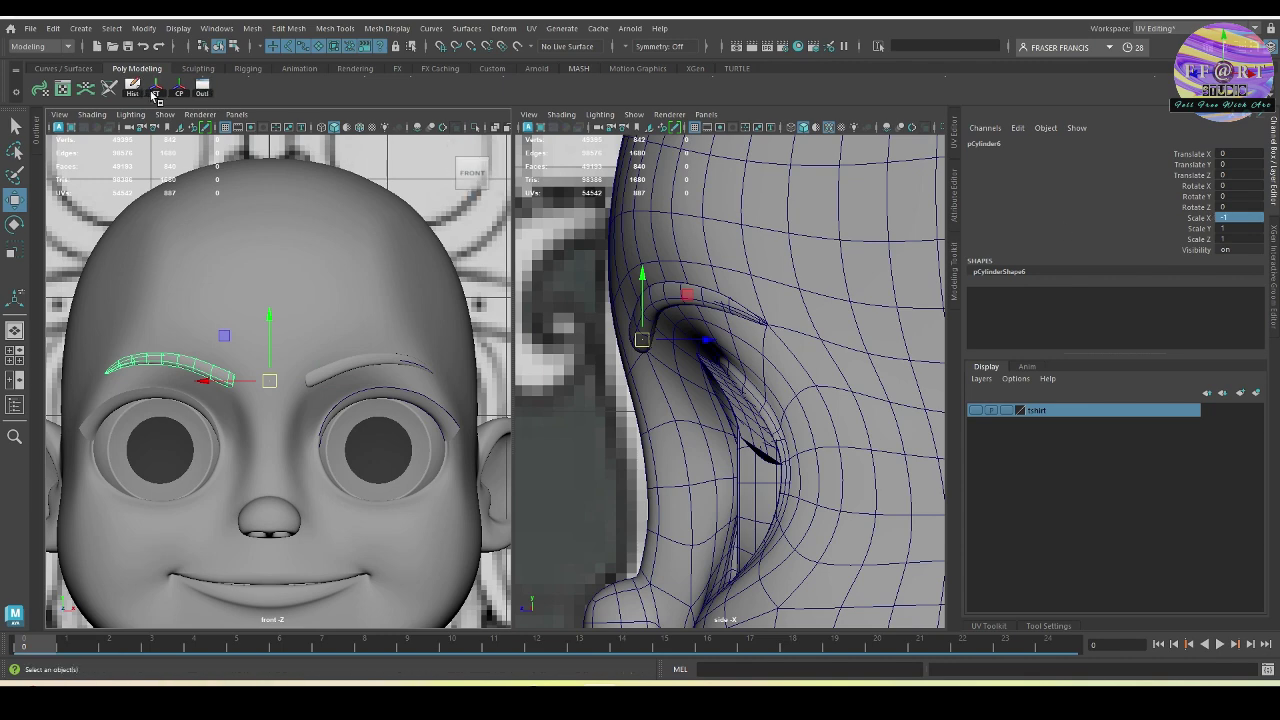
left_click(155, 95)
key("q")
left_click(466, 365)
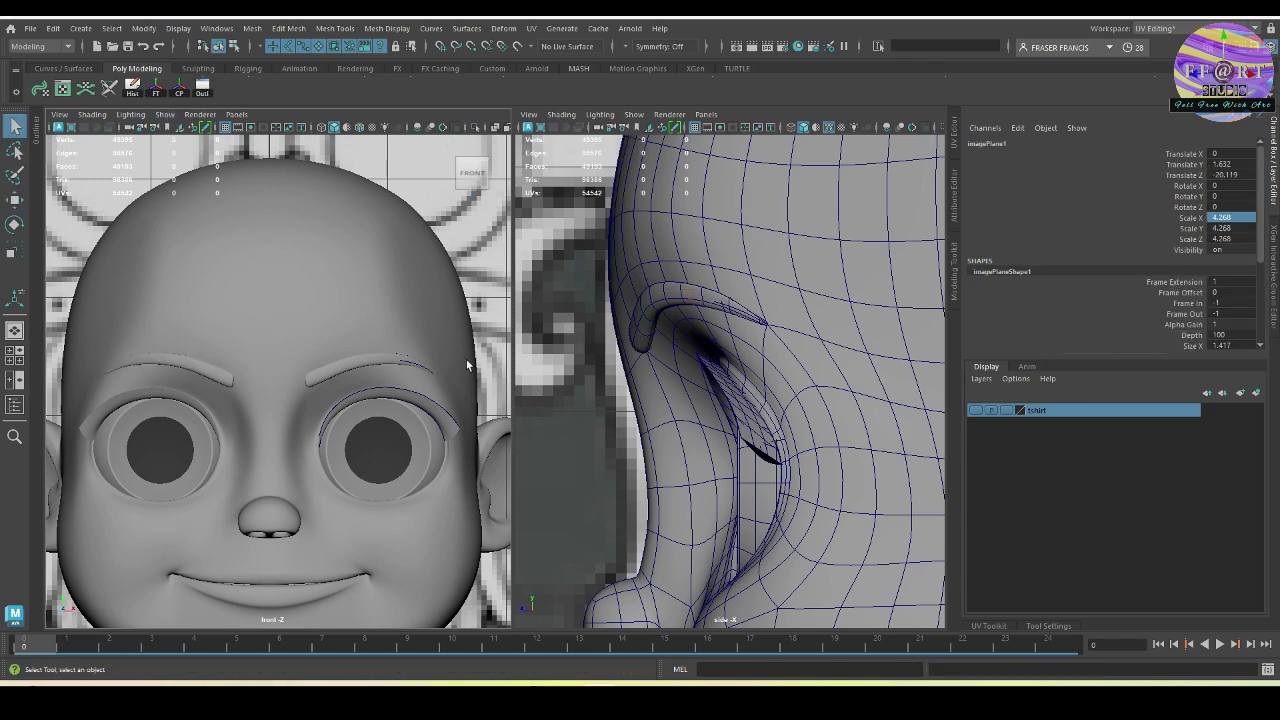
Step: Examine the head with both eyebrows from the front and in perspective from several angles
right_click_drag(466, 365, 456, 366, "alt")
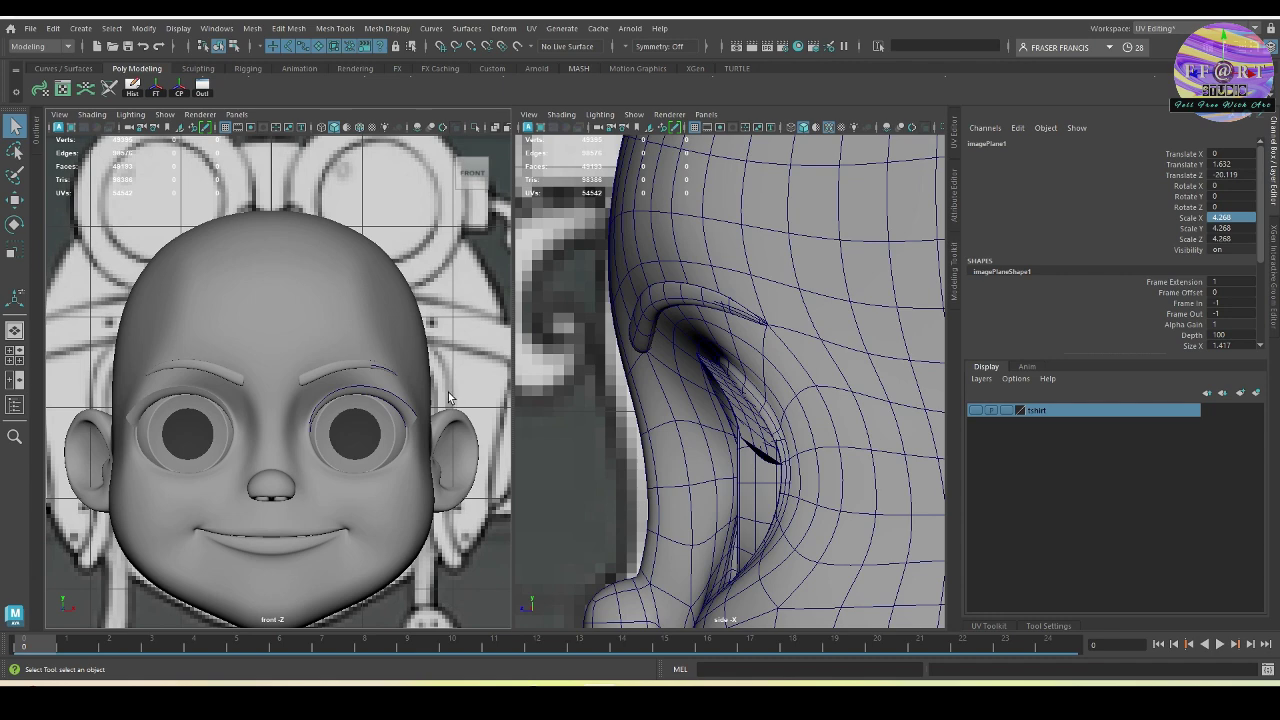
key("space")
left_click_drag(448, 392, 443, 374)
right_click_drag(443, 374, 306, 380, "alt")
left_click_drag(306, 380, 403, 459, "alt")
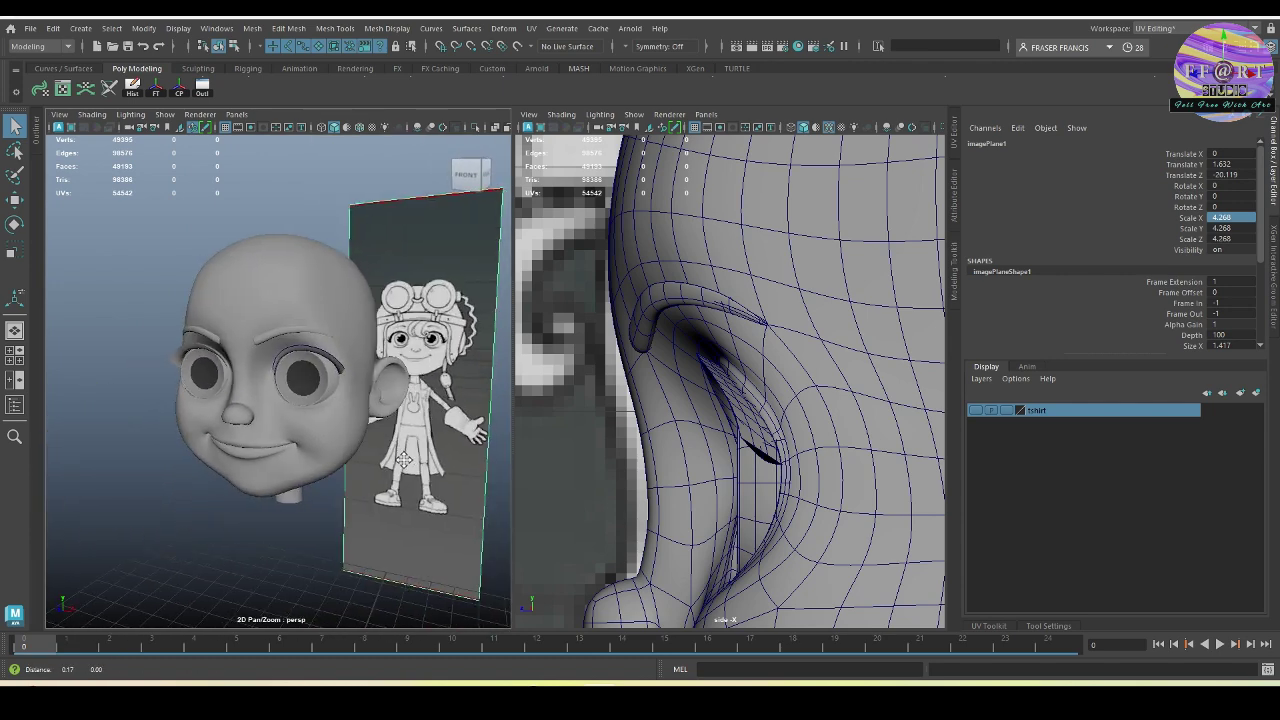
left_click(400, 591)
left_click_drag(400, 591, 313, 497, "alt")
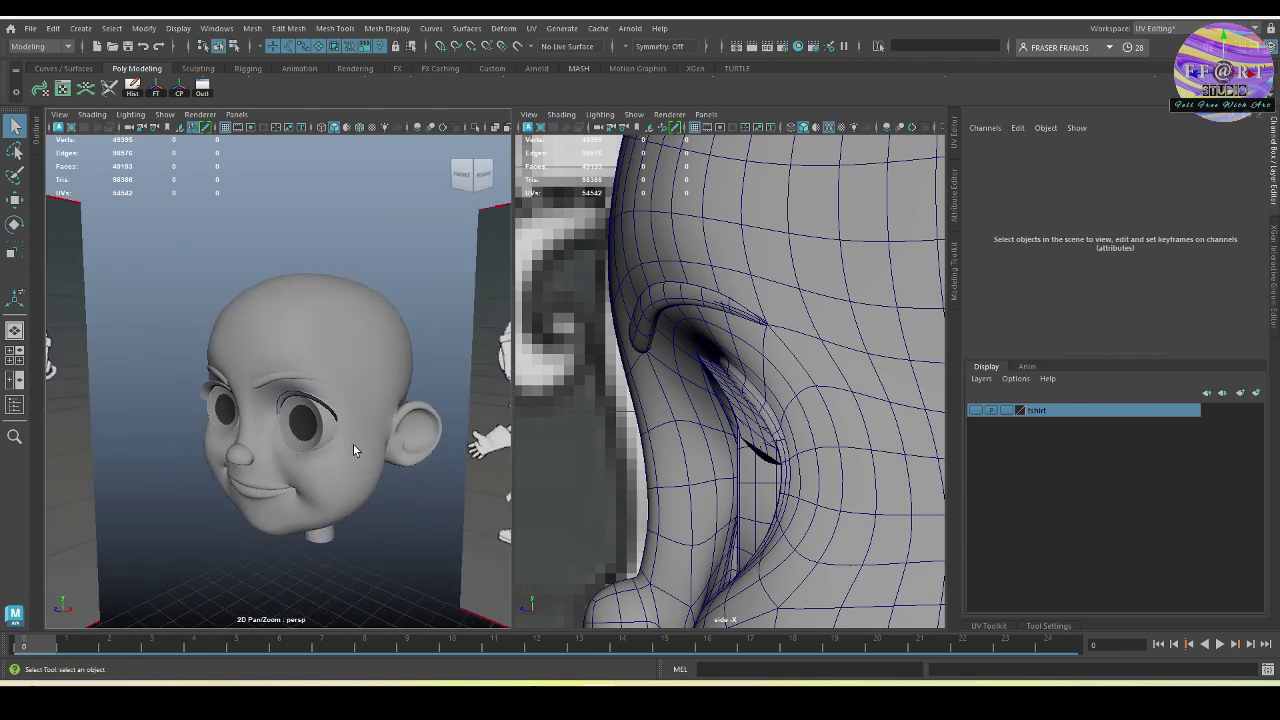
left_click_drag(353, 450, 381, 452, "alt")
right_click_drag(300, 410, 366, 454, "alt")
left_click_drag(366, 454, 373, 455, "alt")
Step: Assign the existing eye_pupil_sh material to both upper eyelid strips and both eyebrows
left_click(310, 441)
right_click_drag(311, 435, 342, 412, "alt")
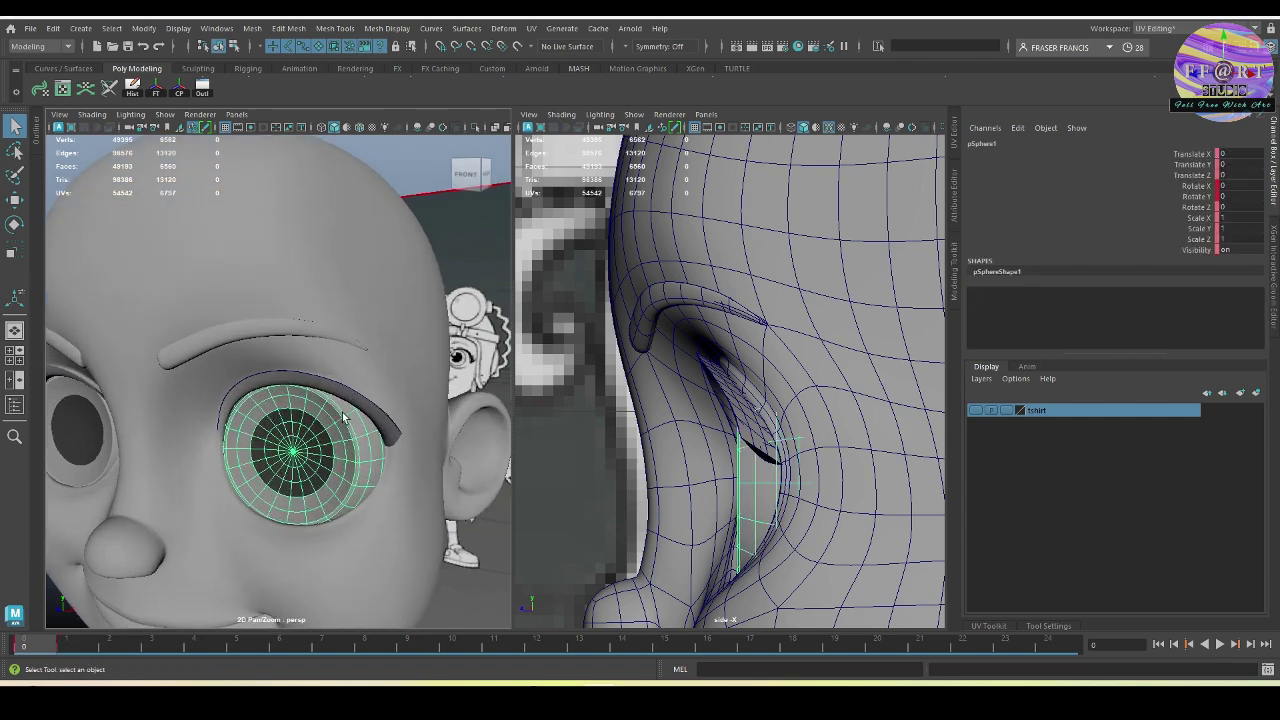
middle_click_drag(300, 454, 323, 397, "alt")
left_click_drag(370, 428, 318, 408, "alt")
left_click(398, 328)
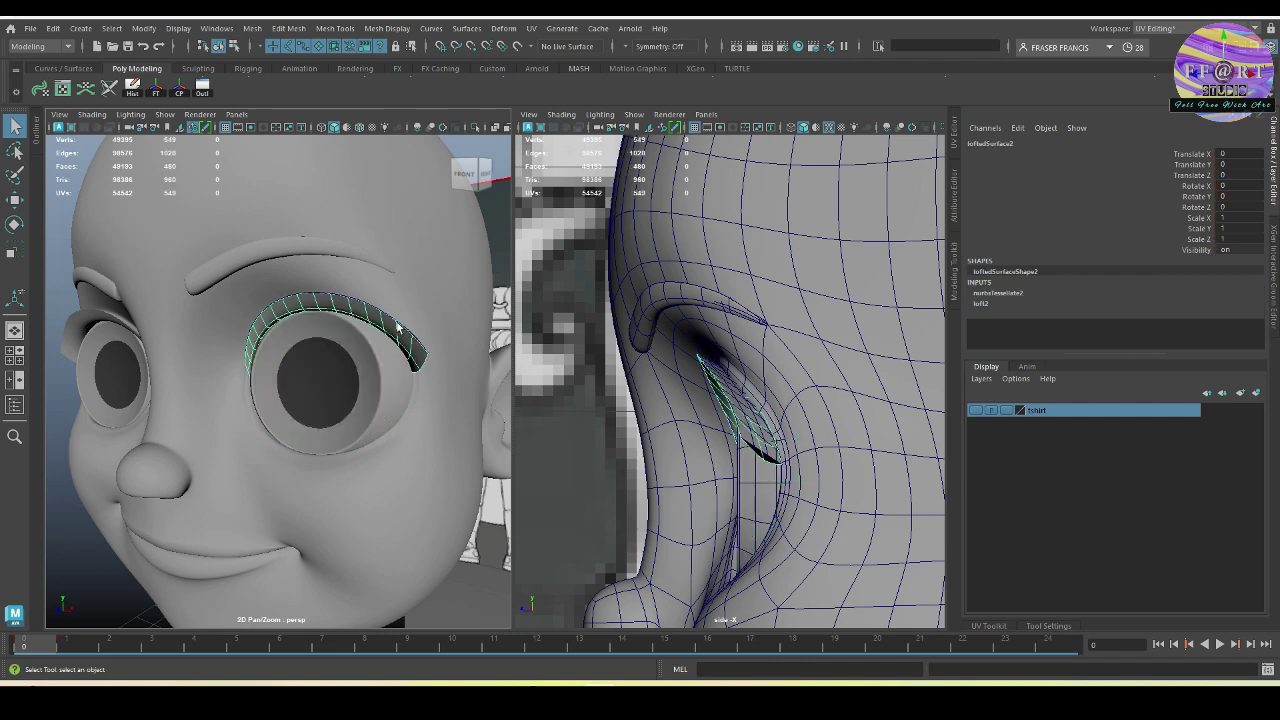
left_click(348, 258)
left_click_drag(214, 357, 276, 358, "alt")
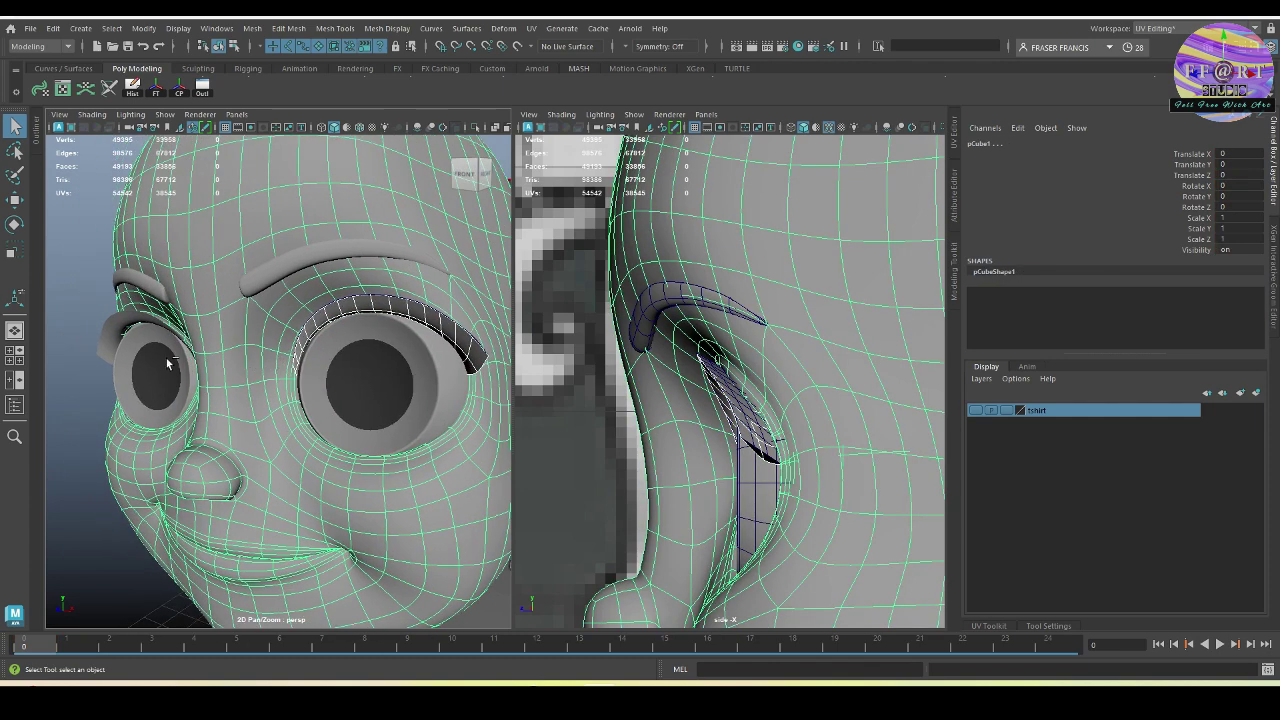
key("ctrl+z")
left_click(137, 322)
left_click(273, 280)
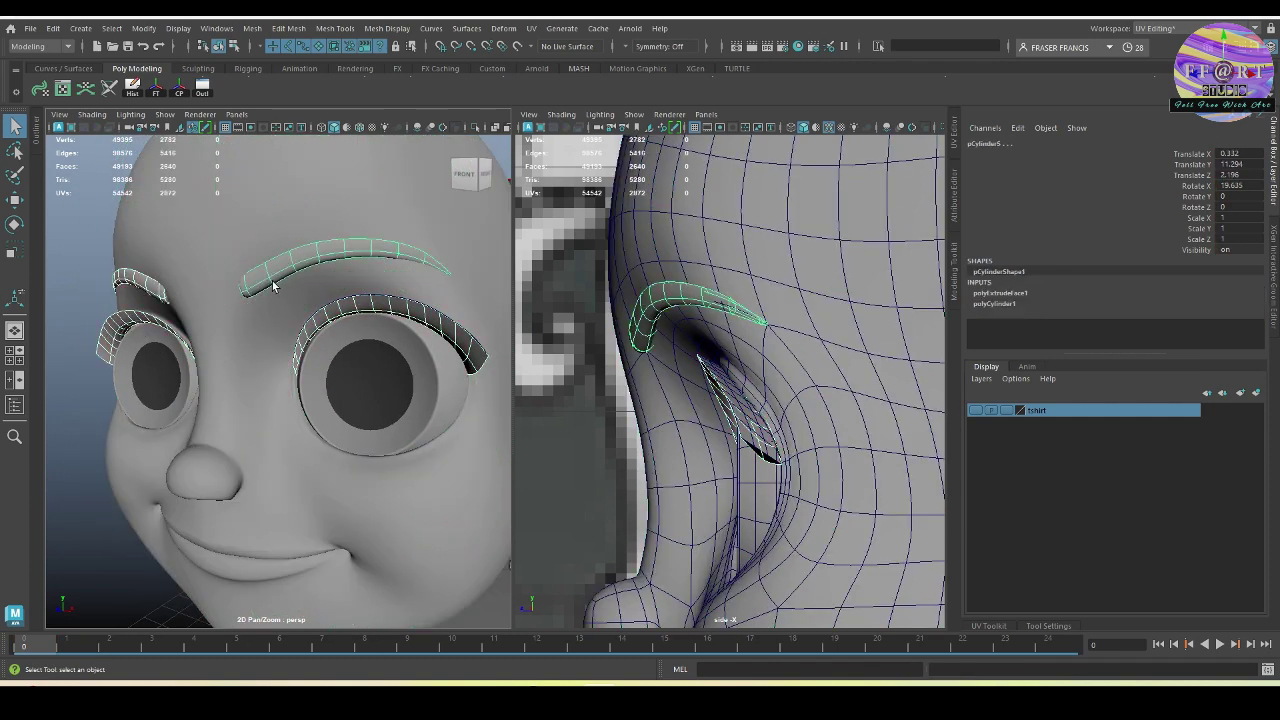
right_click(106, 252)
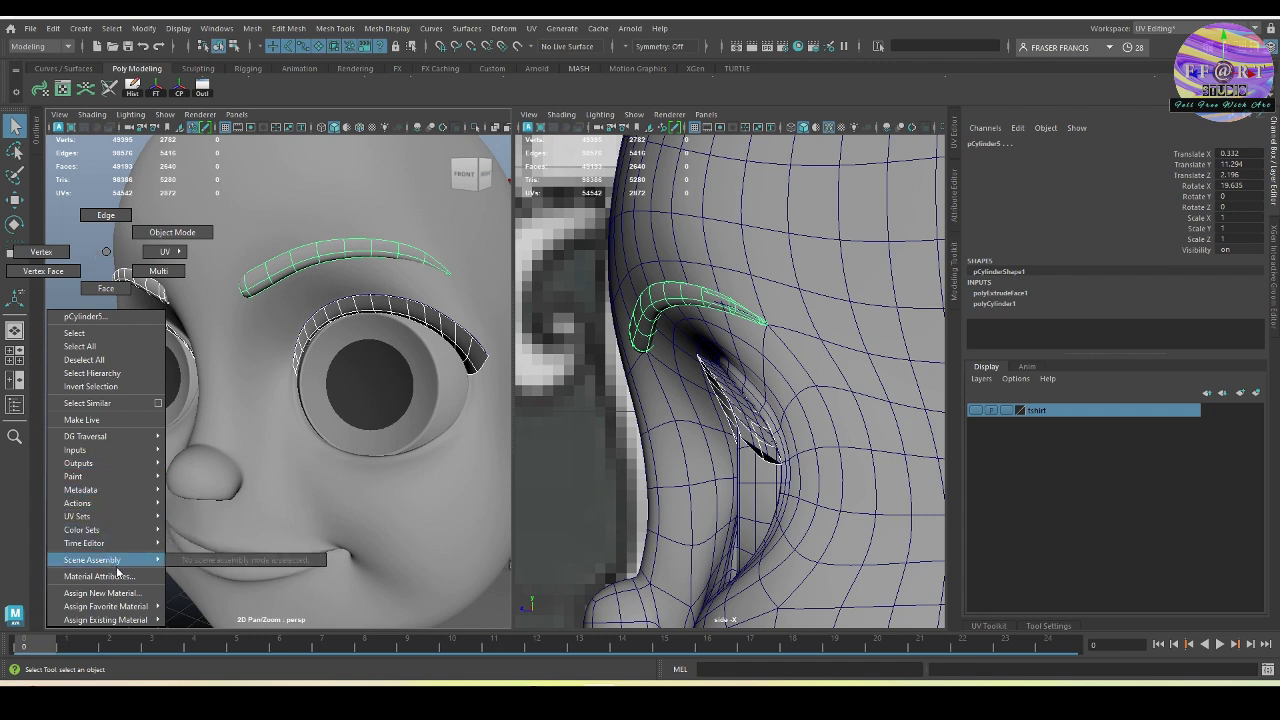
mouse_move(131, 612)
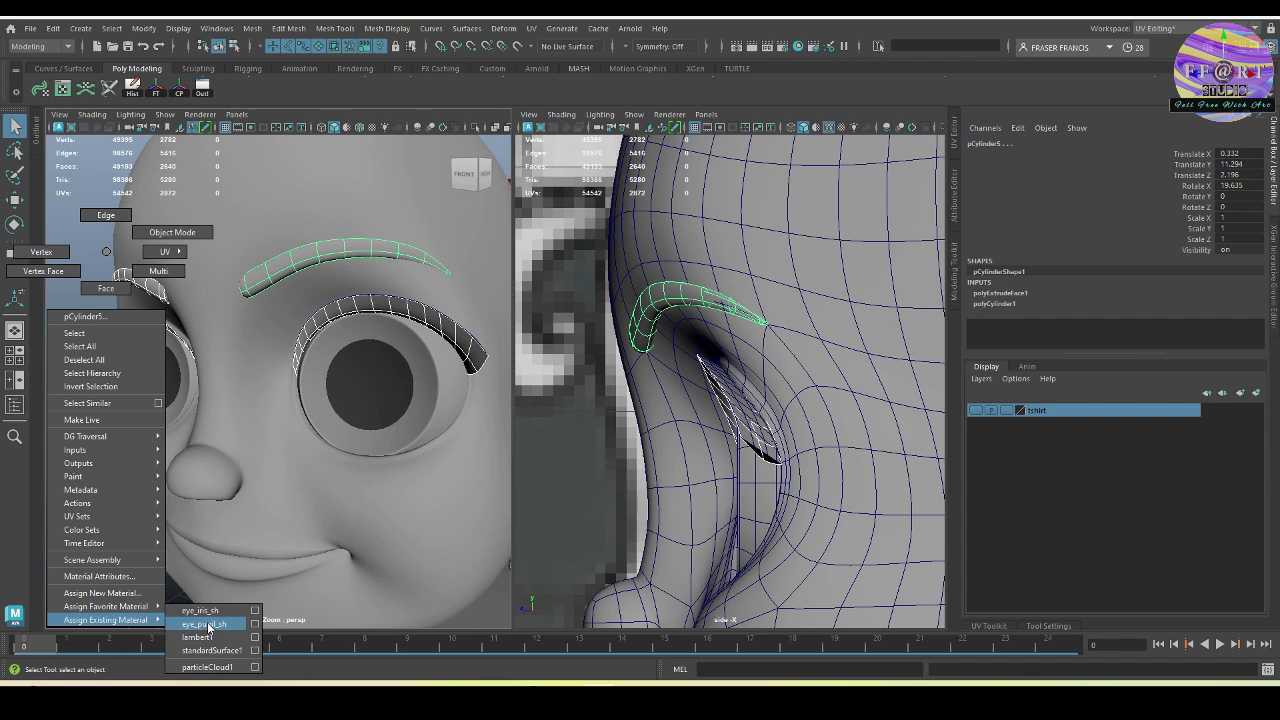
left_click(206, 624)
left_click(105, 293)
Step: Examine the dark eyebrows and eyelid strips on the head up close and from several angles against the reference
scroll(119, 345, "down", 6)
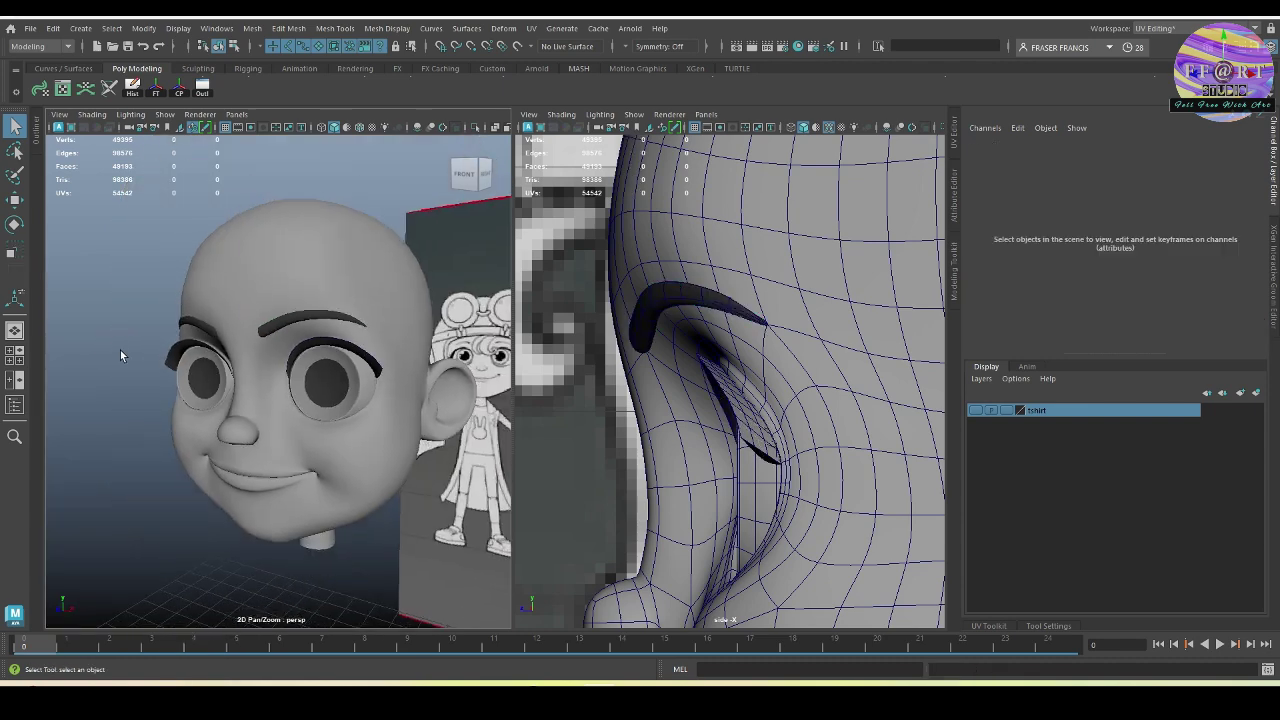
left_click_drag(120, 348, 228, 370, "alt")
left_click_drag(303, 417, 340, 452, "alt")
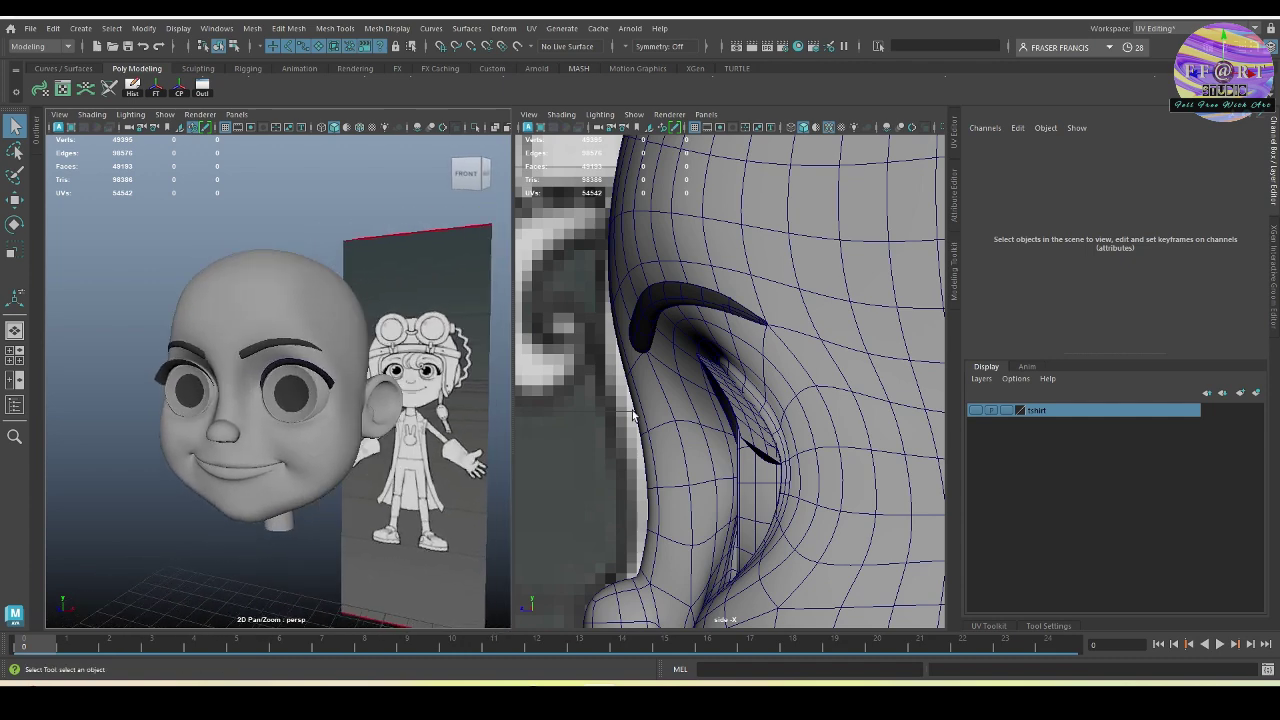
right_click_drag(158, 372, 292, 335, "alt")
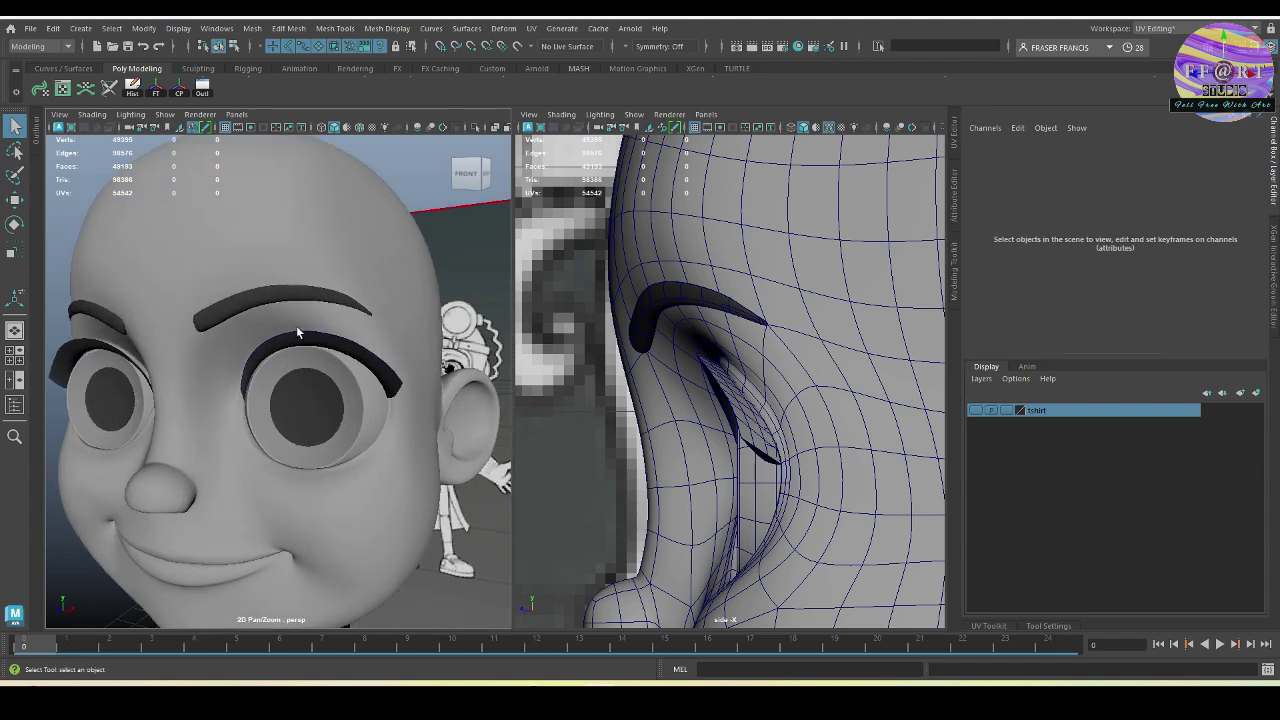
left_click(299, 308)
right_click_drag(235, 295, 288, 332, "alt")
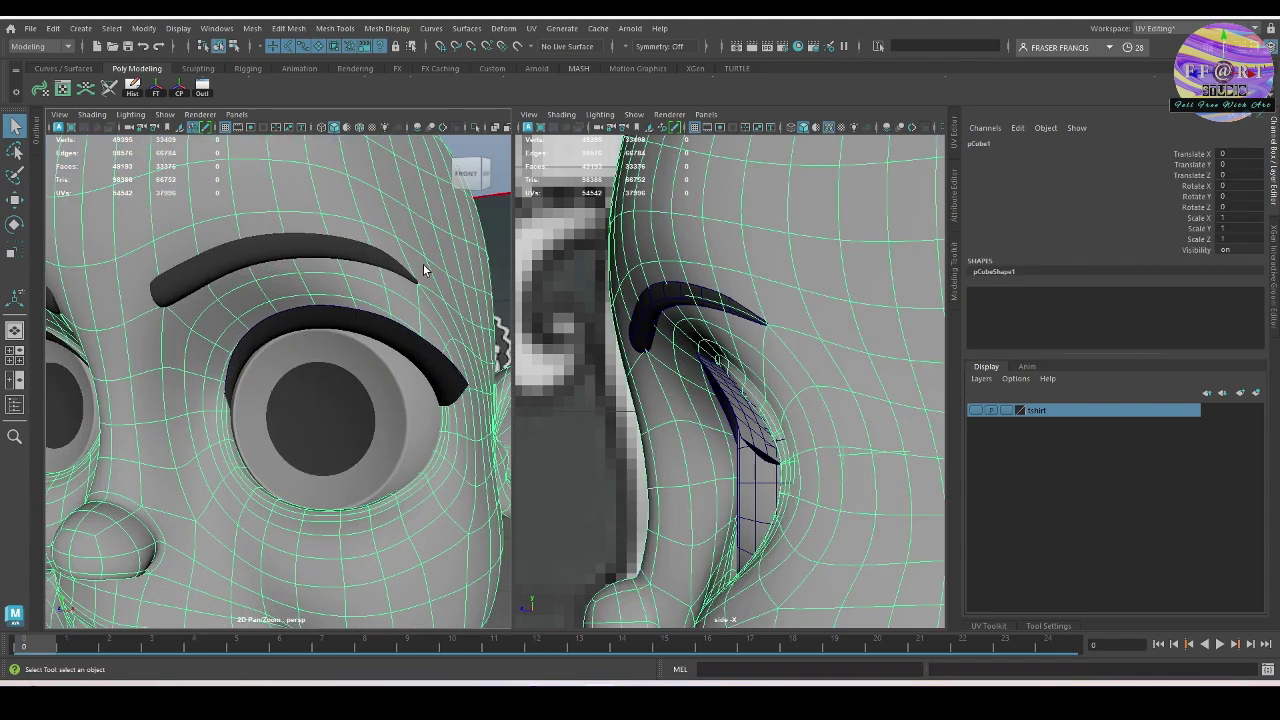
left_click_drag(430, 272, 203, 310, "alt")
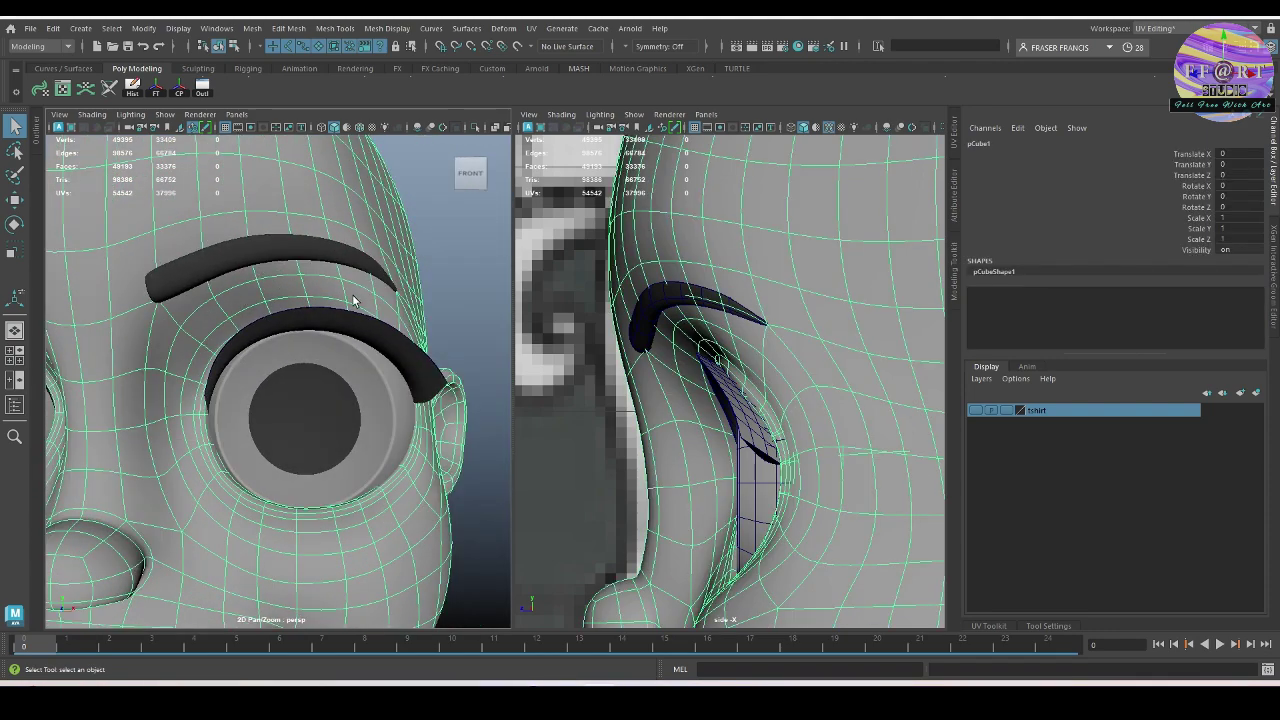
scroll(352, 300, "down", 5)
left_click_drag(296, 346, 260, 370, "alt")
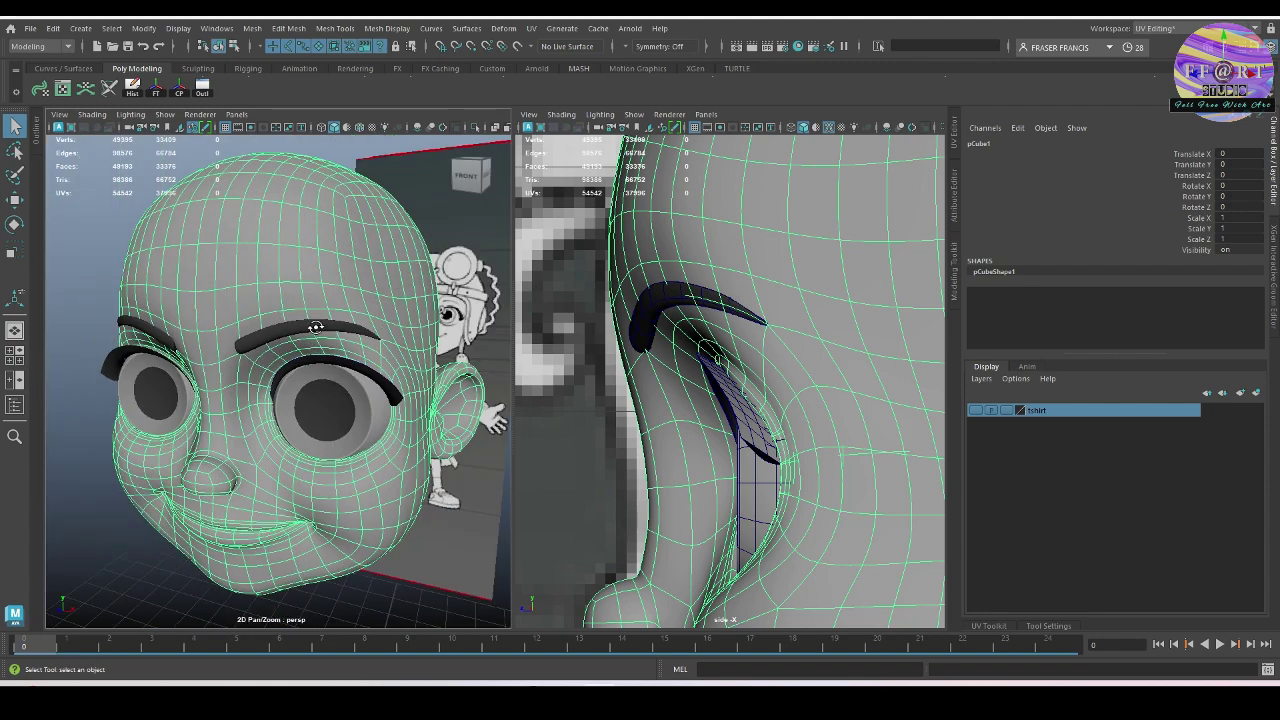
left_click_drag(315, 327, 95, 326, "alt")
left_click(95, 326)
left_click_drag(222, 394, 370, 419, "alt")
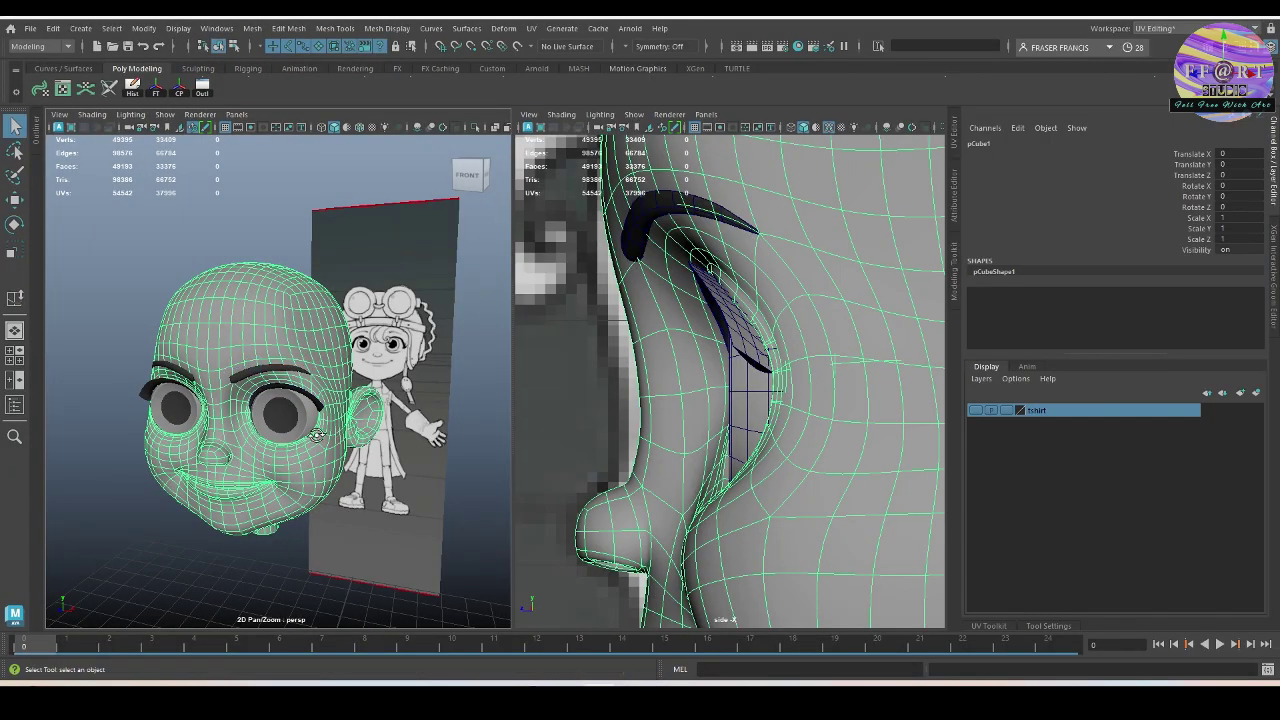
left_click_drag(316, 435, 346, 465, "alt")
Step: Hide the Channel Box and prepare the head mesh for face selection with World X symmetry
left_click(1273, 184)
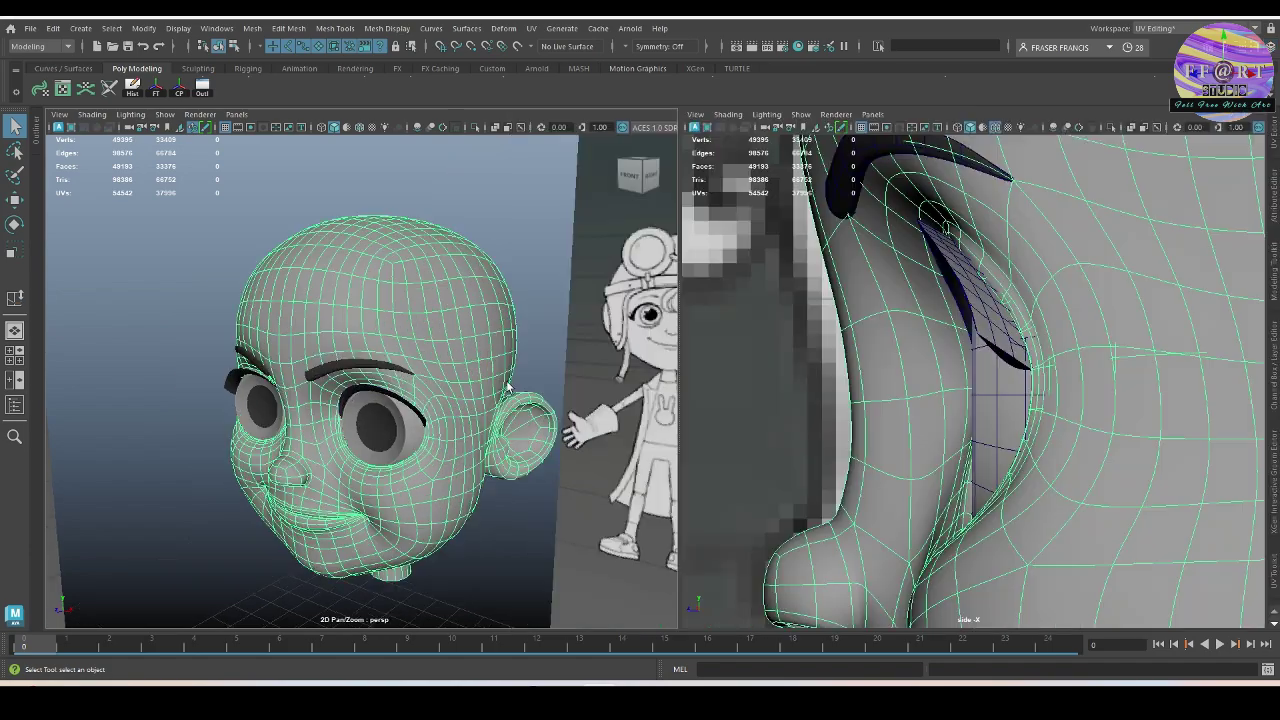
left_click_drag(300, 380, 341, 416, "alt")
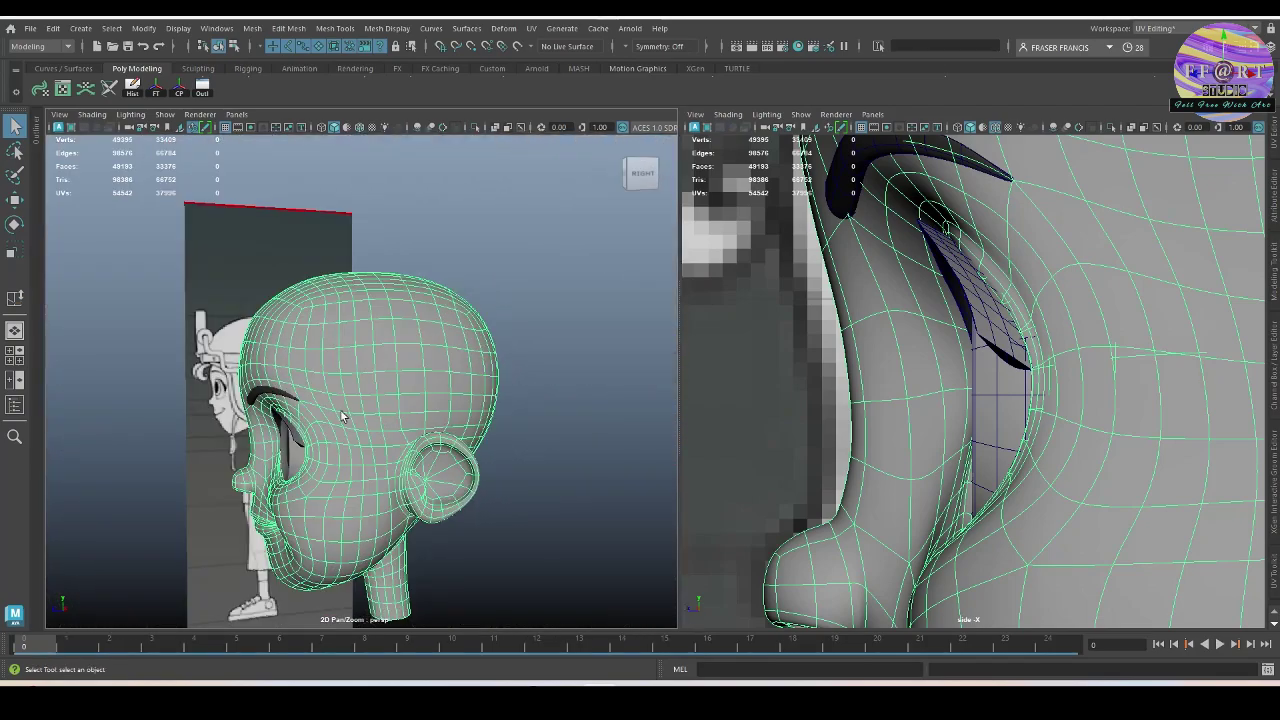
left_click_drag(450, 441, 477, 413, "alt")
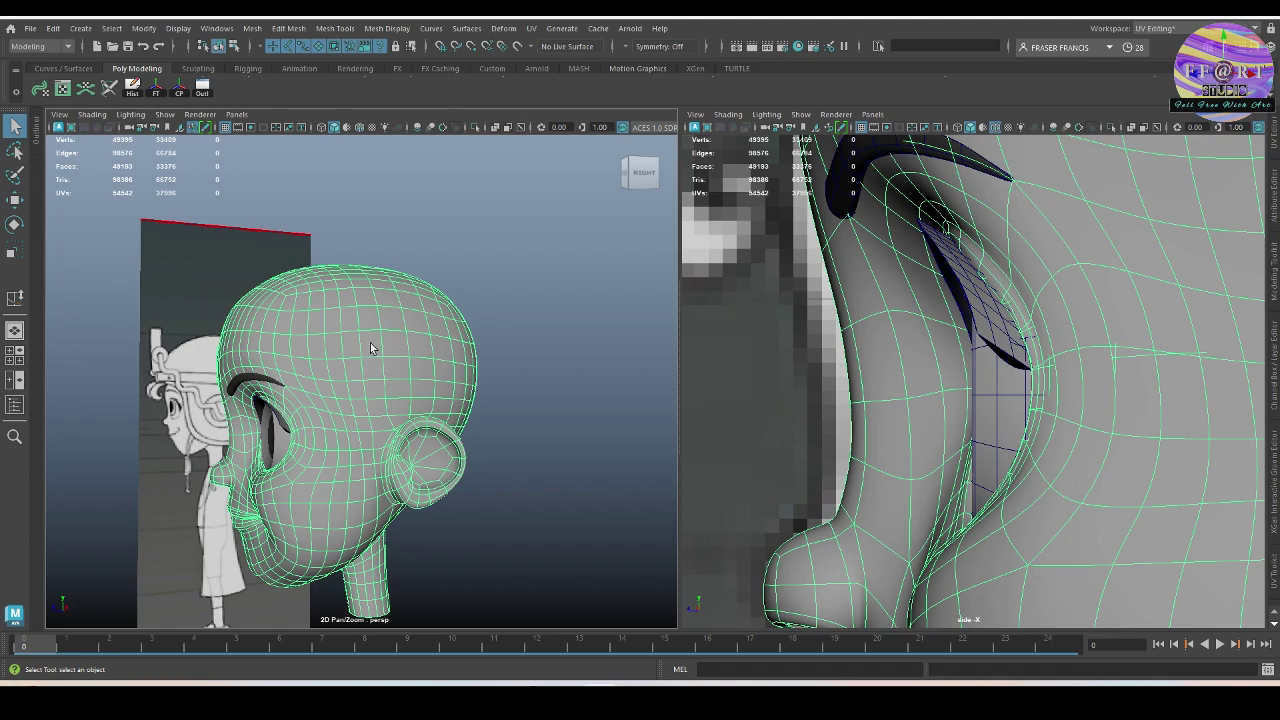
key("space")
left_click_drag(406, 328, 488, 334)
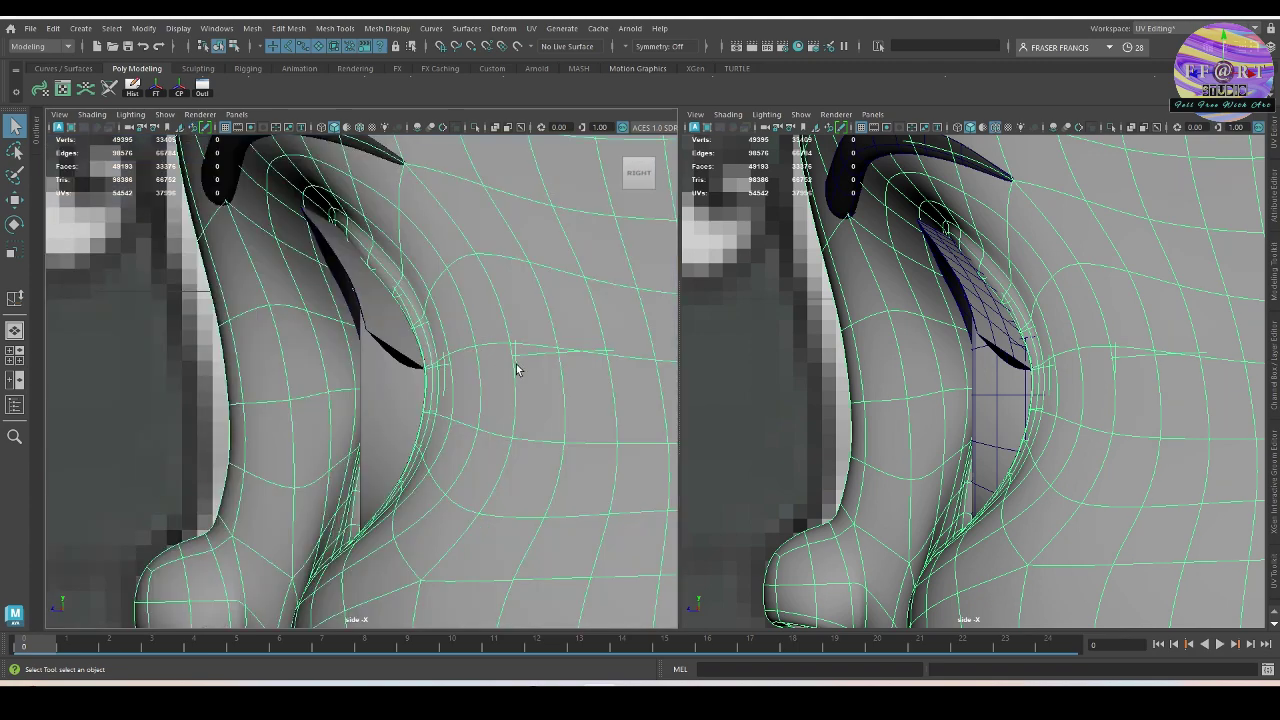
key("shift+f")
right_click_drag(455, 298, 430, 323)
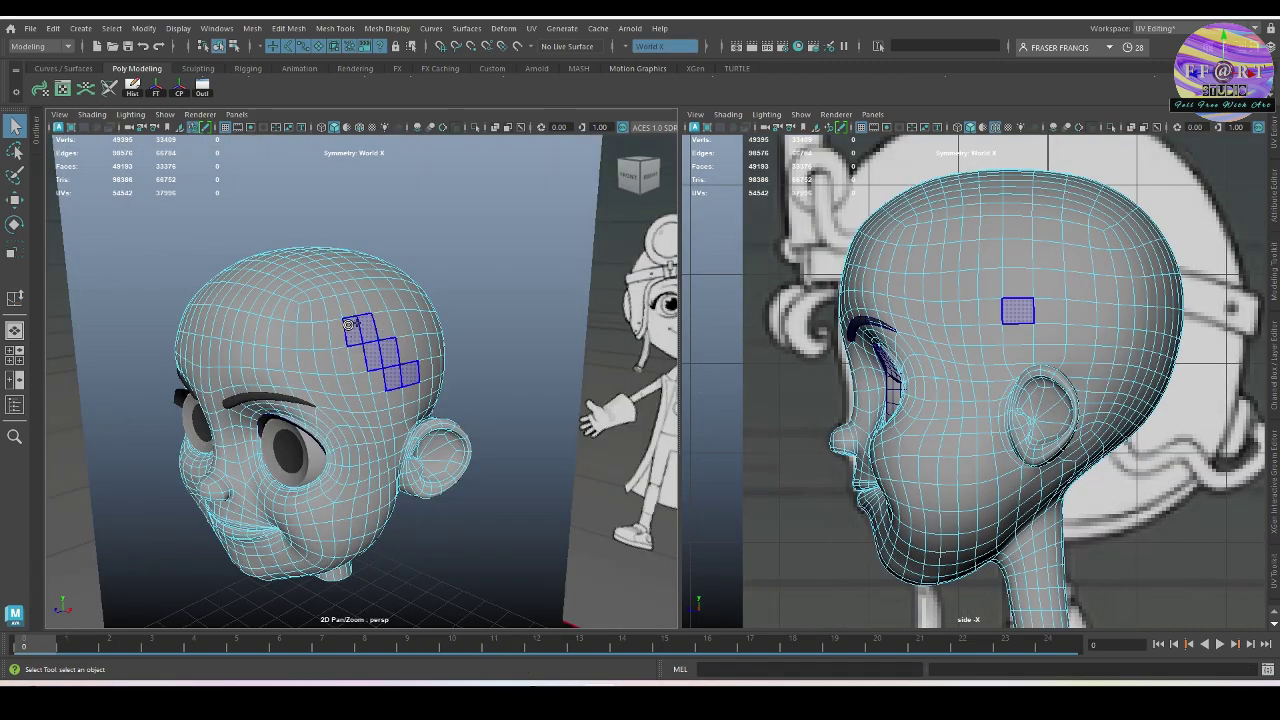
Step: Select the band of head faces along the hairline, from the forehead diagonally down to the temple above the ear
mouse_move(345, 322)
left_mouse_down()
mouse_move(292, 299)
mouse_move(400, 347)
left_mouse_up()
mouse_move(470, 297)
left_mouse_down("alt")
mouse_move(528, 286)
mouse_move(463, 286)
mouse_move(446, 322)
mouse_move(447, 302)
left_mouse_up("alt")
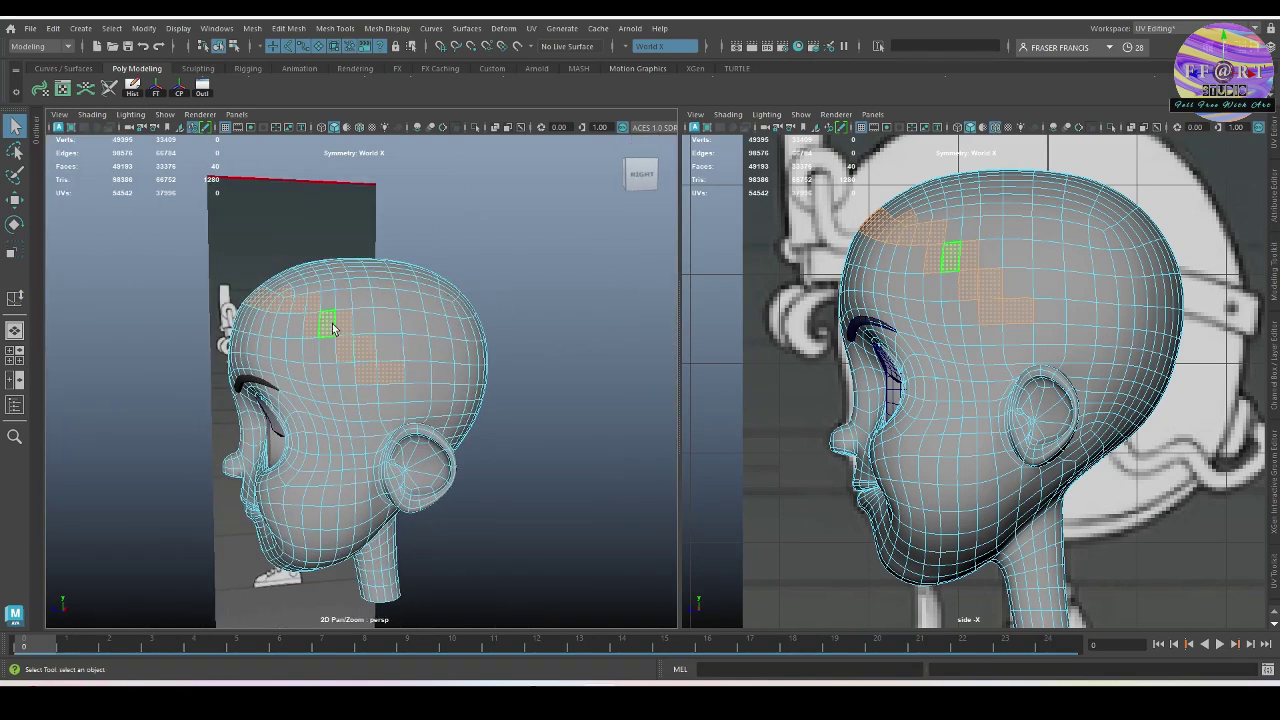
left_click_drag(377, 381, 505, 386, "alt")
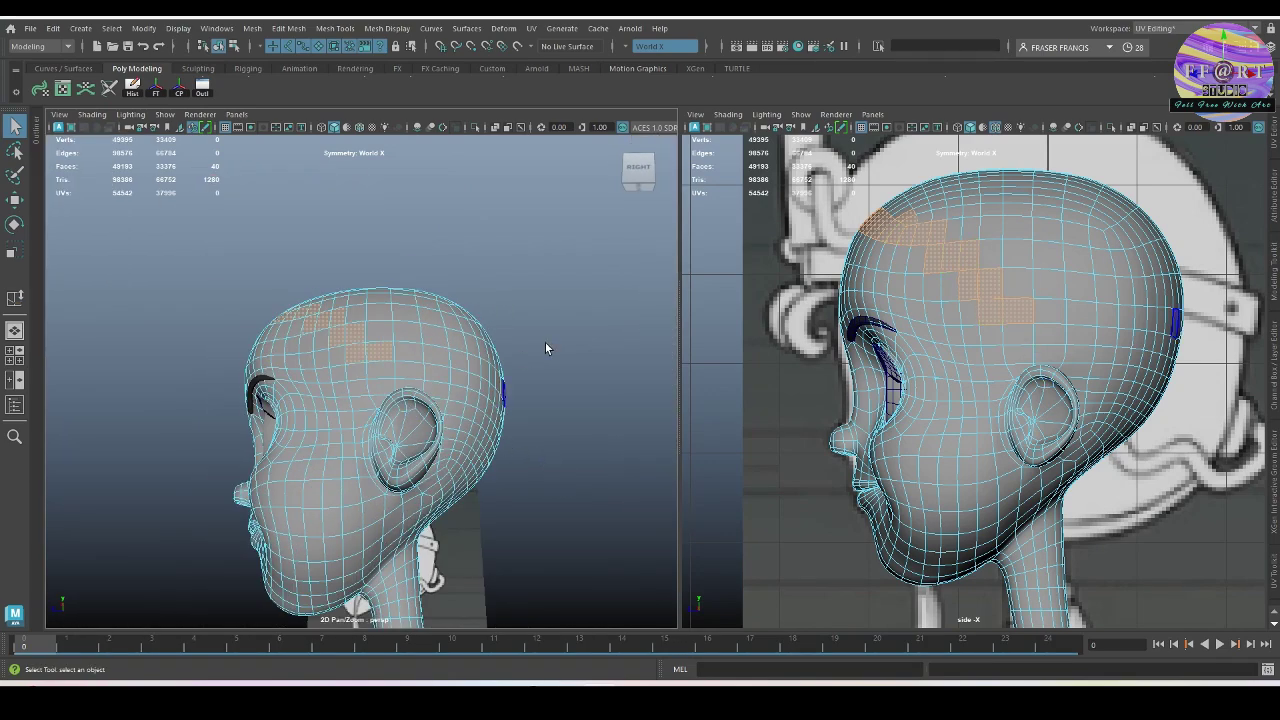
left_click_drag(545, 342, 484, 415, "alt")
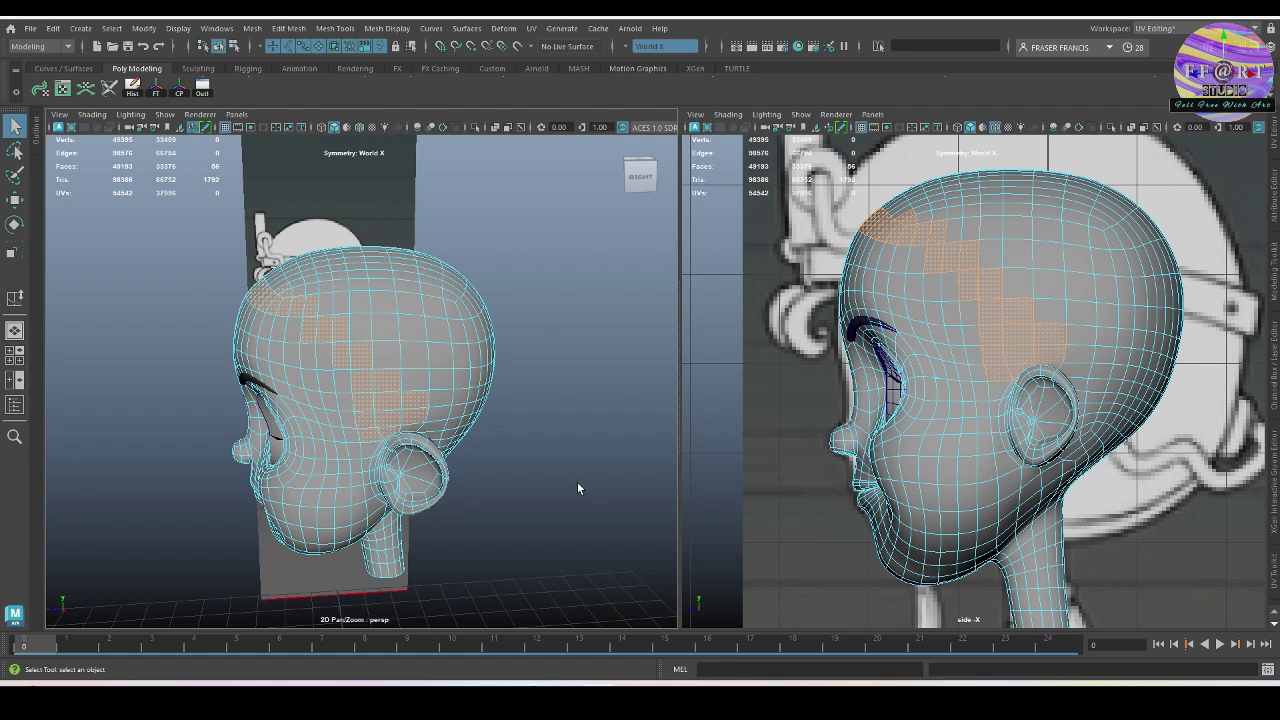
Step: Add the faces in front of and above the ear to the scalp selection
scroll(585, 476, "up", 5)
key("Caps_Lock")
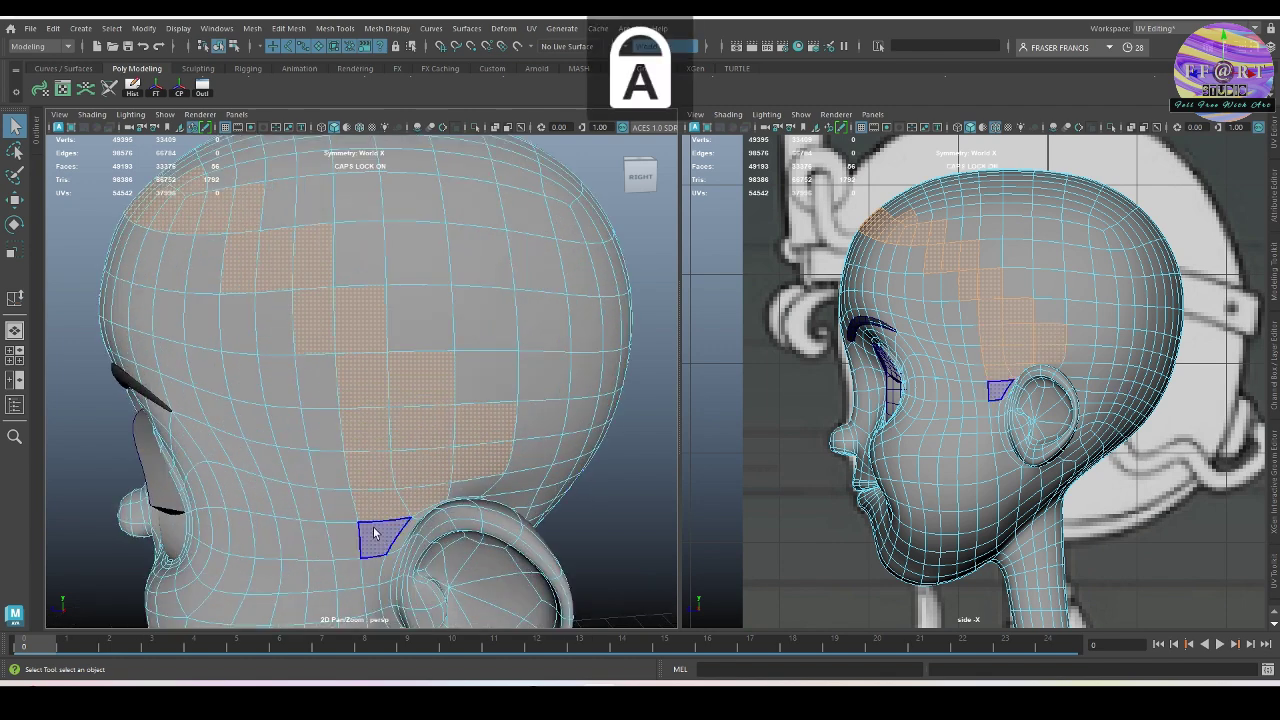
key("Caps_Lock")
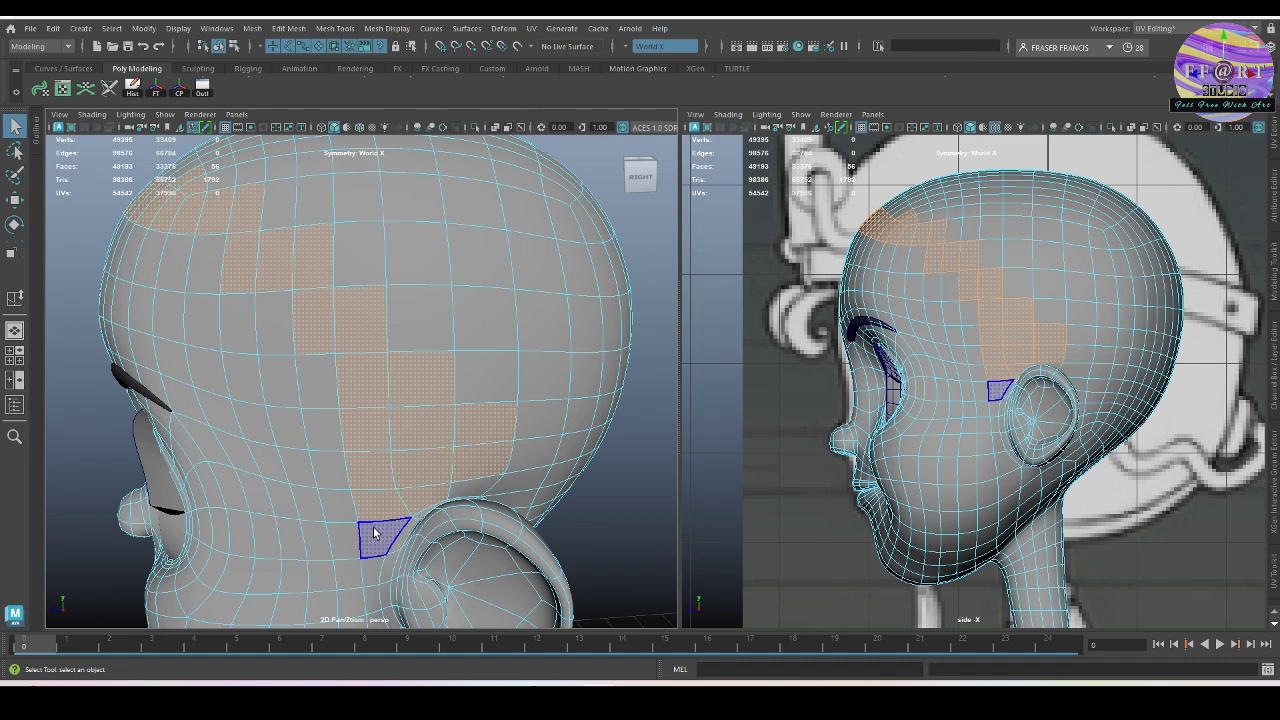
left_click(455, 488)
left_click(424, 334)
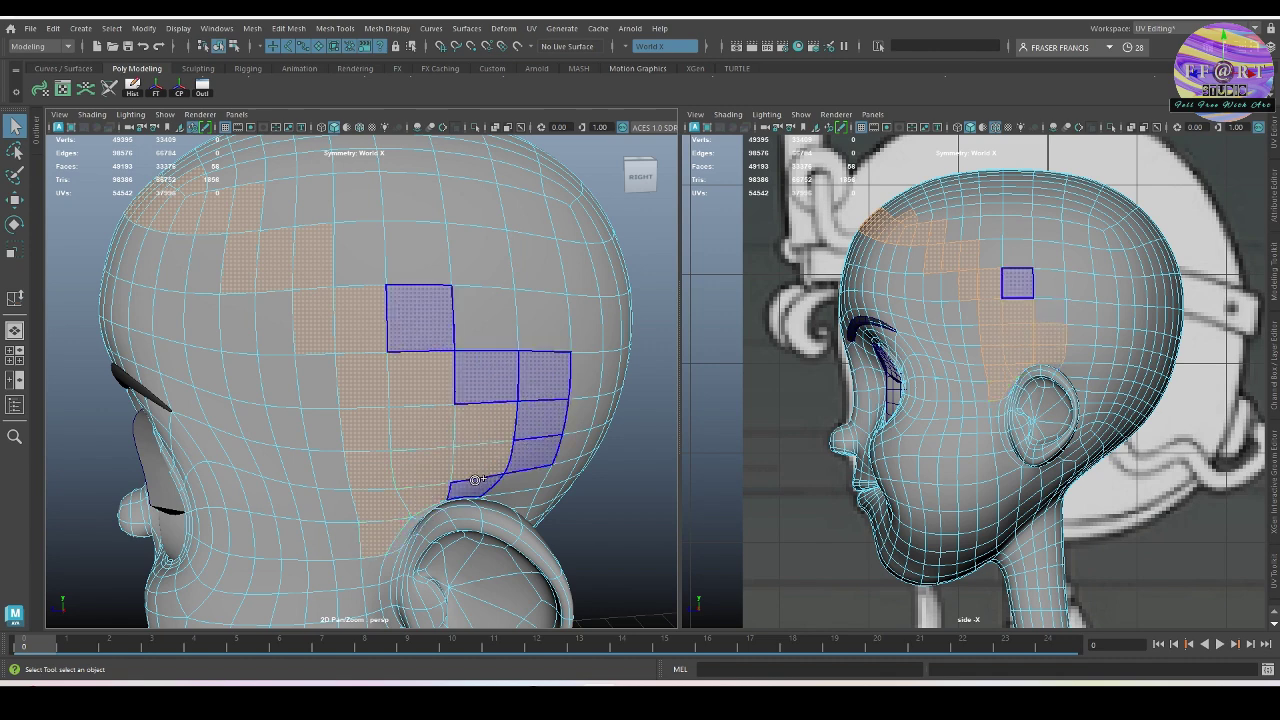
left_click(579, 509)
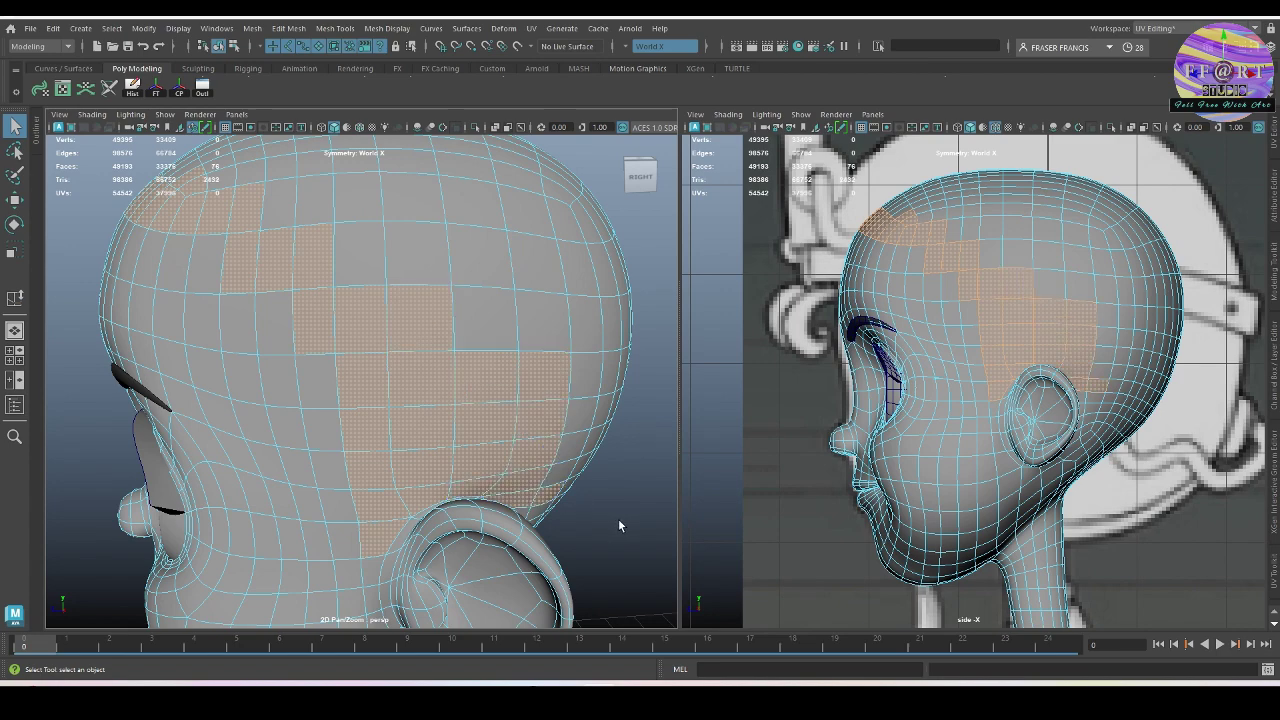
Step: Extend the scalp face selection down behind the ear towards the neck
left_click_drag(618, 518, 486, 521, "alt")
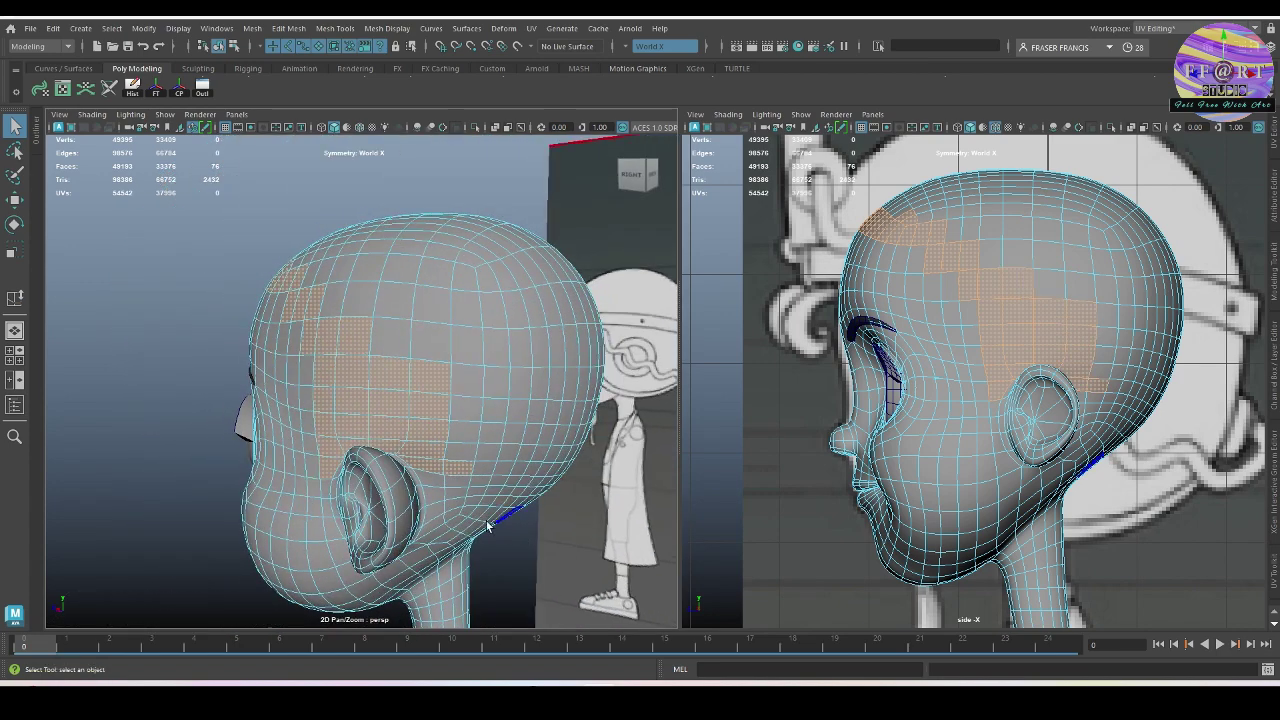
left_click(436, 478)
left_click_drag(436, 474, 463, 510, "shift")
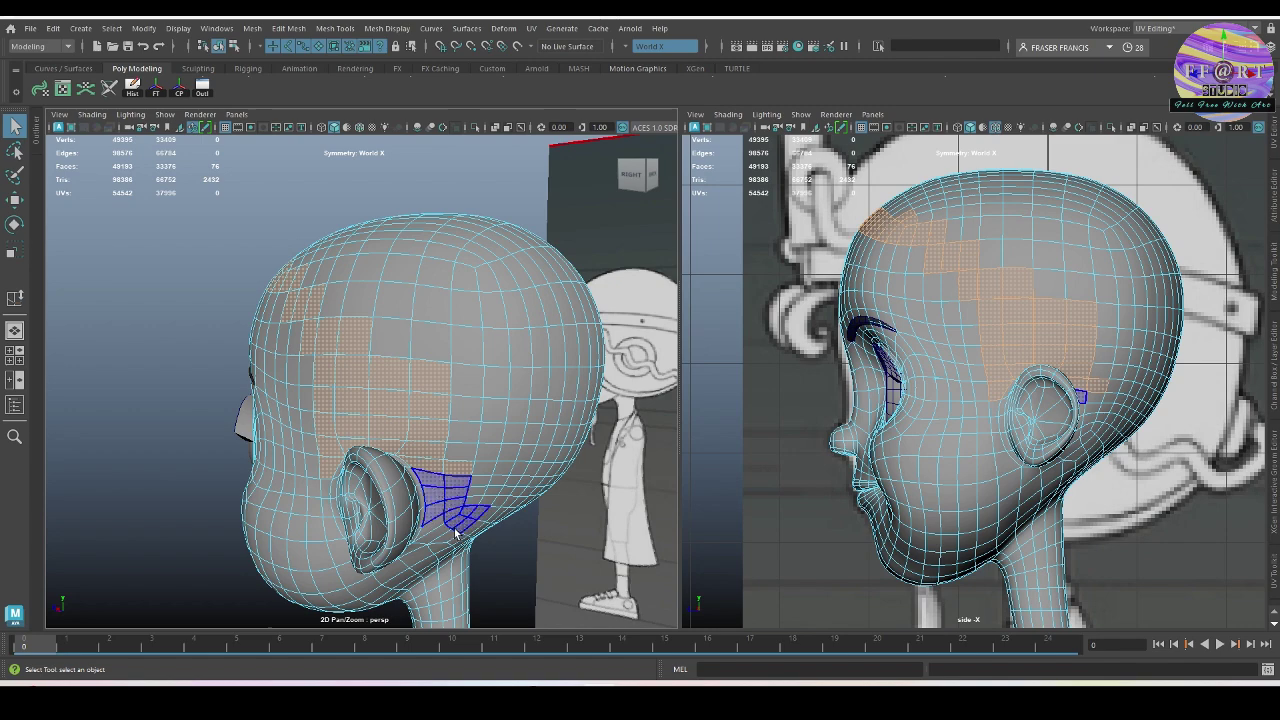
left_click_drag(441, 522, 437, 525, "shift")
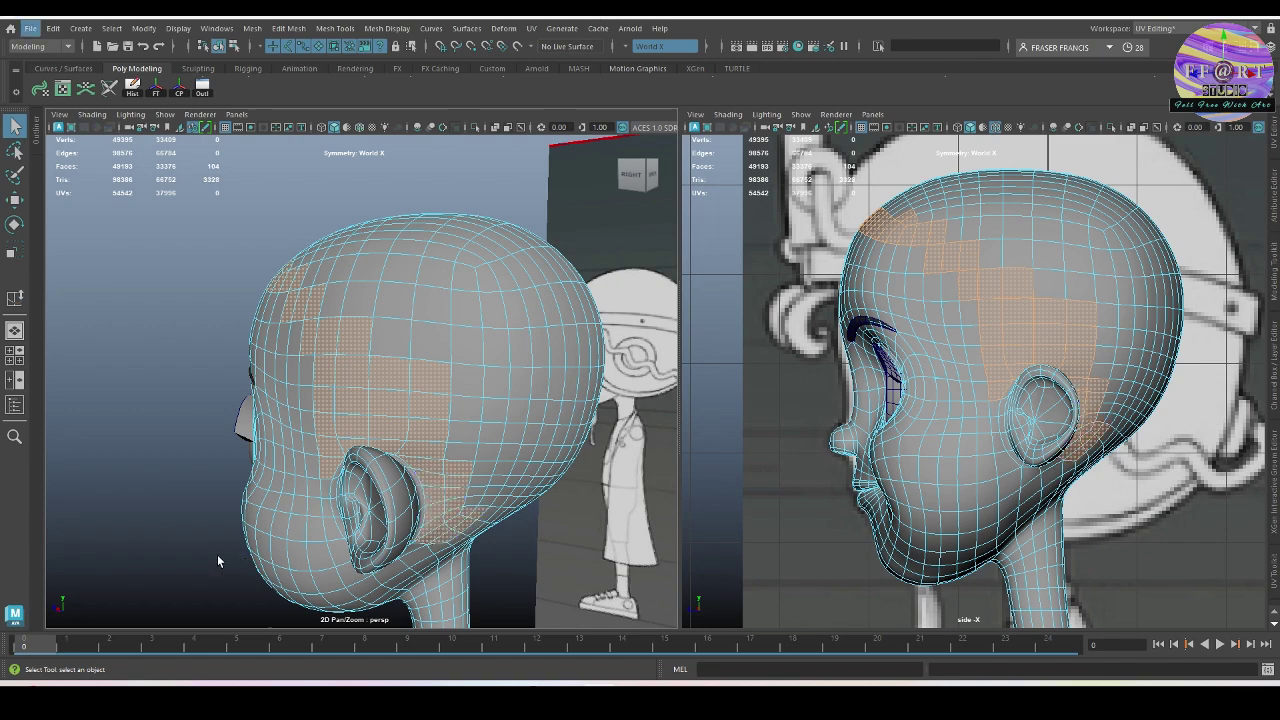
Step: Add the faces across the nape and up the back of the head to the scalp selection
left_click_drag(217, 554, 158, 528, "alt")
key("Caps_Lock")
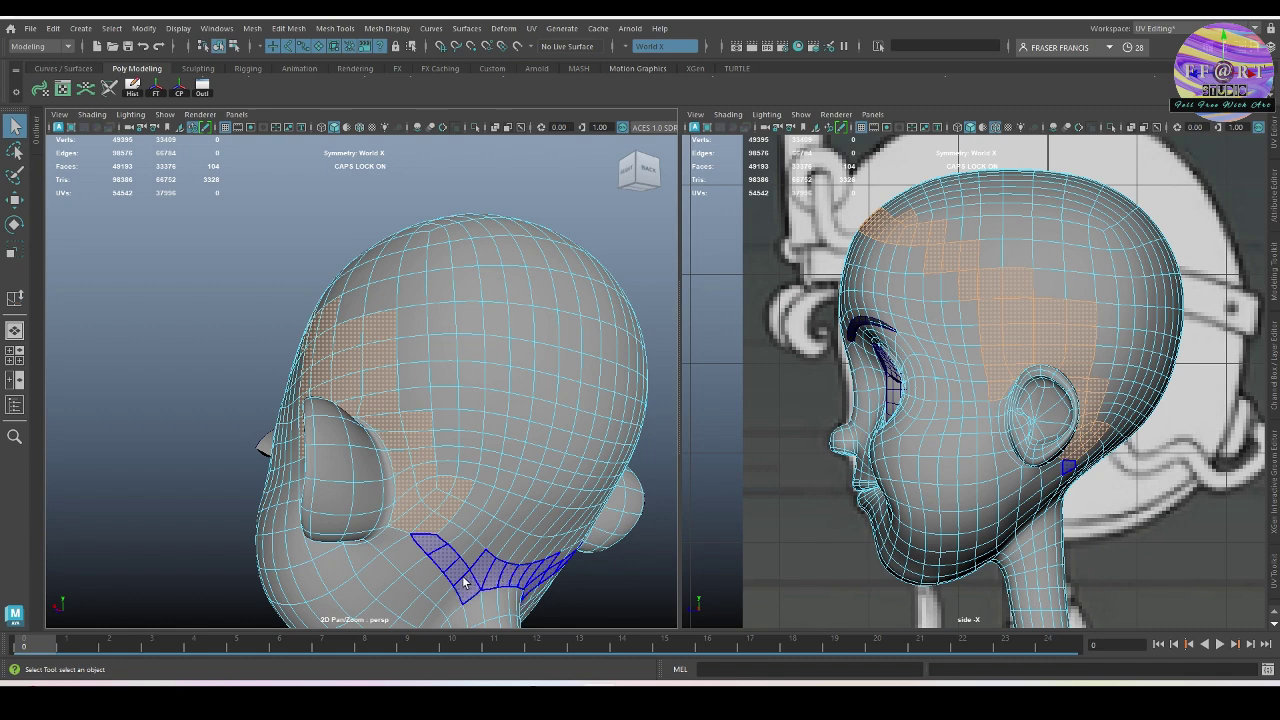
mouse_move(562, 556)
left_mouse_down("shift")
mouse_move(435, 418)
mouse_move(474, 447)
mouse_move(518, 277)
left_mouse_up("shift")
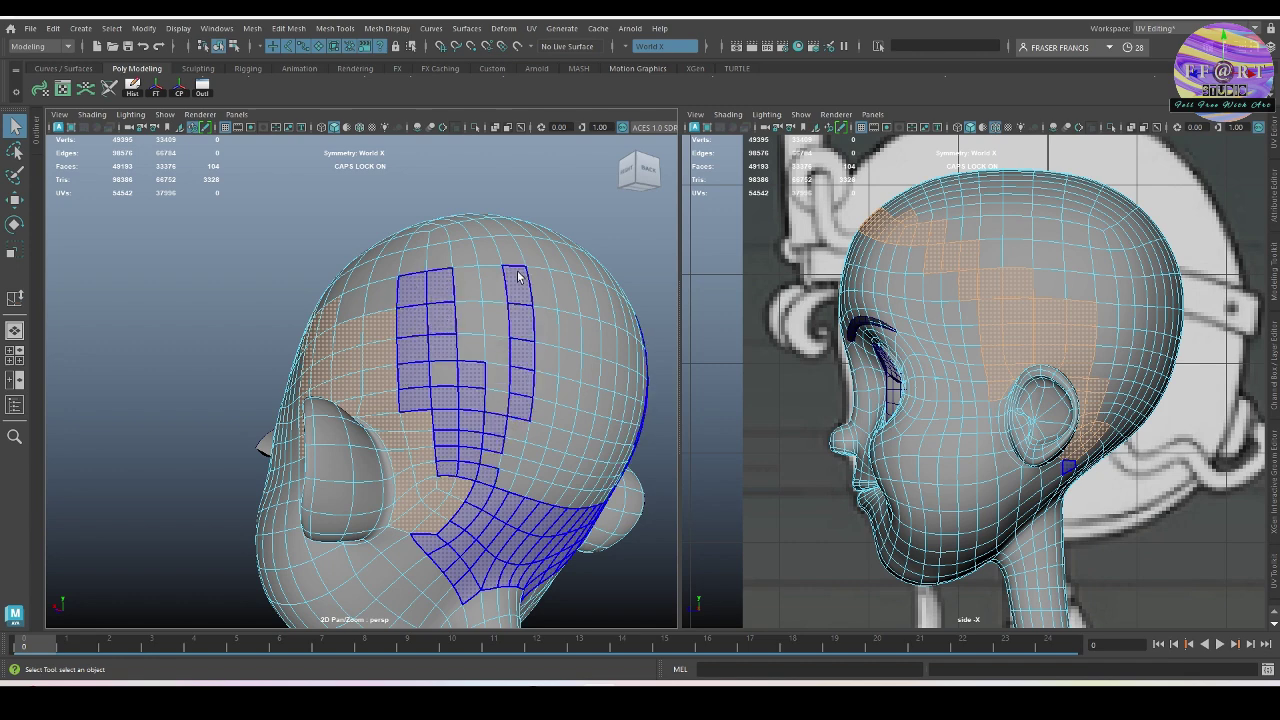
left_click_drag(532, 499, 513, 443, "shift")
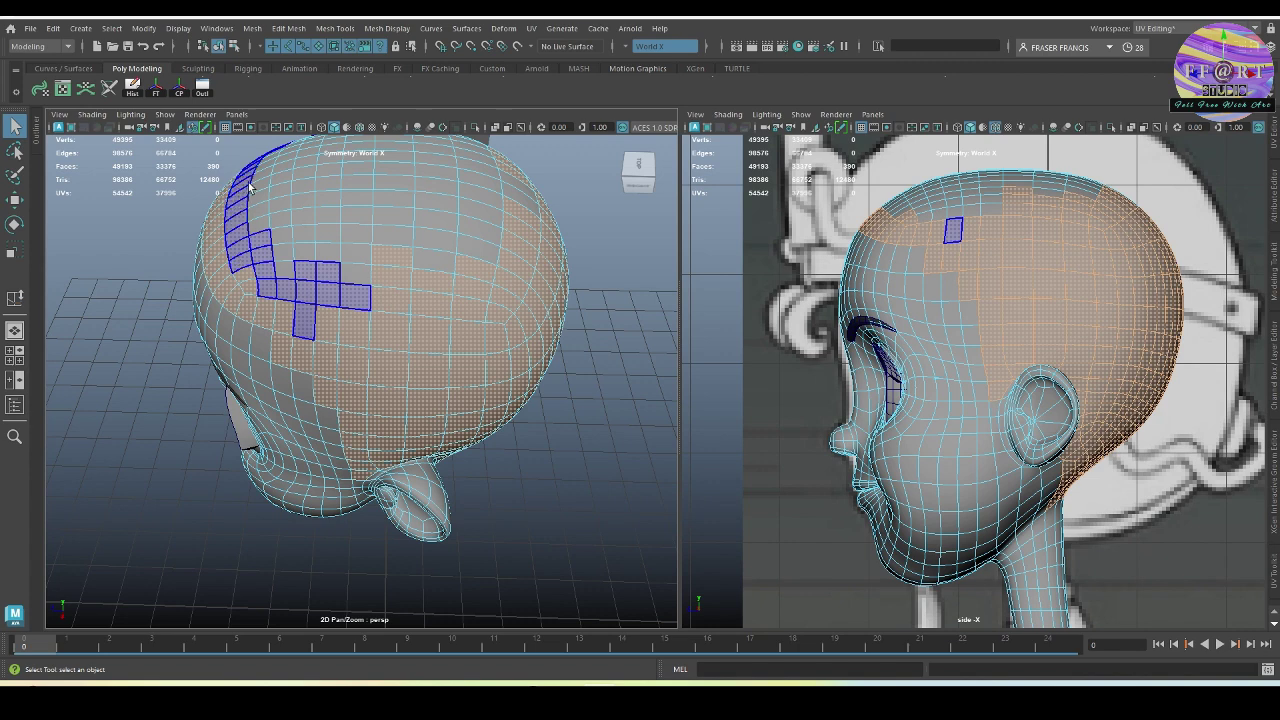
Step: Fill in the remaining faces on the crown and top of the head, and check the scalp selection in the front view
left_click_drag(250, 187, 285, 260, "shift")
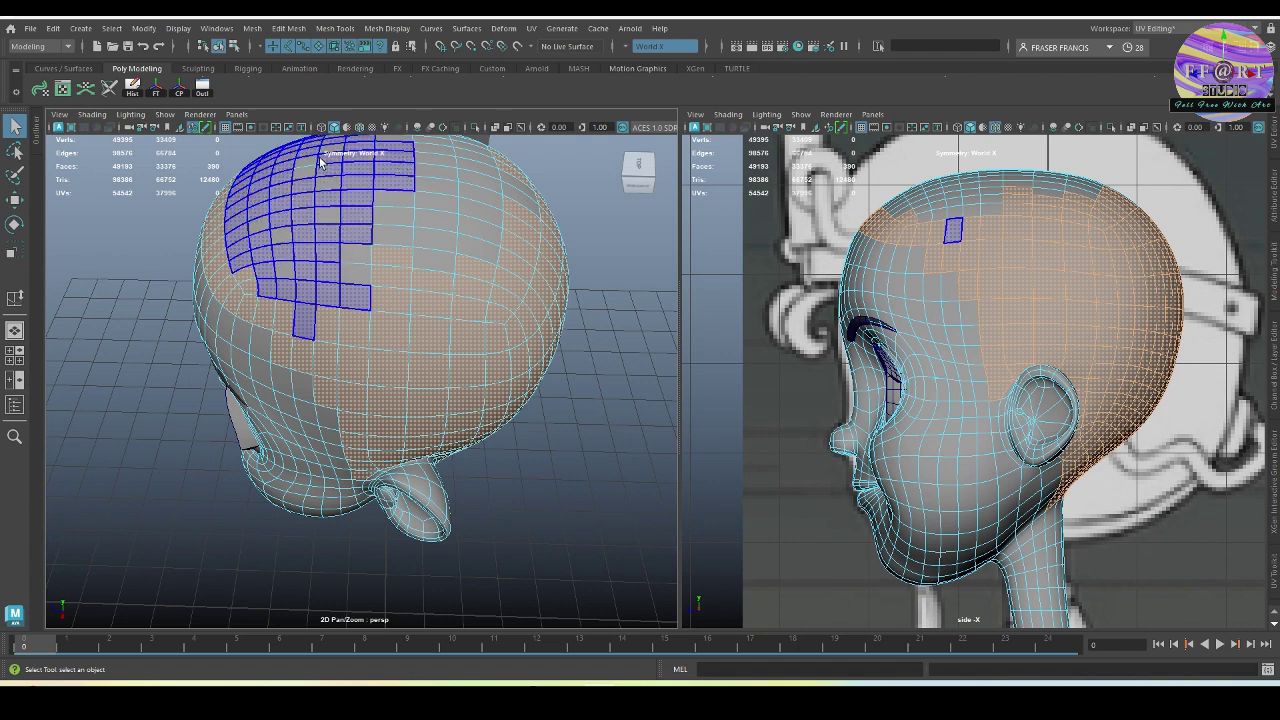
left_click_drag(321, 163, 435, 233, "shift")
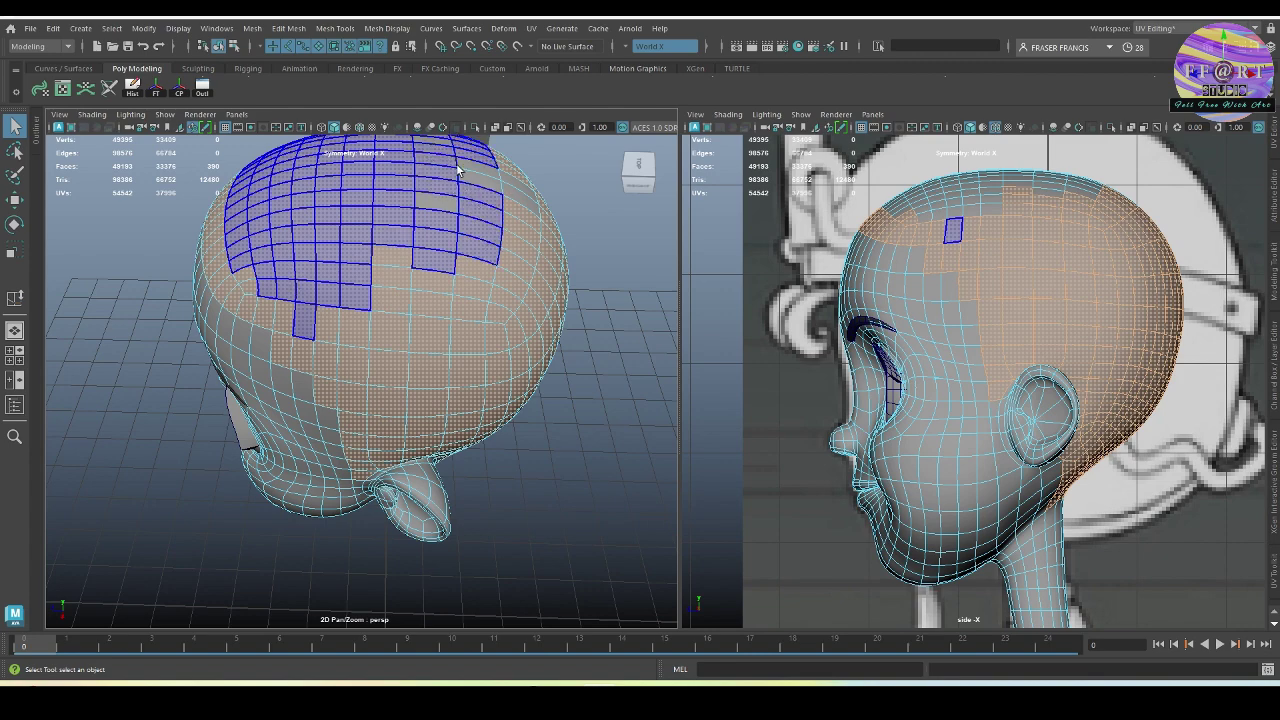
left_click_drag(528, 195, 532, 200, "shift")
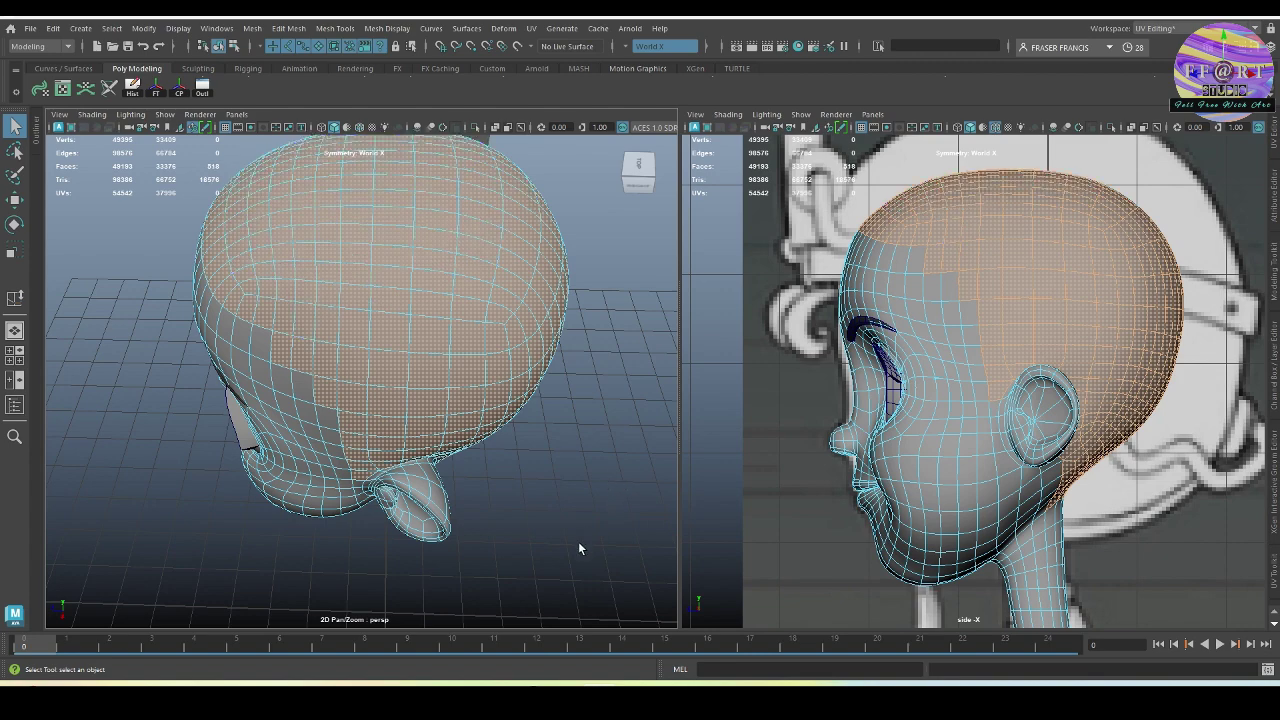
left_click_drag(579, 548, 619, 478, "alt")
key("space")
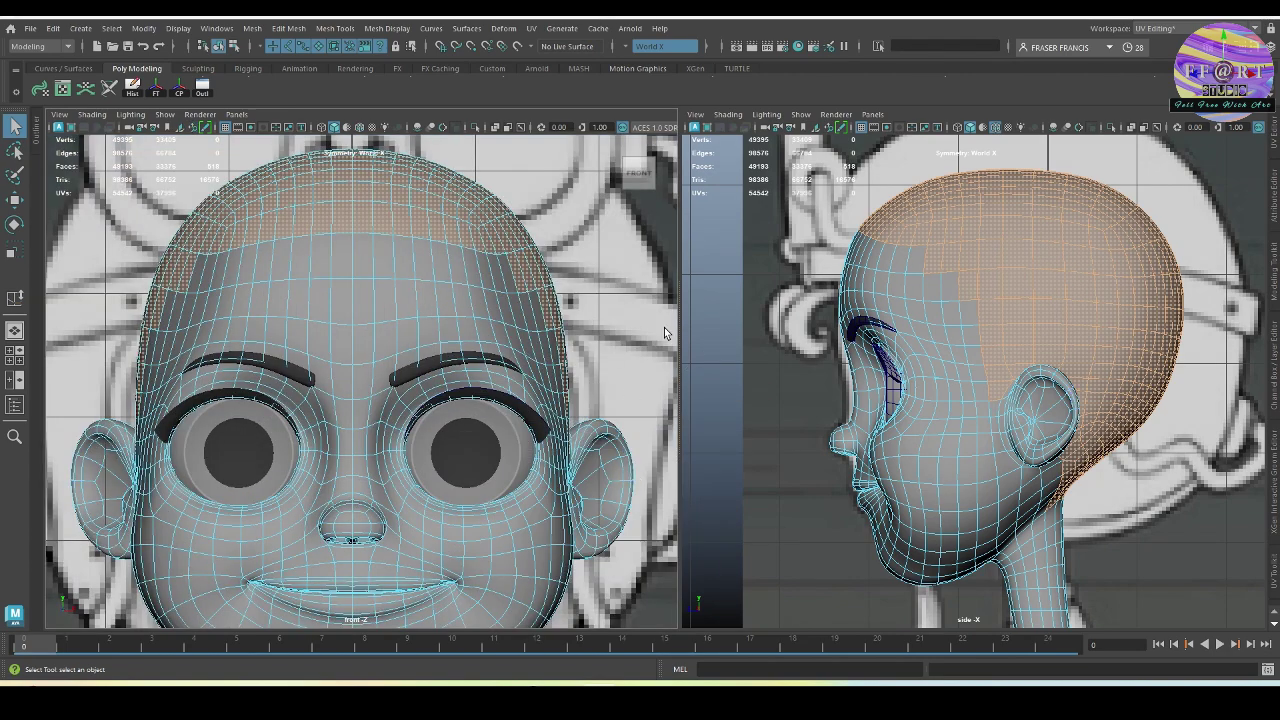
Step: Examine the scalp face selection in perspective from the front, side and back of the head
key("space")
left_click_drag(615, 330, 628, 372)
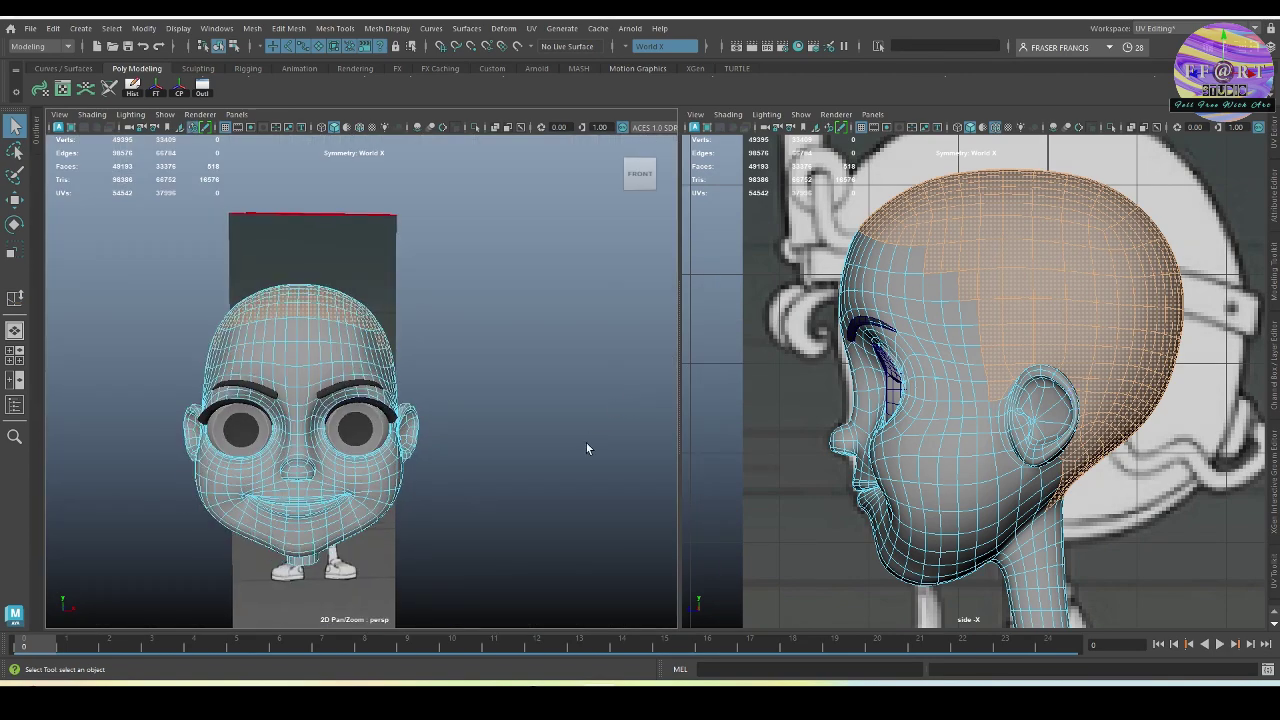
left_click_drag(586, 448, 348, 376, "alt")
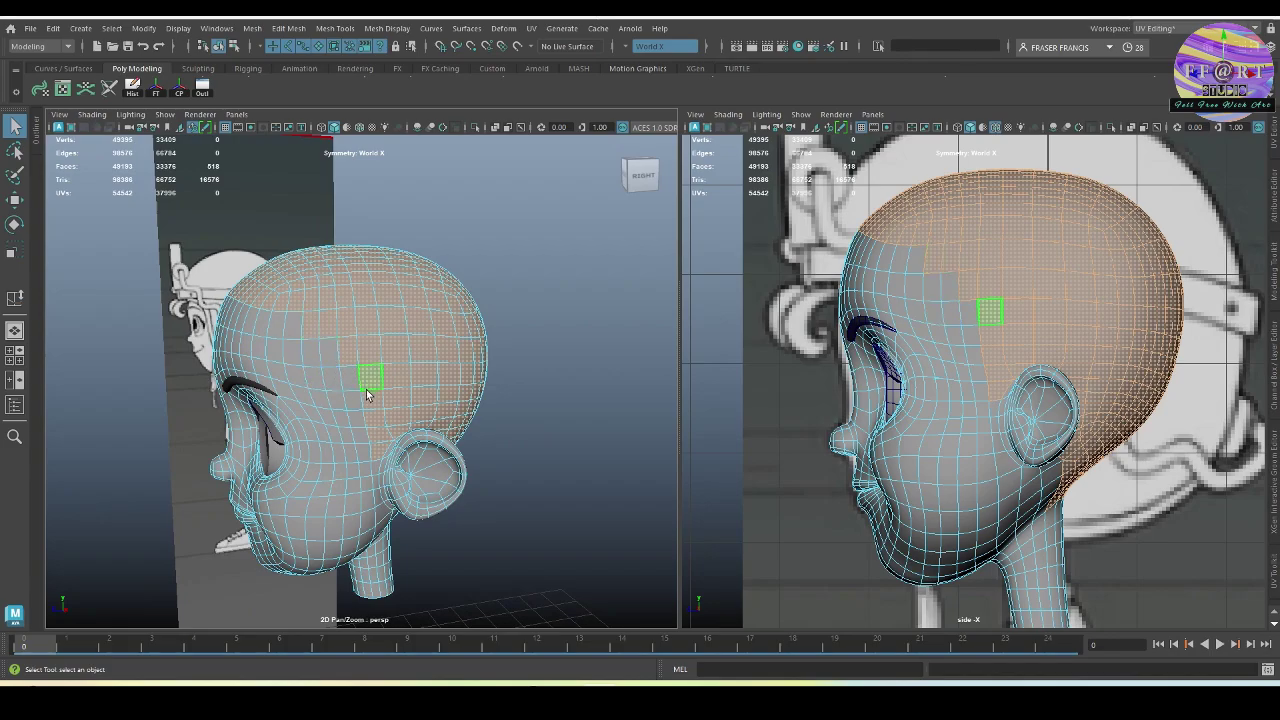
left_click_drag(625, 412, 373, 500, "alt")
scroll(519, 503, "up", 4)
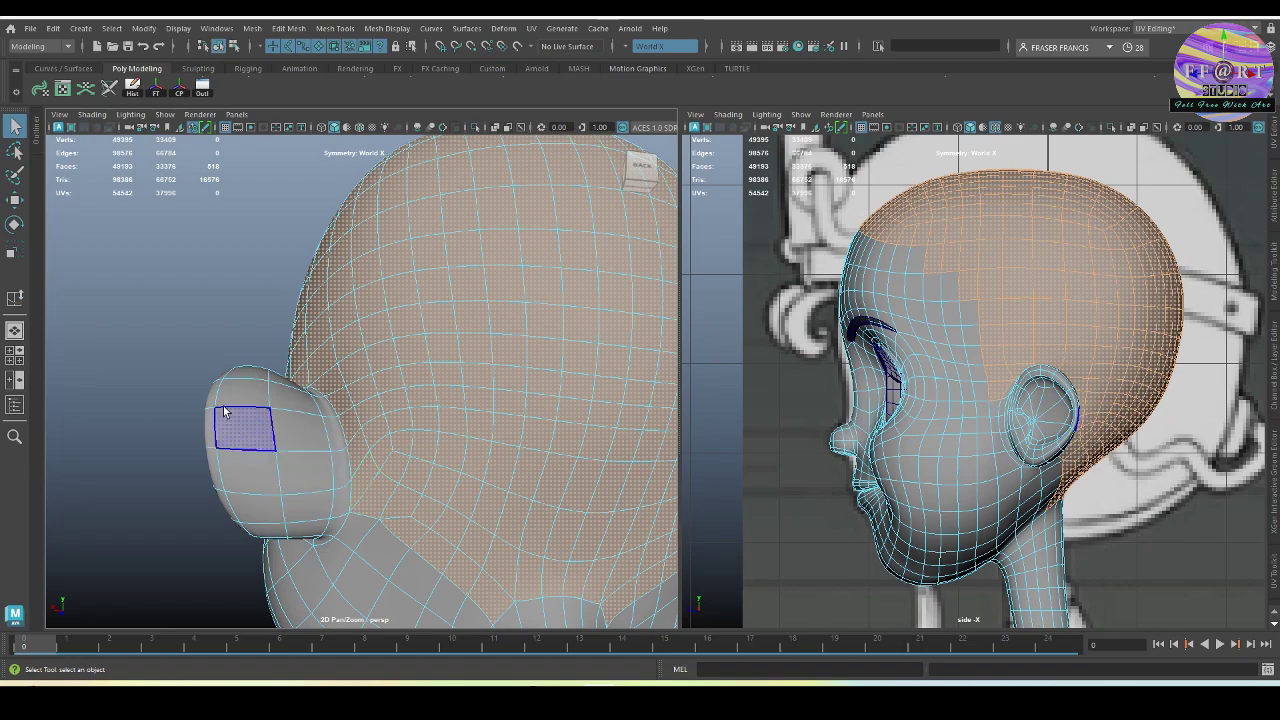
left_click_drag(224, 411, 438, 511, "alt")
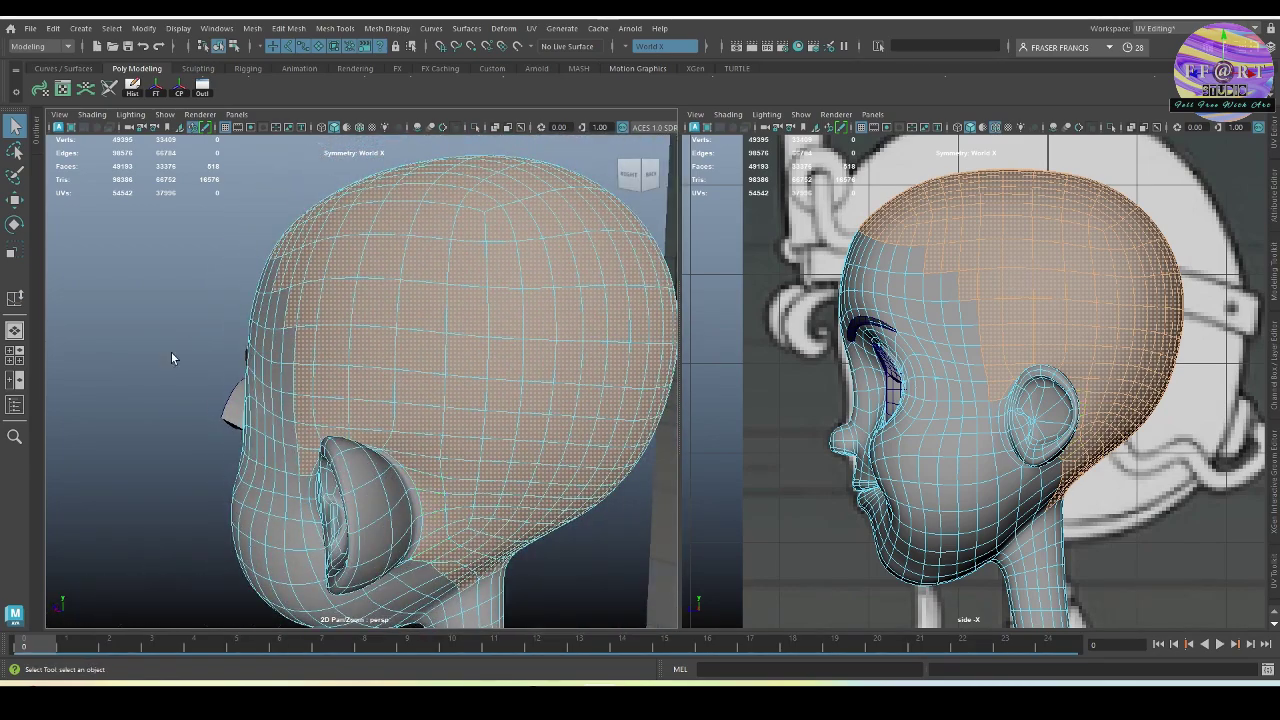
left_click_drag(171, 358, 286, 342, "alt")
right_click_drag(538, 434, 490, 438, "alt")
left_click_drag(490, 438, 449, 416, "alt")
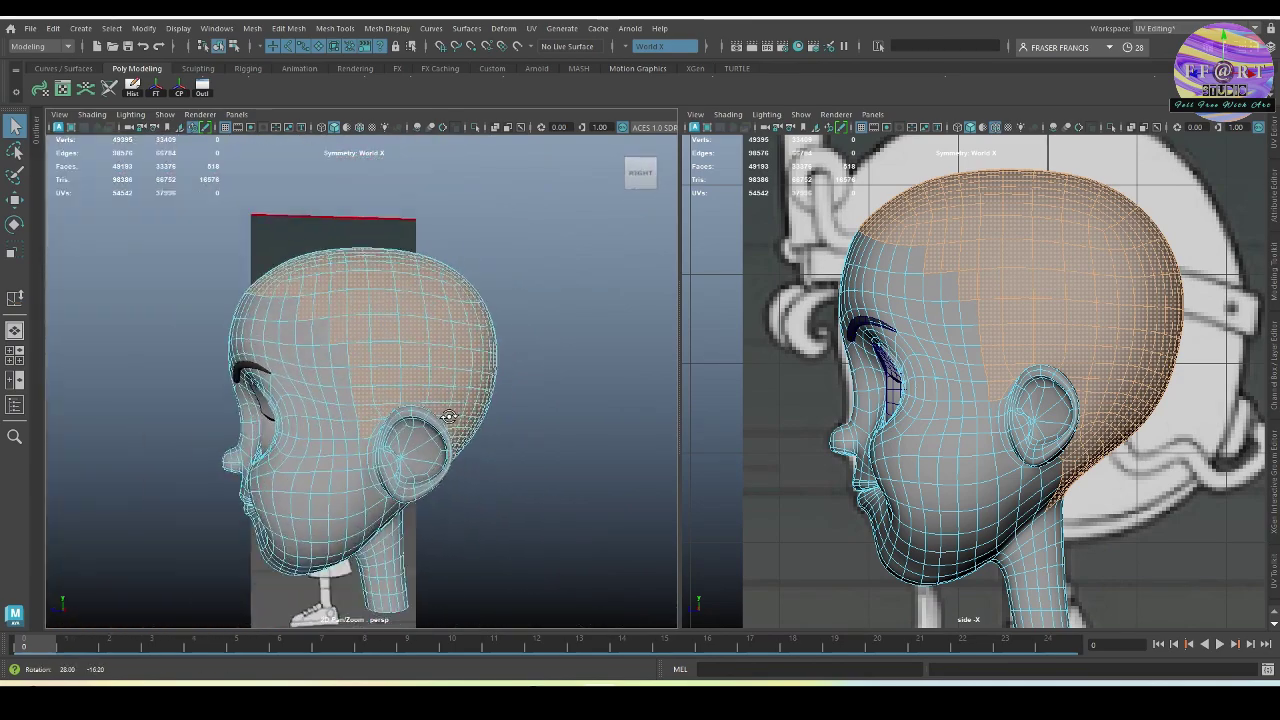
Step: Add the face in front of the ear and the stepped faces along the temple hairline to the scalp selection
right_click_drag(449, 416, 543, 461, "alt")
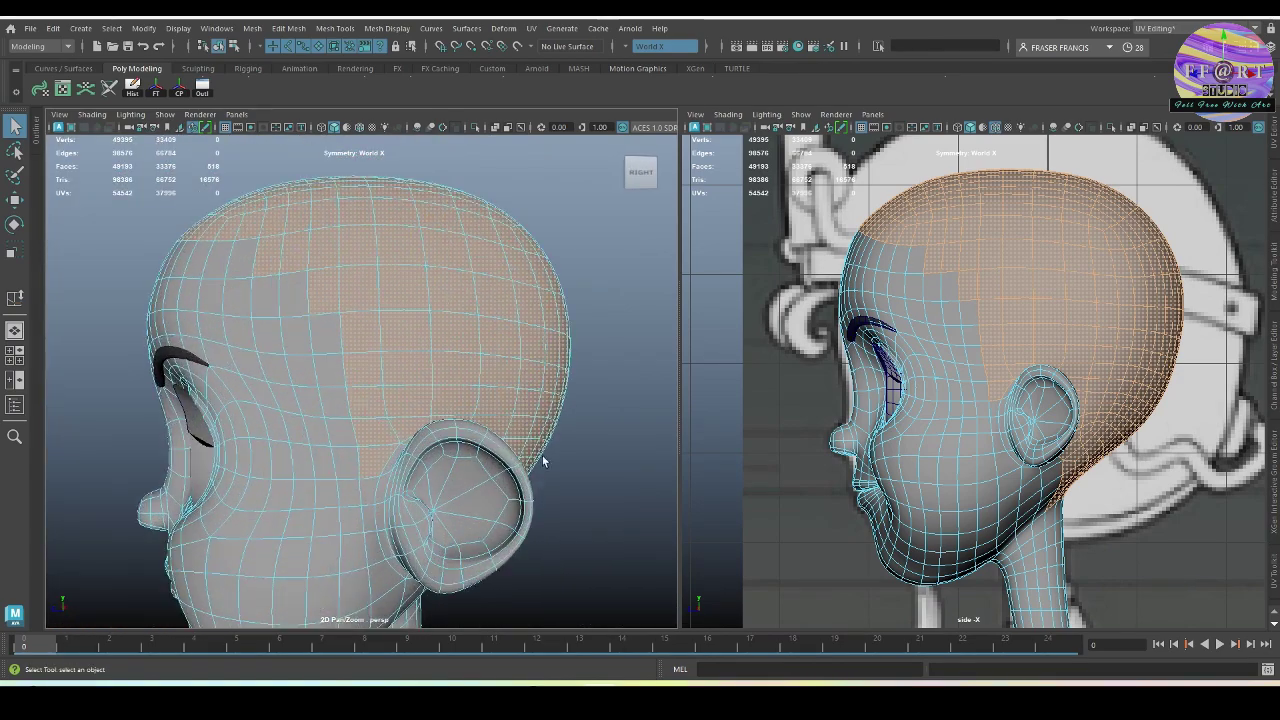
left_click(373, 490, "shift")
mouse_move(617, 493)
left_mouse_down("alt")
mouse_move(591, 494)
mouse_move(628, 488)
left_mouse_up("alt")
right_click_drag(628, 488, 572, 490, "alt")
left_click_drag(572, 490, 472, 495, "alt")
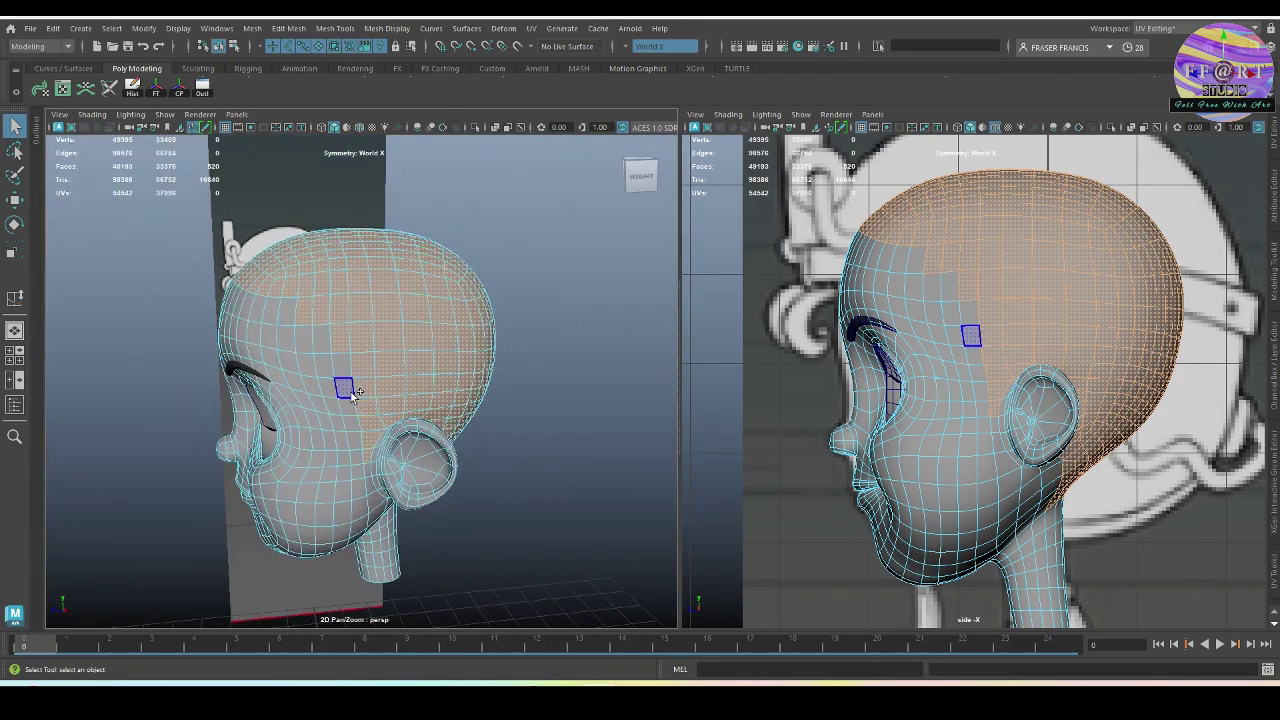
left_click(343, 368, "shift")
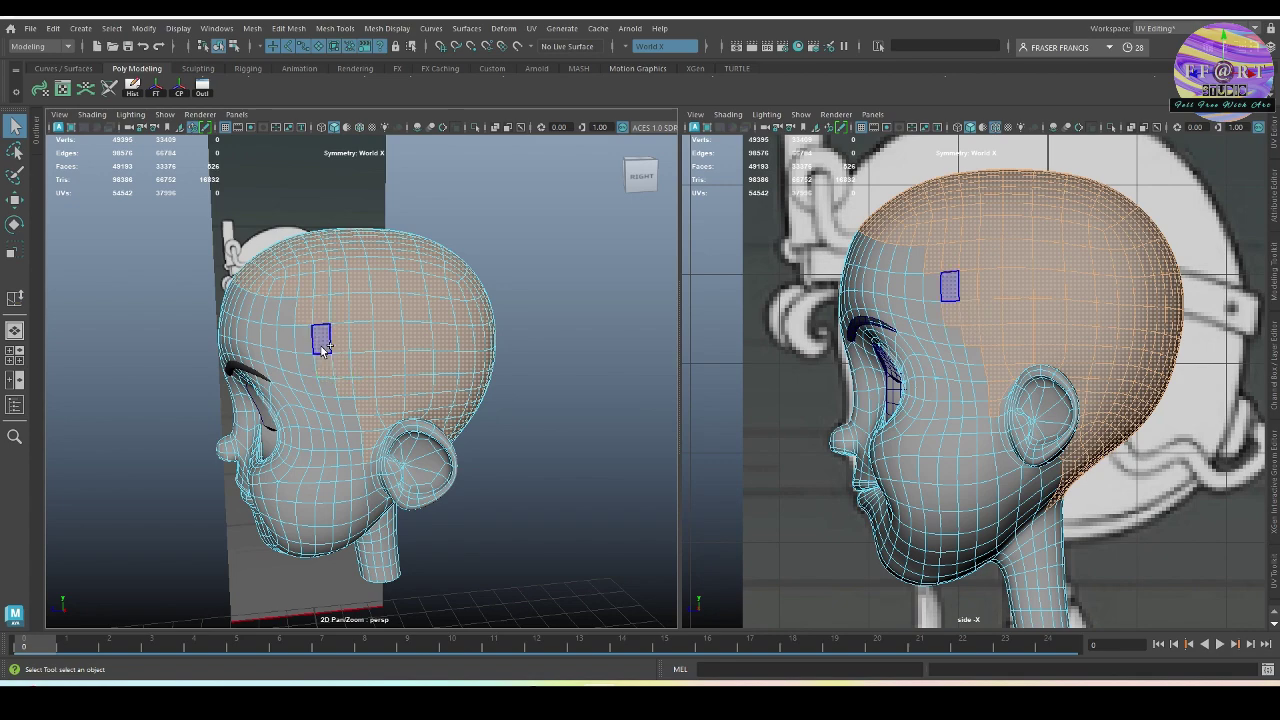
left_click_drag(555, 414, 498, 424, "alt")
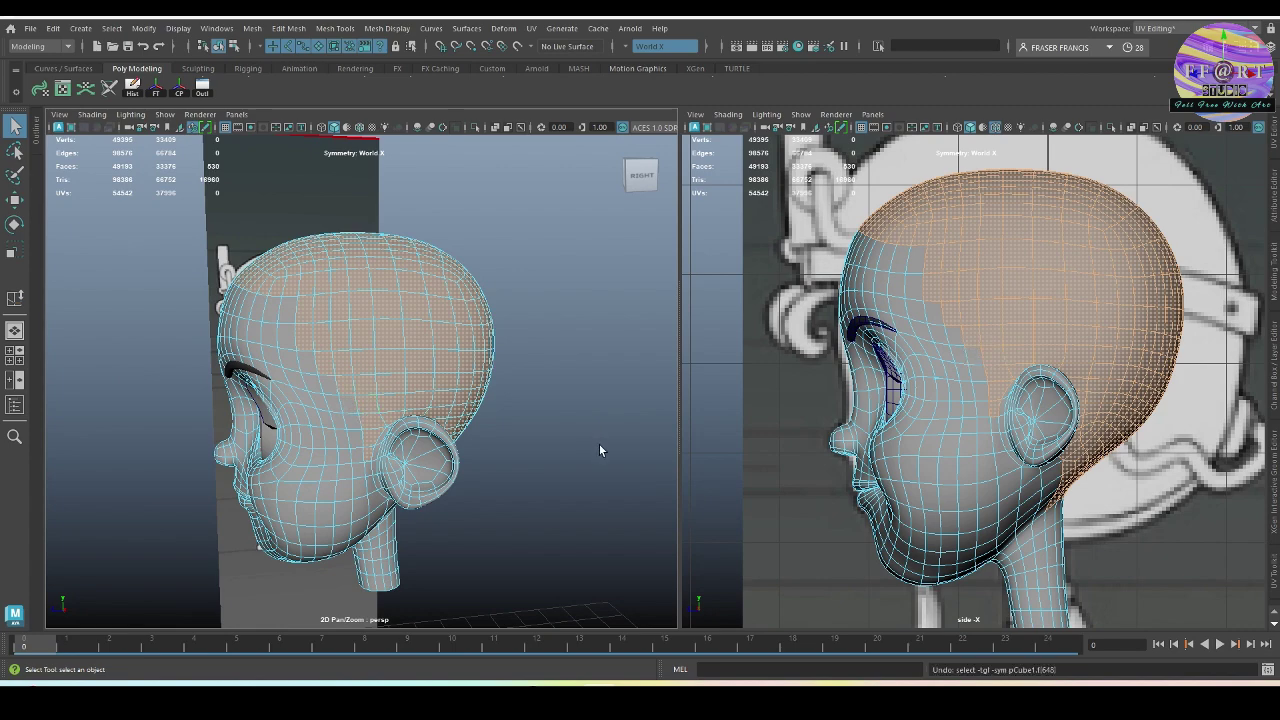
left_click_drag(600, 449, 470, 410, "alt")
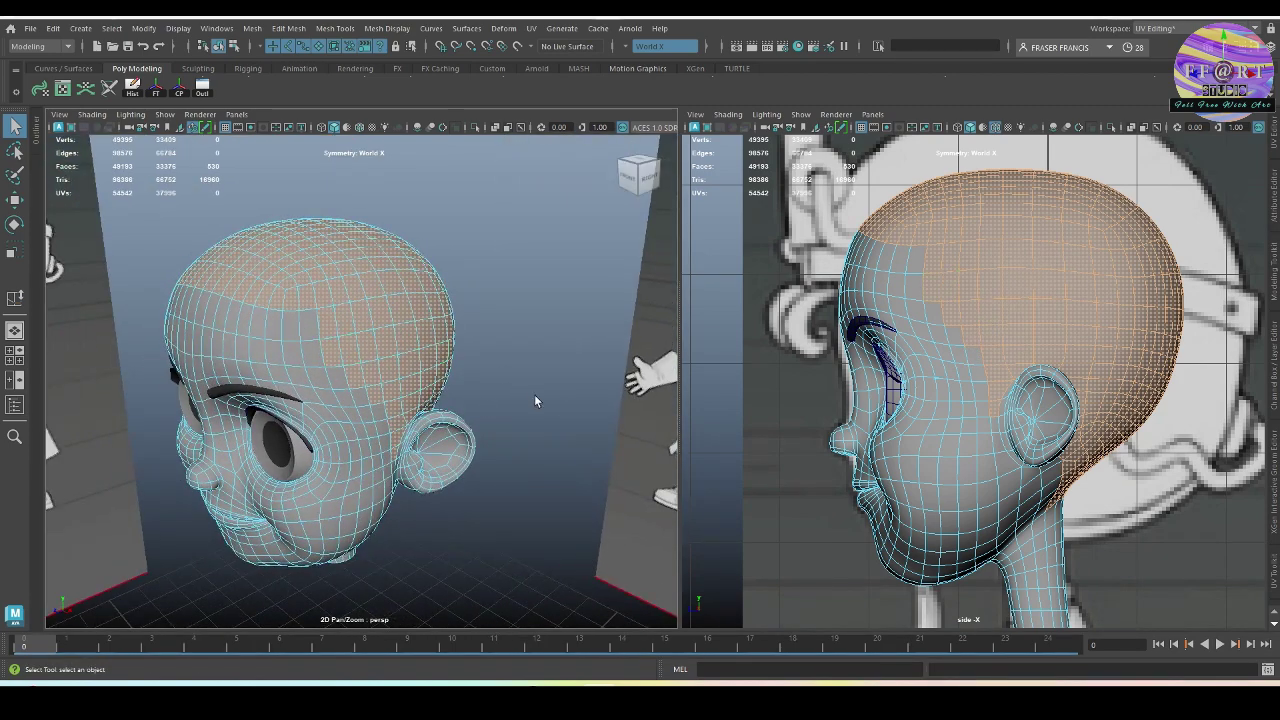
right_click_drag(535, 398, 497, 400, "alt")
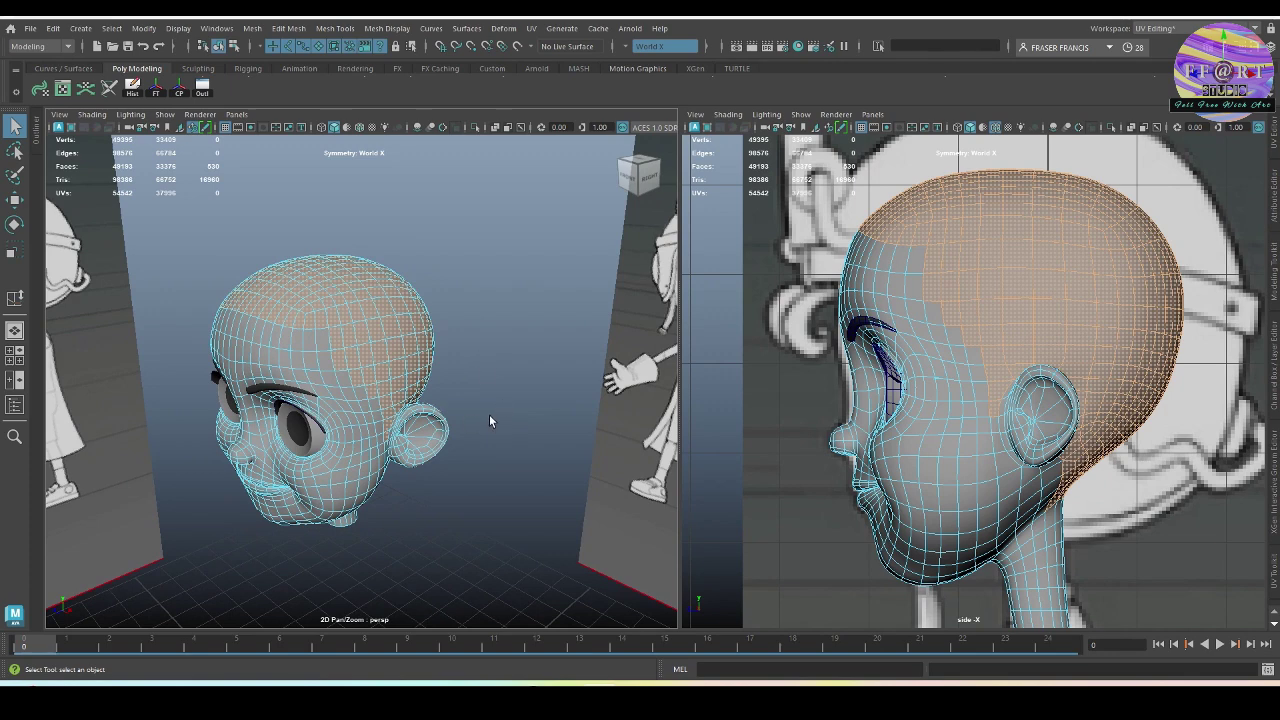
Step: Duplicate the selected scalp faces into a separate hair shell and select that shell as an object
right_click(480, 233, "shift")
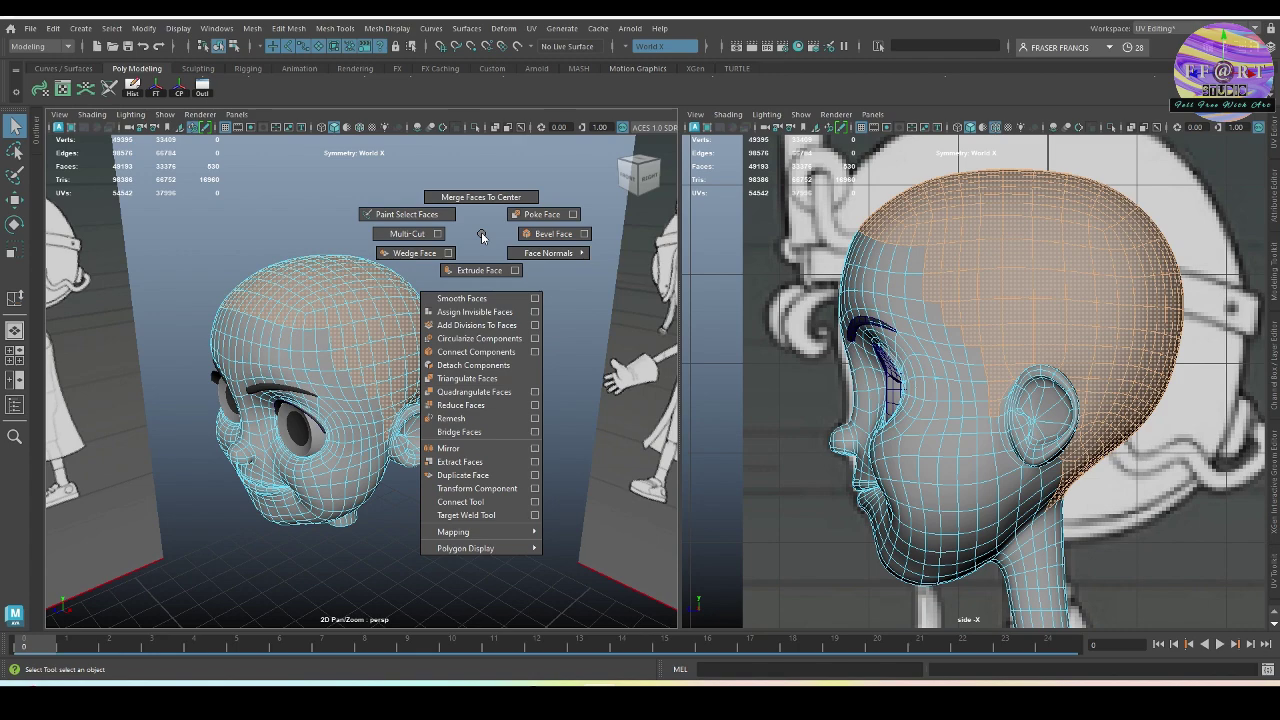
left_click(495, 476)
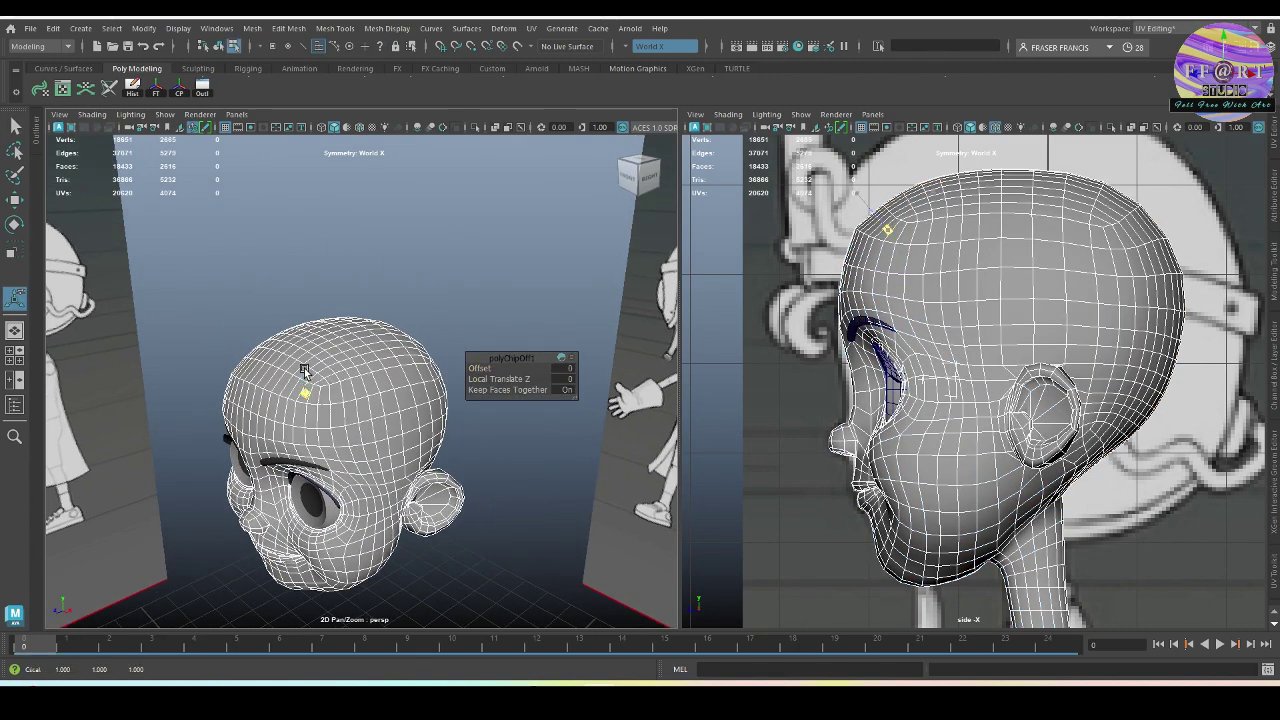
left_click(446, 273)
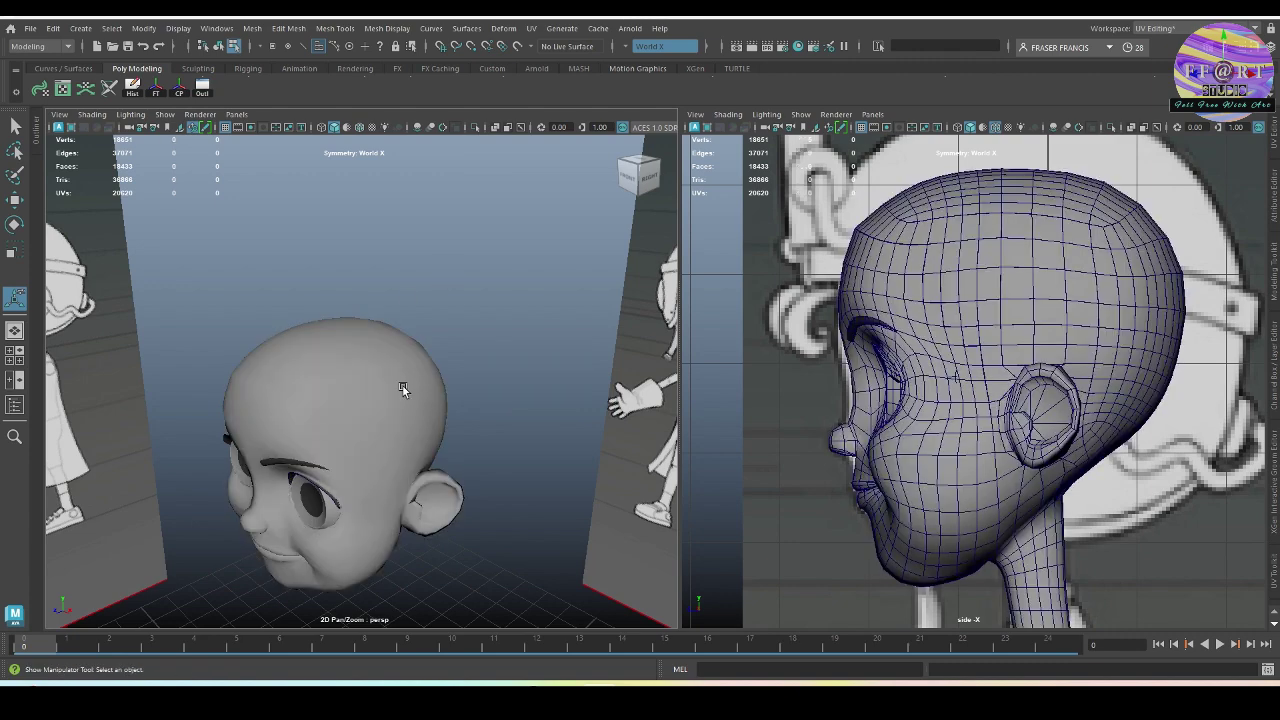
right_click_drag(403, 386, 576, 218)
left_click(434, 366)
left_click_drag(434, 366, 381, 407, "alt")
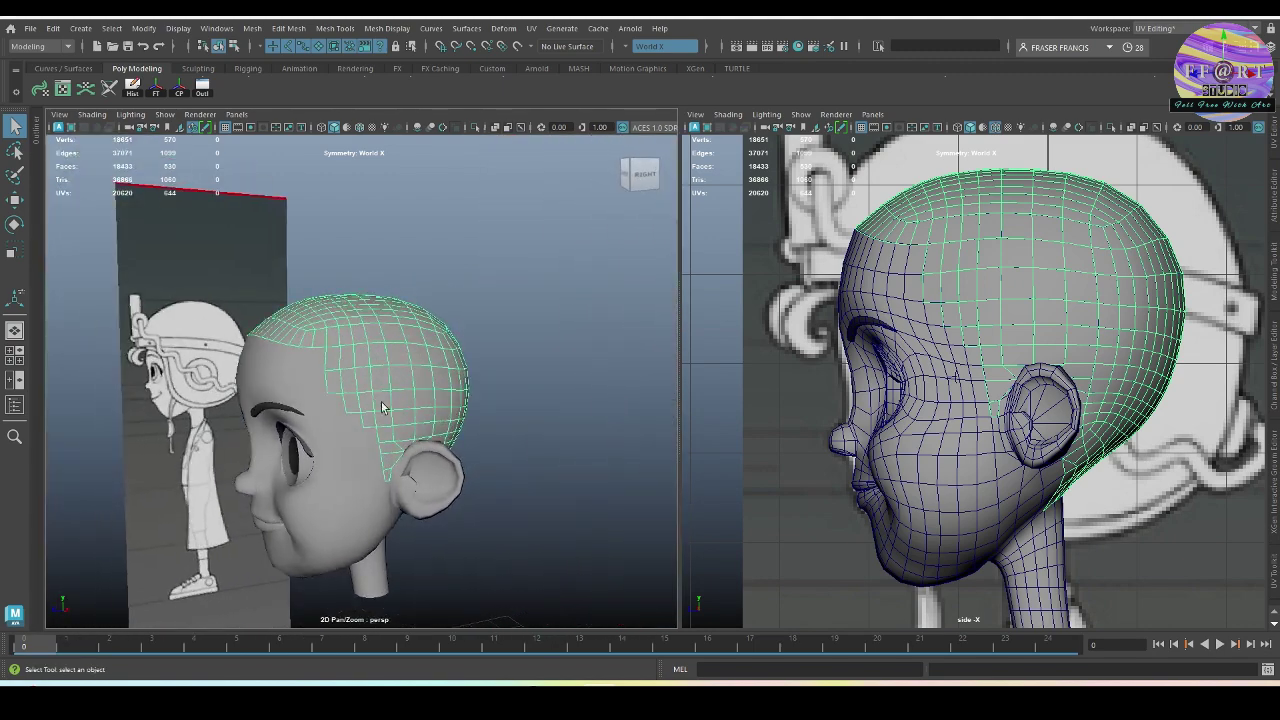
Step: Preview the hair shell with smoothing and return it to the unsmoothed display
key("3")
mouse_move(477, 398)
left_mouse_down("alt")
mouse_move(577, 389)
mouse_move(468, 403)
left_mouse_up("alt")
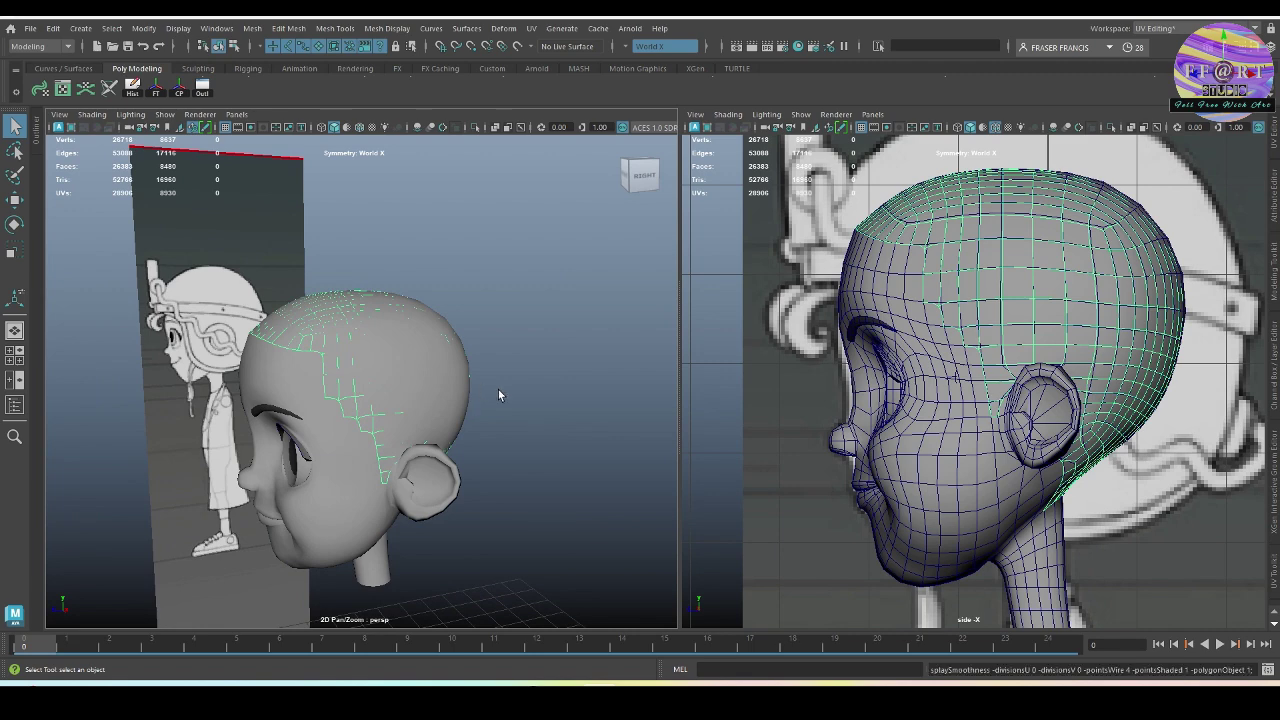
key("1")
mouse_move(532, 478)
left_mouse_down("alt")
mouse_move(510, 423)
mouse_move(495, 440)
mouse_move(524, 457)
left_mouse_up("alt")
Step: Extrude the hair shell's faces outward to give it thickness, and reselect the shell in object mode
scroll(874, 92, "up", 1)
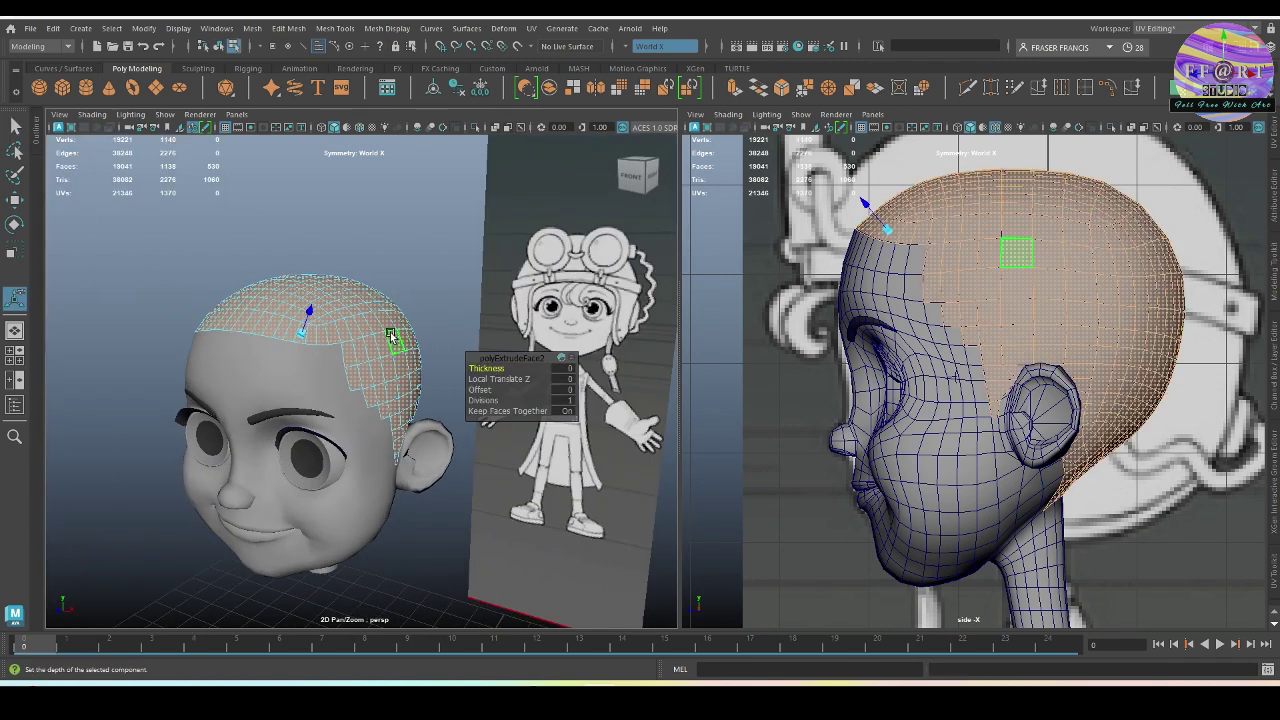
left_click_drag(314, 308, 313, 302)
left_click(448, 327)
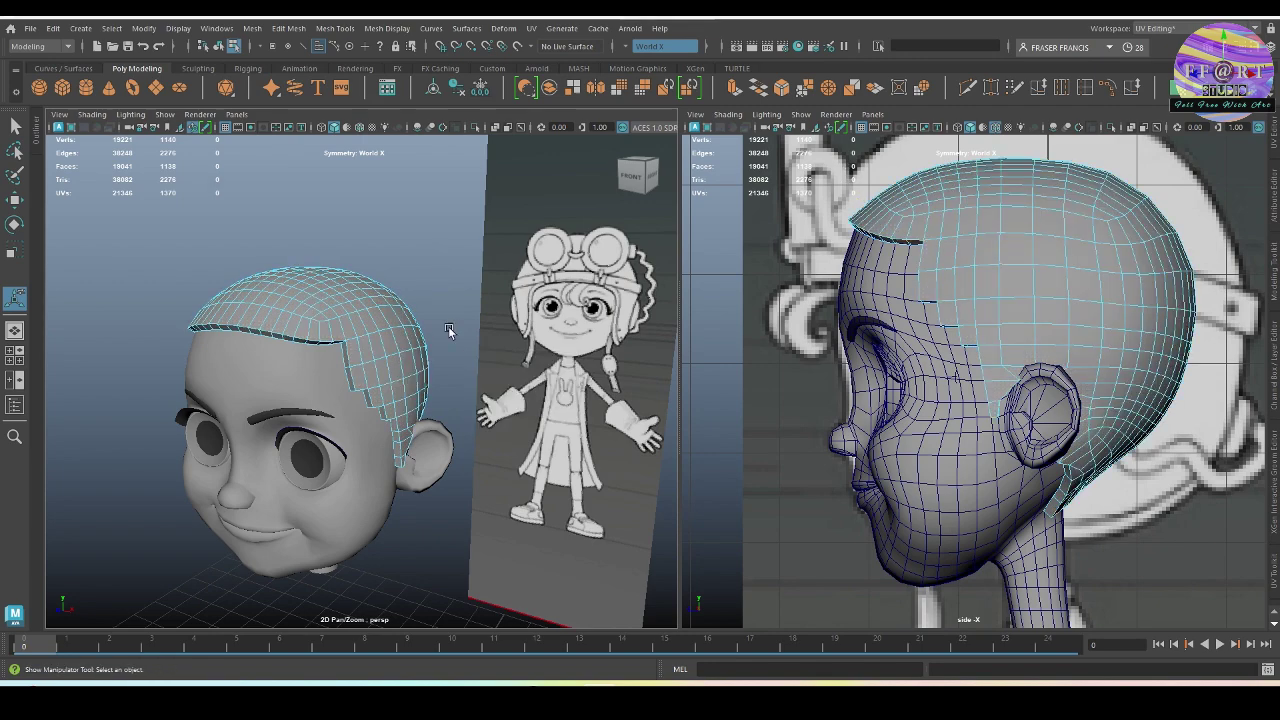
middle_click_drag(453, 412, 417, 378, "alt")
left_click_drag(417, 378, 360, 367, "alt")
right_click_drag(360, 367, 397, 293)
key("q")
left_click(476, 400)
mouse_move(476, 400)
left_mouse_down("alt")
mouse_move(382, 420)
mouse_move(462, 413)
left_mouse_up("alt")
left_click(378, 347)
left_click_drag(378, 347, 441, 338, "alt")
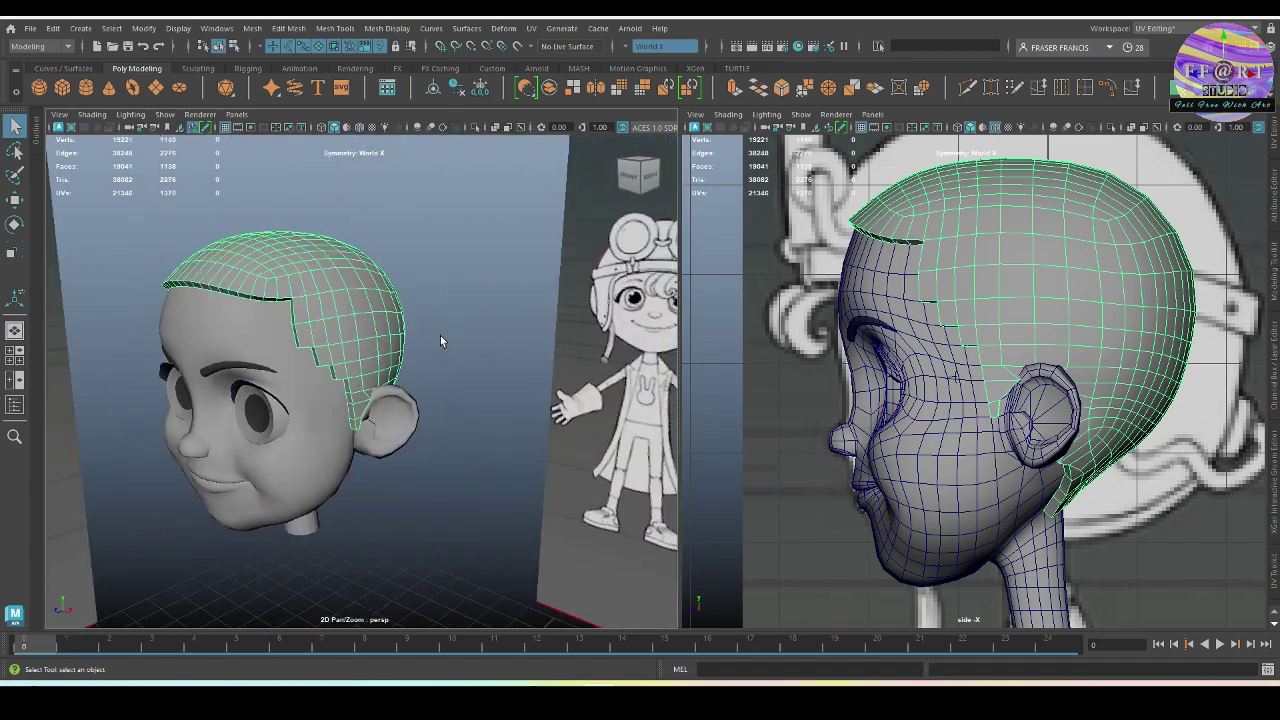
Step: Switch the hair shell to vertex editing and adjust the protruding corner vertices at the upper temple hairline
right_click_drag(441, 338, 489, 382, "alt")
middle_click_drag(489, 382, 524, 398, "alt")
mouse_move(524, 398)
left_mouse_down("alt")
mouse_move(359, 385)
mouse_move(371, 371)
mouse_move(286, 386)
mouse_move(257, 363)
mouse_move(210, 369)
mouse_move(366, 426)
left_mouse_up("alt")
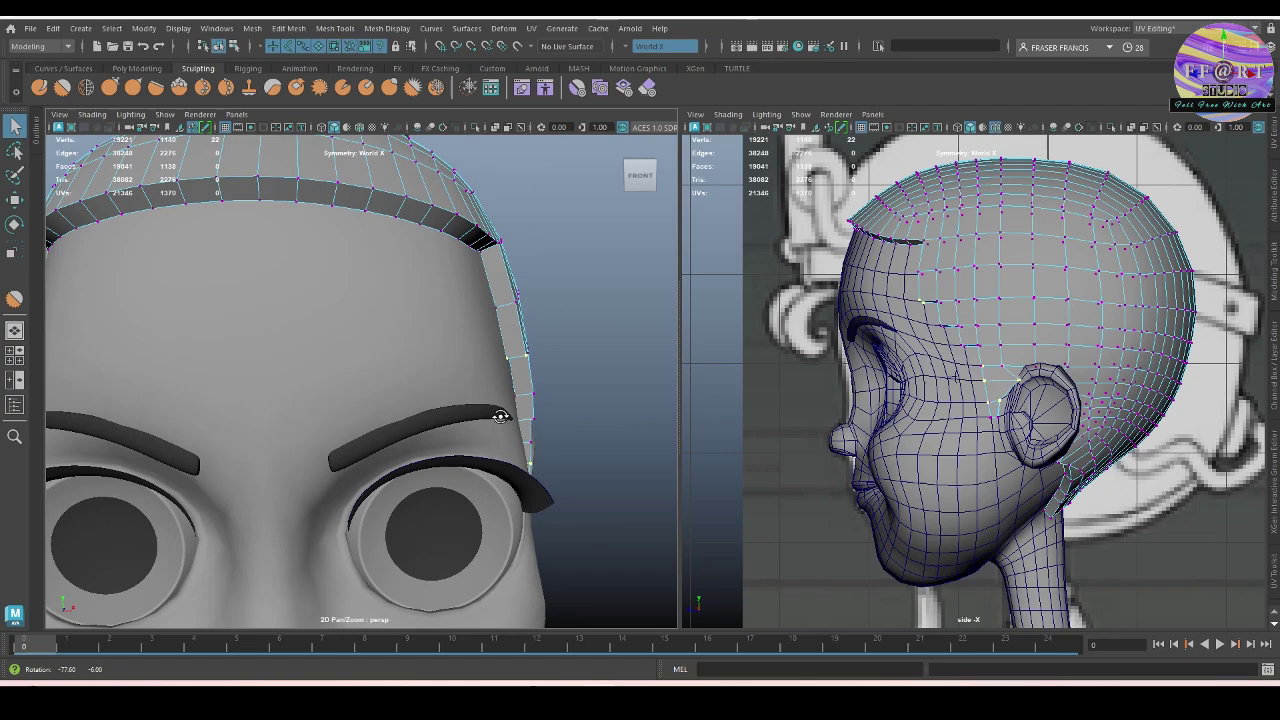
mouse_move(500, 417)
left_mouse_down("alt")
mouse_move(386, 426)
mouse_move(430, 385)
mouse_move(476, 383)
mouse_move(420, 388)
left_mouse_up("alt")
scroll(450, 437, "down", 3)
key("w")
scroll(386, 426, "down", 5)
left_click_drag(290, 374, 314, 397)
left_click_drag(301, 456, 190, 440, "alt")
scroll(443, 331, "up", 5)
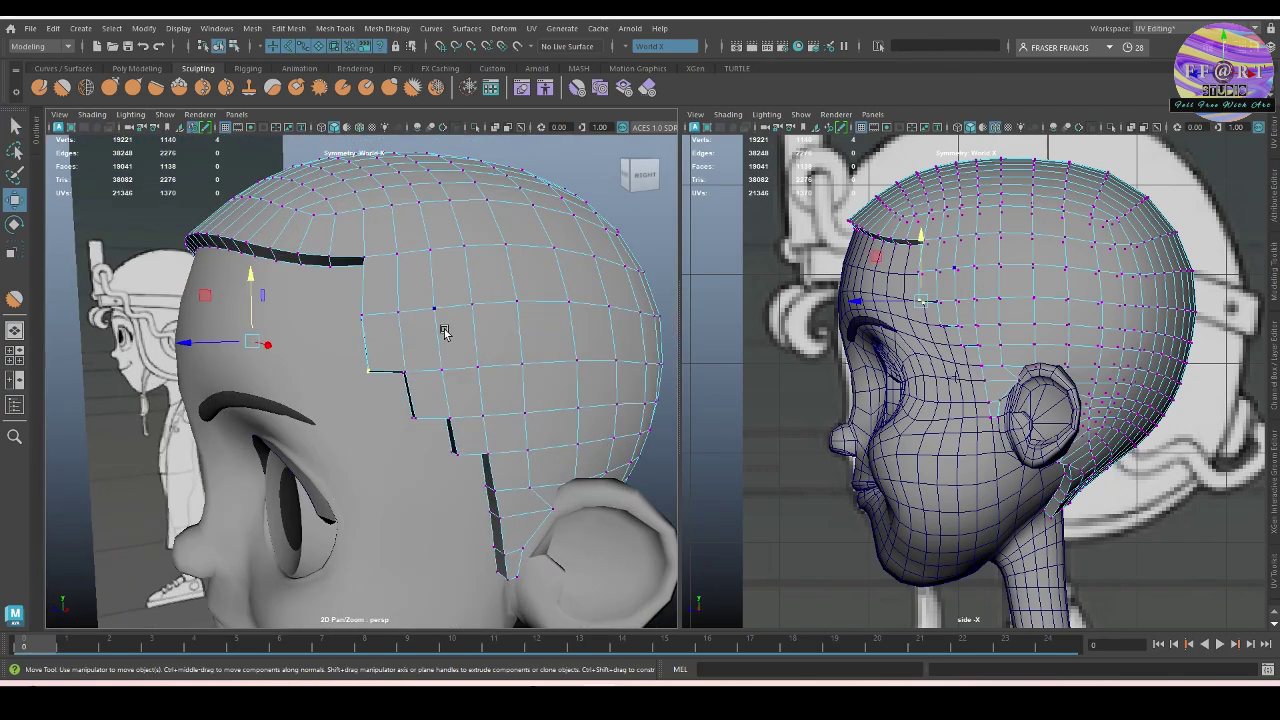
left_click_drag(270, 395, 425, 397, "alt")
scroll(440, 347, "up", 5)
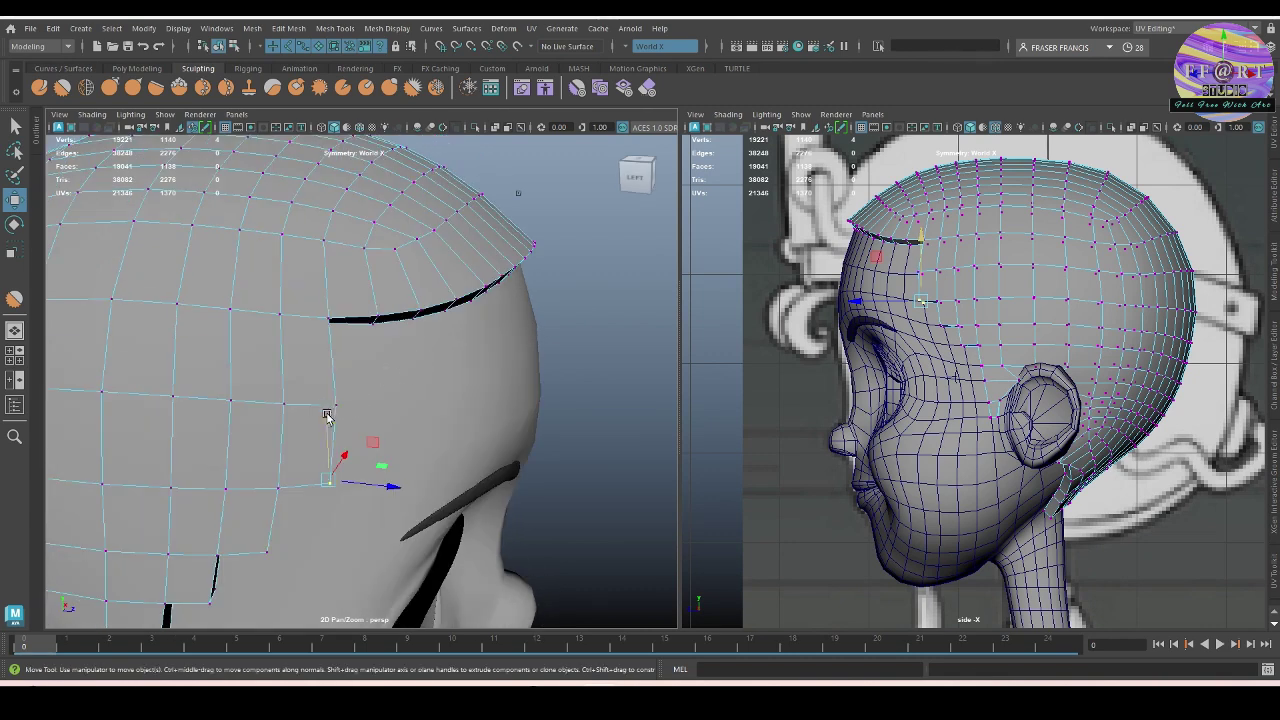
left_click_drag(328, 420, 328, 402)
Step: Move the lower stepped corner vertices of the temple hairline into a smooth diagonal edge
left_click_drag(396, 467, 440, 486)
left_click_drag(518, 446, 510, 497)
left_click_drag(566, 470, 546, 472)
left_click_drag(535, 495, 499, 469, "alt")
left_click_drag(499, 469, 480, 469, "alt")
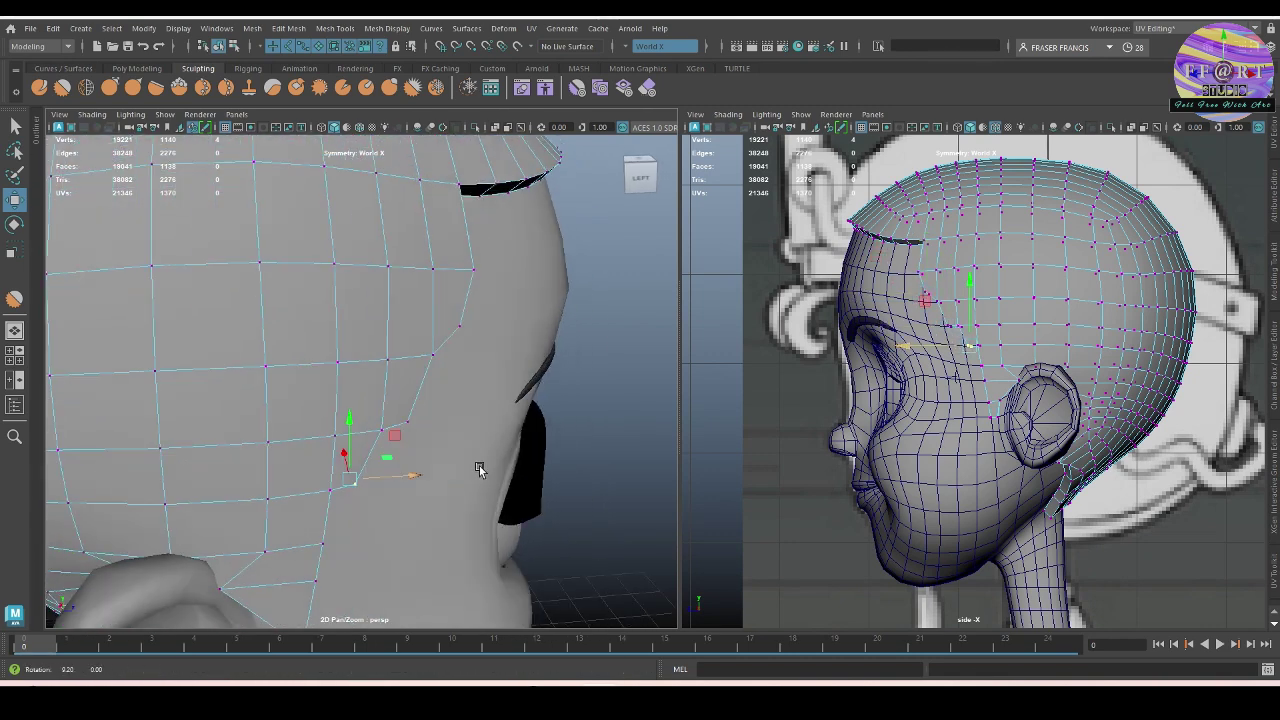
left_click_drag(367, 404, 392, 447)
left_click_drag(386, 376, 387, 391)
left_click_drag(422, 347, 444, 366)
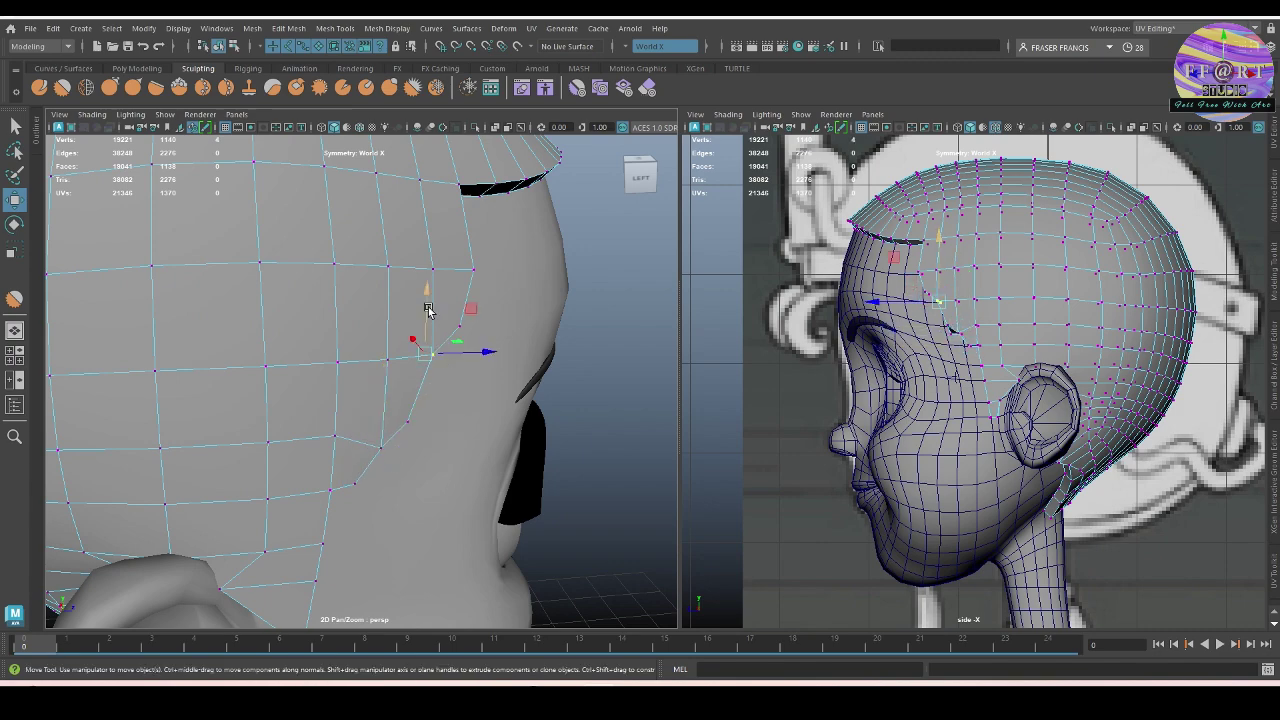
left_click_drag(428, 305, 434, 323)
left_click_drag(484, 371, 479, 371)
Step: Adjust the hair shell's vertices just behind the diagonal temple hairline
left_click_drag(479, 371, 390, 368, "alt")
mouse_move(378, 354)
left_mouse_down()
mouse_move(396, 374)
mouse_move(364, 368)
left_mouse_up()
left_click_drag(313, 346, 364, 418)
left_click_drag(316, 388, 346, 425)
left_click_drag(346, 425, 346, 354, "alt")
Step: Reposition the sideburn vertices in front of the ear to refine the hair shell's edge
left_click_drag(415, 405, 360, 562, "alt")
left_click_drag(363, 567, 303, 531)
left_click_drag(345, 552, 331, 532)
mouse_move(345, 570)
left_mouse_down("alt")
mouse_move(383, 580)
mouse_move(371, 551)
mouse_move(351, 557)
left_mouse_up("alt")
scroll(400, 530, "up", 2)
left_click_drag(418, 535, 370, 430, "alt")
left_click_drag(372, 422, 270, 388)
left_click_drag(344, 404, 356, 443, "alt")
left_click_drag(489, 404, 440, 440, "alt")
Step: Turn on X-ray display and reposition the hair shell's vertices hidden around the ear
key("4")
left_click_drag(408, 384, 340, 346)
mouse_move(420, 440)
left_mouse_down("alt")
mouse_move(440, 455)
mouse_move(334, 336)
left_mouse_up("alt")
key("5")
left_click(495, 127)
left_click_drag(449, 321, 462, 330, "alt")
left_click_drag(426, 396, 463, 363)
left_click_drag(493, 252, 496, 241)
left_click_drag(458, 346, 383, 371, "alt")
left_click_drag(352, 295, 353, 287)
left_click_drag(393, 358, 431, 331)
Step: Shift the vertices behind the ear along the depth axis, and turn X-ray display off
left_click_drag(434, 468, 429, 437)
left_click_drag(429, 437, 458, 440, "alt")
left_click_drag(463, 388, 516, 504)
left_click_drag(434, 452, 458, 458)
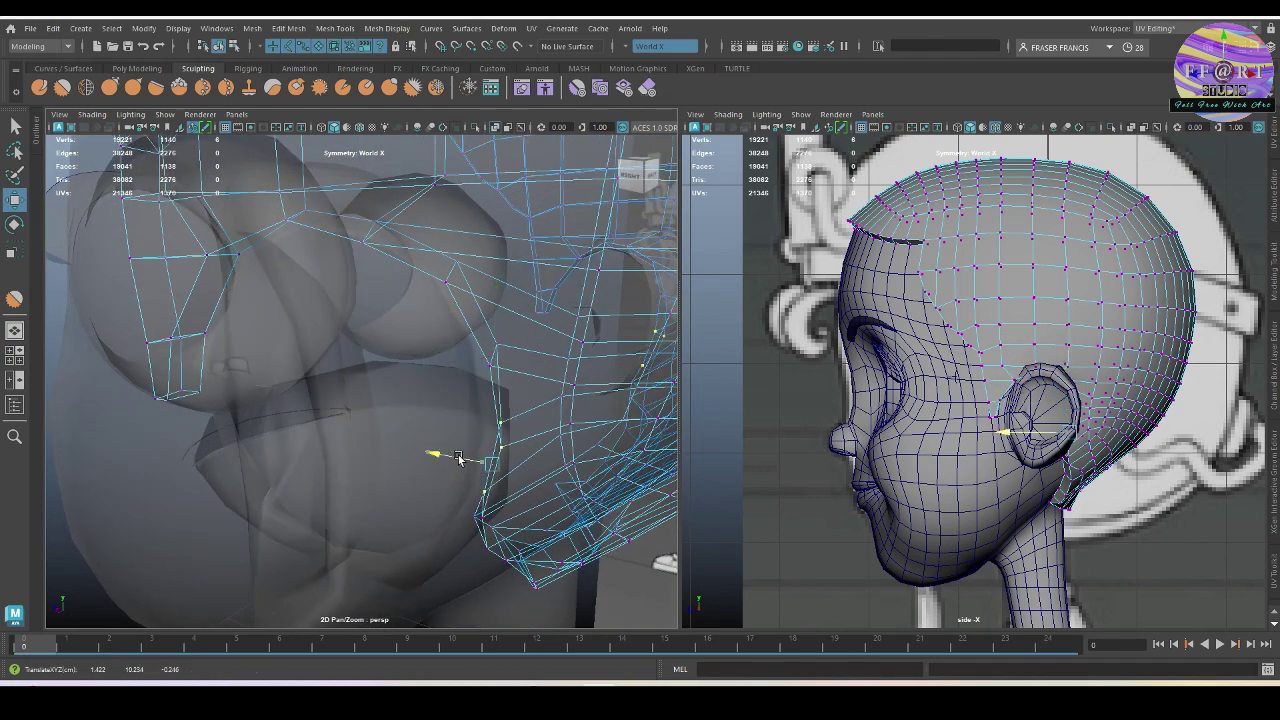
left_click(494, 128)
Step: Move the vertices at the front top of the ear along the depth axis
mouse_move(566, 443)
left_mouse_down("alt")
mouse_move(543, 466)
mouse_move(500, 450)
left_mouse_up("alt")
key("4")
left_click_drag(338, 505, 440, 425)
key("5")
left_click_drag(389, 418, 388, 412)
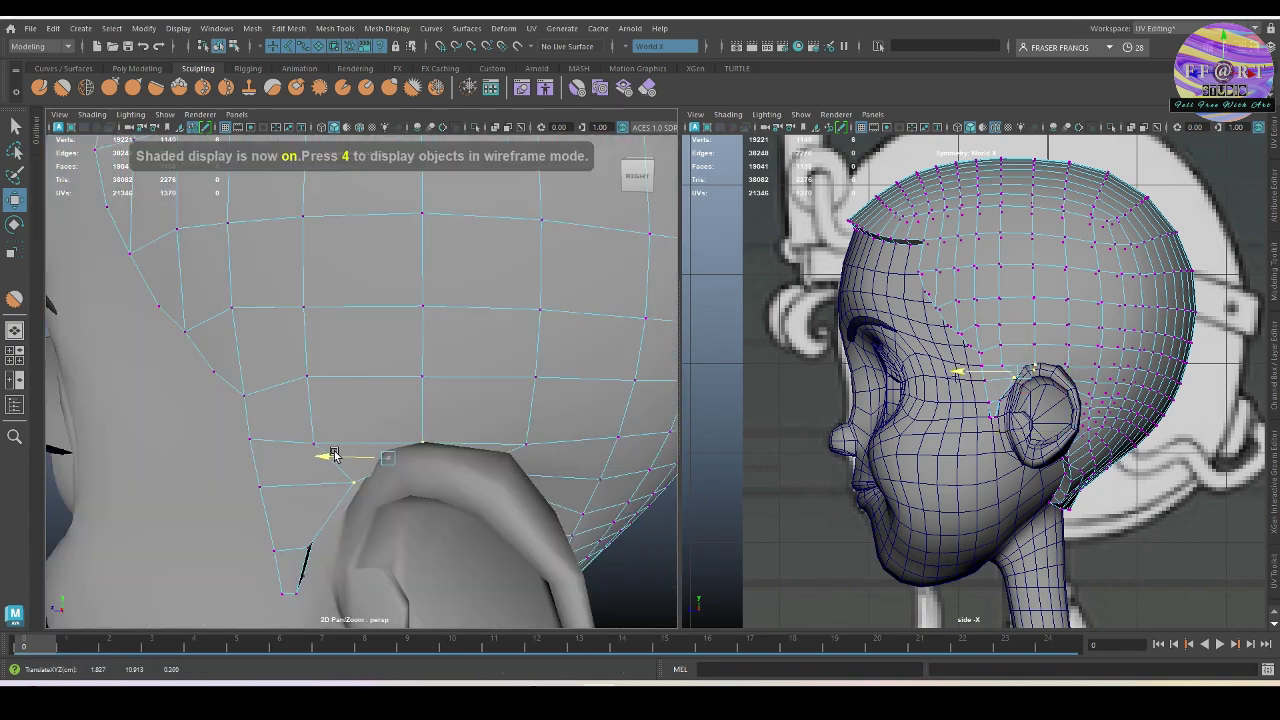
left_click_drag(334, 455, 329, 455)
Step: Enable soft selection and adjust the vertices above and around the ear to fit the shell's lower edge to it
left_click_drag(392, 512, 440, 425)
left_click_drag(418, 388, 420, 388)
key("b")
left_click_drag(462, 511, 520, 508)
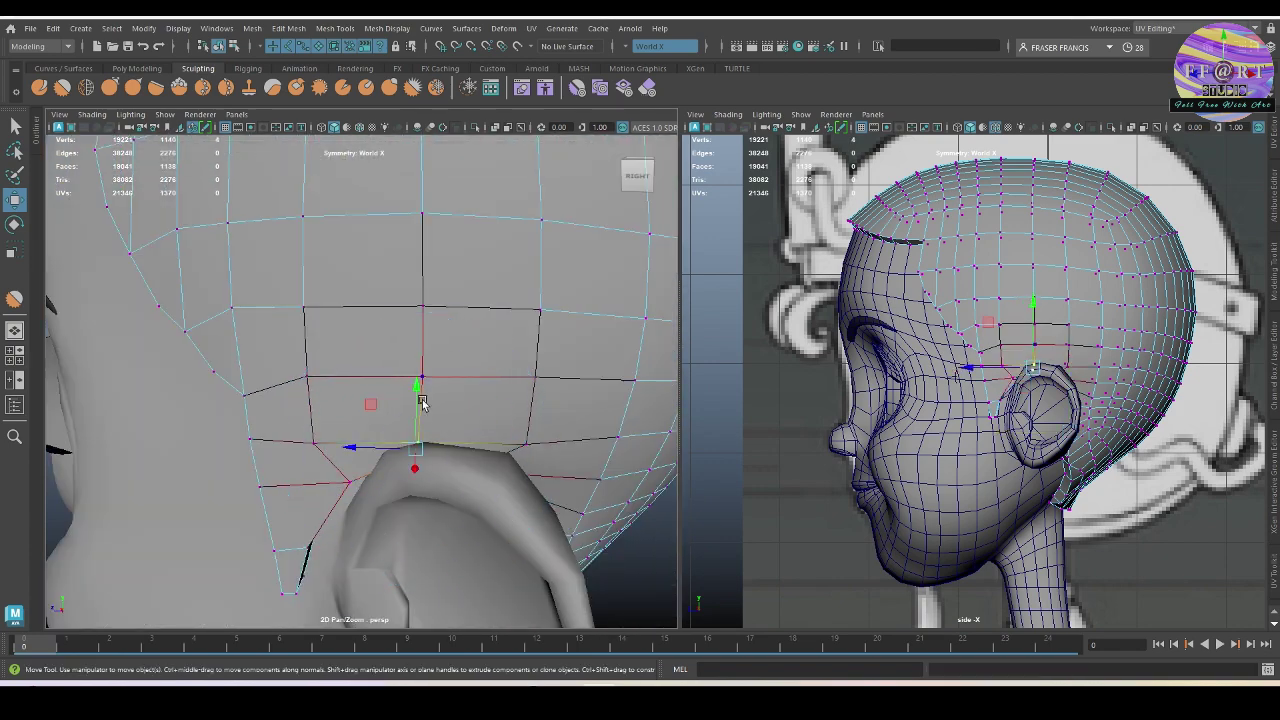
left_click_drag(418, 387, 420, 366)
left_click_drag(498, 425, 363, 523, "alt")
left_click_drag(243, 491, 313, 537)
left_click_drag(316, 537, 391, 551, "alt")
scroll(391, 551, "down", 3)
left_click_drag(297, 392, 298, 391)
left_click_drag(305, 440, 438, 434, "alt")
scroll(386, 495, "up", 4)
scroll(451, 400, "down", 5)
Step: Inspect the shape and edge of the hair shell from several sides
key("F8")
left_click(564, 469)
scroll(564, 469, "down", 3)
left_click_drag(564, 469, 438, 449, "alt")
left_click(472, 416)
scroll(414, 437, "up", 3)
right_click_drag(542, 299, 482, 300)
left_click_drag(482, 300, 429, 383, "alt")
scroll(360, 452, "up", 5)
left_click_drag(294, 465, 331, 496)
left_click_drag(331, 496, 508, 476, "alt")
left_click_drag(557, 346, 588, 368, "alt")
Step: Delete the hair shell's rim strip of faces along the hairline together with its inner layer of faces
right_click_drag(567, 299, 553, 252)
left_click(547, 305)
double_click(538, 280)
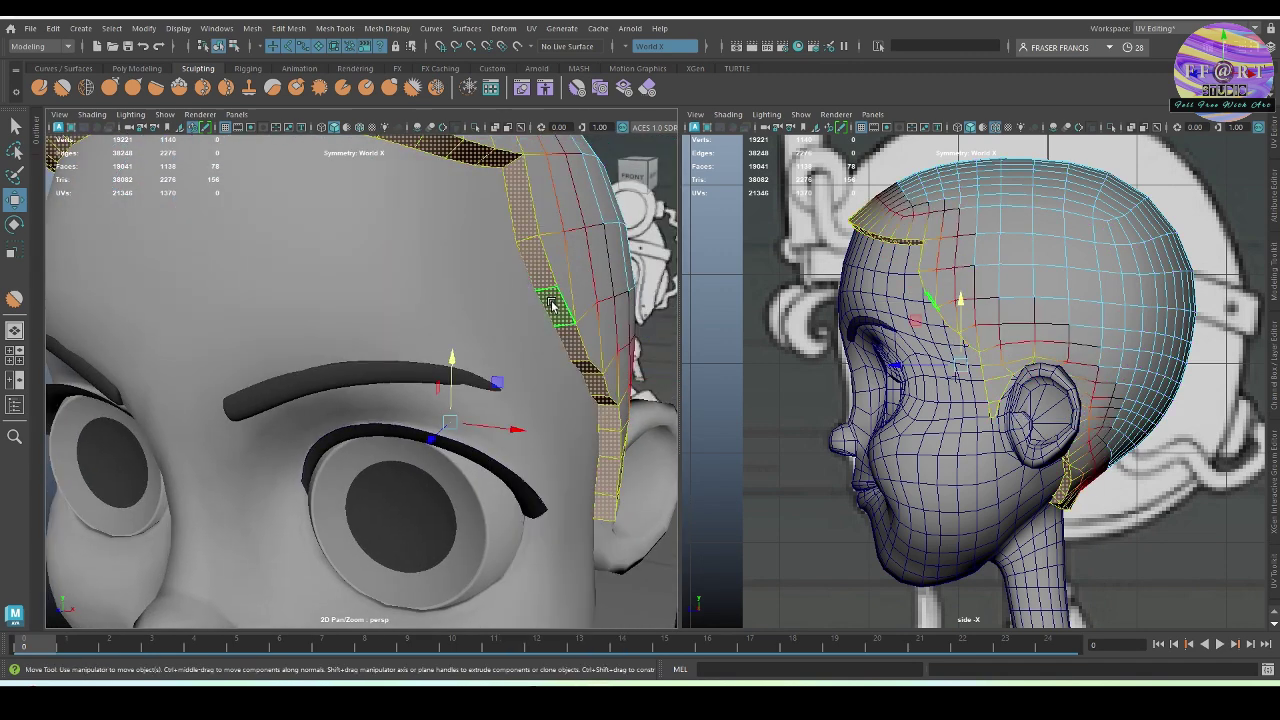
key("Delete")
left_click_drag(556, 330, 395, 245, "alt")
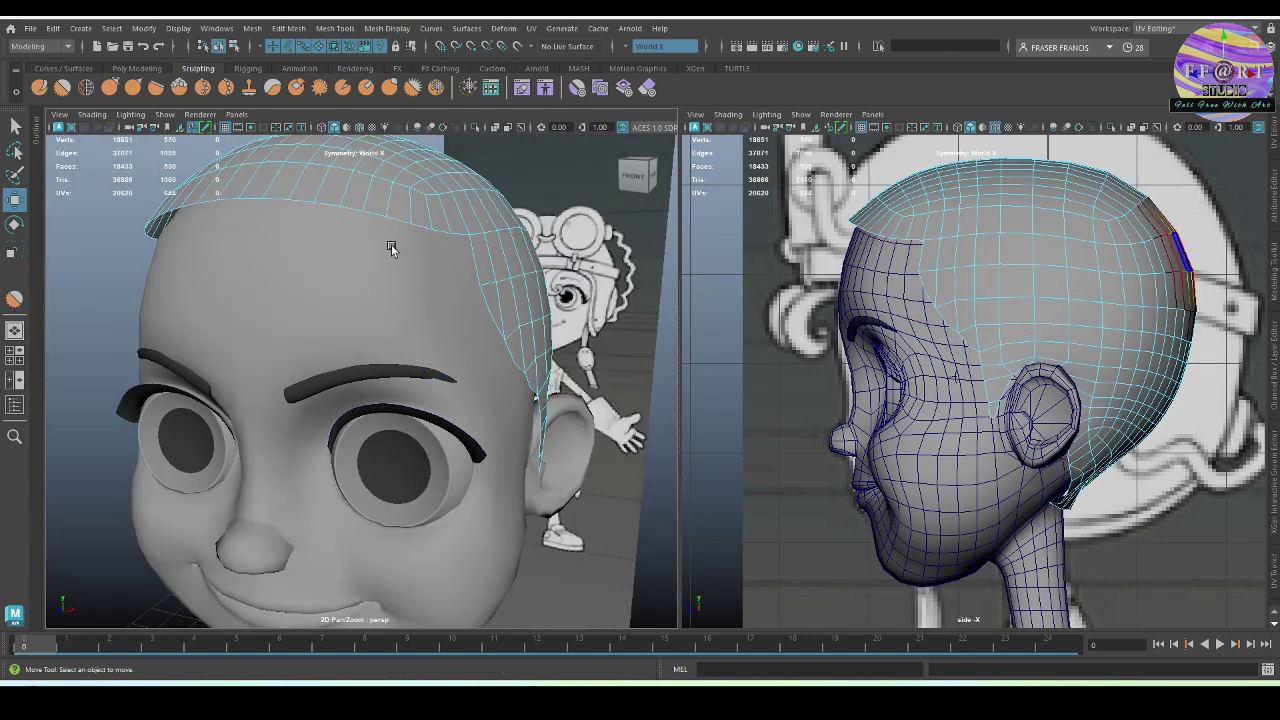
left_click_drag(578, 385, 506, 397, "alt")
right_click_drag(506, 397, 529, 386, "alt")
left_click_drag(529, 386, 489, 334, "alt")
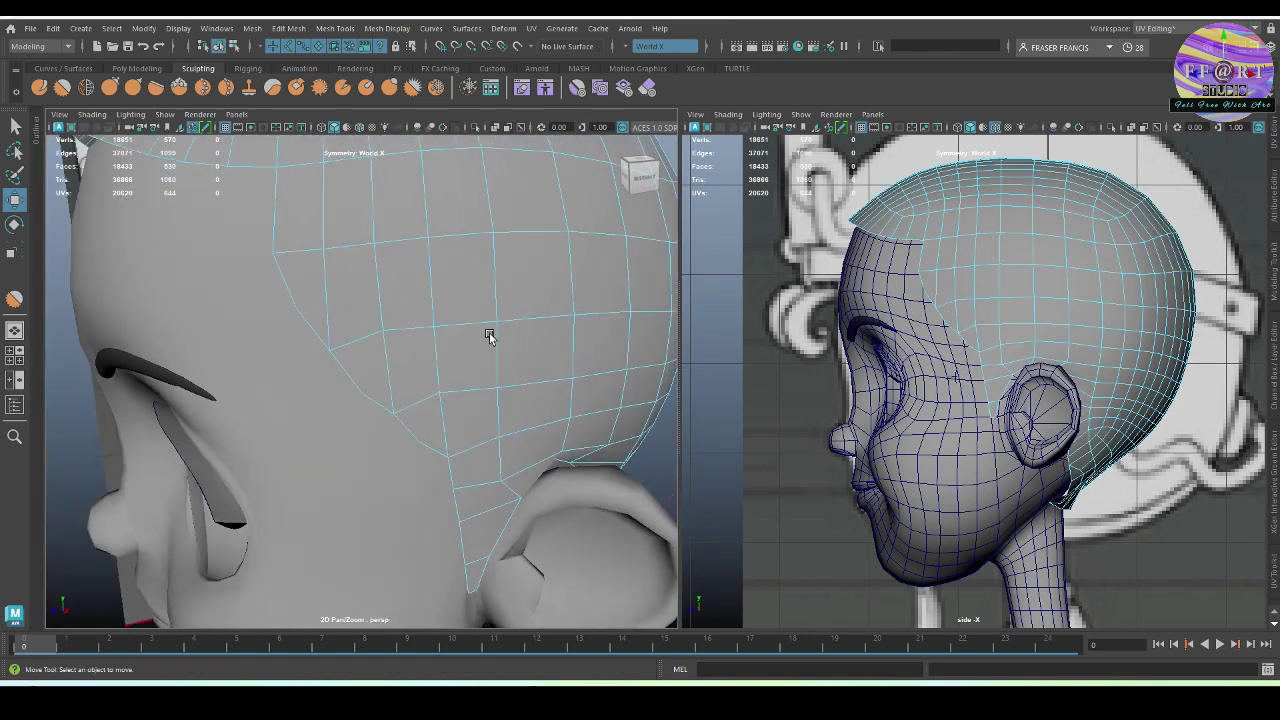
Step: Move the middle vertices of the temple hairline slightly forward and down to even out its curve
right_click_drag(489, 334, 440, 330)
middle_click_drag(460, 371, 481, 378, "alt")
left_click_drag(481, 378, 446, 383, "alt")
left_click(357, 420)
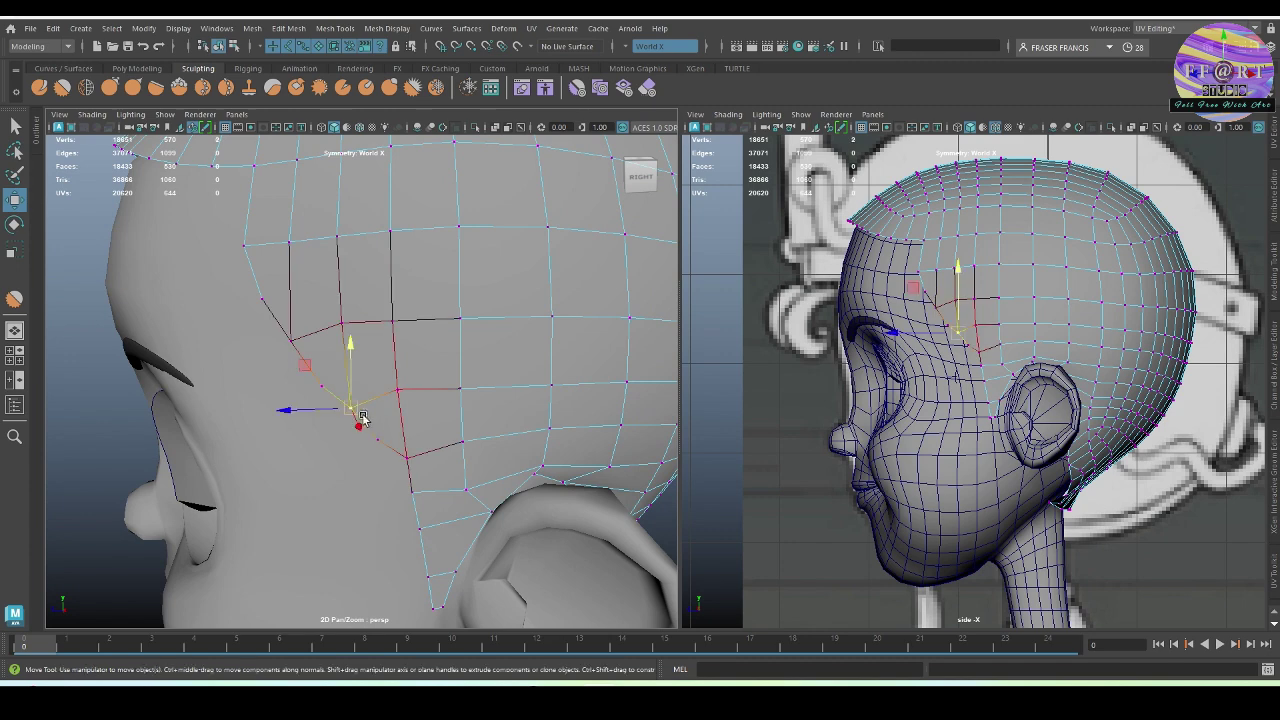
left_click_drag(357, 420, 338, 416)
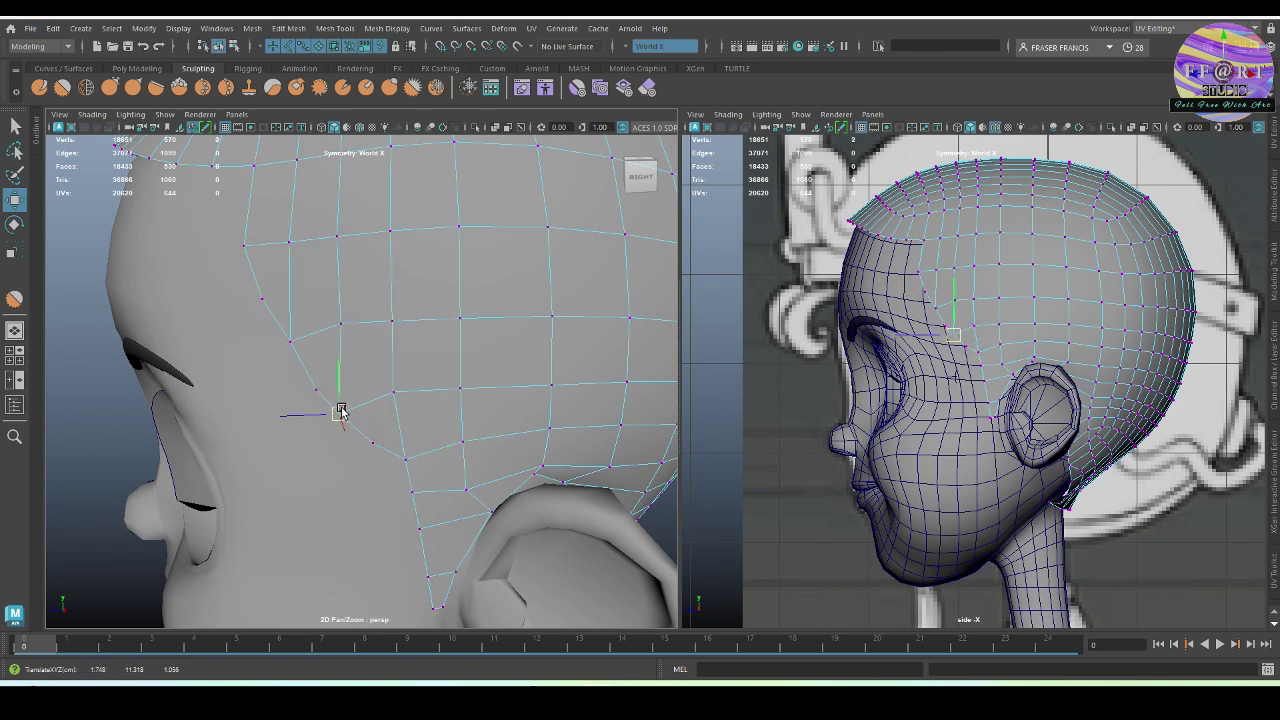
left_click(292, 344)
left_click_drag(292, 344, 288, 347)
Step: Adjust the remaining vertices along the diagonal hairline down towards the sideburn
left_click_drag(288, 347, 339, 404, "alt")
left_click(318, 371)
left_click(471, 419)
left_click(338, 386)
left_click(285, 352)
left_click_drag(285, 352, 308, 430, "alt")
left_click(284, 387)
left_click_drag(233, 385, 266, 423)
Step: Align the vertices on the sideburn's front edge with the diagonal hairline
left_click(291, 424)
left_click(302, 481)
left_click_drag(275, 481, 284, 520)
left_click(313, 519)
left_click(276, 349)
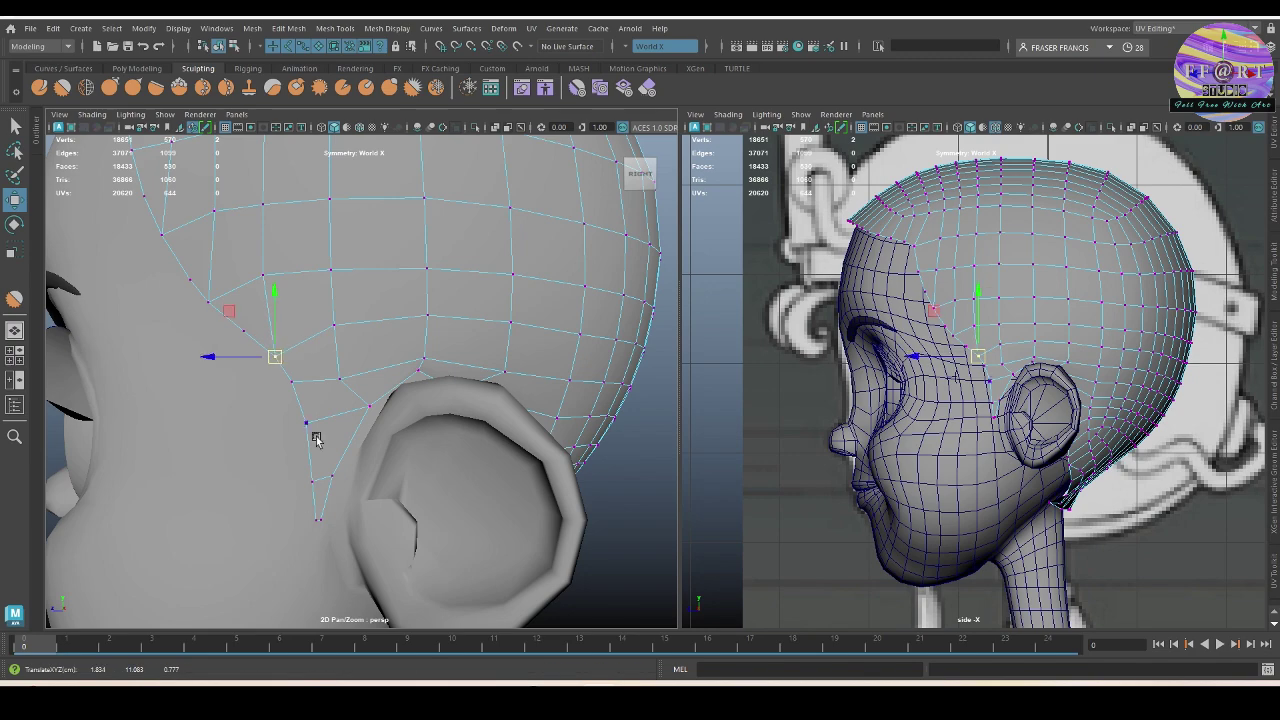
Step: Raise the hair shell's edge vertex directly above the ear
middle_click_drag(344, 450, 229, 405, "alt")
scroll(487, 372, "down", 6)
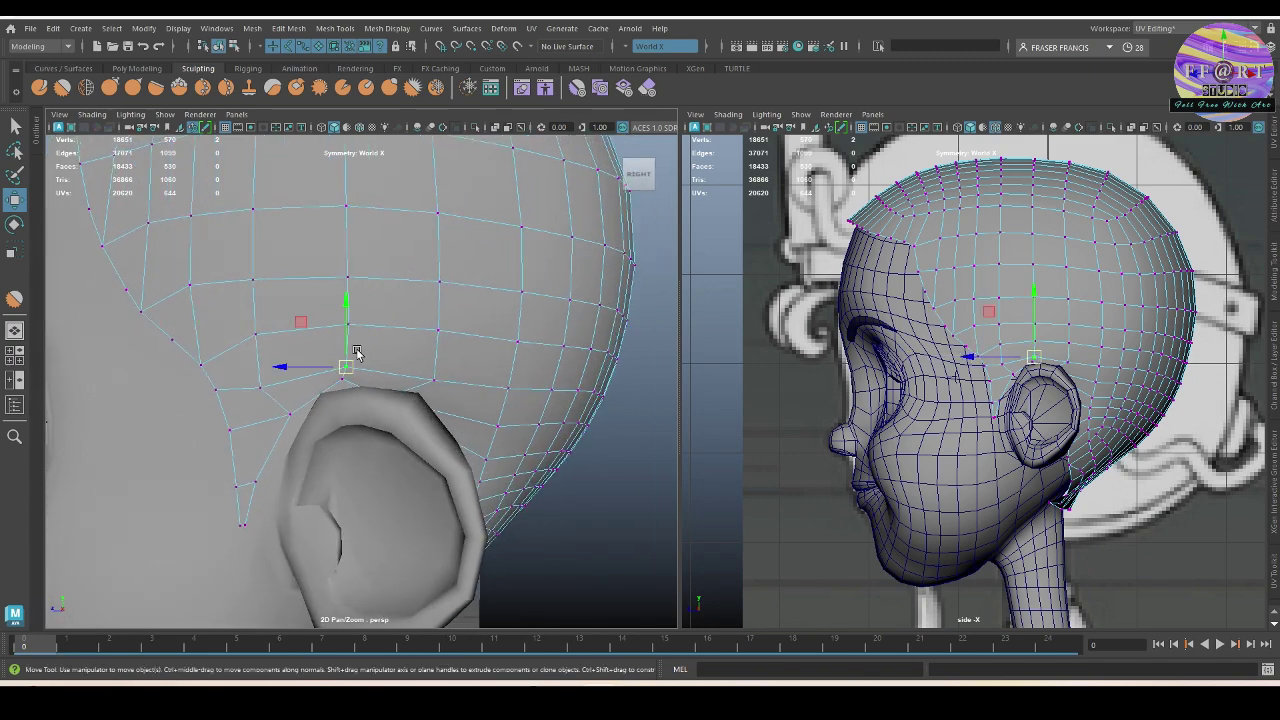
left_click(600, 370)
Step: Extrude all the faces of the hair shell with a Local Translate Z of -0.15 to give it thickness
scroll(598, 372, "down", 4)
left_click_drag(395, 475, 518, 181, "alt")
left_click(447, 403)
left_click(148, 68)
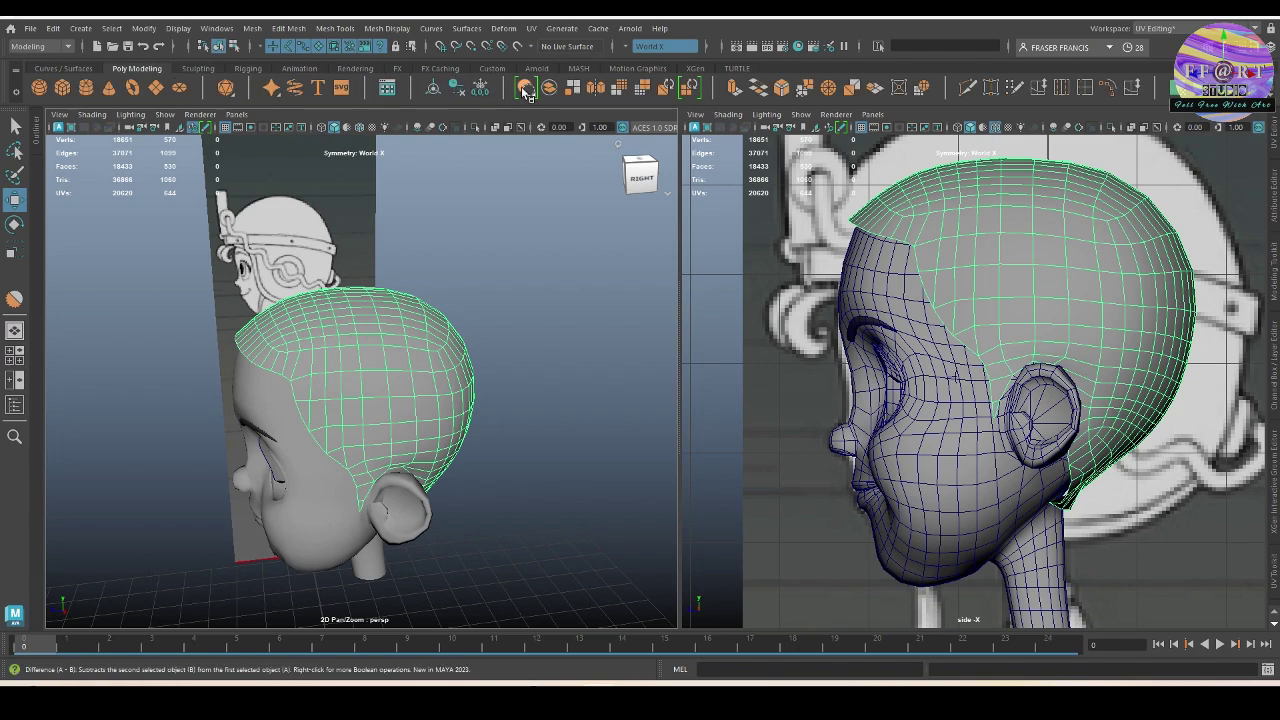
left_click(732, 90)
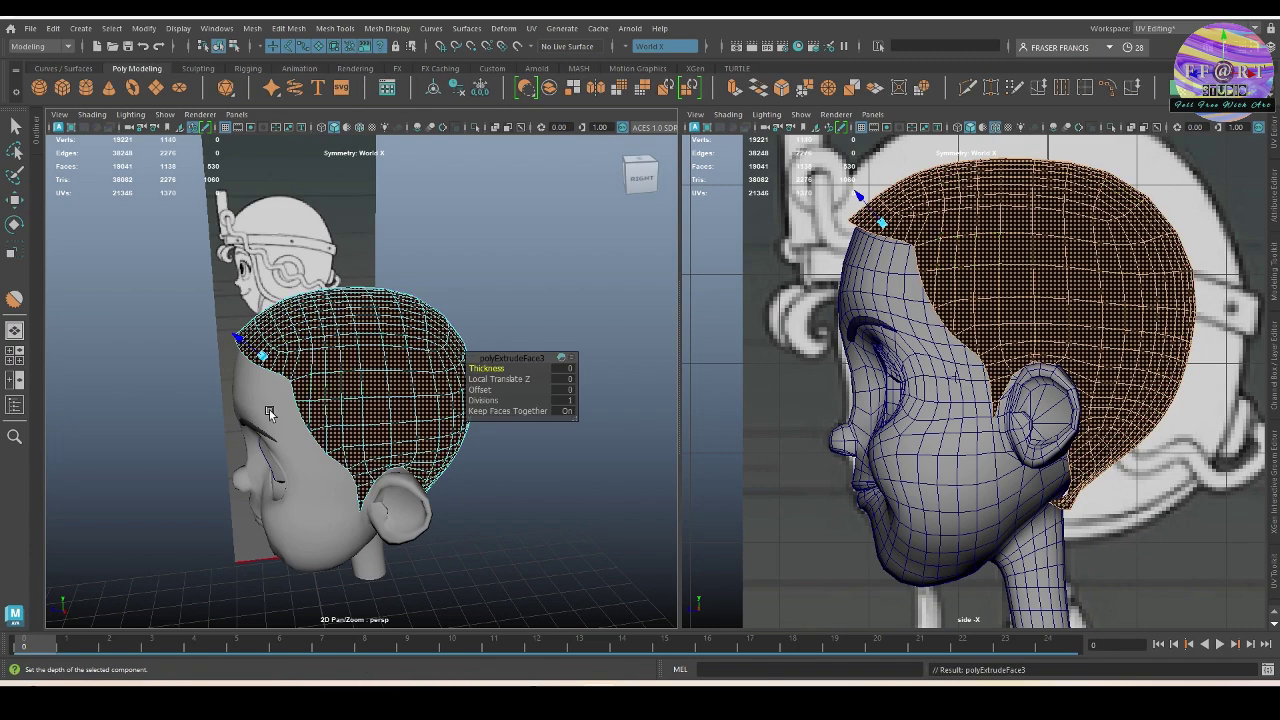
left_click_drag(269, 409, 335, 325, "alt")
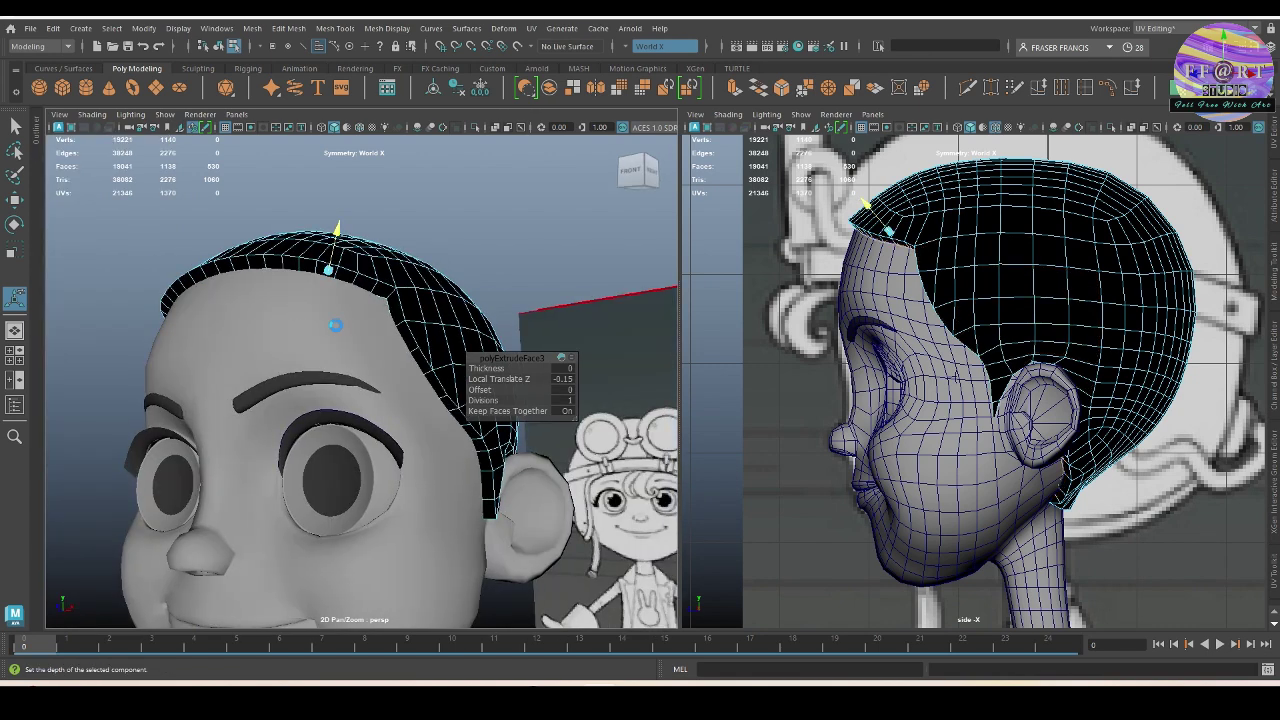
Step: Reverse the normals of the thickened hair shell and show it in smooth preview
right_click_drag(392, 296, 480, 240)
left_click(468, 276)
left_click_drag(474, 312, 547, 317, "alt")
left_click(484, 332)
left_click_drag(500, 365, 435, 368, "alt")
left_click(388, 29)
left_click(420, 97)
key("w")
key("3")
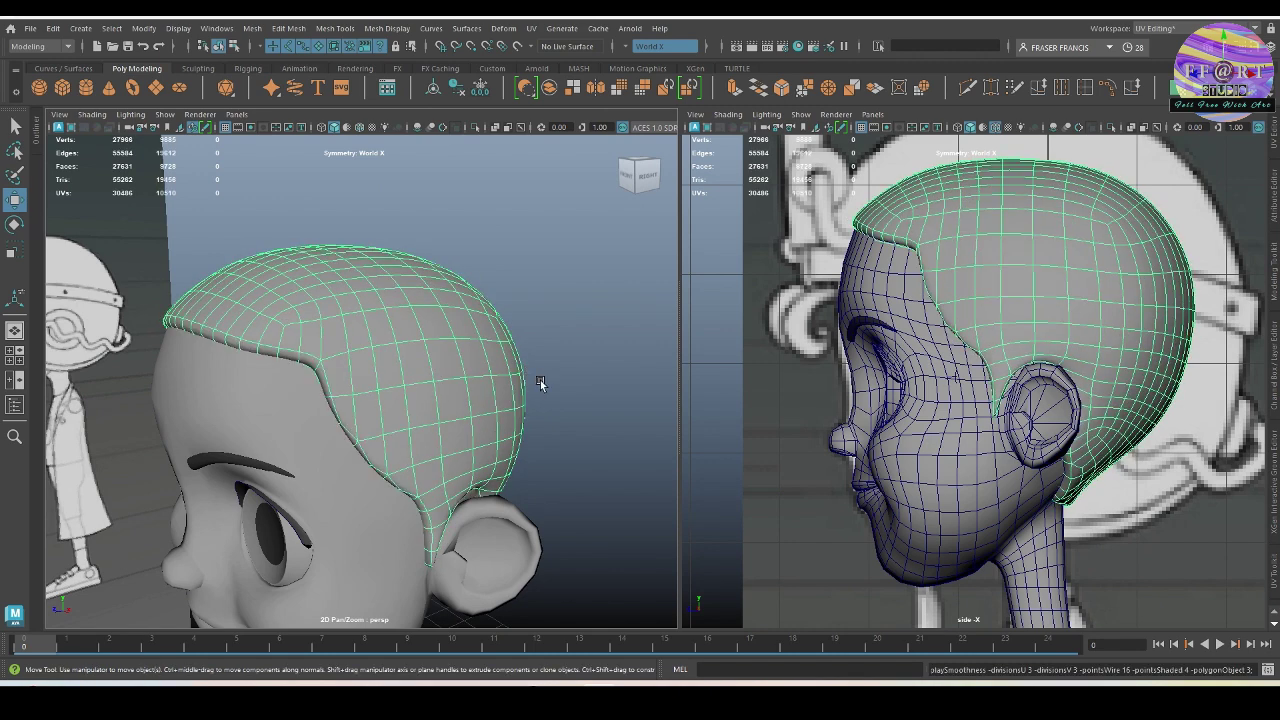
left_click(543, 385)
left_click_drag(541, 469, 604, 463, "alt")
middle_click_drag(604, 463, 520, 438, "alt")
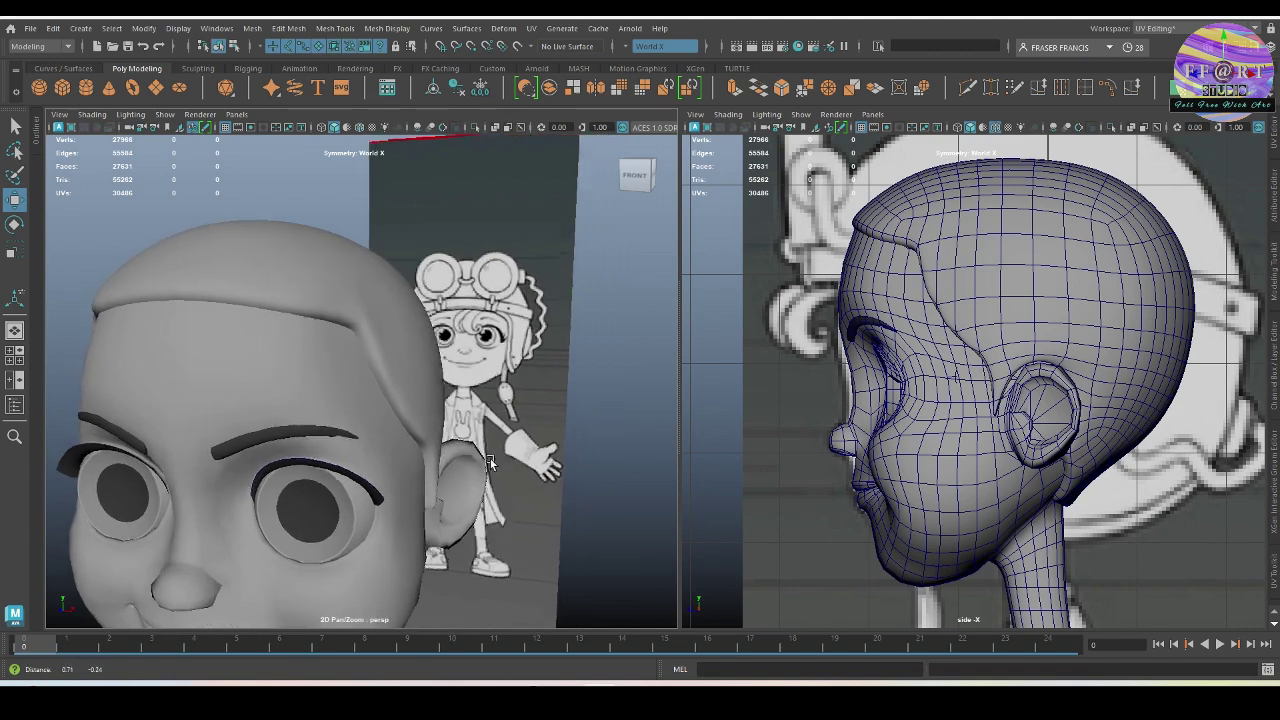
Step: Try to shift the corner vertex where the front hairline meets the temple sideways
scroll(476, 436, "up", 4)
left_click(428, 441)
mouse_move(428, 441)
left_mouse_down("alt")
mouse_move(387, 395)
mouse_move(402, 447)
mouse_move(425, 434)
left_mouse_up("alt")
right_click_drag(318, 264, 270, 250)
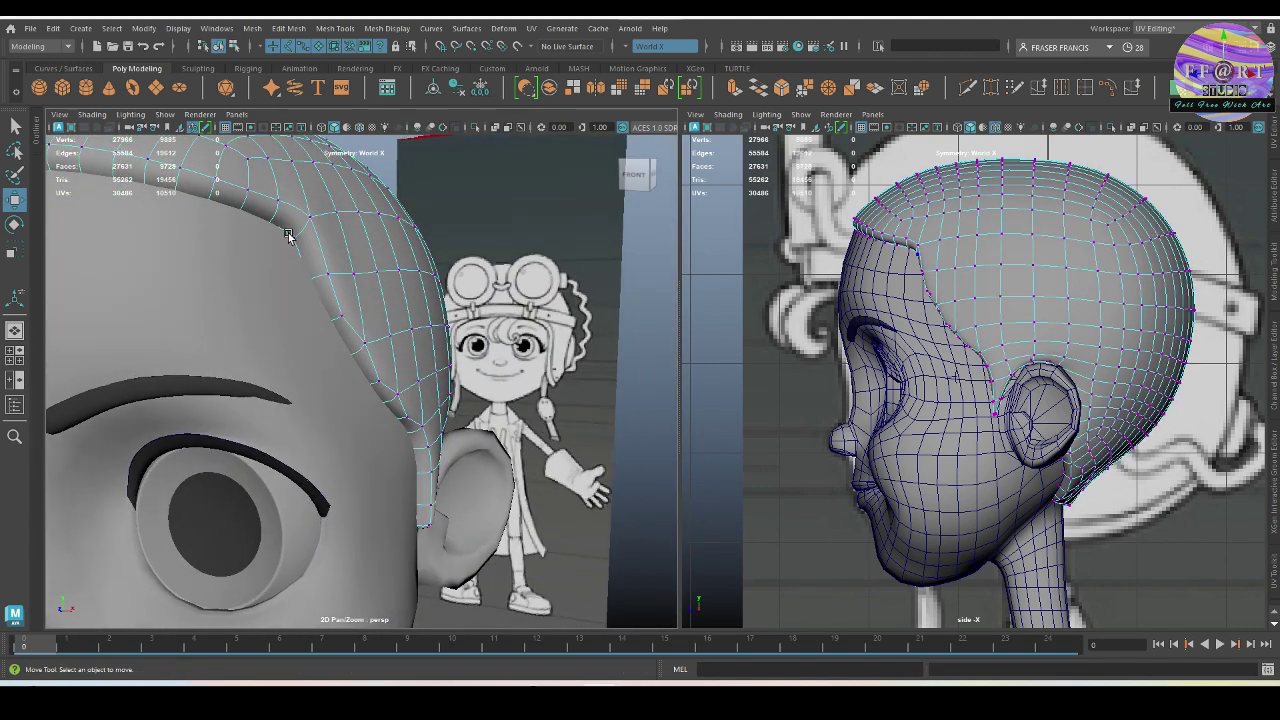
left_click(288, 236)
left_click_drag(288, 236, 340, 281, "alt")
left_click_drag(443, 229, 430, 343, "alt")
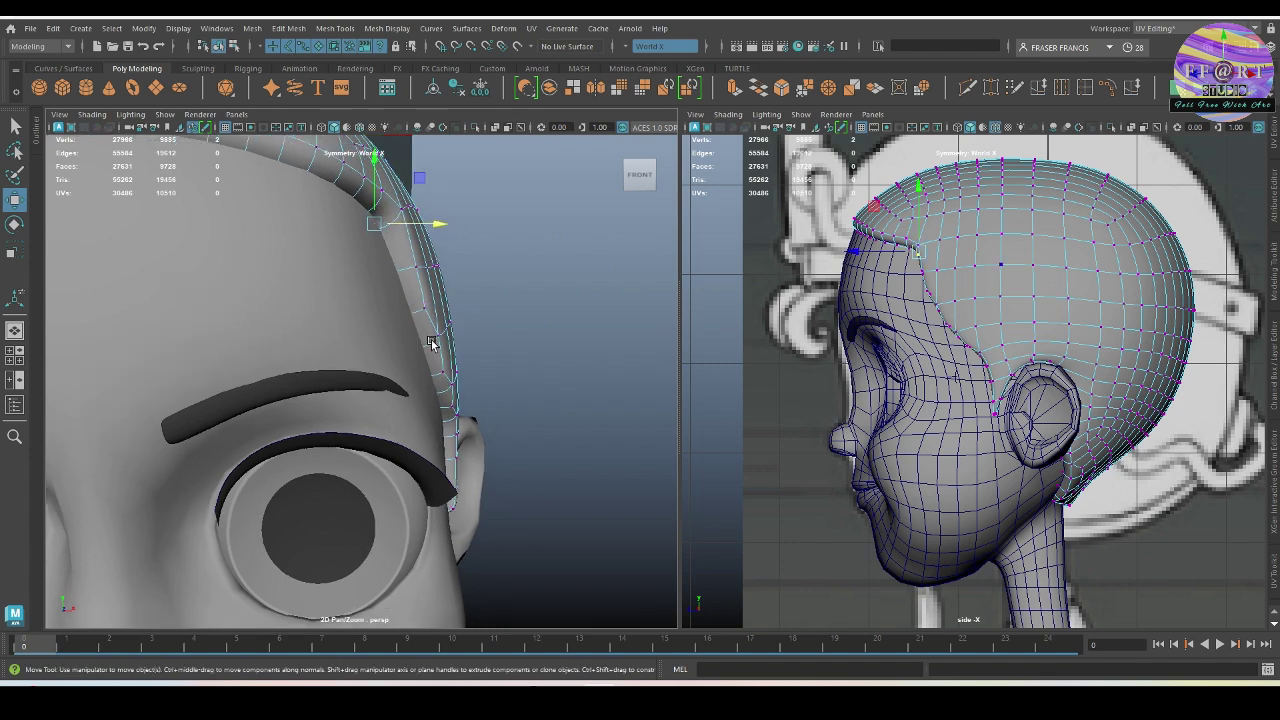
left_click_drag(516, 302, 519, 307, "alt")
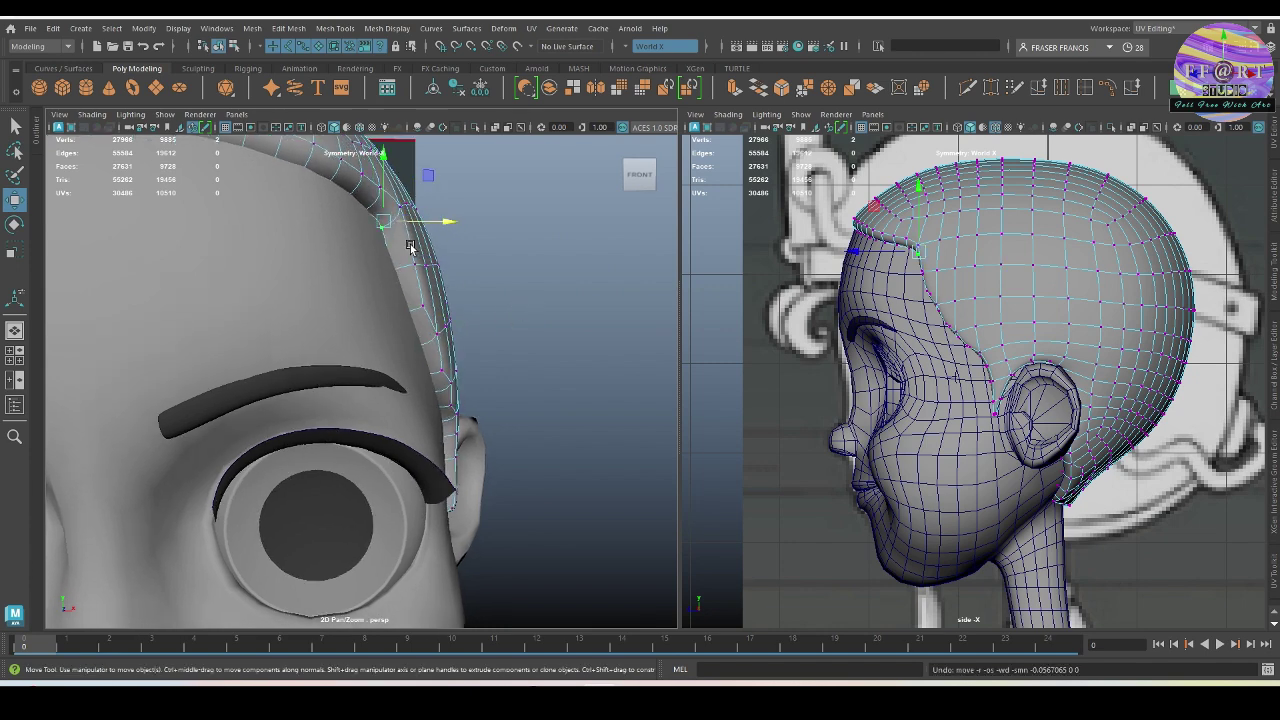
Step: Enable soft selection and adjust the temple corner of the front hairline
key("b")
left_click(429, 214)
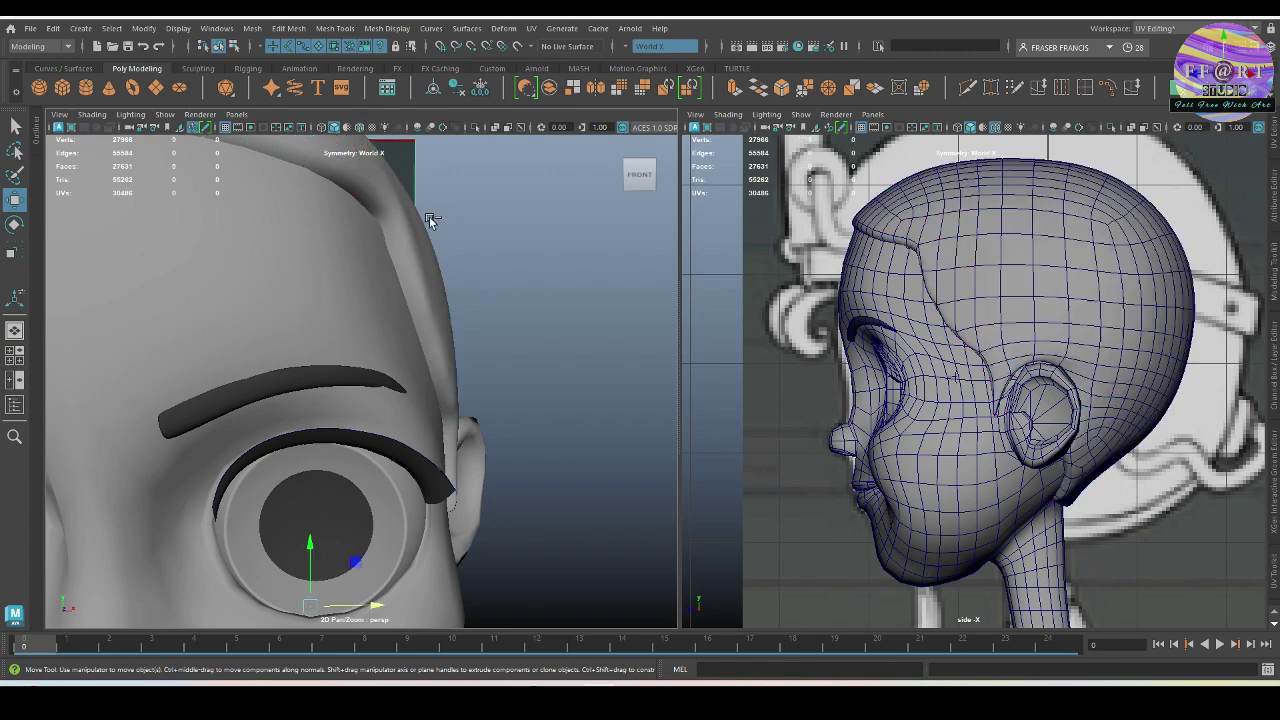
key("ctrl+z")
left_click(455, 220)
middle_click_drag(686, 287, 636, 282, "alt")
right_click_drag(600, 289, 469, 267, "alt")
left_click_drag(469, 267, 474, 283, "alt")
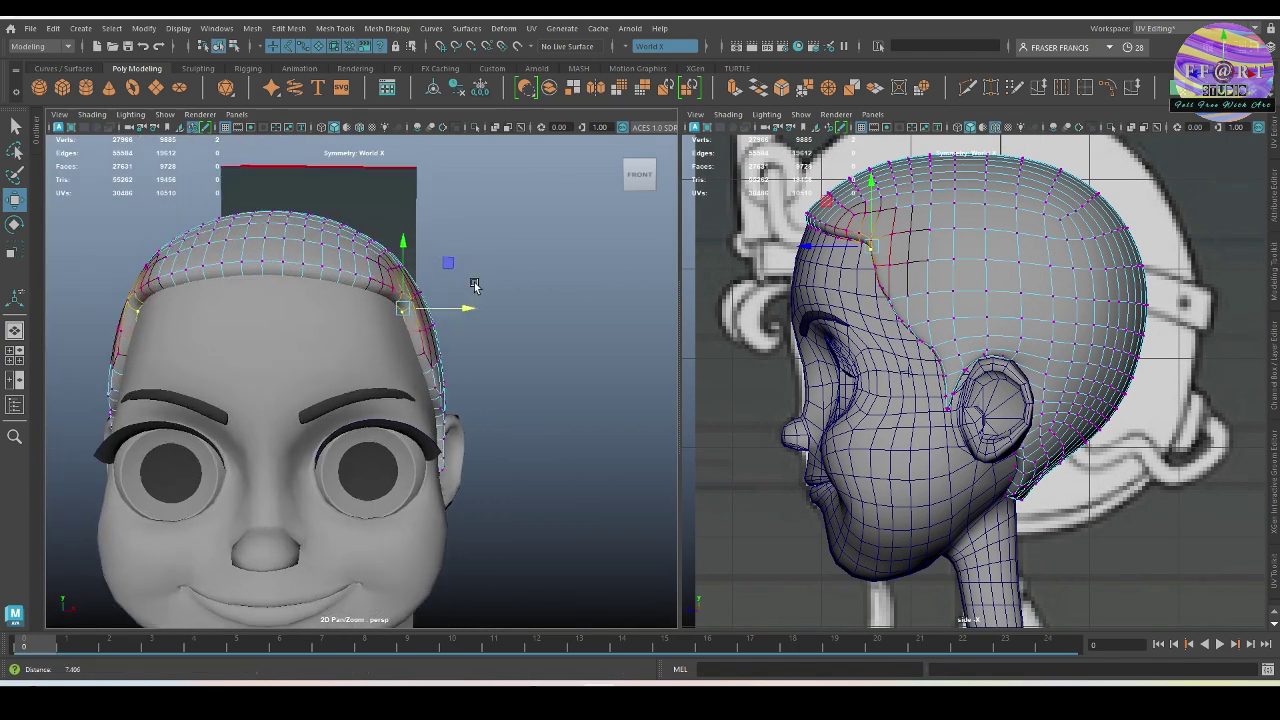
right_click_drag(474, 283, 538, 331, "alt")
left_click_drag(508, 236, 376, 312)
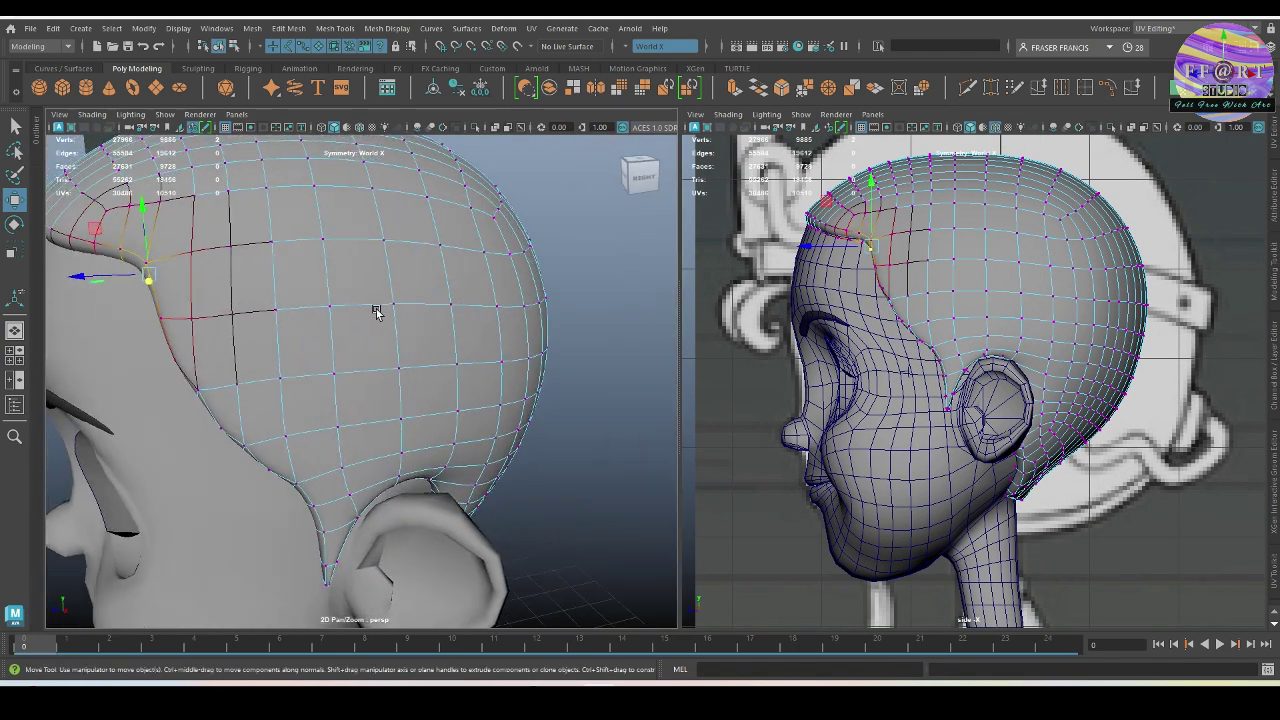
middle_click_drag(352, 424, 323, 369, "alt")
left_click_drag(323, 369, 235, 511, "alt")
left_click(399, 465)
left_click_drag(164, 481, 376, 493)
left_click_drag(503, 494, 363, 418)
left_click(462, 425)
Step: Pull the centre of the front hairline forward and slightly down with a widened soft-selection falloff
left_click(341, 461)
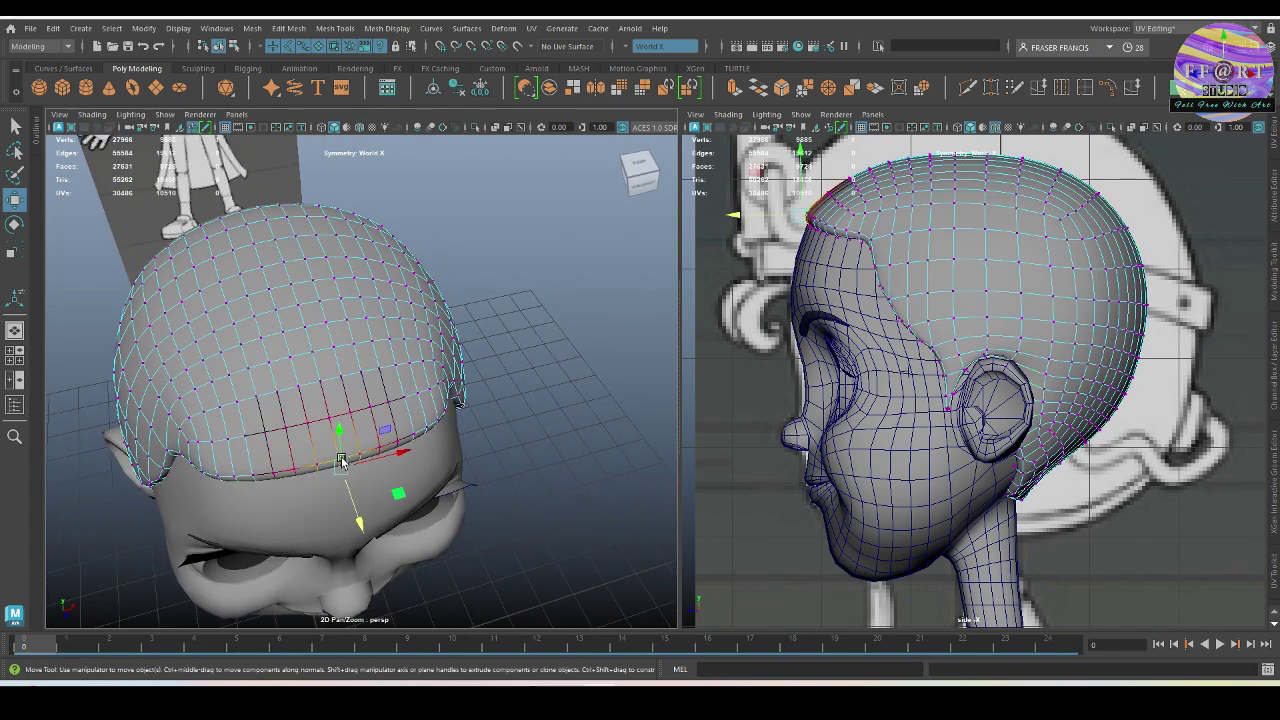
key("b")
left_click_drag(371, 506, 491, 527)
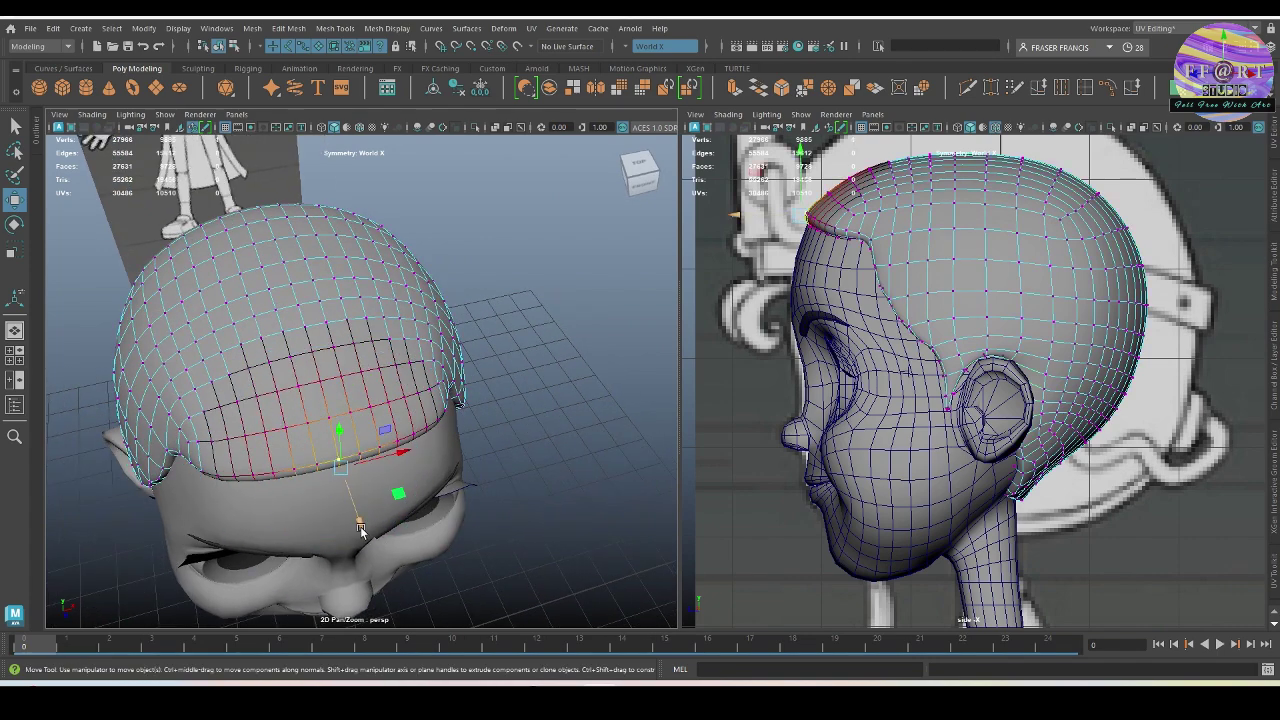
left_click_drag(357, 522, 445, 503)
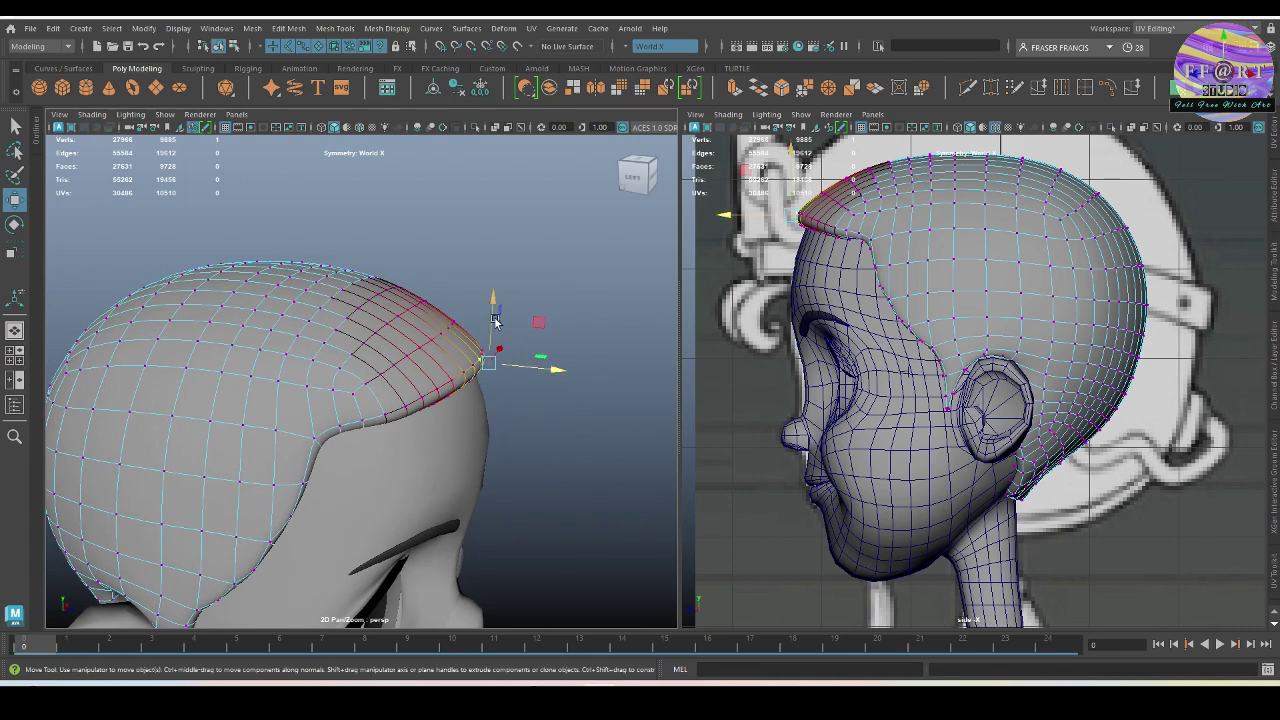
left_click_drag(494, 303, 493, 318)
Step: Adjust the vertices on the side of the hair above the temple with soft selection, and turn soft selection off
left_click_drag(492, 384, 200, 388, "alt")
left_click_drag(114, 383, 351, 420, "alt")
left_click(356, 315)
left_click_drag(358, 274, 364, 458)
left_click(503, 390)
left_click(424, 366)
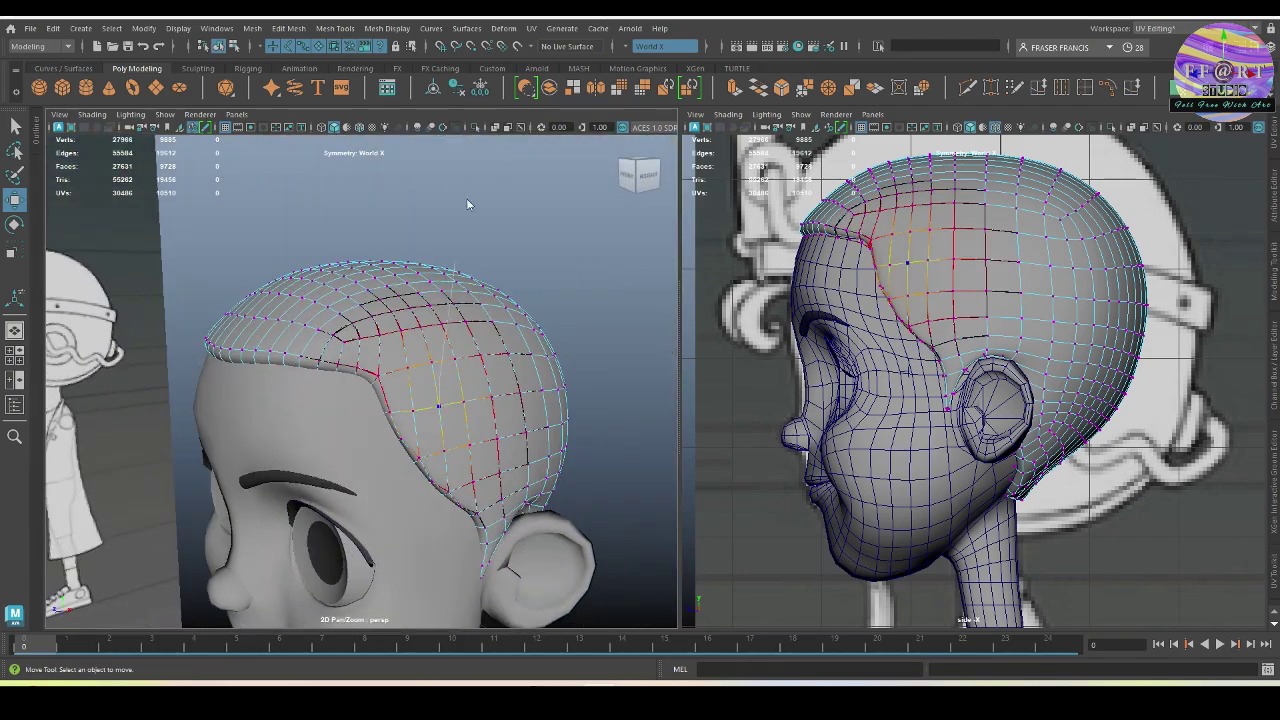
double_click(424, 366)
key("b")
left_click_drag(424, 366, 310, 408, "alt")
Step: Turn symmetry off and bevel the edge loop running back from the temple corner along the hair's upper side with 2 segments
left_click(573, 350)
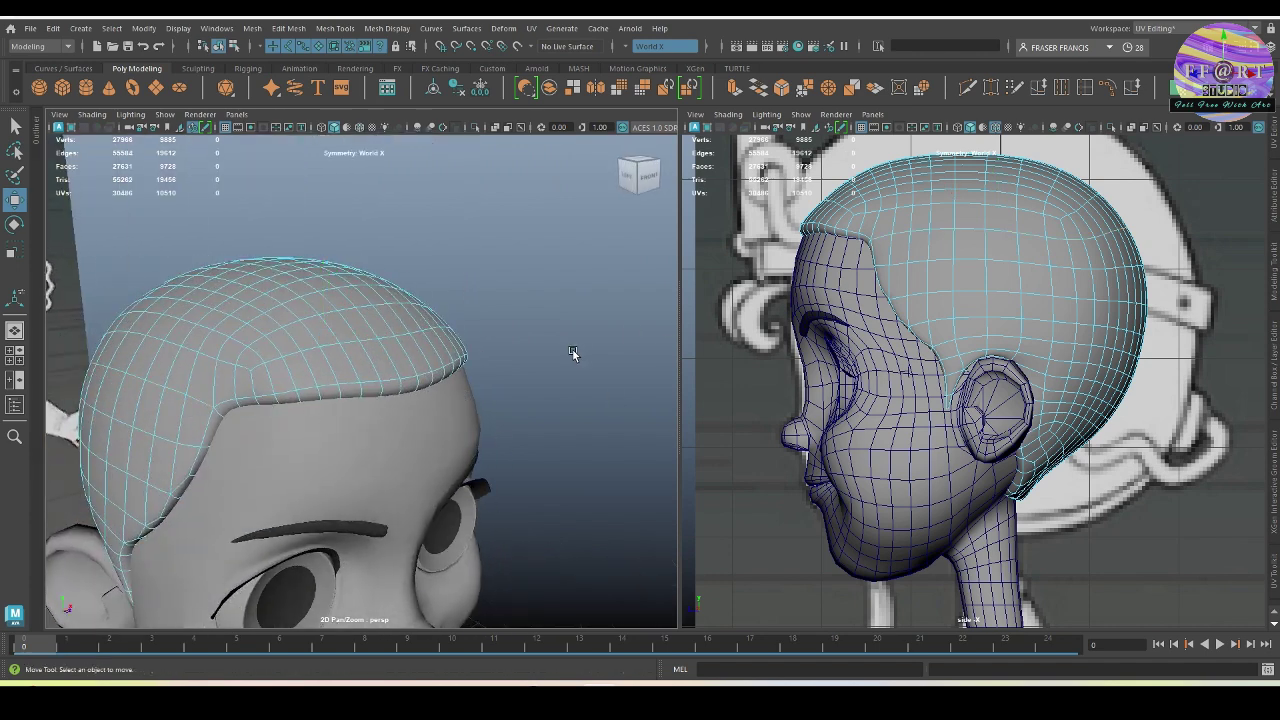
key("w")
left_click_drag(578, 354, 572, 308)
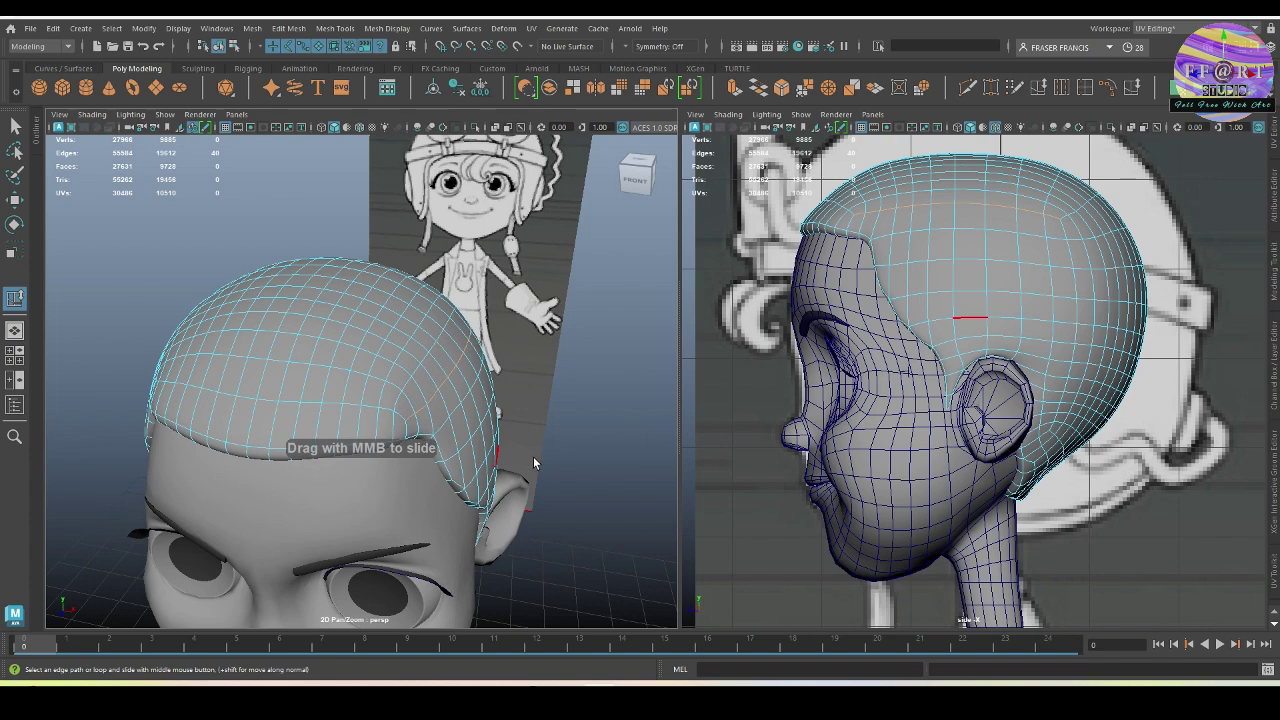
left_click_drag(536, 457, 388, 347, "alt")
right_click(388, 345, "shift")
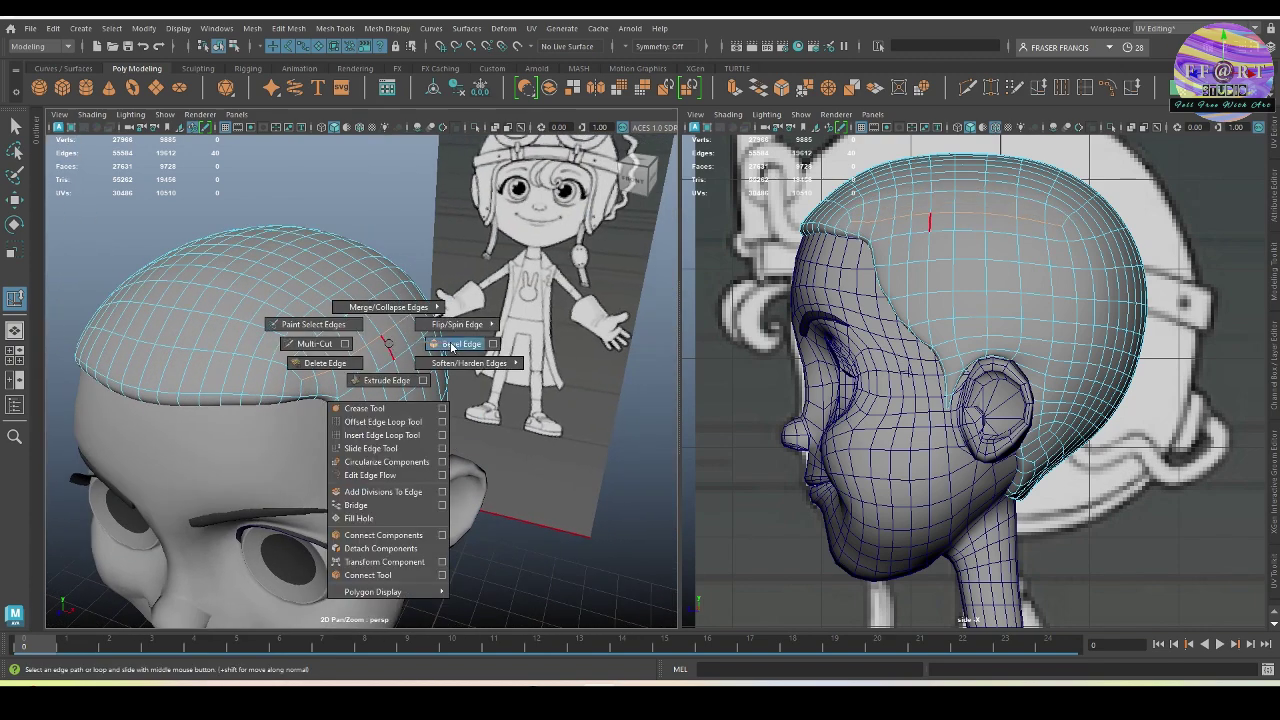
left_click(452, 346)
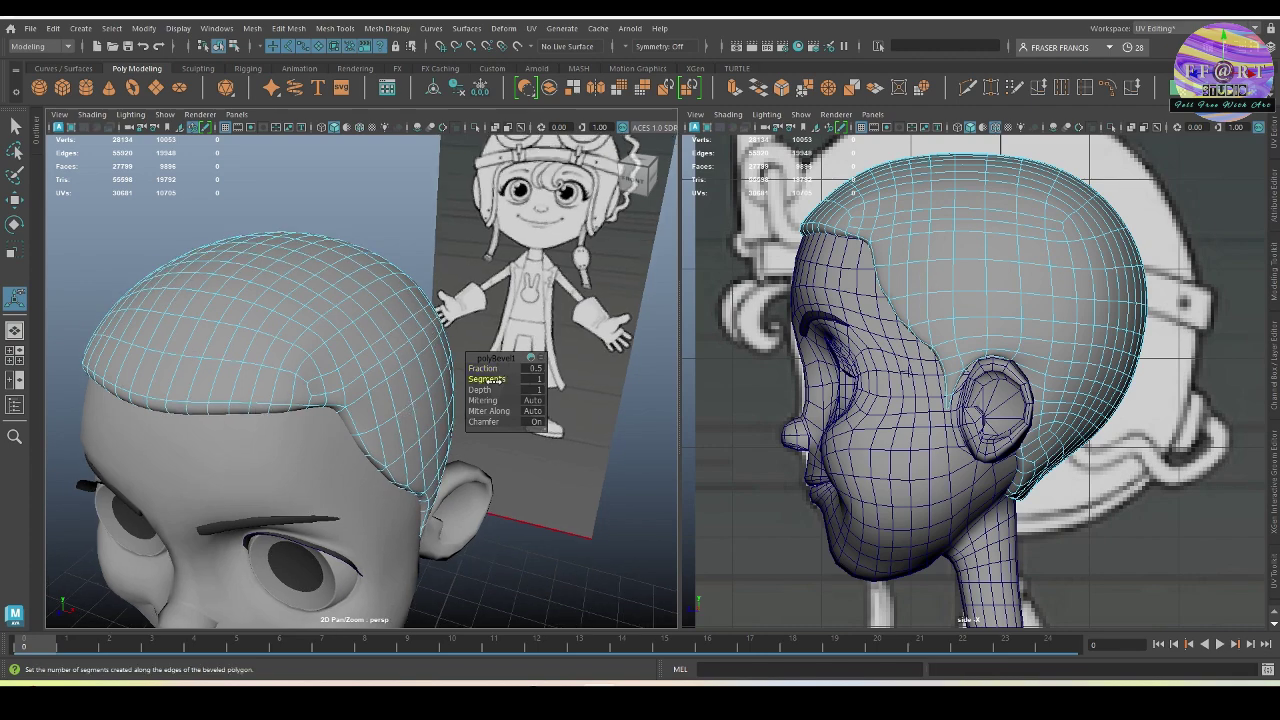
left_click_drag(495, 381, 432, 392)
scroll(432, 392, "up", 2)
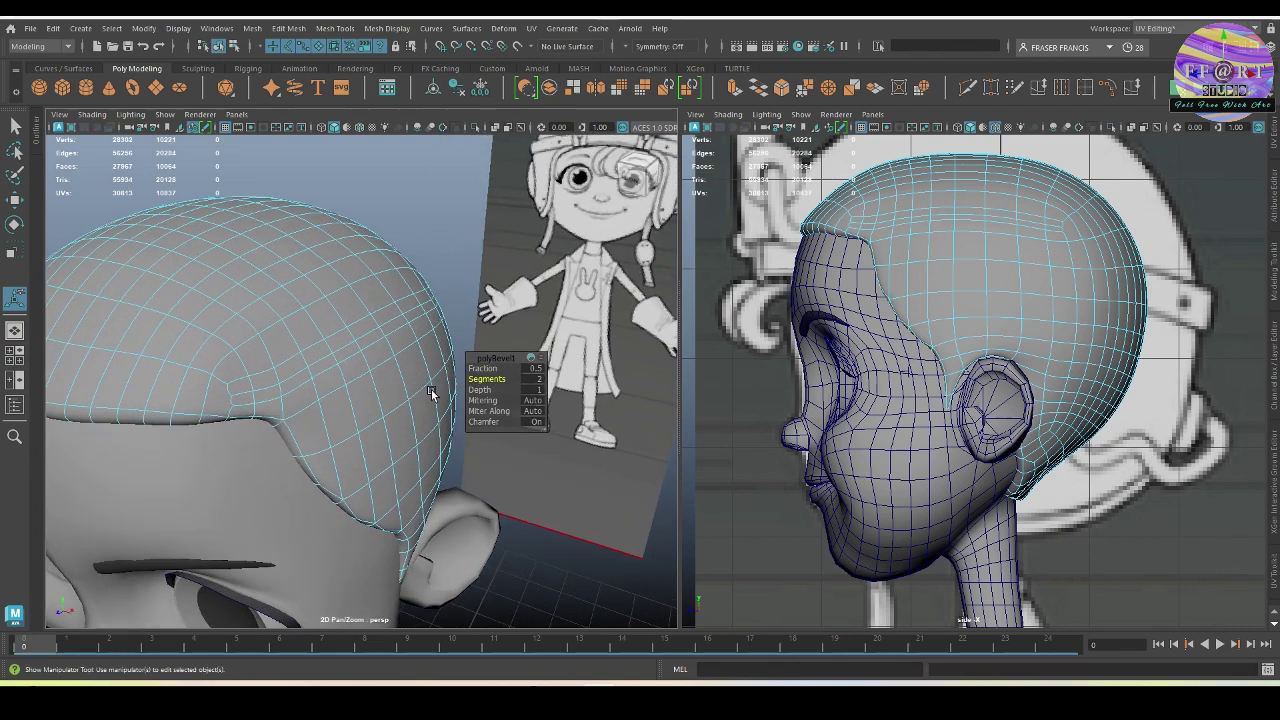
left_click_drag(340, 352, 322, 385, "alt")
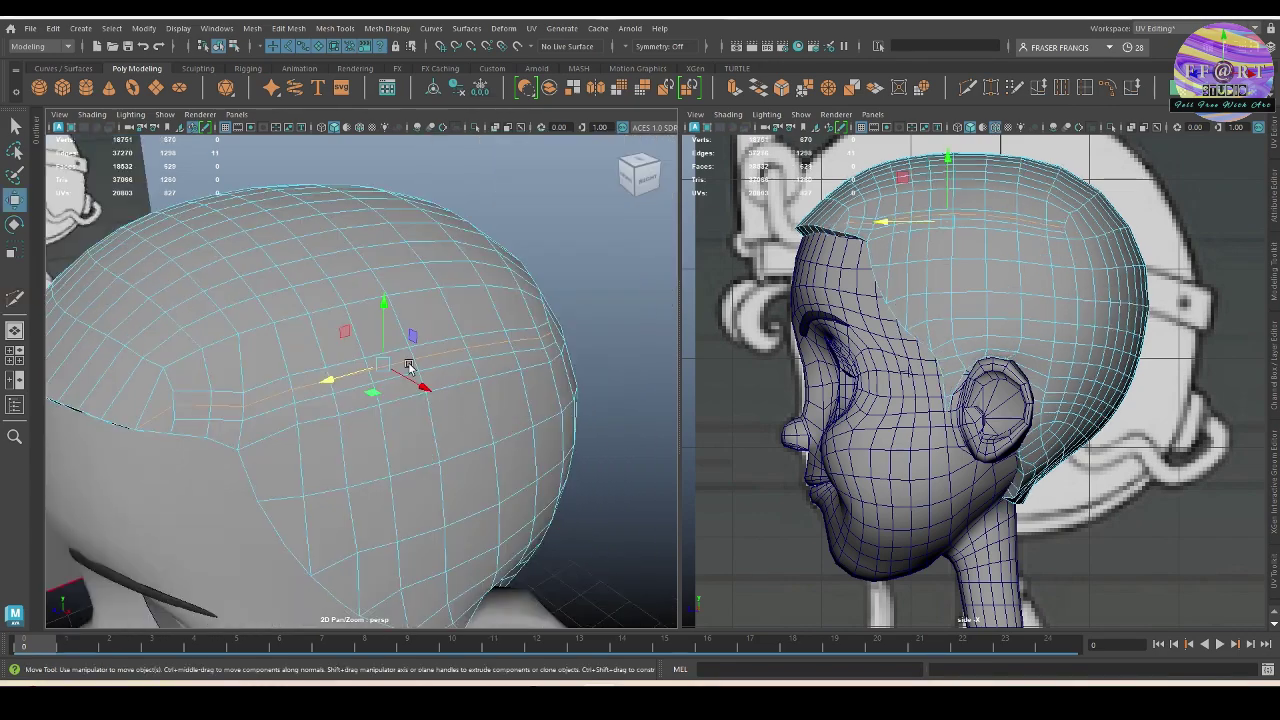
Step: Move the middle edge row of the beveled band slightly down to form a stepped parting line
left_click_drag(386, 314, 390, 410, "alt")
middle_click_drag(390, 410, 390, 402)
left_click_drag(390, 402, 351, 435, "alt")
left_click_drag(423, 317, 423, 329)
left_click_drag(424, 348, 465, 366, "alt")
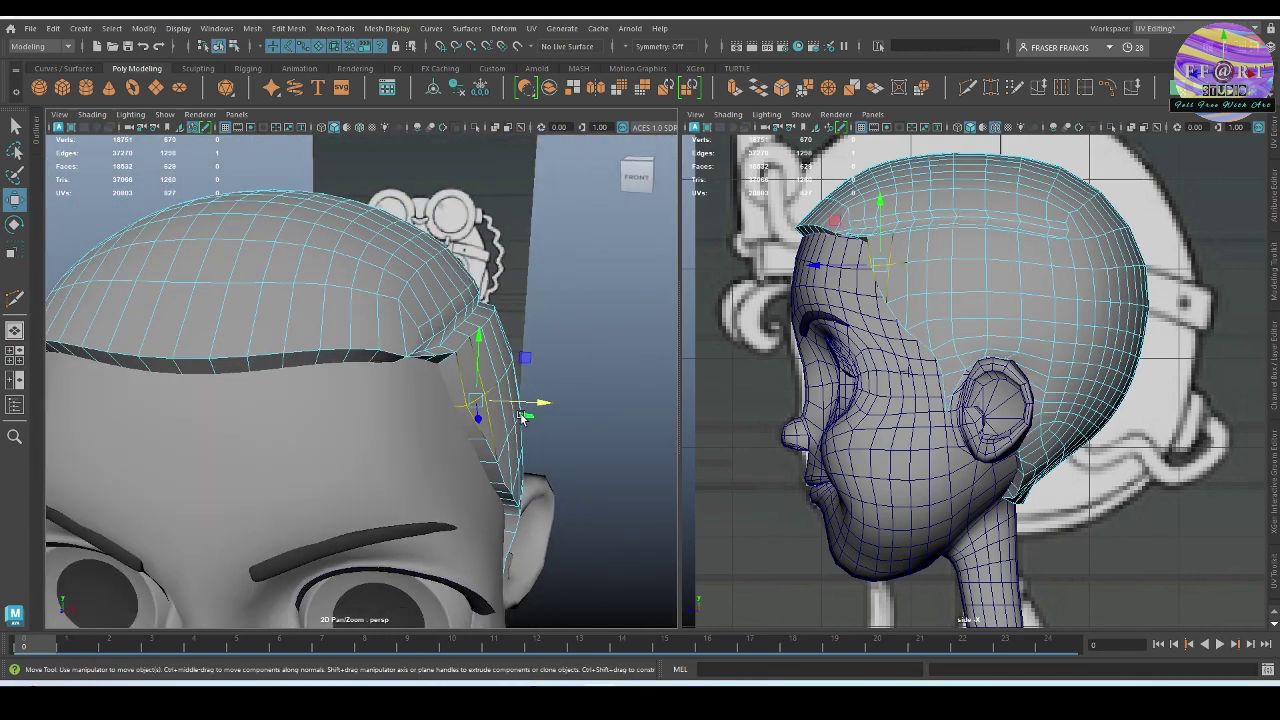
Step: Pull the row of side faces below the parting slightly outwards with soft selection
left_click_drag(400, 430, 444, 436, "alt")
double_click(450, 454)
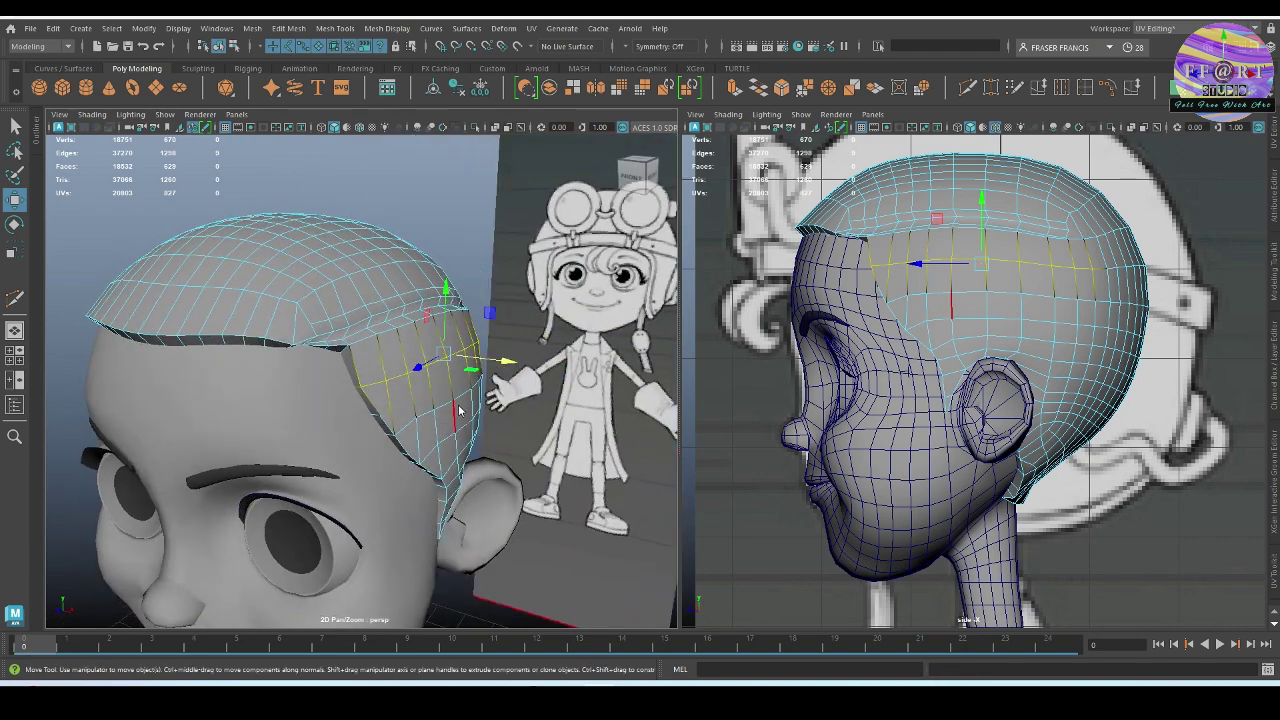
right_click_drag(459, 406, 453, 338)
left_click(410, 406)
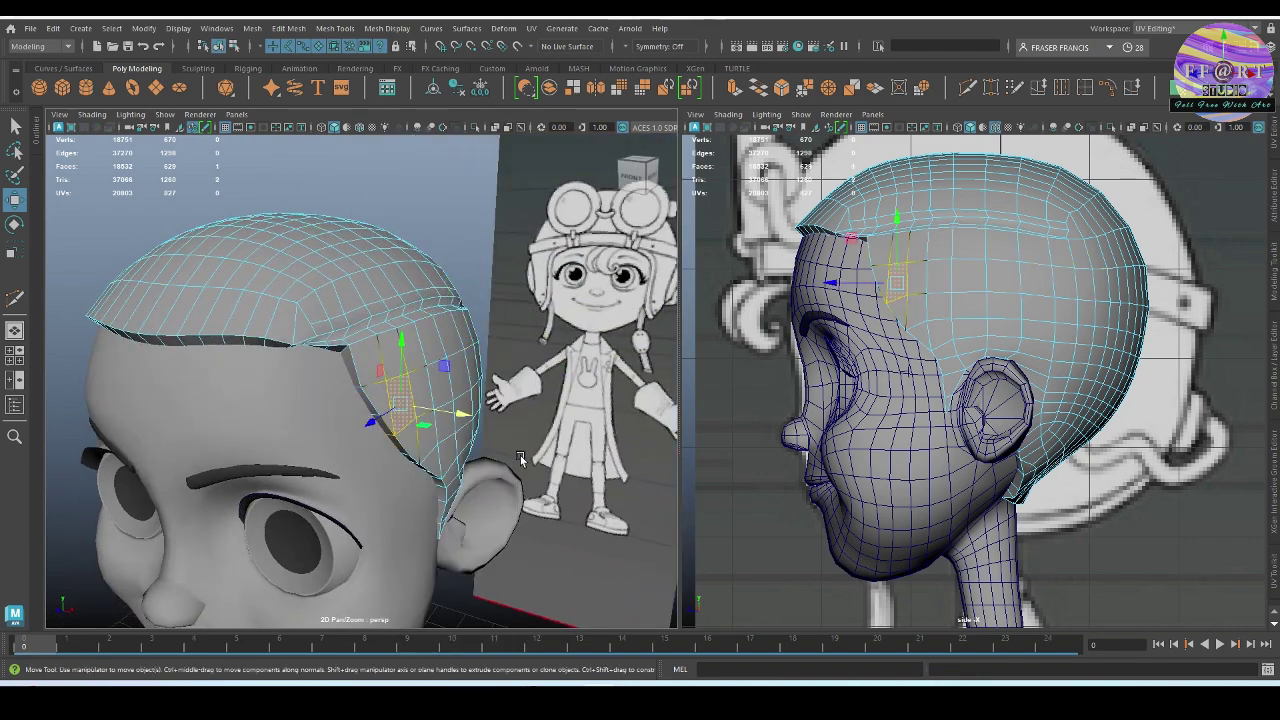
mouse_move(520, 458)
left_mouse_down("alt")
mouse_move(351, 457)
mouse_move(517, 467)
left_mouse_up("alt")
double_click(388, 416, "shift")
key("b")
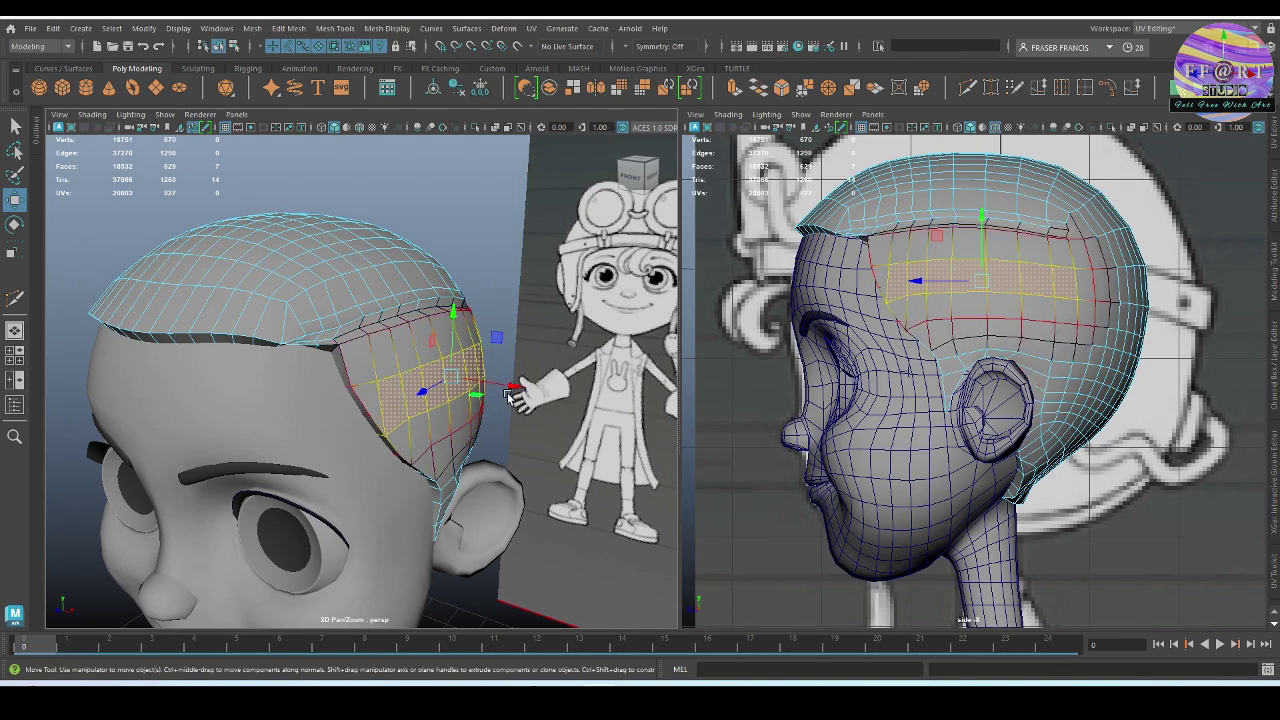
left_click_drag(511, 386, 520, 388)
left_click_drag(481, 404, 510, 404, "alt")
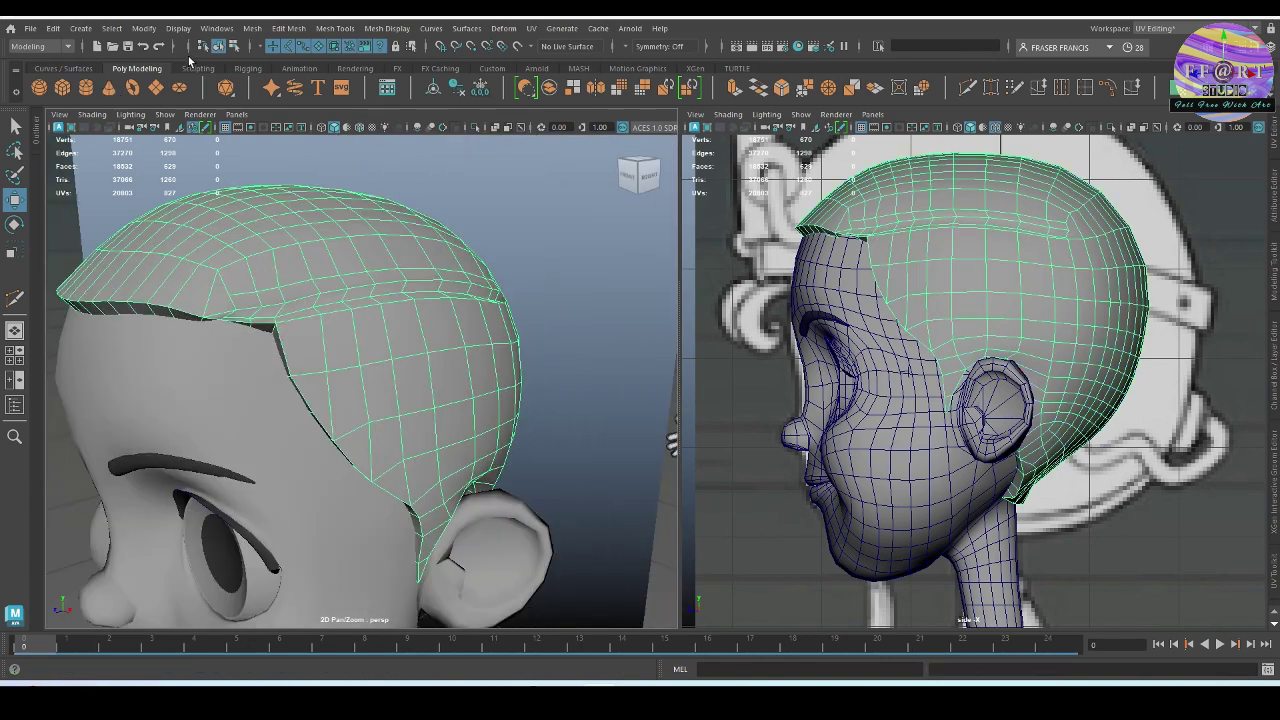
Step: Inflate the side of the hair below the parting with the Bulge sculpting tool, undoing the last stroke
left_click(197, 68)
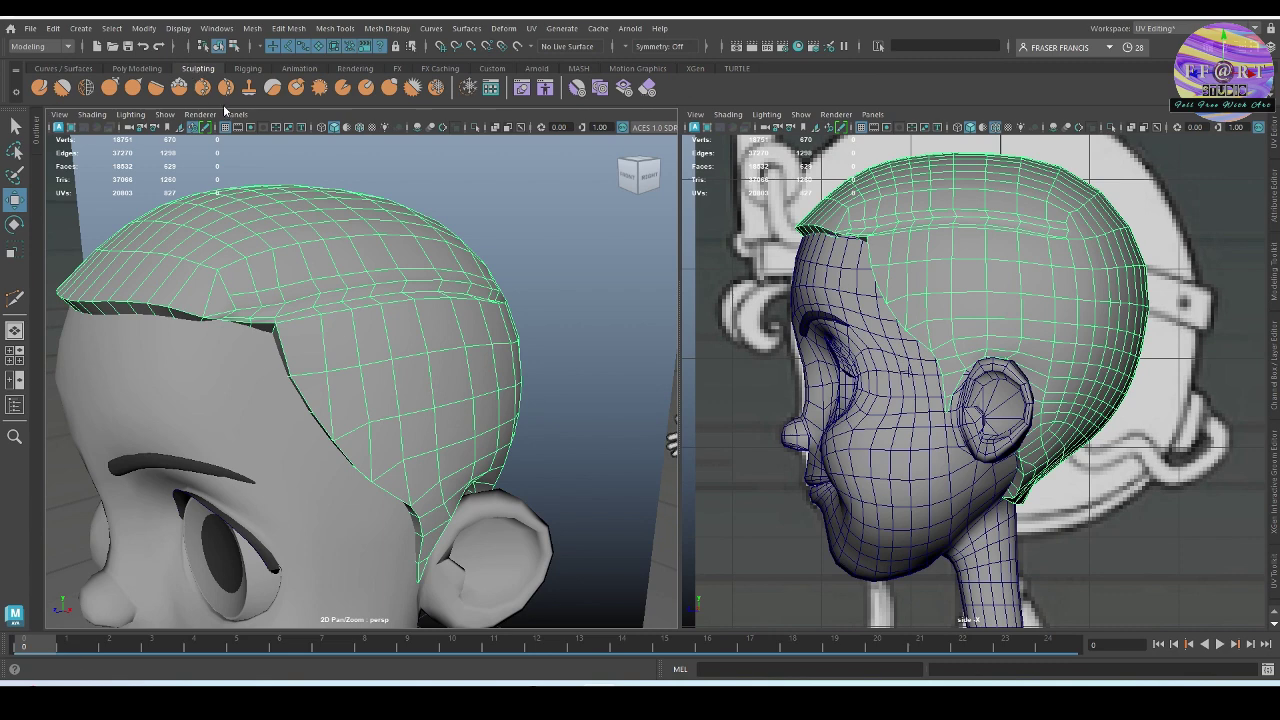
left_click(389, 90)
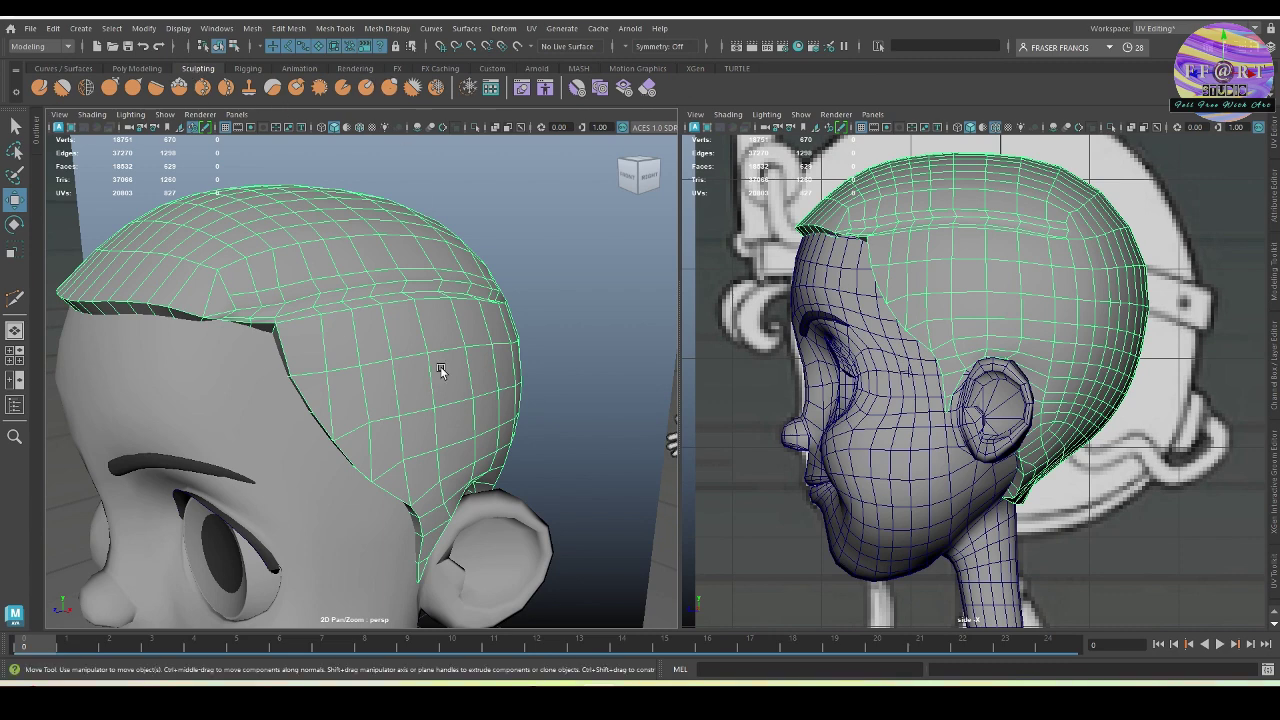
mouse_move(443, 370)
left_mouse_down("alt")
mouse_move(491, 398)
mouse_move(457, 434)
mouse_move(374, 449)
left_mouse_up("alt")
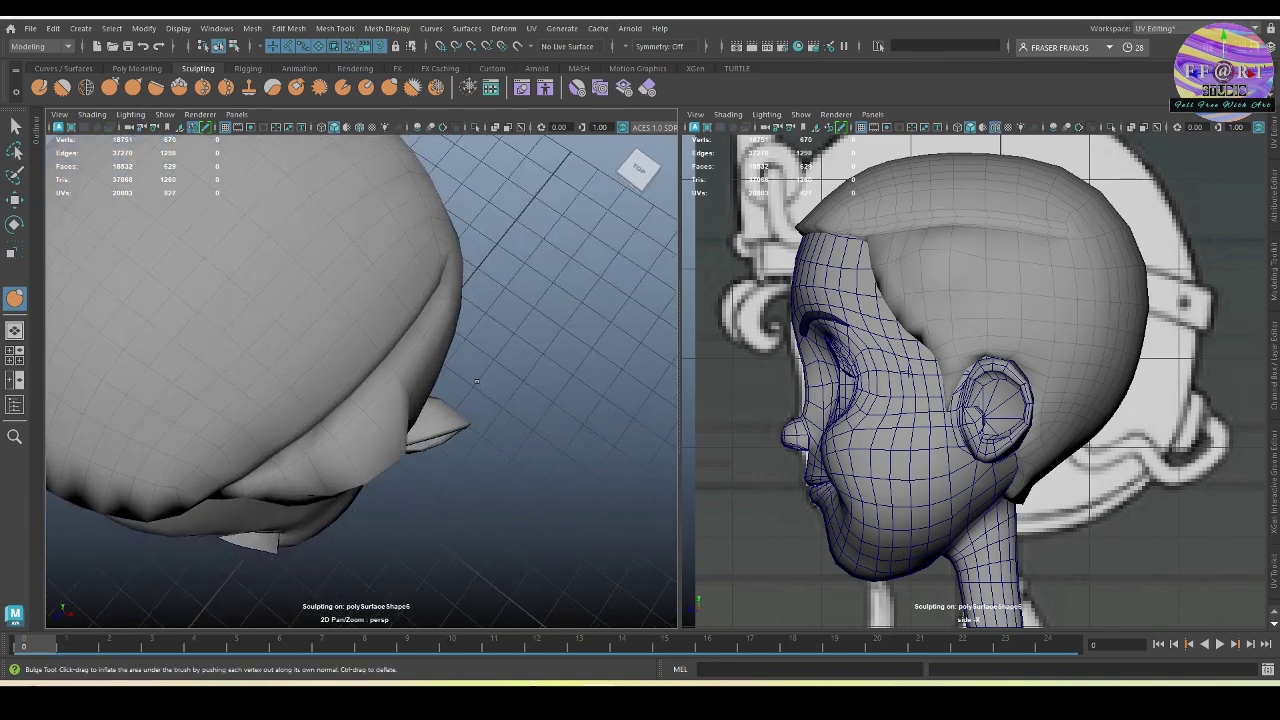
mouse_move(476, 381)
left_mouse_down("alt")
mouse_move(414, 386)
mouse_move(350, 425)
mouse_move(443, 386)
mouse_move(482, 433)
mouse_move(381, 466)
left_mouse_up("alt")
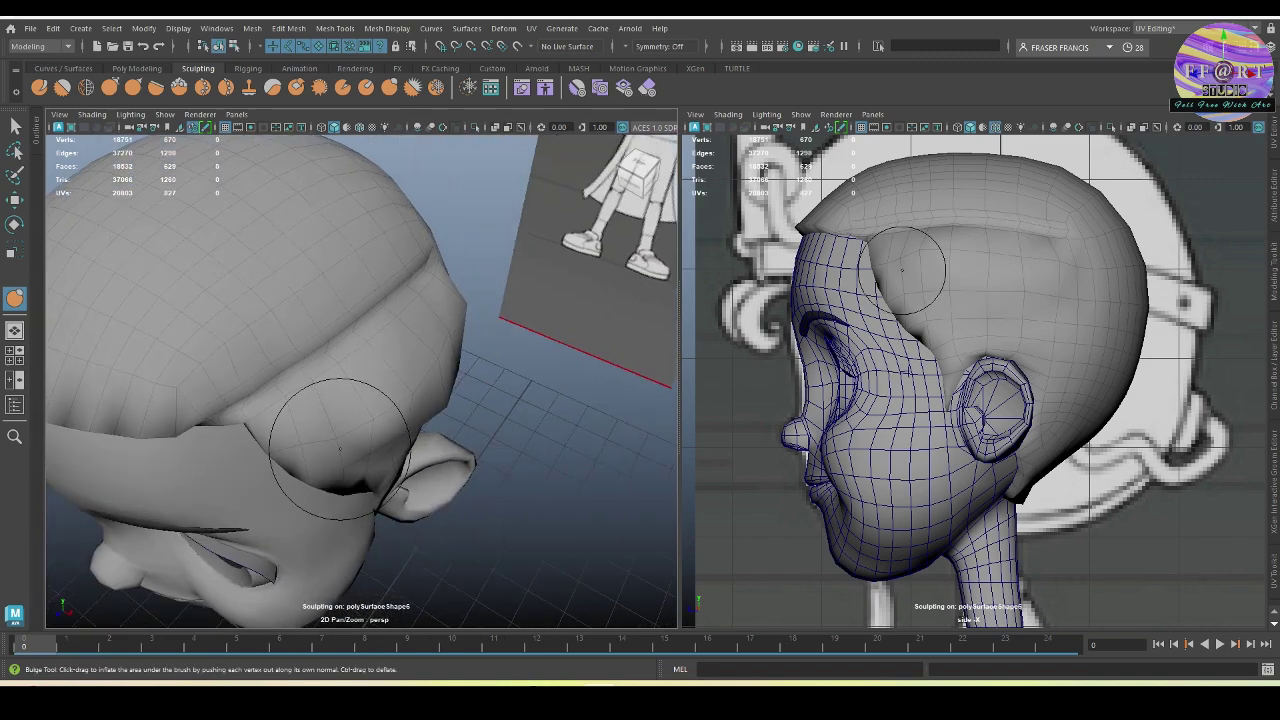
mouse_move(536, 392)
left_mouse_down("alt")
mouse_move(311, 478)
mouse_move(509, 423)
mouse_move(526, 434)
mouse_move(400, 426)
mouse_move(414, 423)
mouse_move(598, 422)
mouse_move(463, 446)
left_mouse_up("alt")
key("ctrl+z")
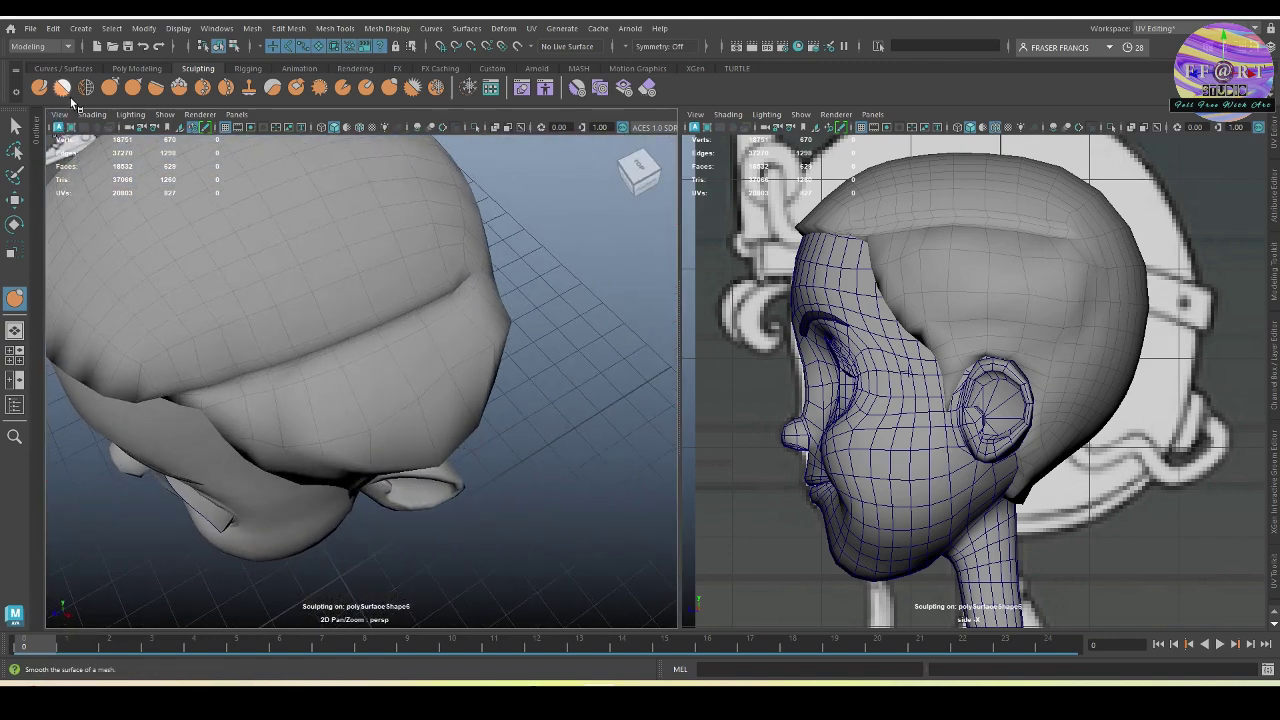
Step: Reshape the bulged side of the hair with the Grab sculpting tool
left_click(109, 88)
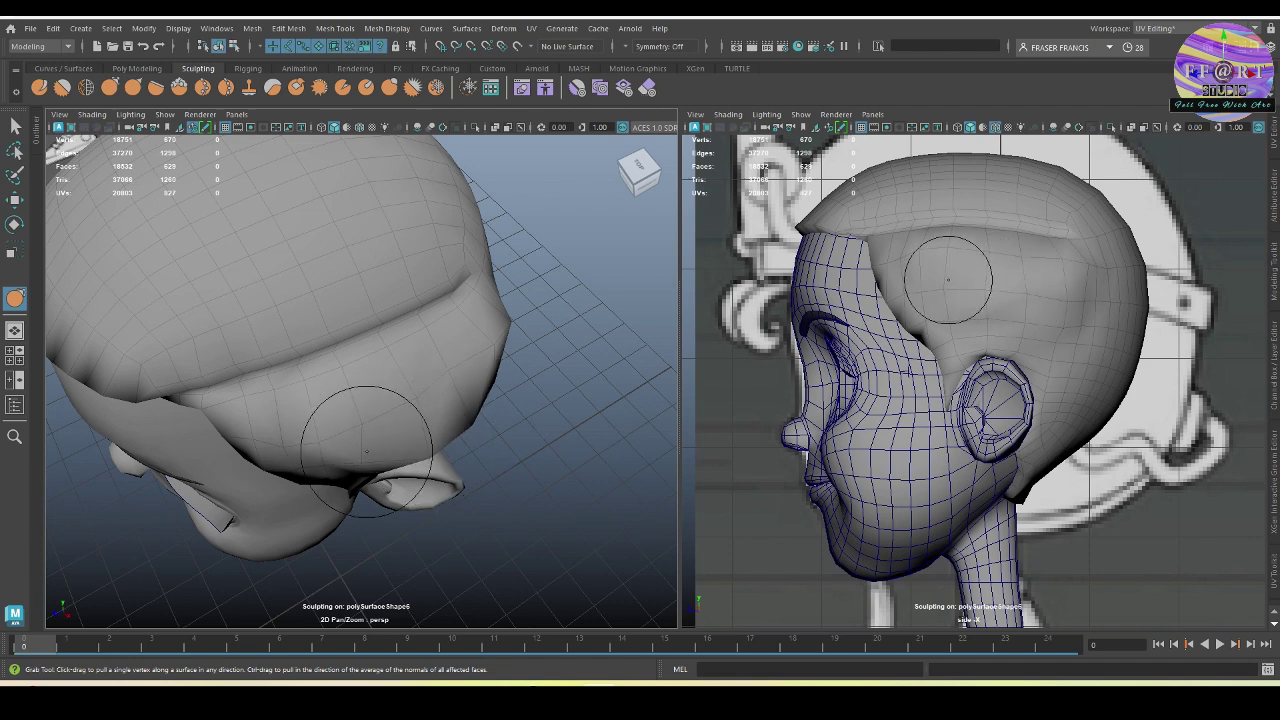
mouse_move(366, 452)
left_mouse_down("alt")
mouse_move(364, 440)
mouse_move(386, 457)
left_mouse_up("alt")
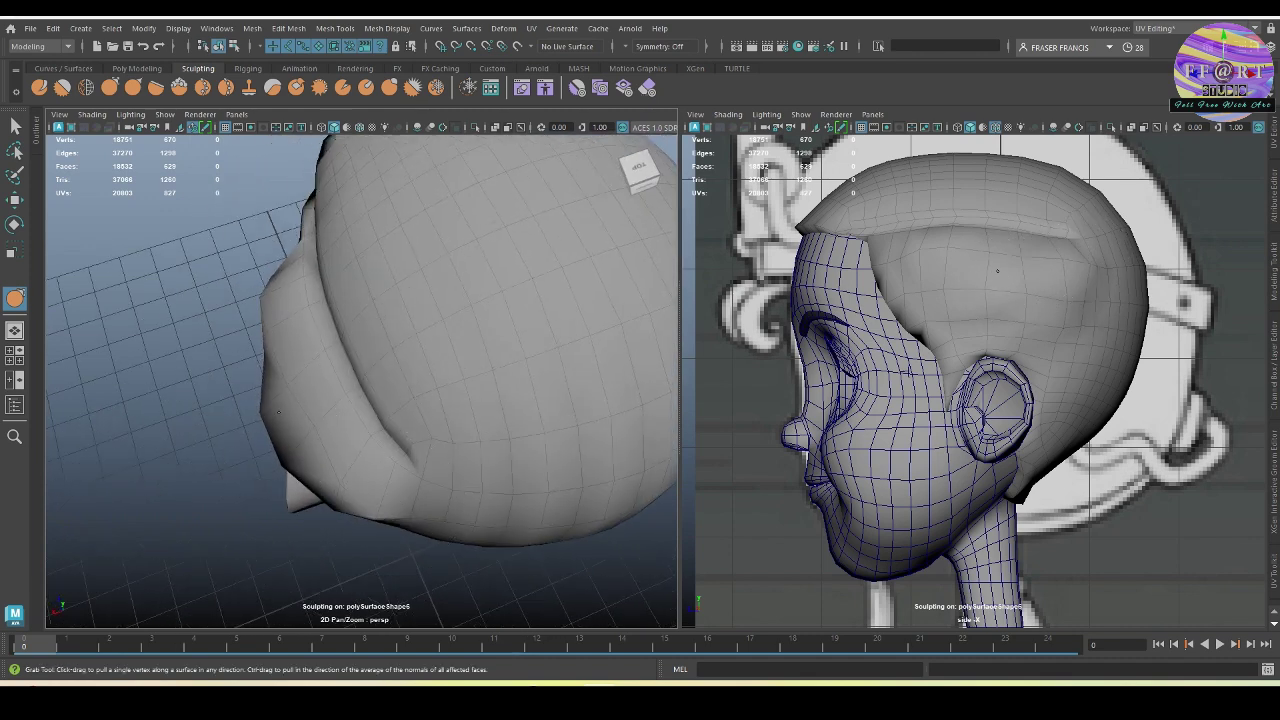
mouse_move(264, 304)
left_mouse_down()
mouse_move(314, 409)
mouse_move(534, 363)
mouse_move(337, 349)
mouse_move(294, 371)
mouse_move(331, 365)
left_mouse_up()
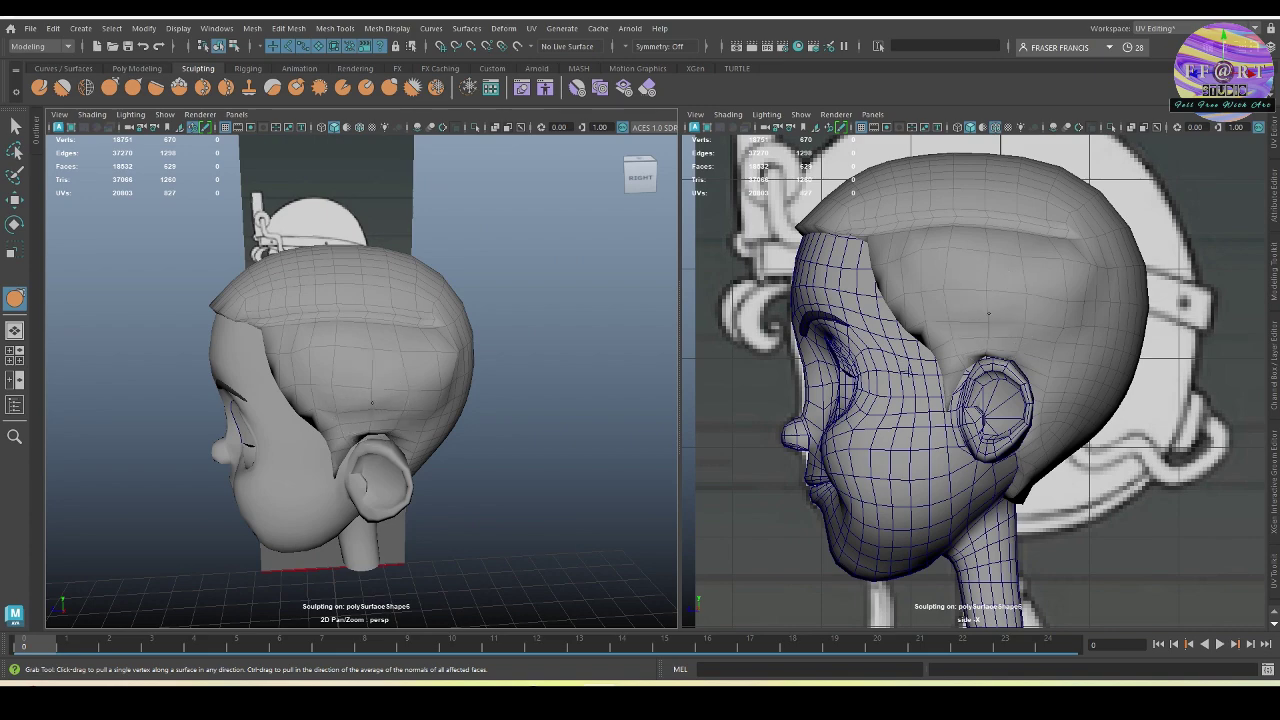
mouse_move(371, 403)
left_mouse_down("alt")
mouse_move(300, 402)
mouse_move(517, 371)
mouse_move(476, 383)
left_mouse_up("alt")
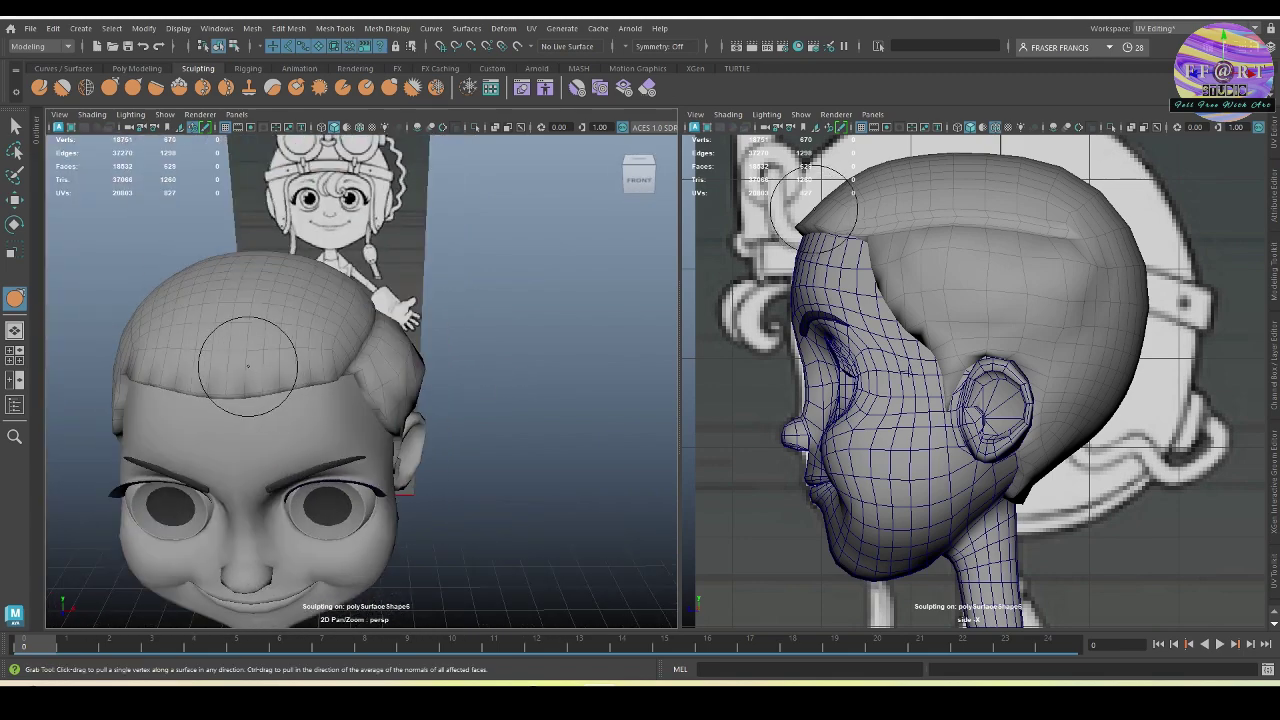
Step: Inflate the front of the hair above the forehead with the Bulge sculpting tool, undoing the excess strokes
mouse_move(281, 363)
left_mouse_down("alt")
mouse_move(386, 377)
mouse_move(308, 364)
mouse_move(480, 370)
left_mouse_up("alt")
key("b")
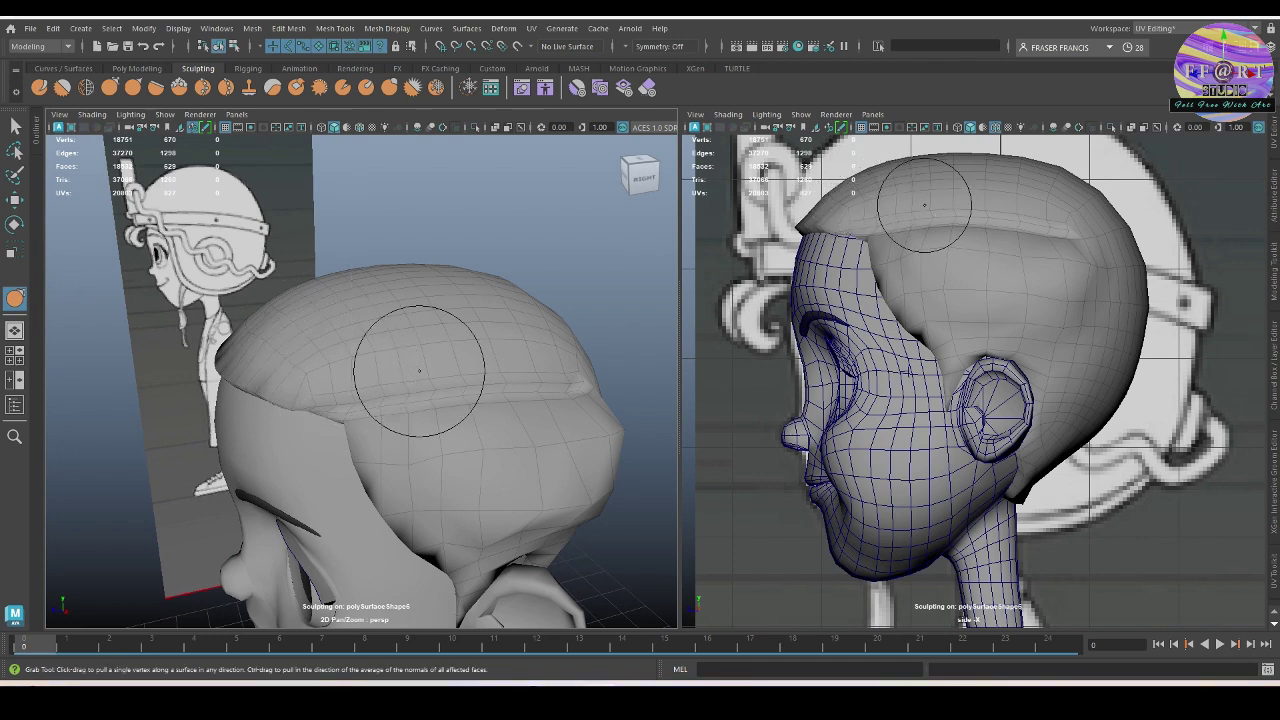
left_click_drag(413, 235, 253, 361, "alt")
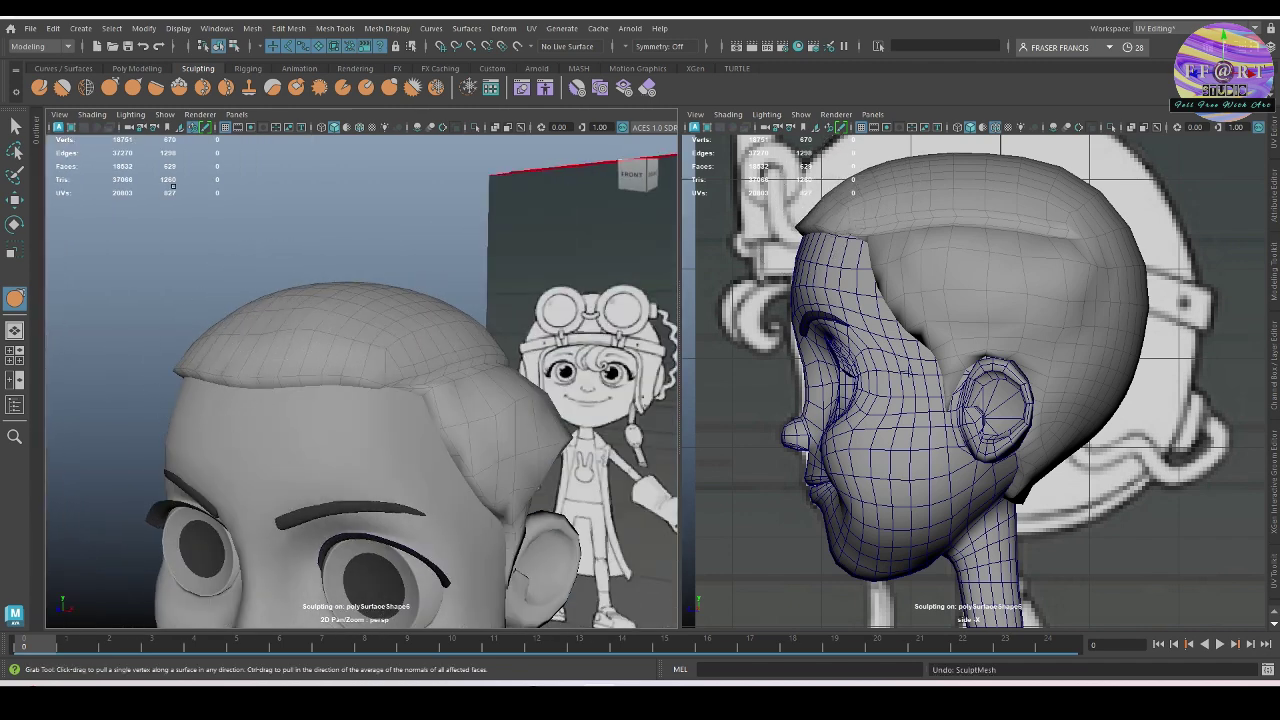
left_click(392, 88)
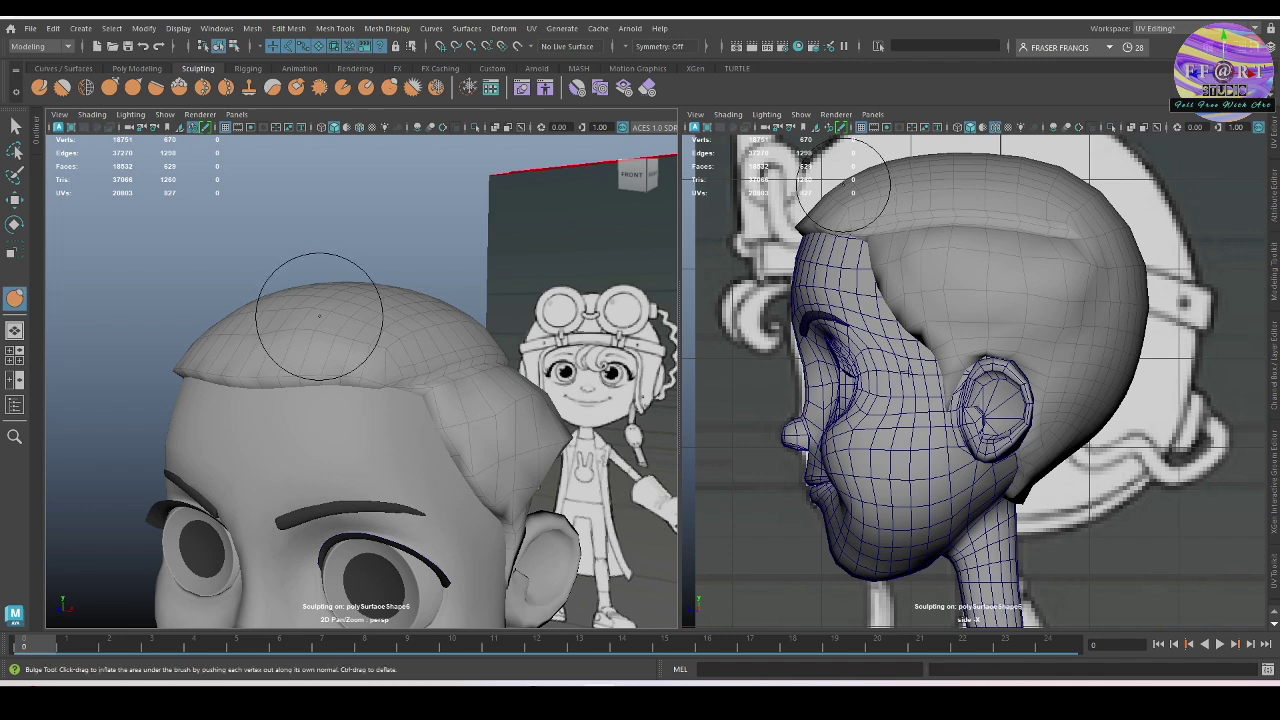
mouse_move(319, 316)
left_mouse_down()
mouse_move(290, 322)
mouse_move(376, 313)
left_mouse_up()
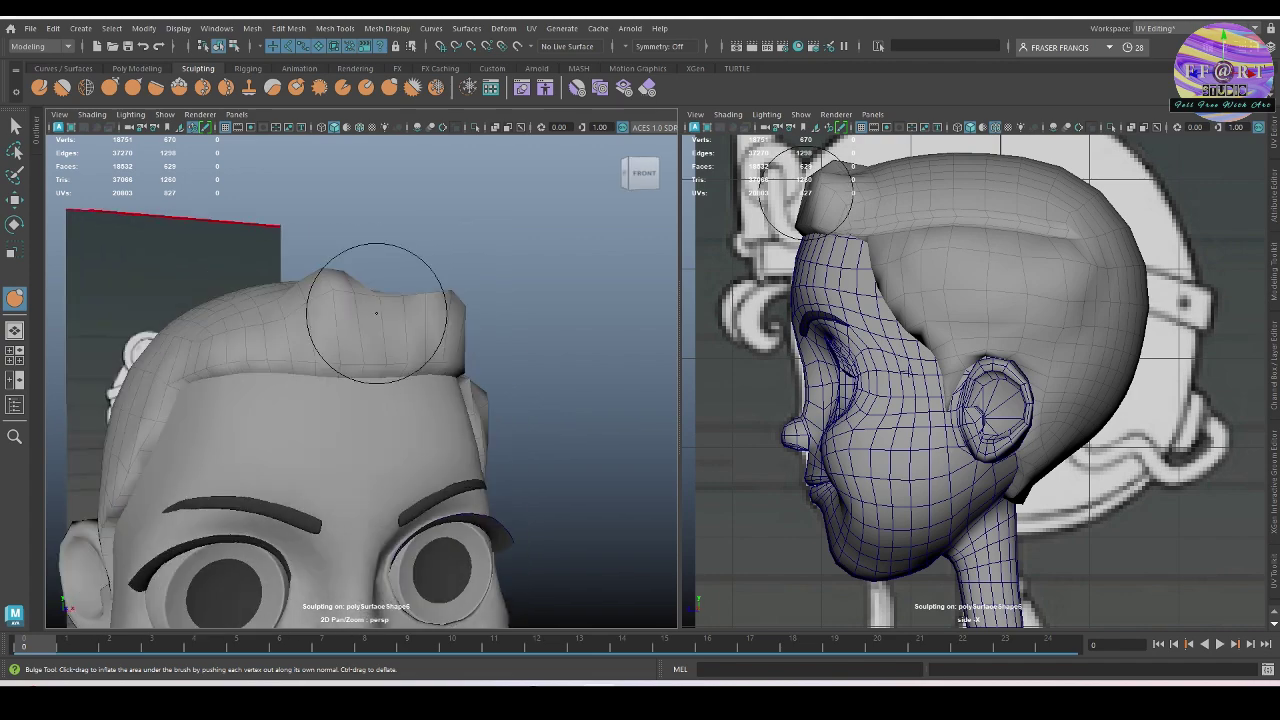
mouse_move(291, 320)
left_mouse_down()
mouse_move(252, 323)
mouse_move(346, 320)
mouse_move(257, 334)
mouse_move(310, 299)
mouse_move(369, 337)
mouse_move(466, 343)
left_mouse_up()
key("ctrl+z")
mouse_move(536, 311)
left_mouse_down("alt")
mouse_move(520, 357)
mouse_move(380, 443)
left_mouse_up("alt")
key("ctrl+z")
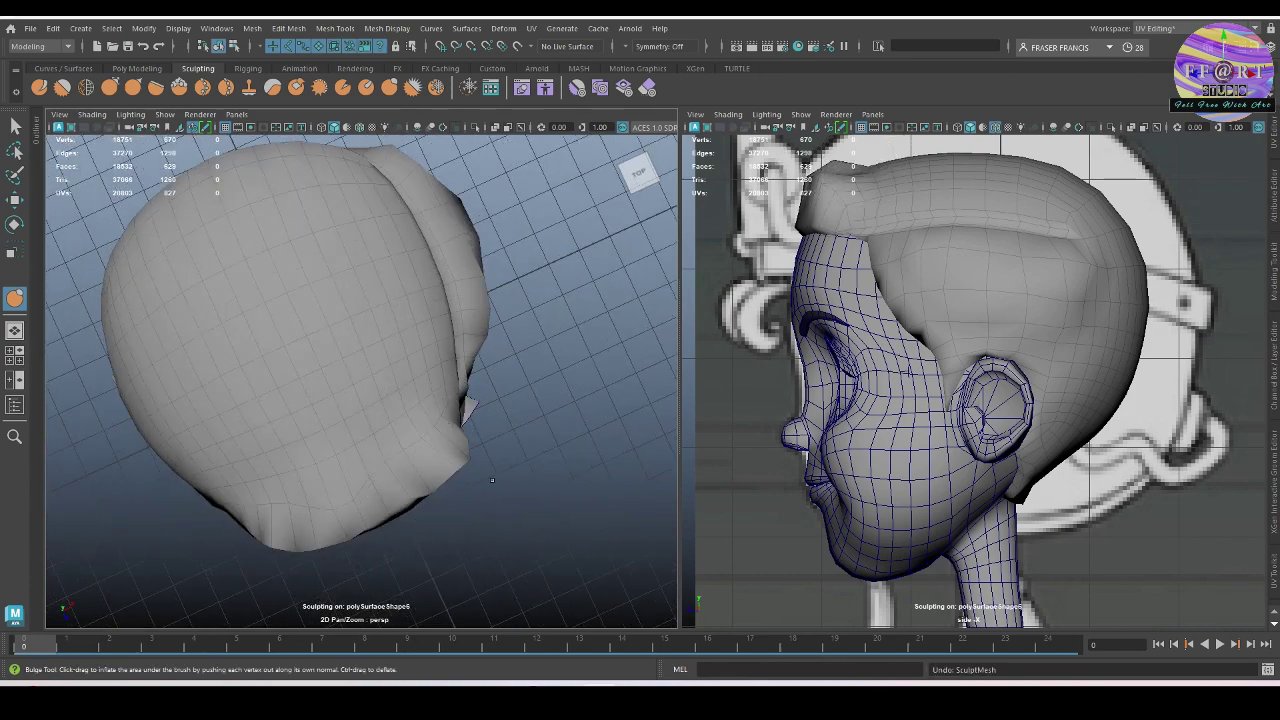
Step: Reshape the inflated front edge of the hair with the Grab sculpting tool and turn on smooth mesh preview for the hair
left_click(110, 89)
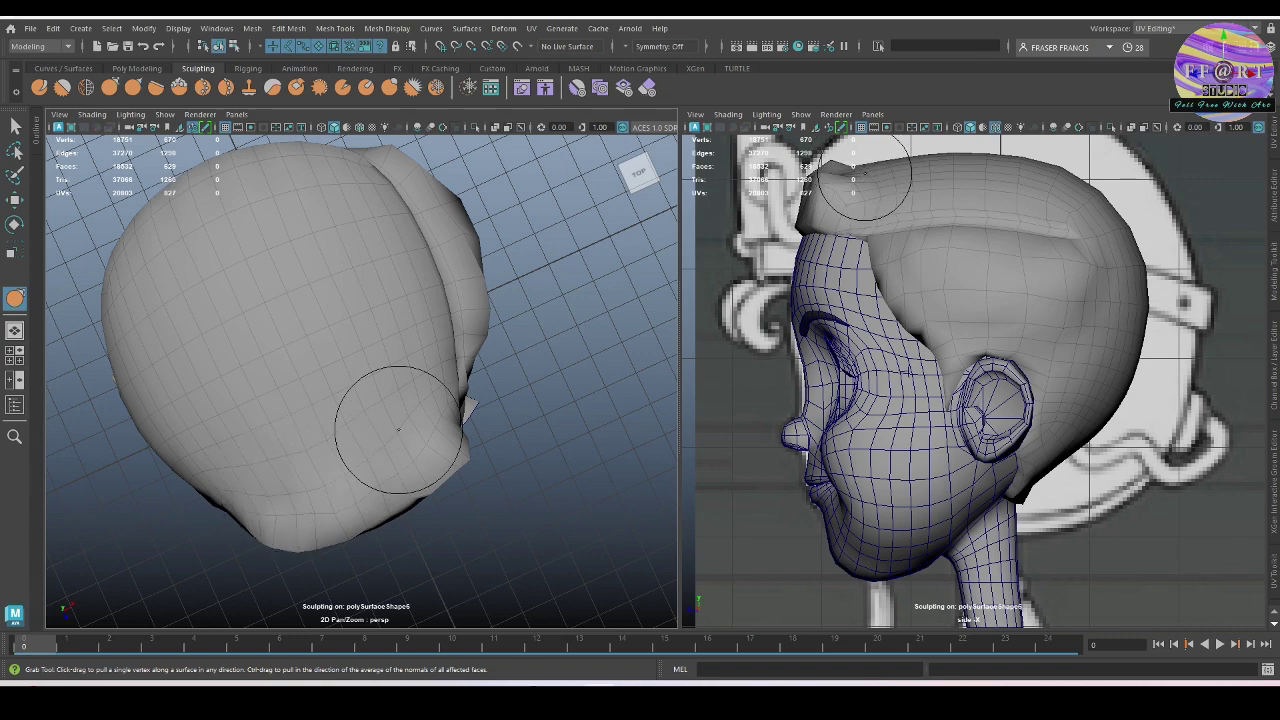
left_click_drag(485, 523, 438, 447, "alt")
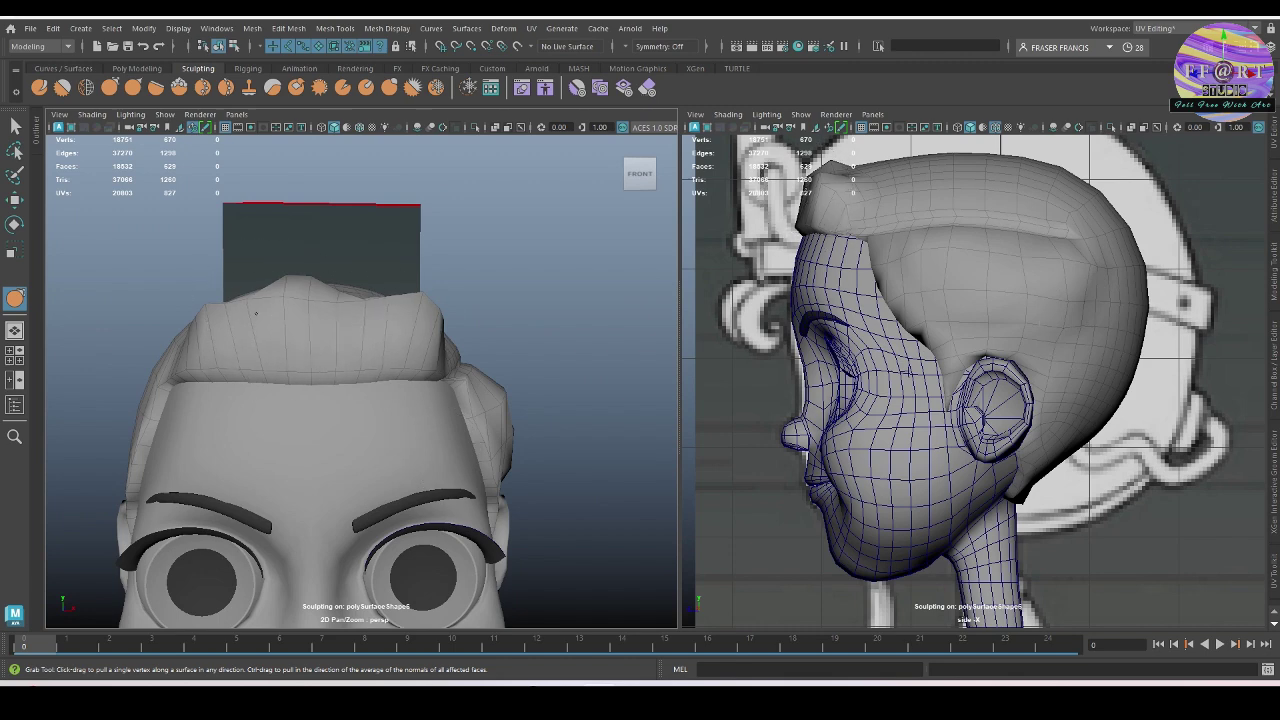
left_click_drag(255, 314, 529, 323, "alt")
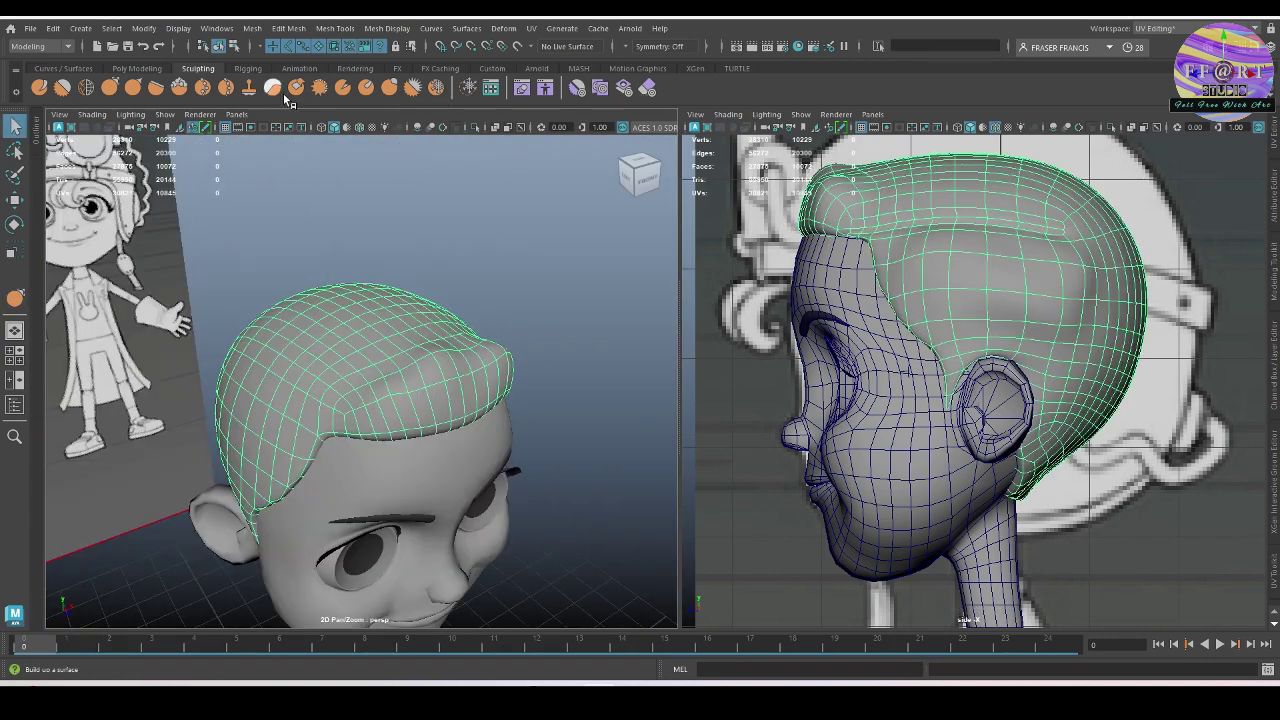
Step: Inflate the hair above the ear on the unparted side and around the upper back with the Bulge sculpting tool
left_click(385, 89)
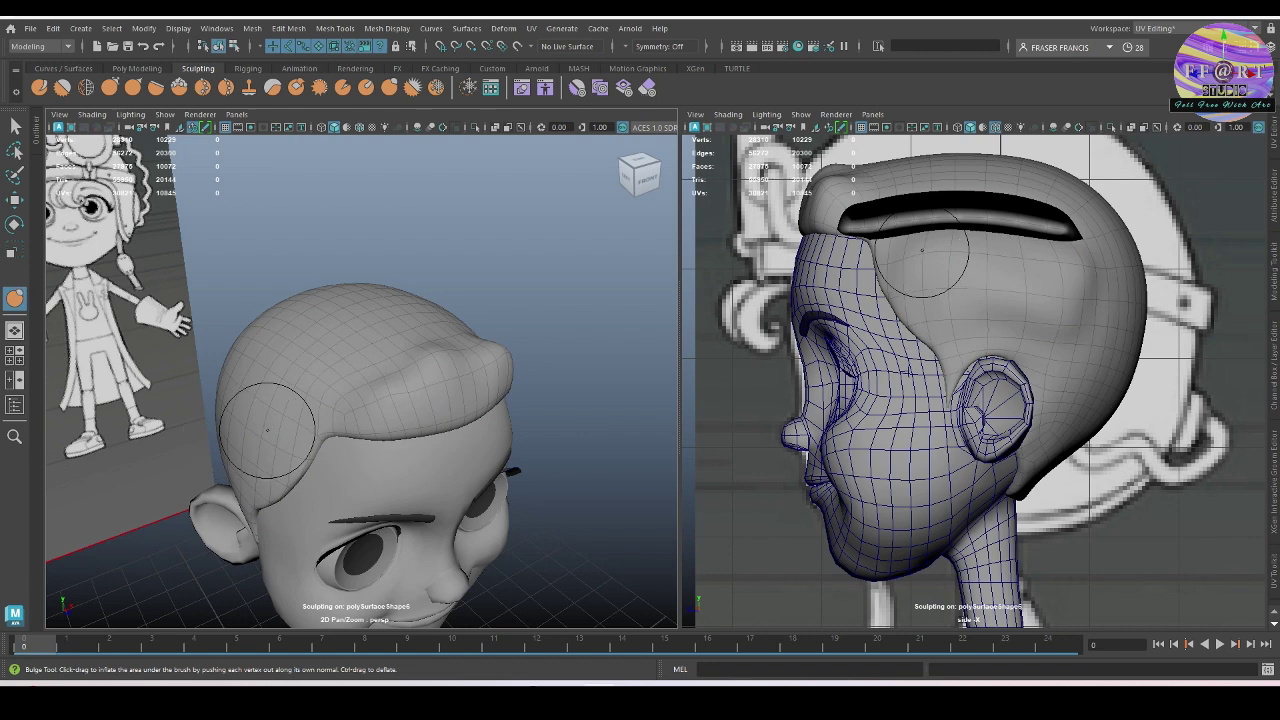
left_click_drag(267, 431, 309, 471, "alt")
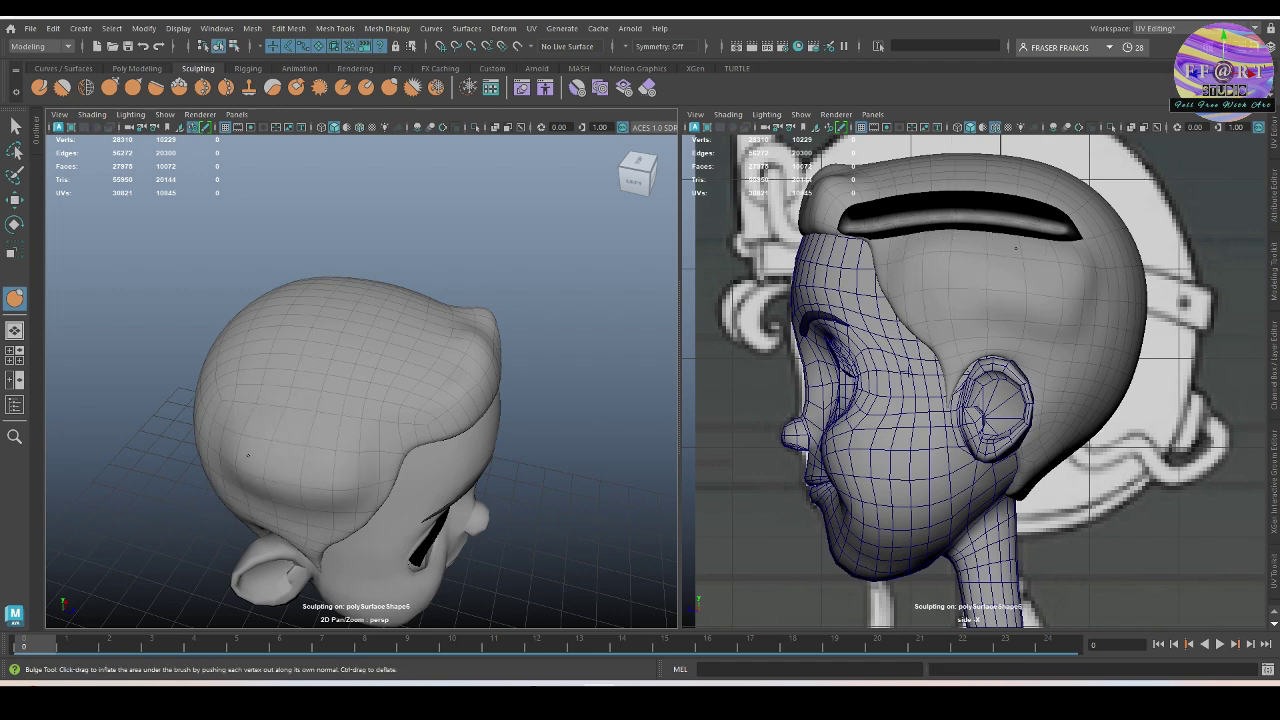
left_click_drag(229, 447, 309, 349, "alt")
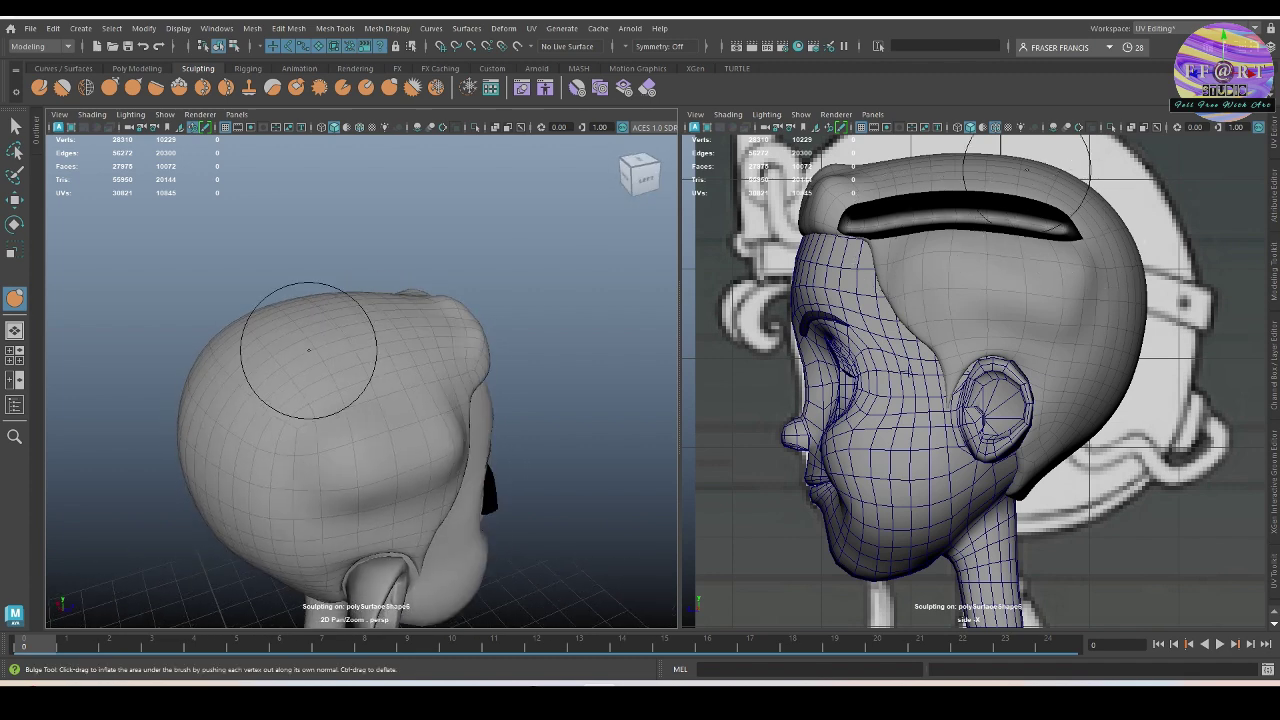
mouse_move(270, 426)
left_mouse_down("alt")
mouse_move(317, 453)
mouse_move(180, 460)
mouse_move(198, 437)
left_mouse_up("alt")
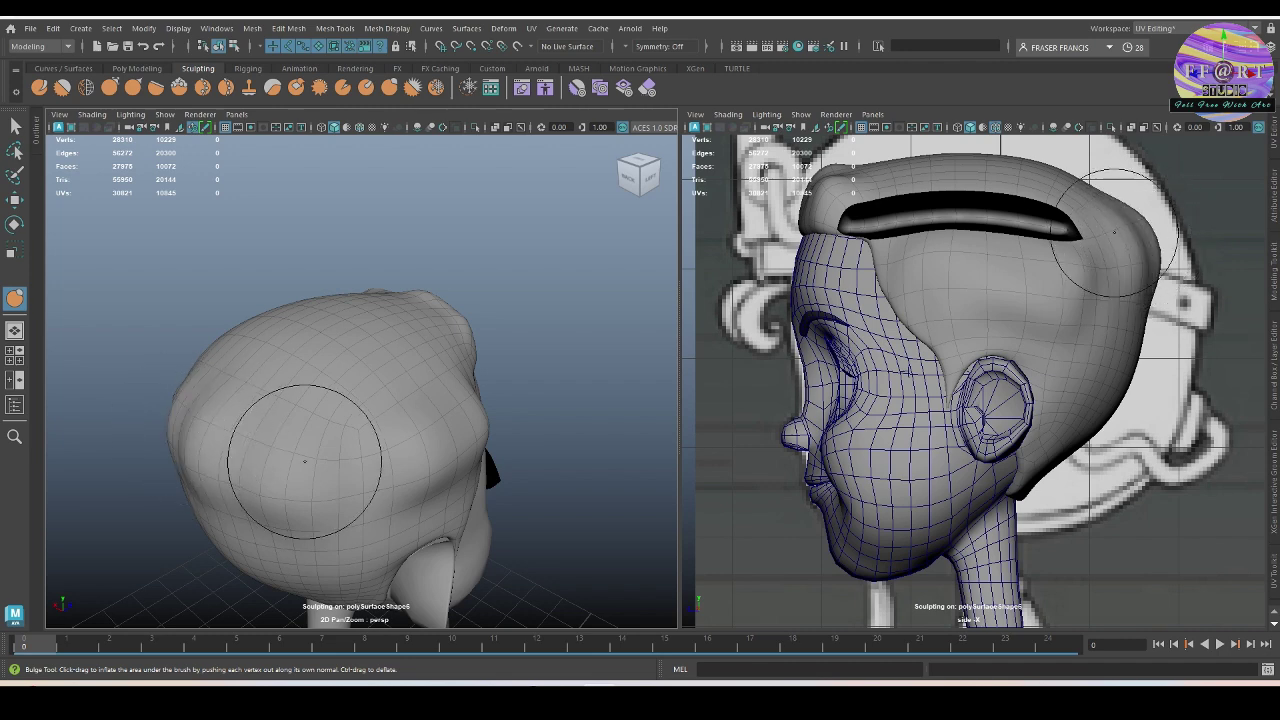
mouse_move(330, 353)
left_mouse_down("alt")
mouse_move(288, 355)
mouse_move(262, 335)
mouse_move(374, 329)
mouse_move(286, 343)
left_mouse_up("alt")
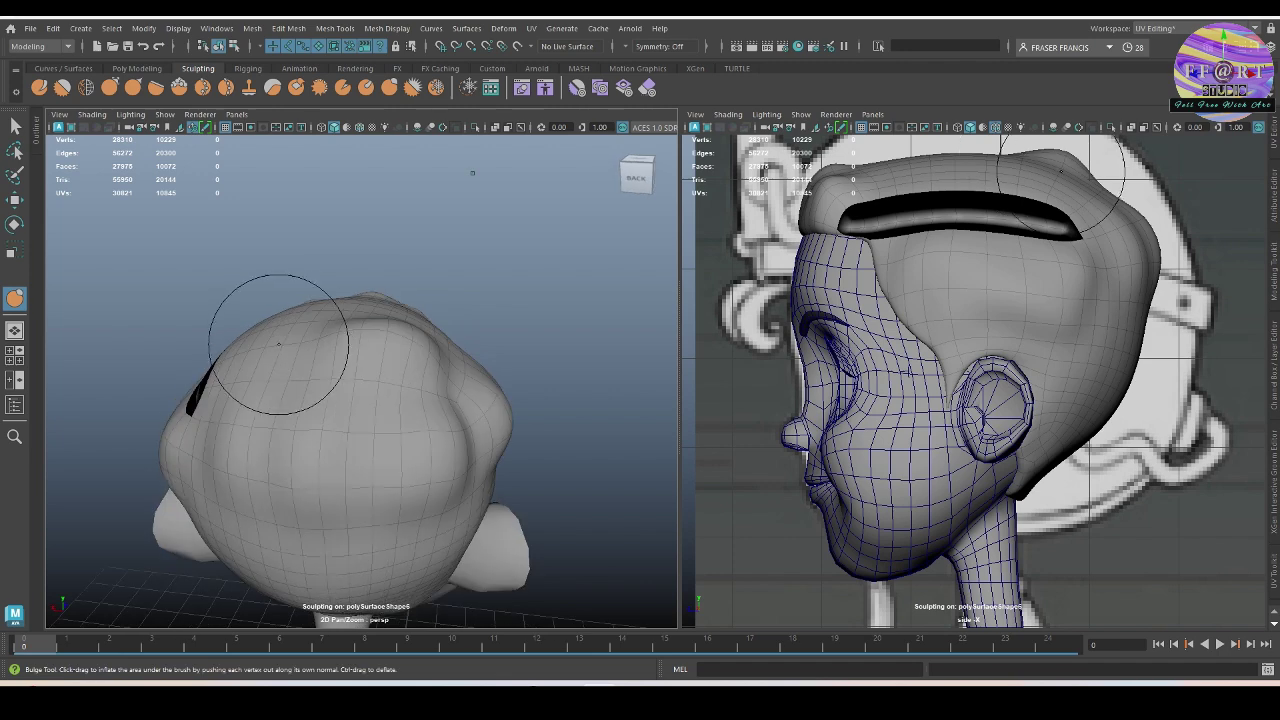
Step: Bulge the back, crown and front top of the hair to build wavy volume around the head
left_click_drag(545, 308, 389, 451, "alt")
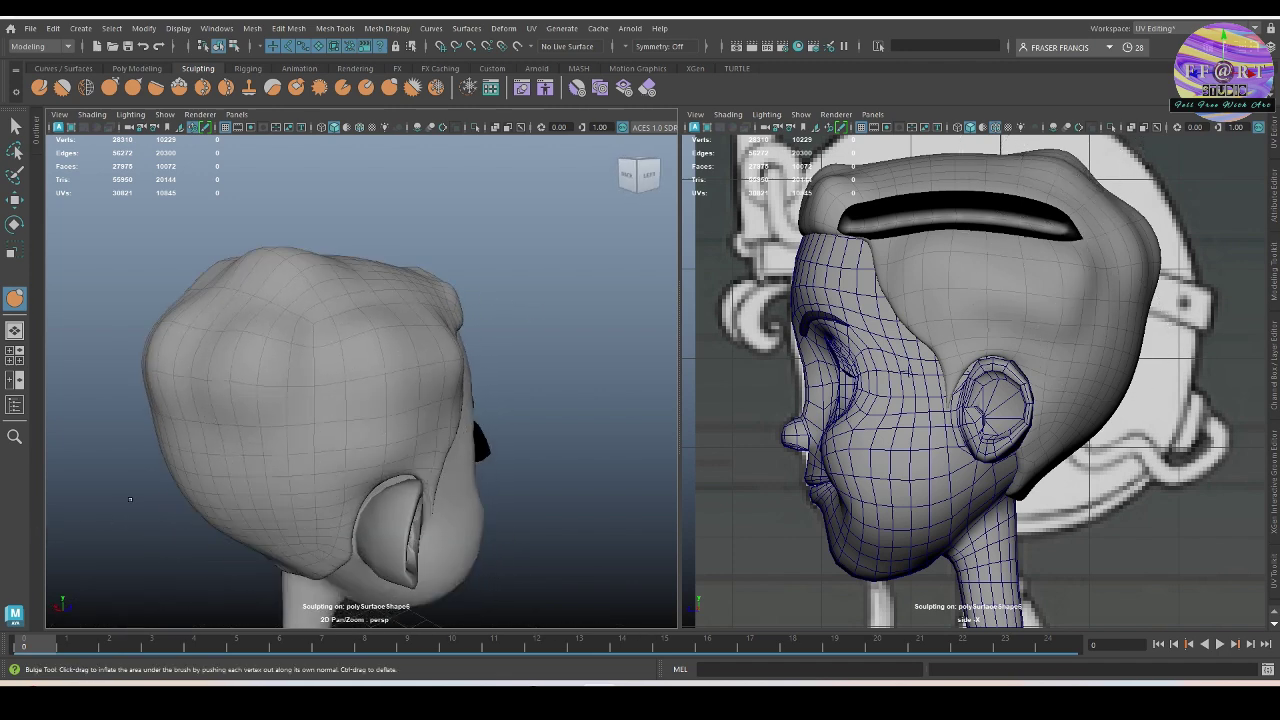
left_click_drag(130, 498, 386, 529, "alt")
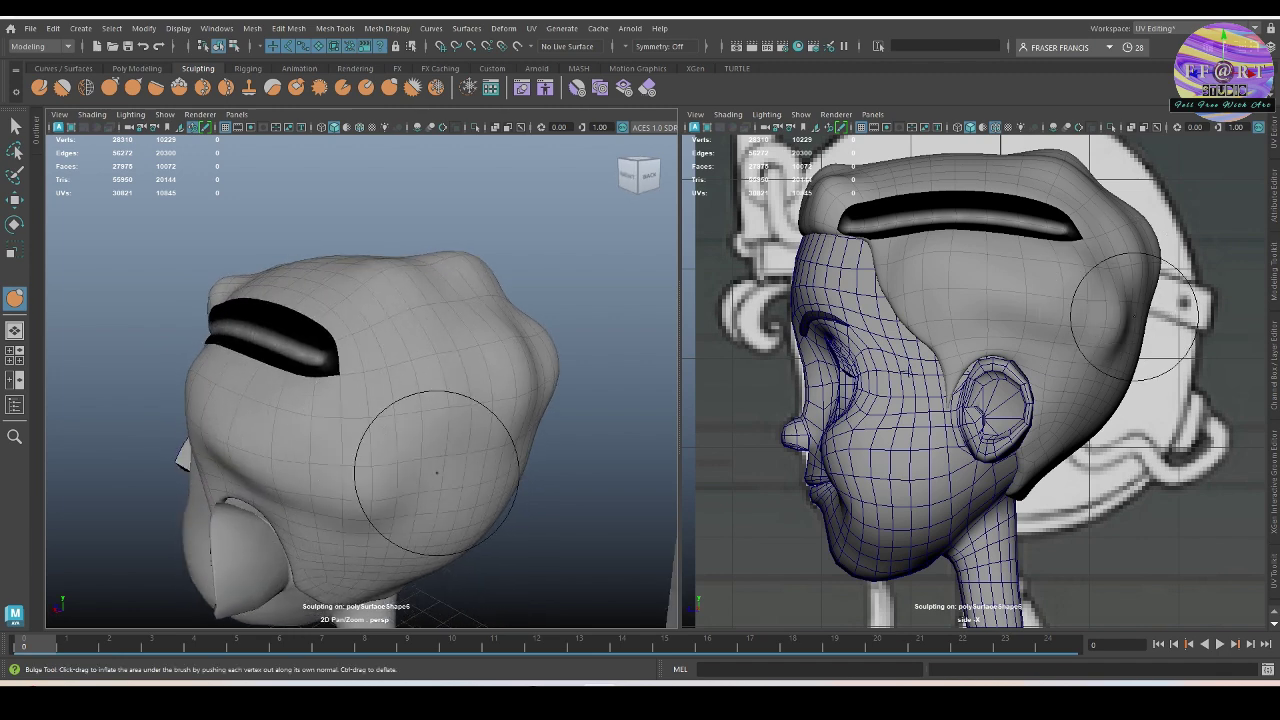
mouse_move(436, 472)
left_mouse_down("alt")
mouse_move(391, 220)
mouse_move(443, 434)
mouse_move(457, 399)
mouse_move(383, 403)
mouse_move(400, 311)
mouse_move(440, 290)
mouse_move(409, 324)
left_mouse_up("alt")
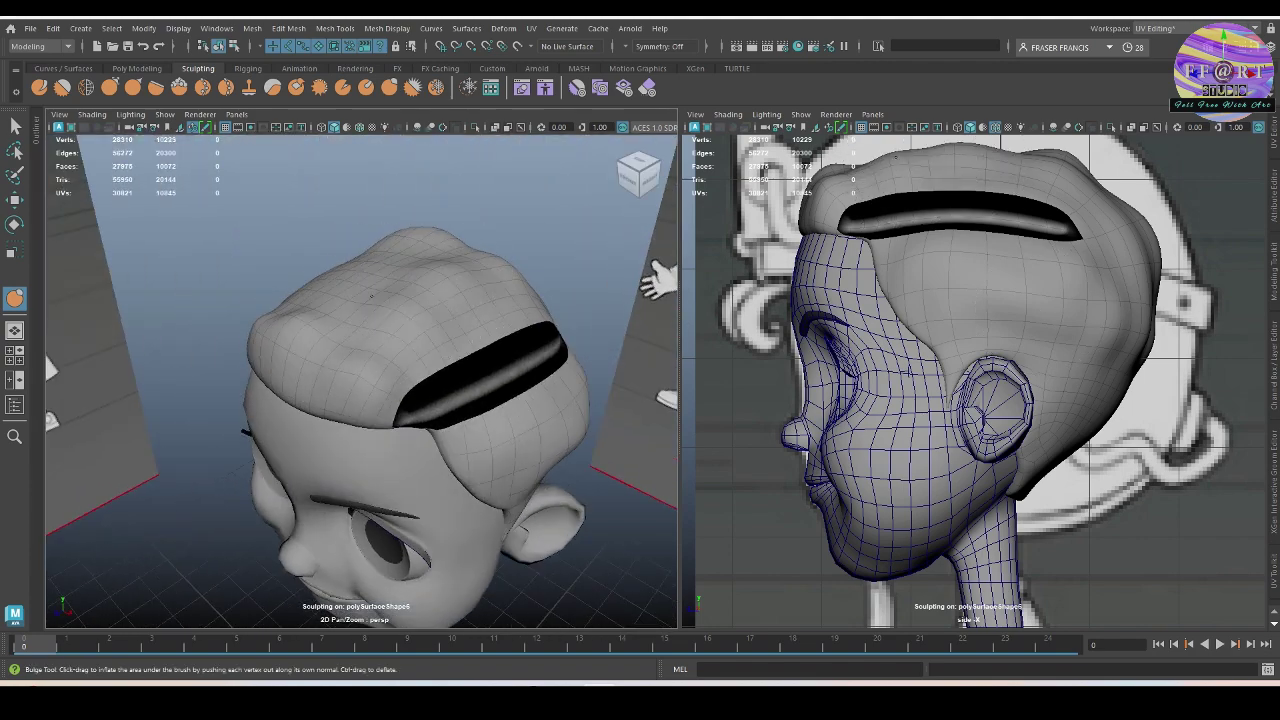
mouse_move(532, 224)
left_mouse_down("alt")
mouse_move(395, 290)
mouse_move(345, 253)
left_mouse_up("alt")
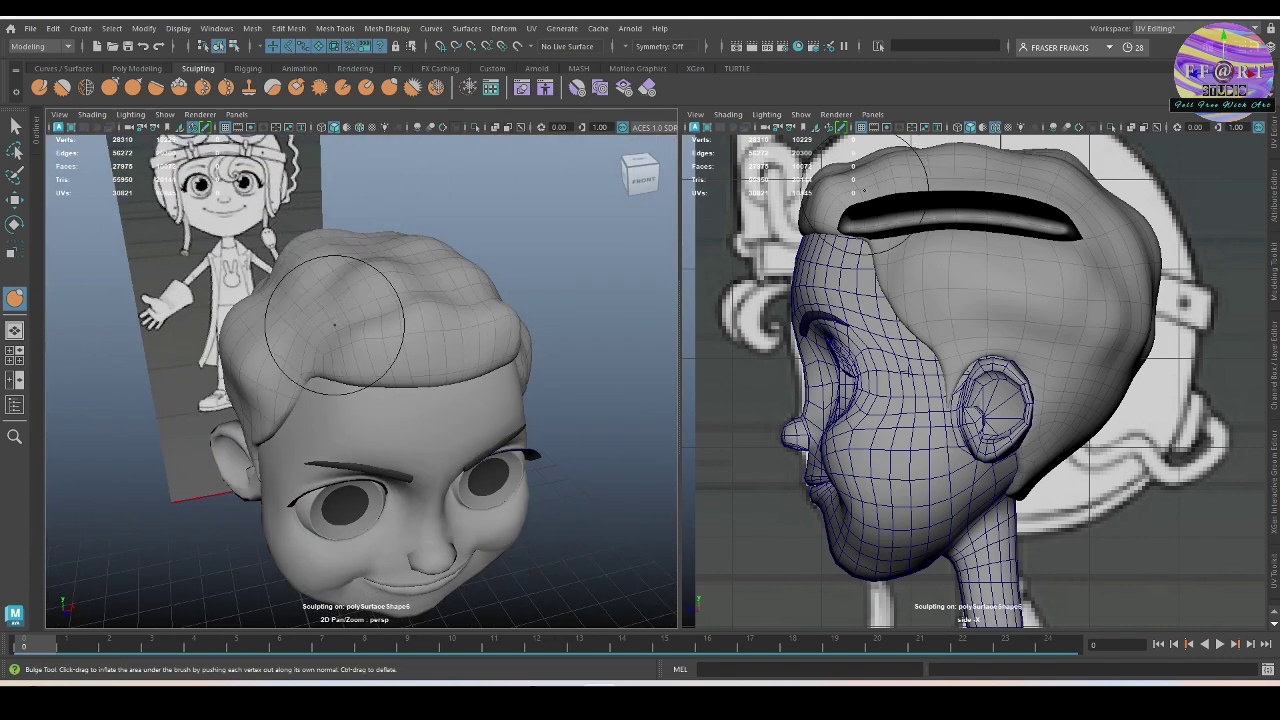
left_click_drag(336, 321, 243, 275, "alt")
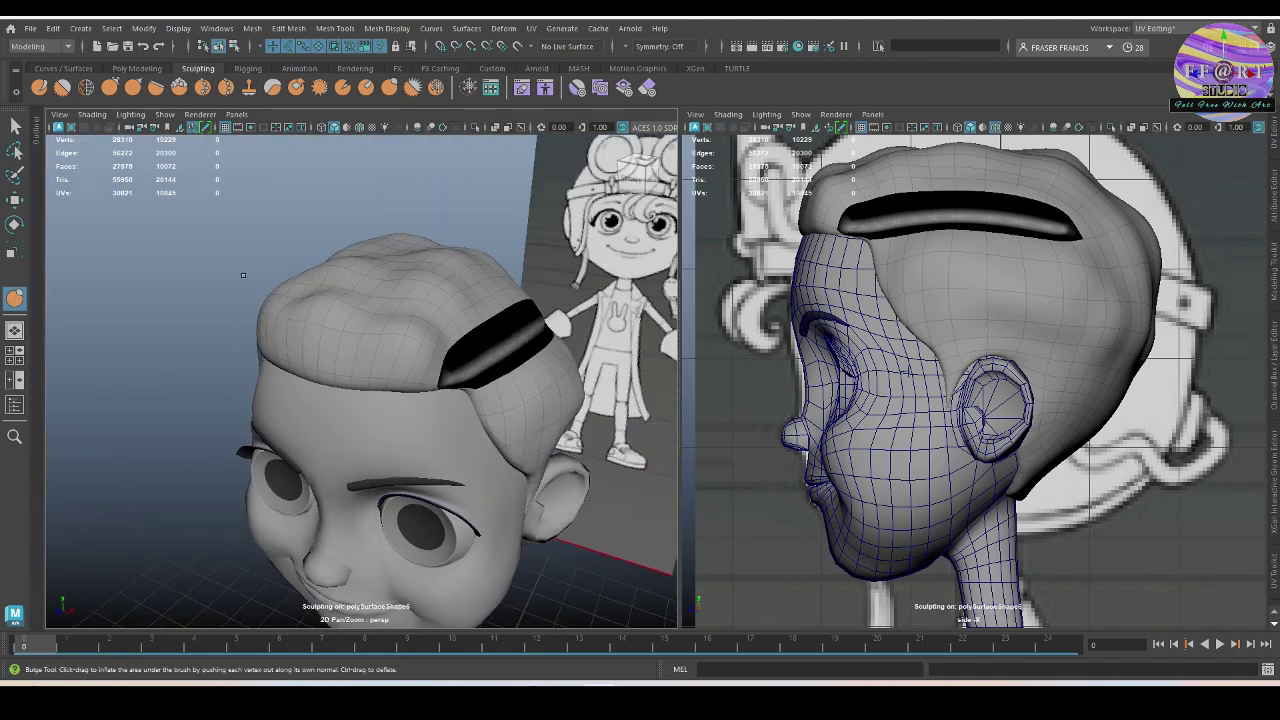
Step: Soften the bulges over the top, sides and back of the hair with the Smooth sculpting tool and save the scene
mouse_move(220, 203)
left_mouse_down("alt")
mouse_move(192, 286)
mouse_move(205, 385)
left_mouse_up("alt")
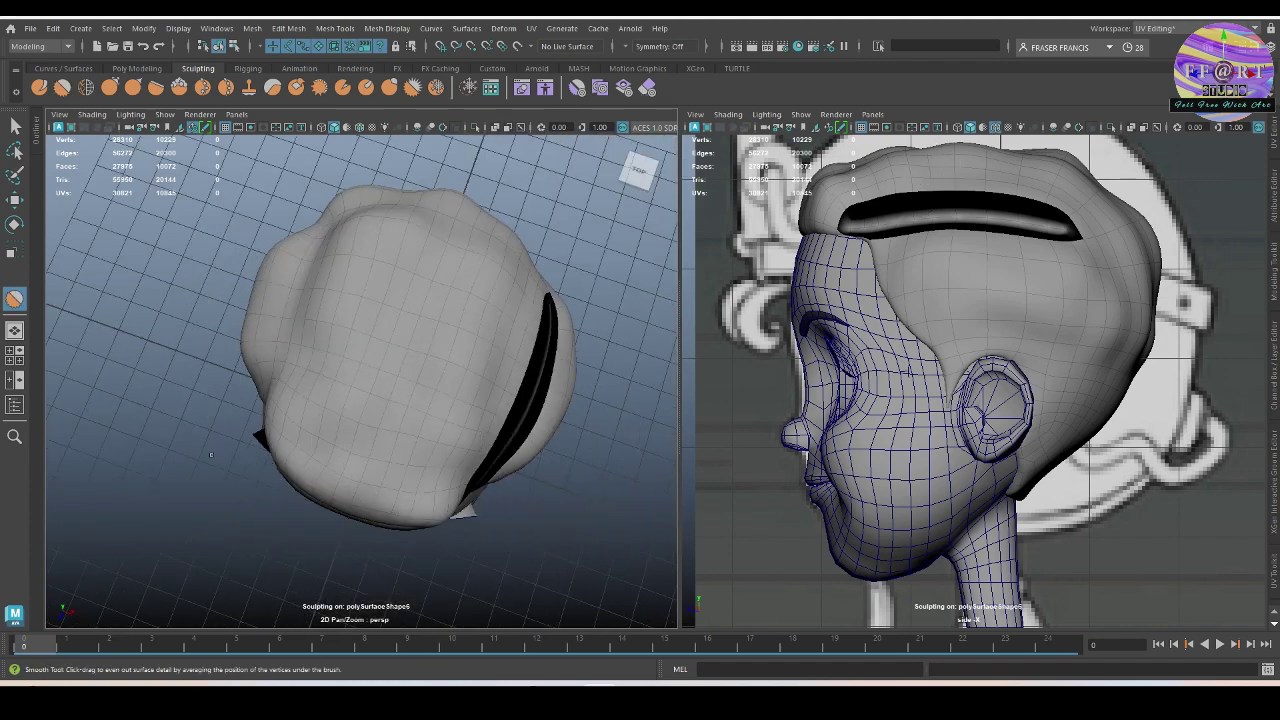
left_click_drag(210, 454, 291, 378, "alt")
left_click_drag(419, 293, 376, 344, "alt")
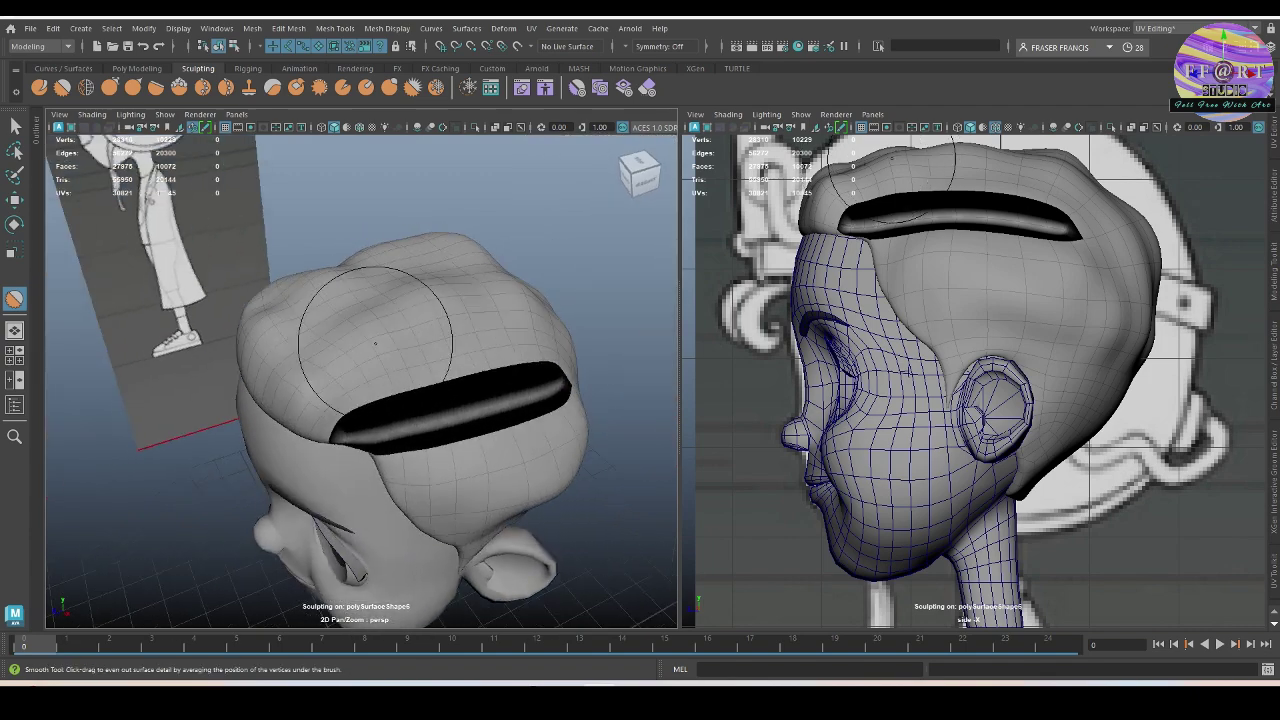
left_click_drag(462, 296, 414, 329, "alt")
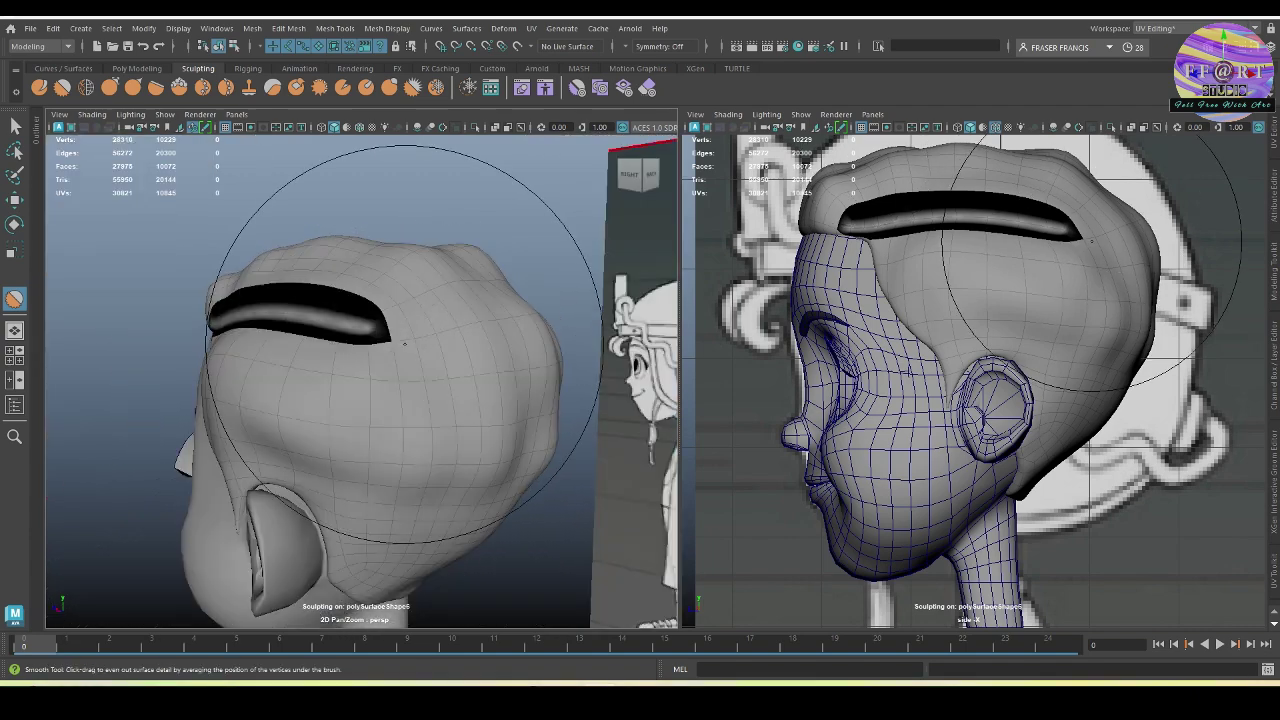
left_click_drag(417, 434, 446, 331, "alt")
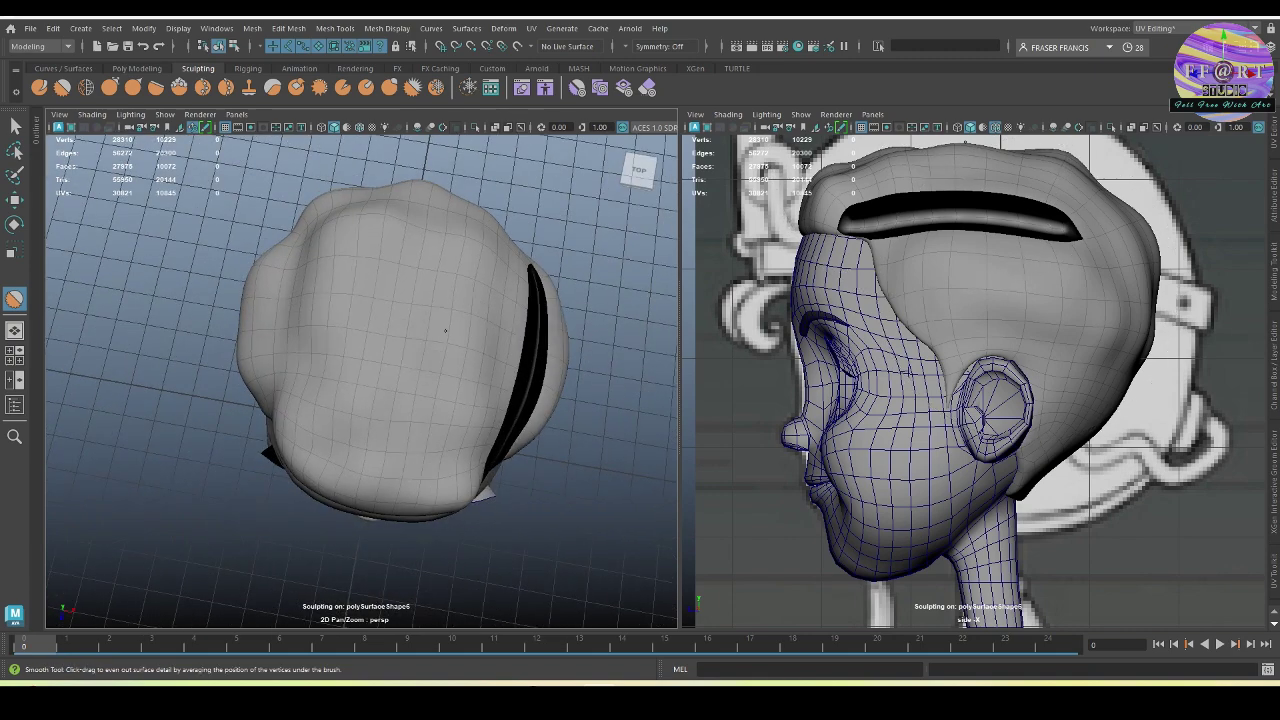
left_click_drag(375, 392, 373, 265, "alt")
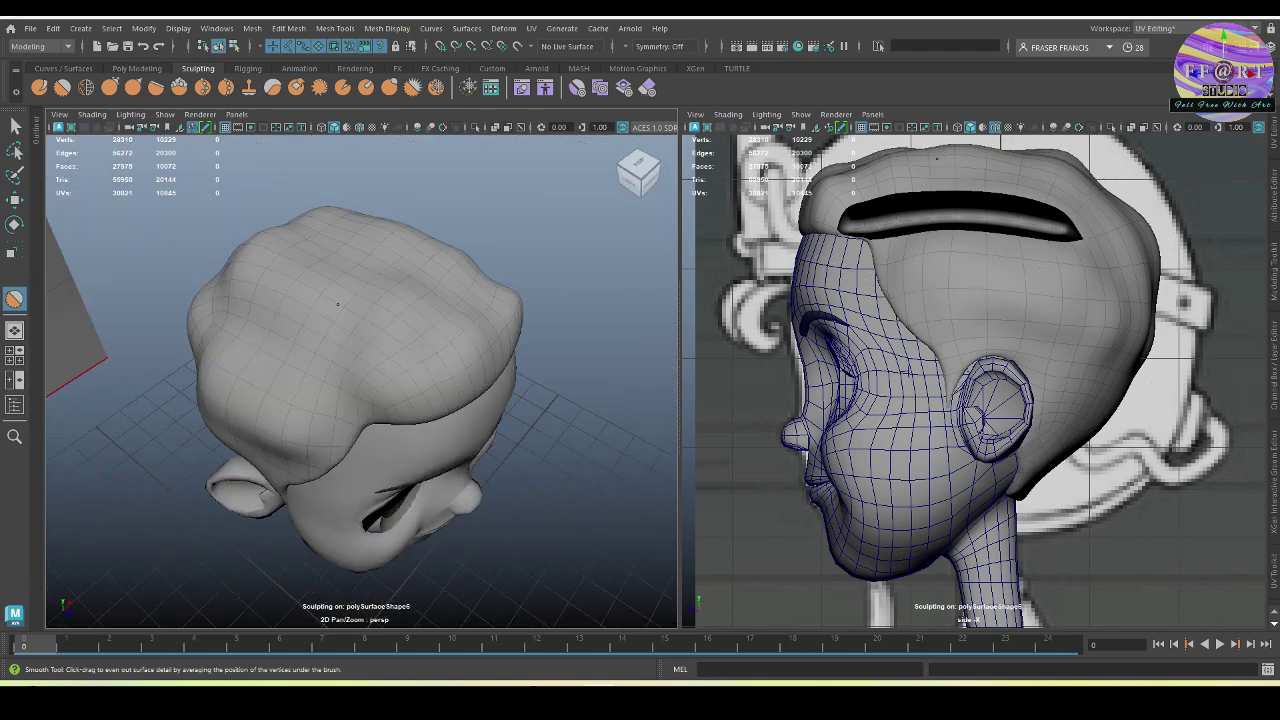
mouse_move(340, 313)
left_mouse_down("alt")
mouse_move(354, 294)
mouse_move(277, 380)
left_mouse_up("alt")
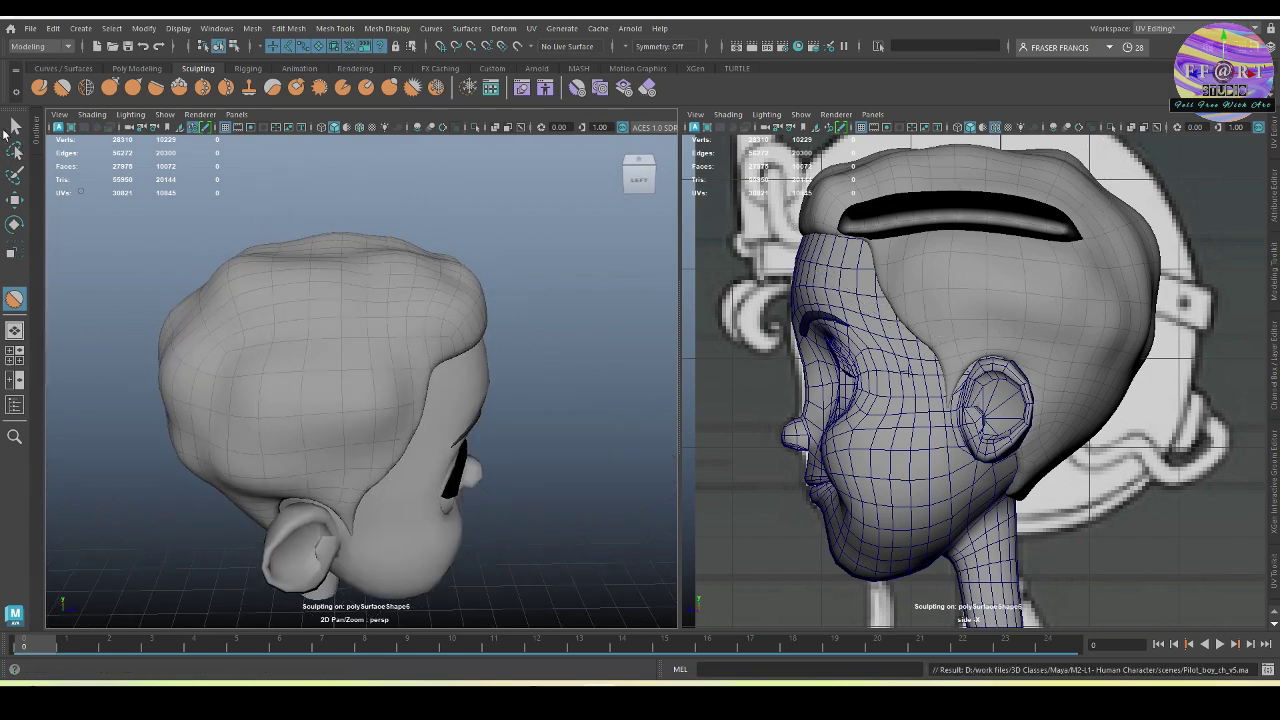
Step: Turn on smooth mesh preview for the face mesh and review the head with its hair from several sides
left_click(14, 127)
left_click(518, 291)
left_click_drag(565, 350, 485, 378, "alt")
left_click_drag(531, 419, 450, 384, "alt")
left_click(450, 385)
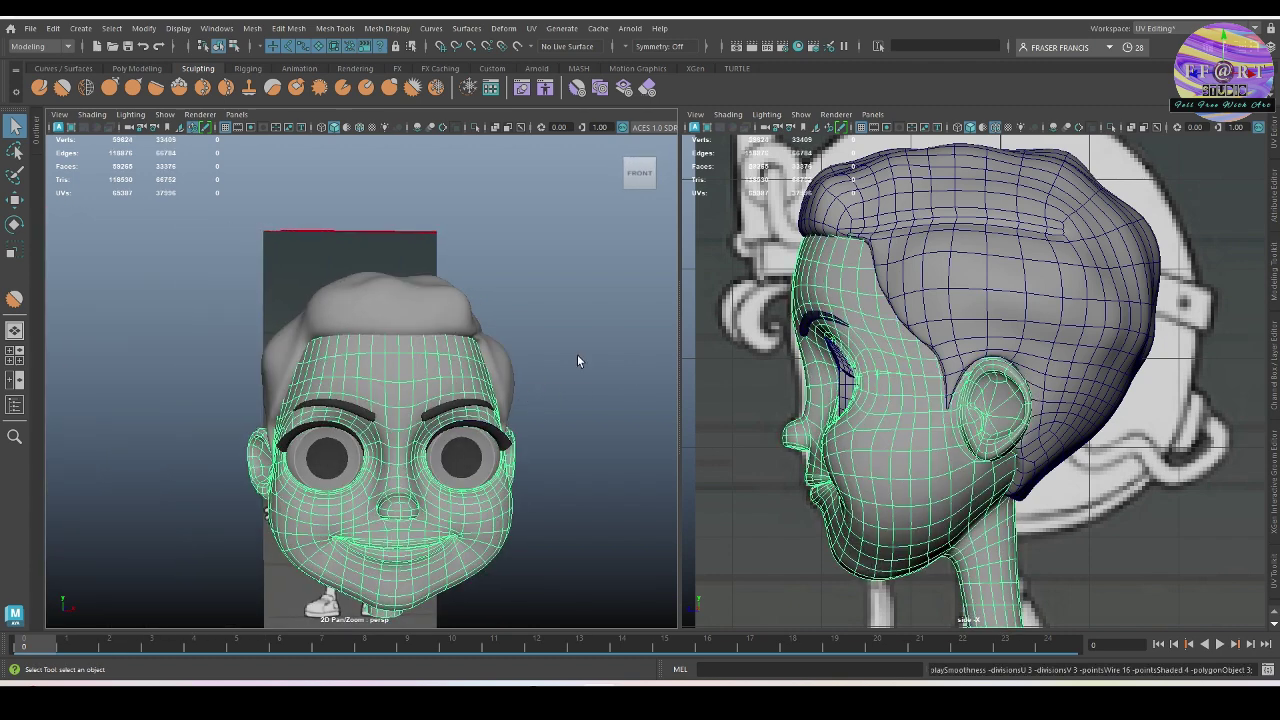
left_click(598, 395)
left_click_drag(606, 411, 402, 360, "alt")
left_click_drag(466, 390, 557, 329, "alt")
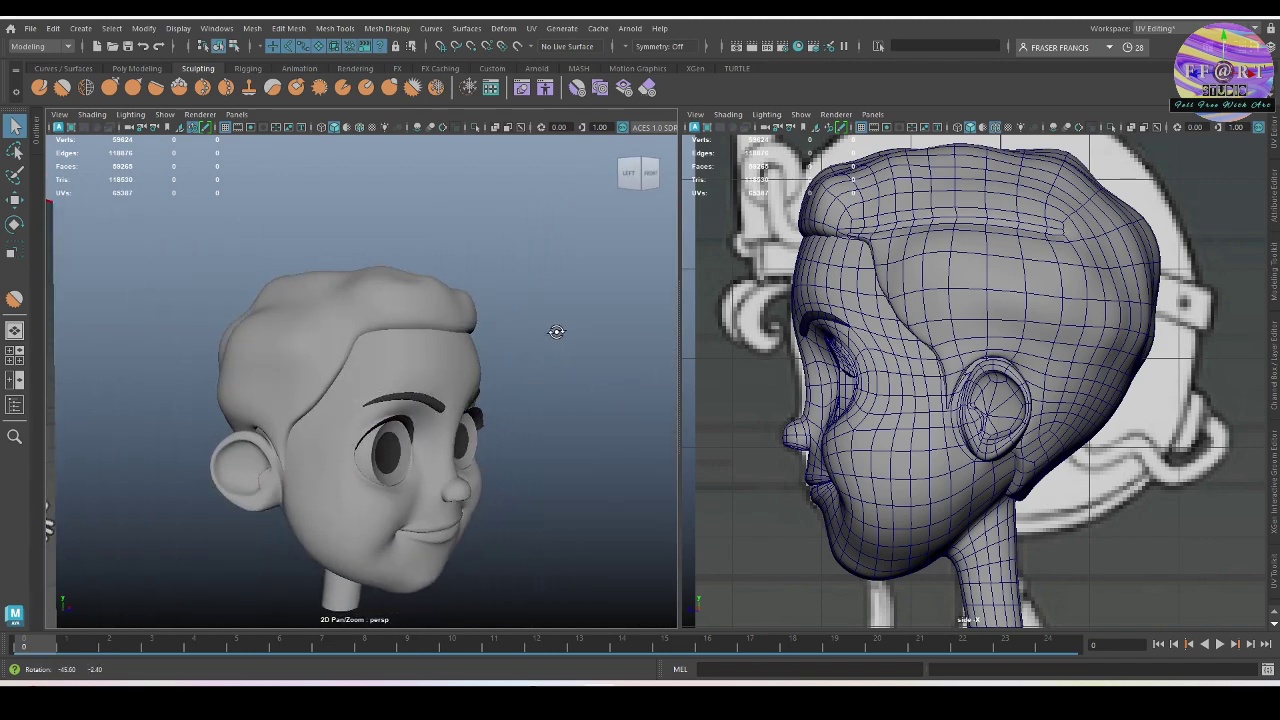
Step: Turn off smooth mesh preview on the hair and examine the hairline edges beside the temple
scroll(466, 400, "up", 3)
left_click(303, 357)
scroll(340, 375, "up", 5)
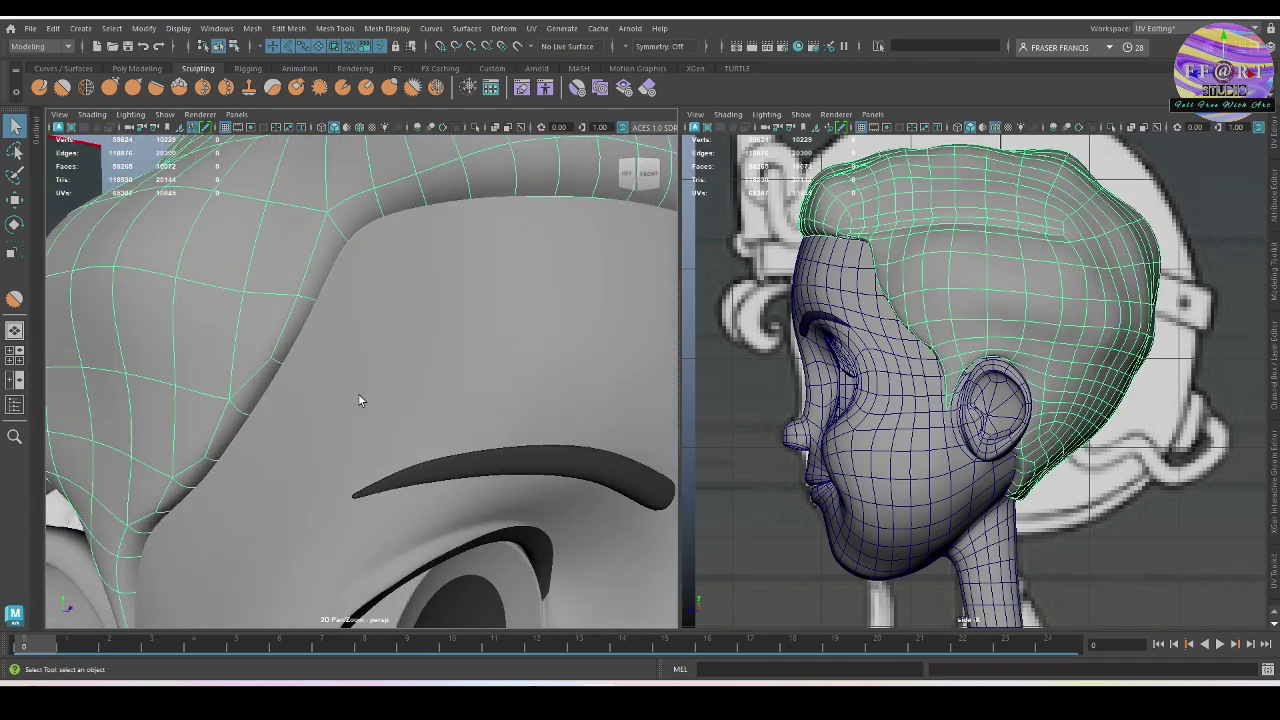
key("1")
left_click_drag(294, 391, 342, 403, "alt")
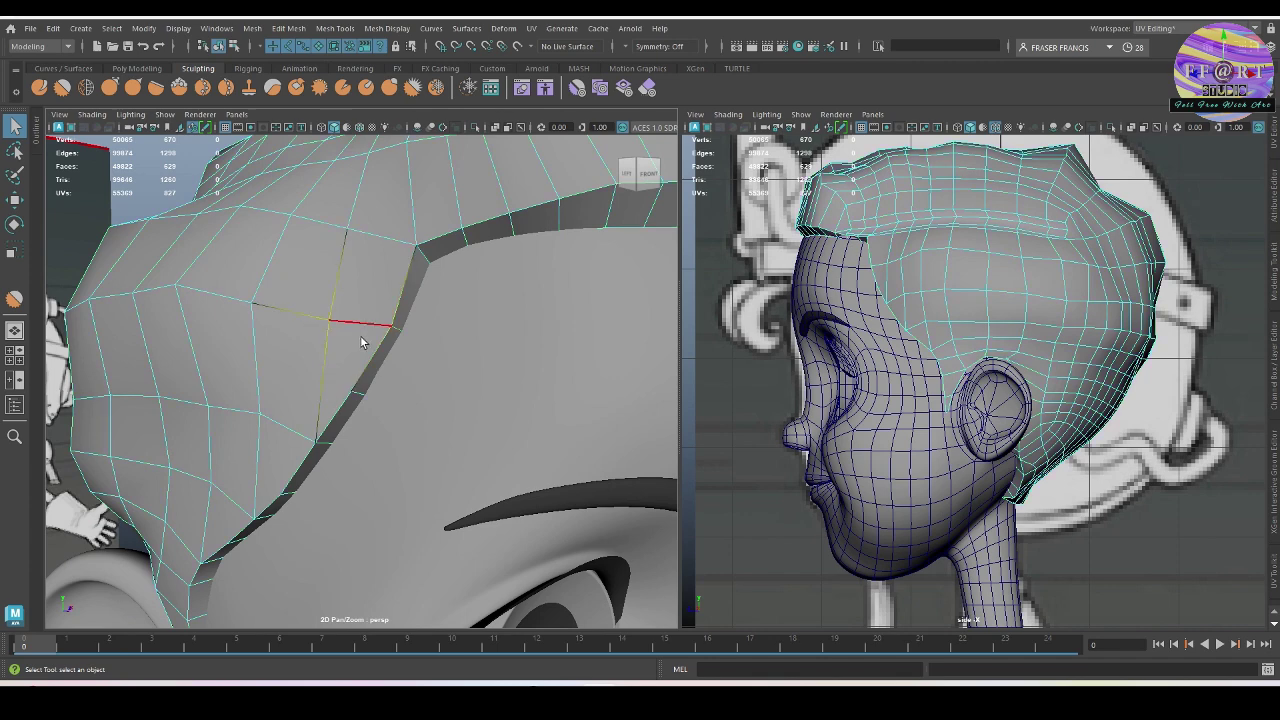
left_click_drag(365, 352, 341, 409, "alt")
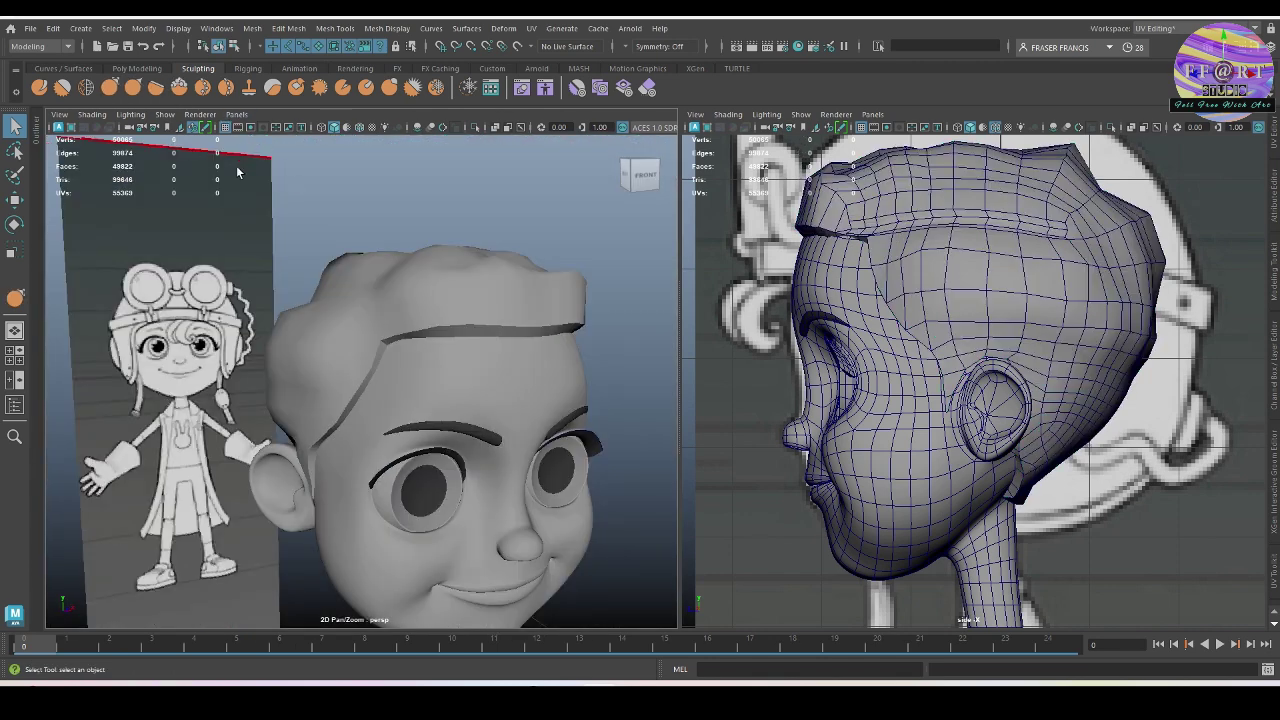
Step: Try to pull the hair edge beside the temple with the Grab sculpting tool, then undo the stroke
key("y")
scroll(343, 209, "up", 4)
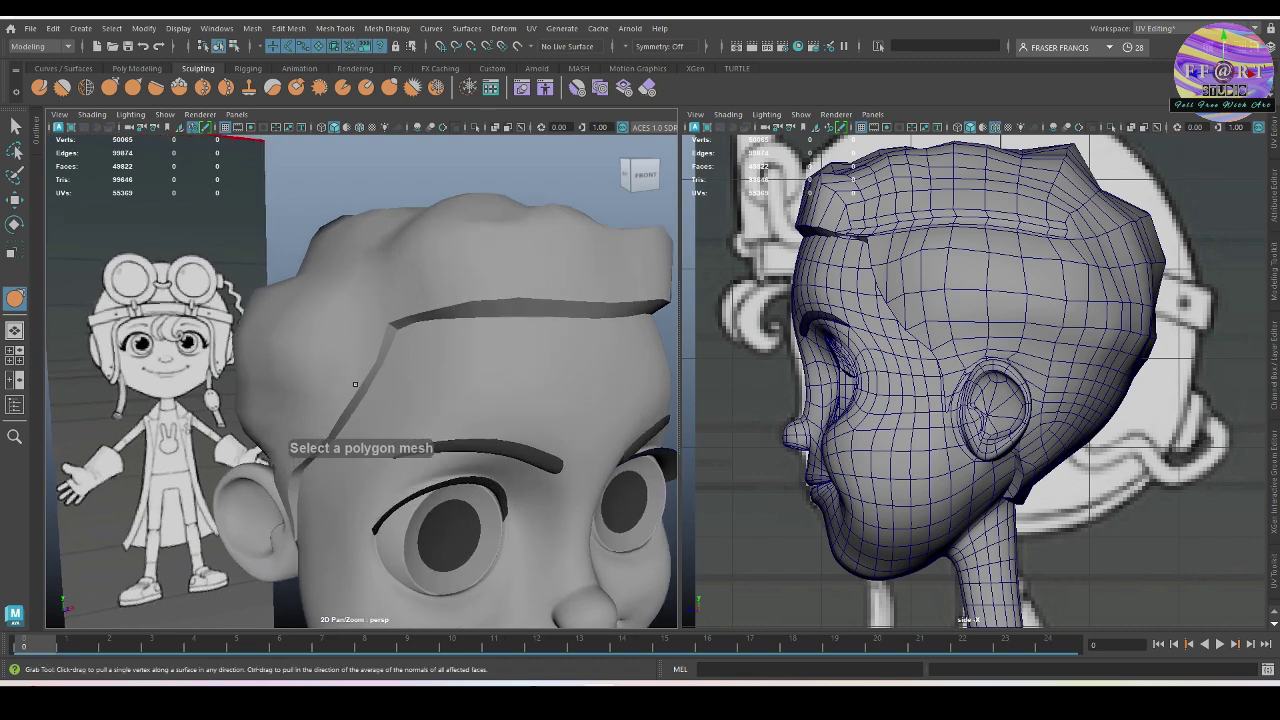
left_click(354, 384)
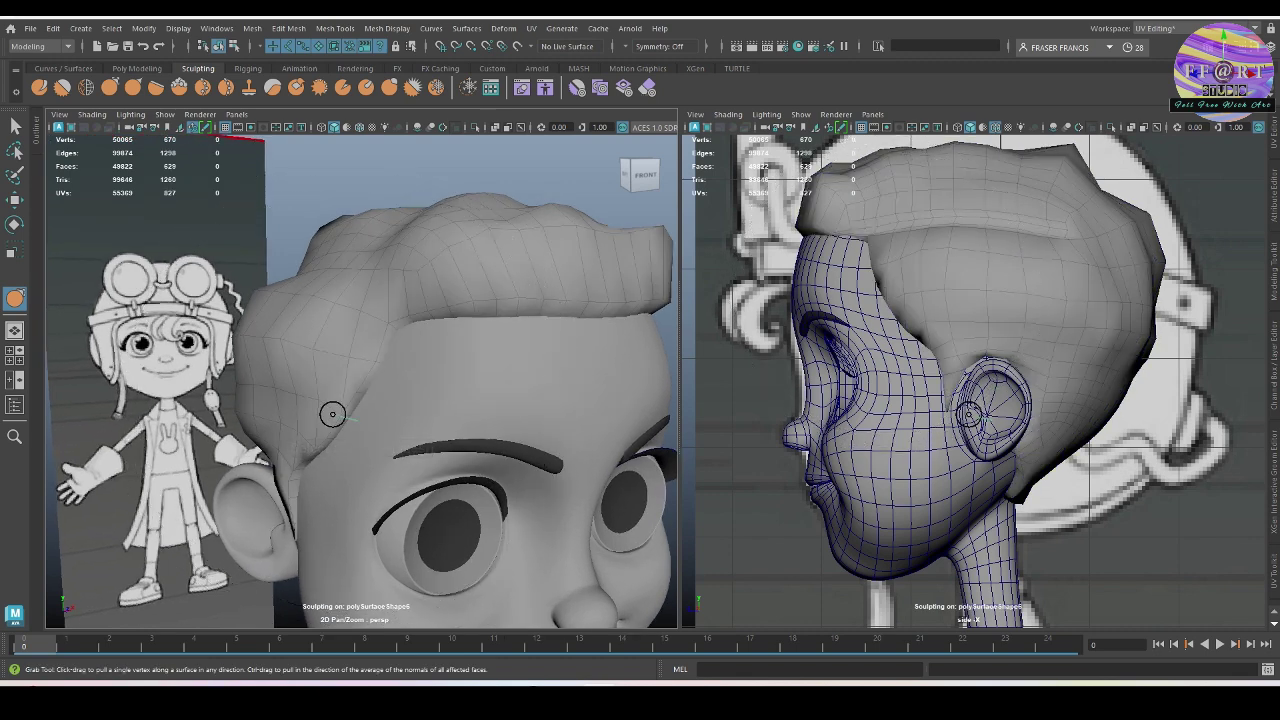
left_click_drag(354, 418, 318, 426, "alt")
right_click_drag(318, 426, 450, 466, "alt")
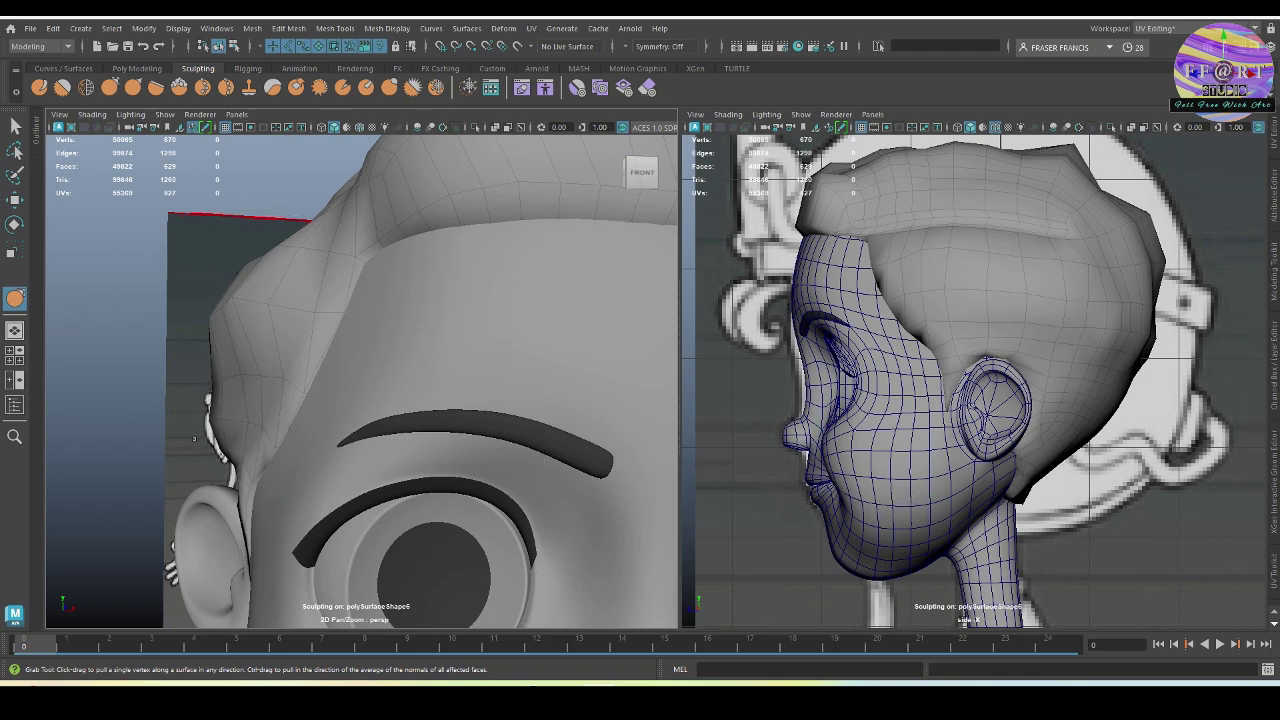
left_click_drag(109, 410, 107, 383, "alt")
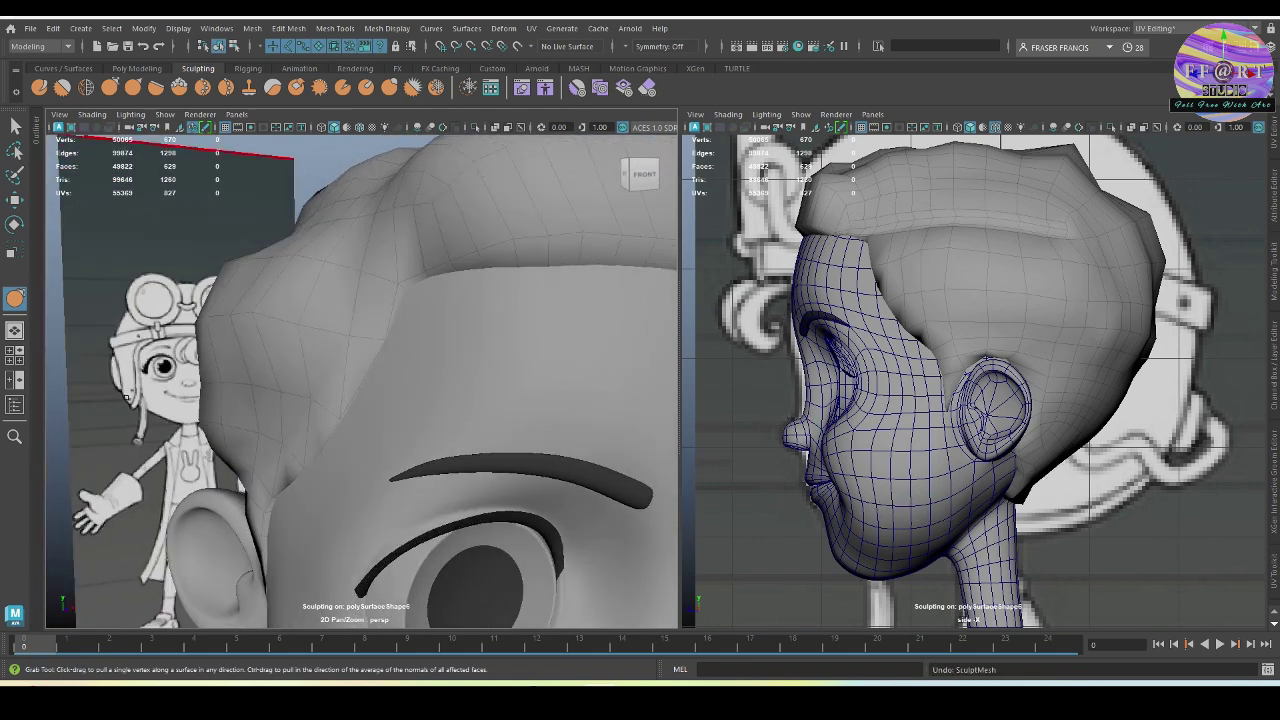
Step: Check the hairline from the front and turn on World X symmetry for sculpting the hair with the Grab tool
right_click_drag(405, 453, 344, 440, "alt")
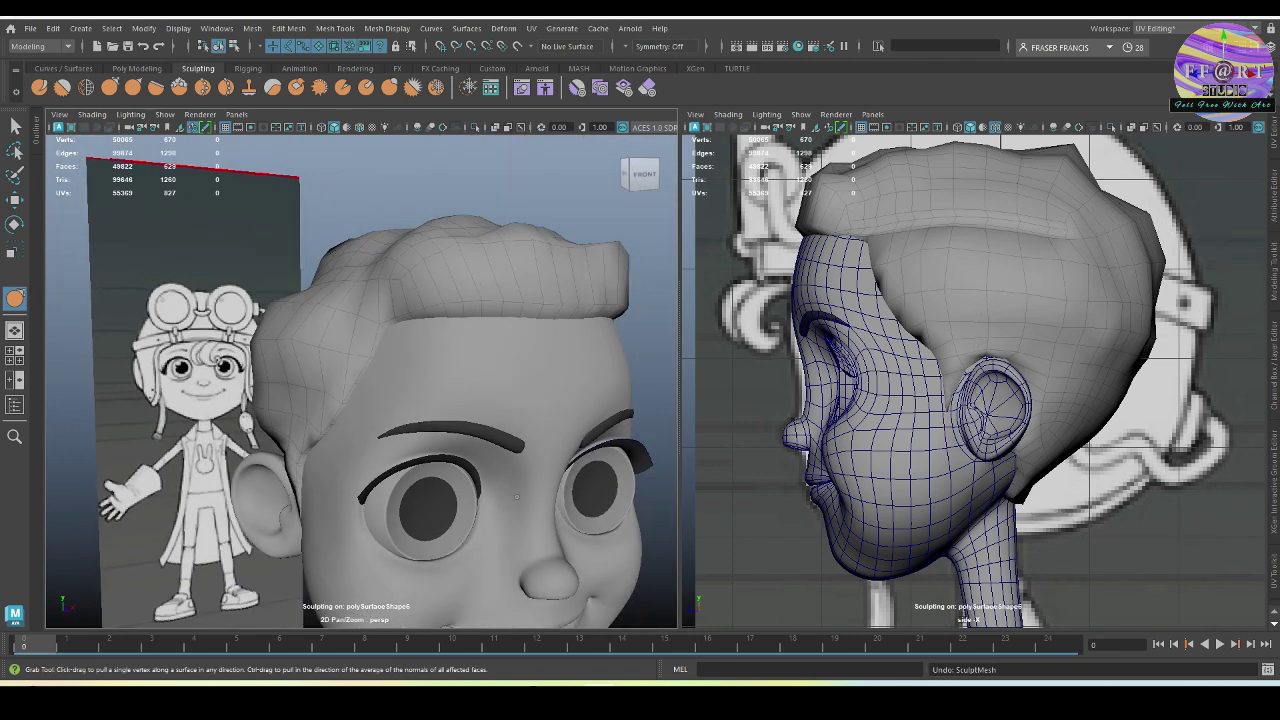
left_click_drag(474, 409, 443, 399, "alt")
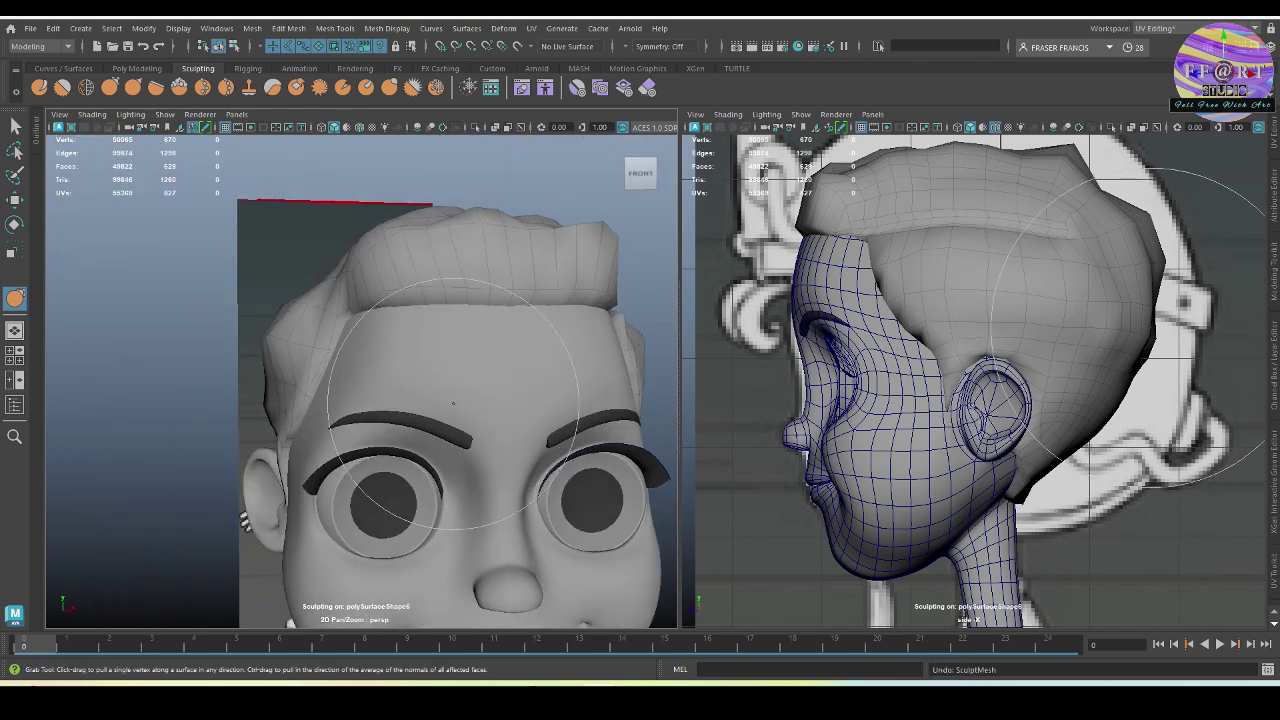
right_click_drag(522, 420, 459, 410, "alt")
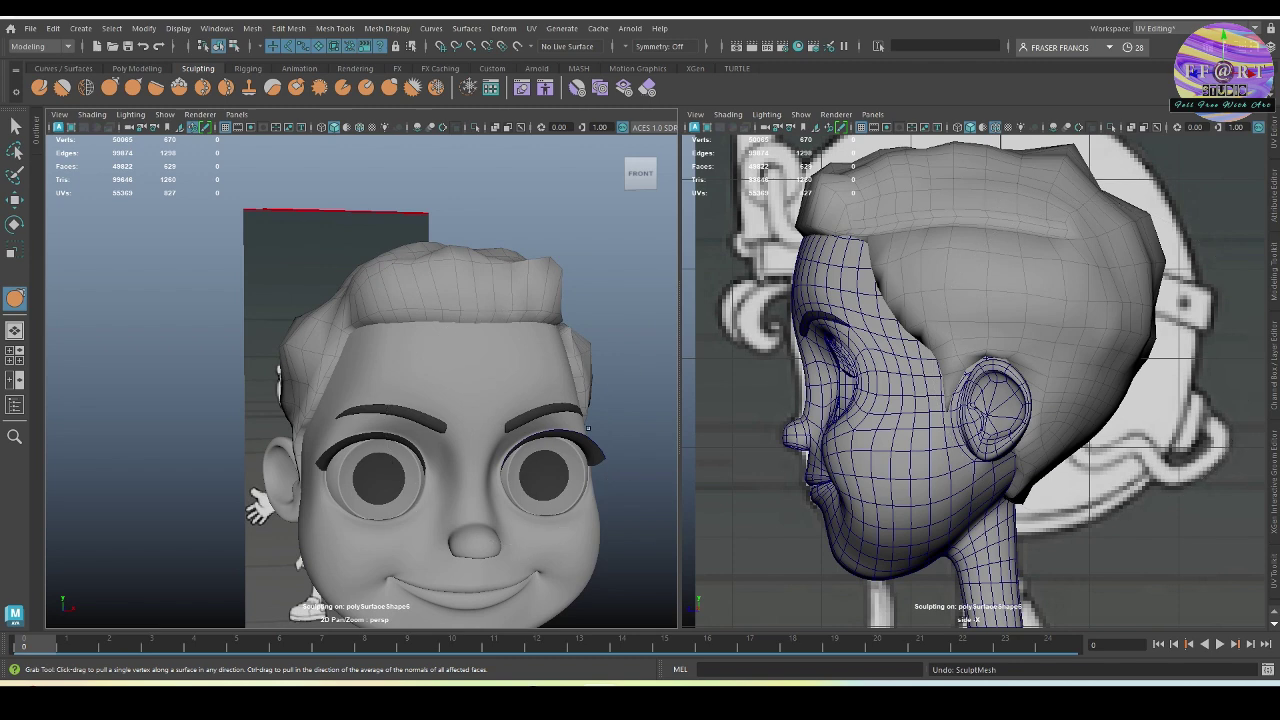
mouse_move(588, 428)
left_mouse_down("alt")
mouse_move(607, 406)
mouse_move(600, 420)
mouse_move(455, 412)
left_mouse_up("alt")
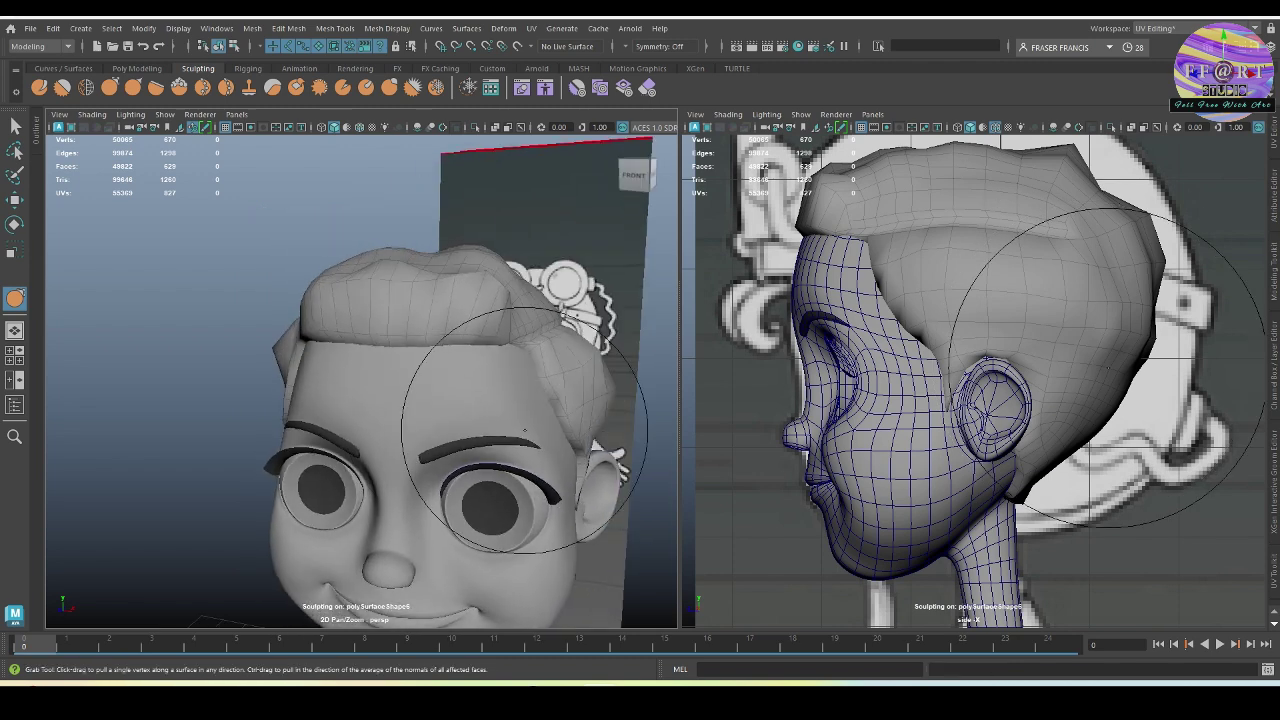
key("q")
left_click_drag(222, 330, 101, 127)
left_click_drag(242, 303, 273, 297, "alt")
left_click(17, 298)
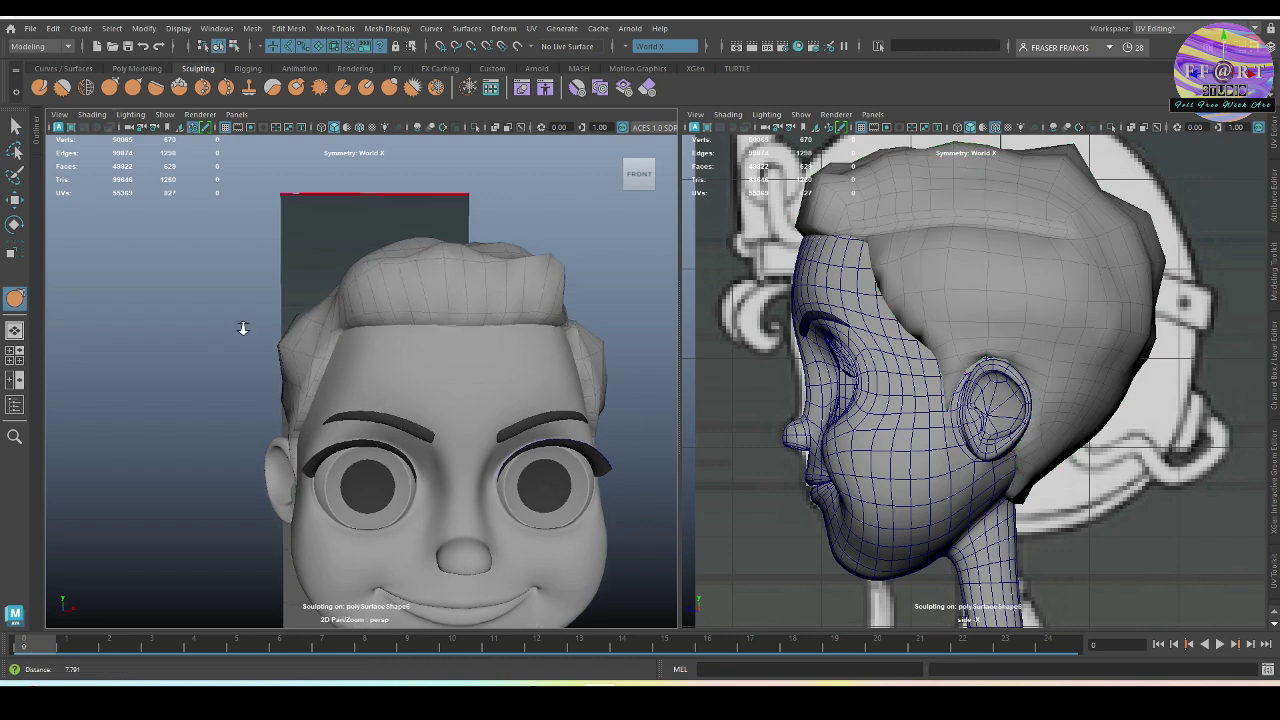
Step: Adjust the hair edge along both temples symmetrically with the Grab sculpting tool
scroll(240, 329, "up", 5)
left_click_drag(212, 369, 300, 372, "alt")
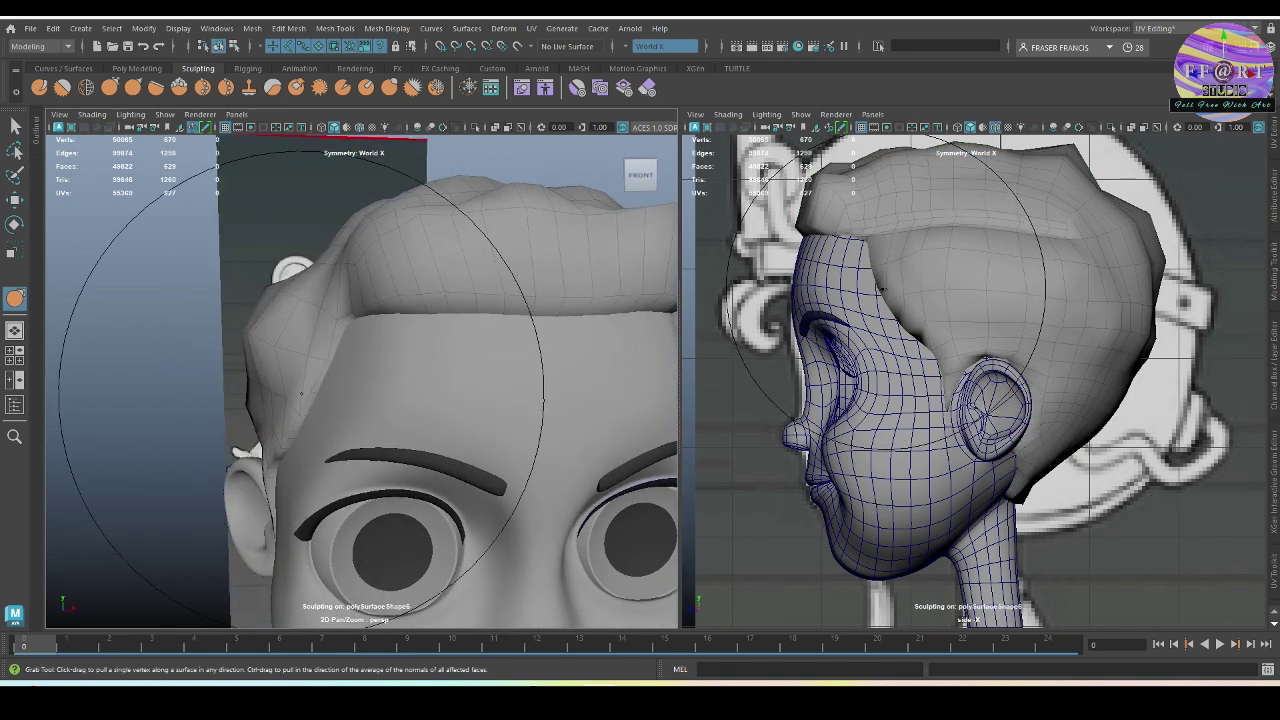
scroll(322, 384, "down", 4)
left_click_drag(362, 406, 235, 411, "alt")
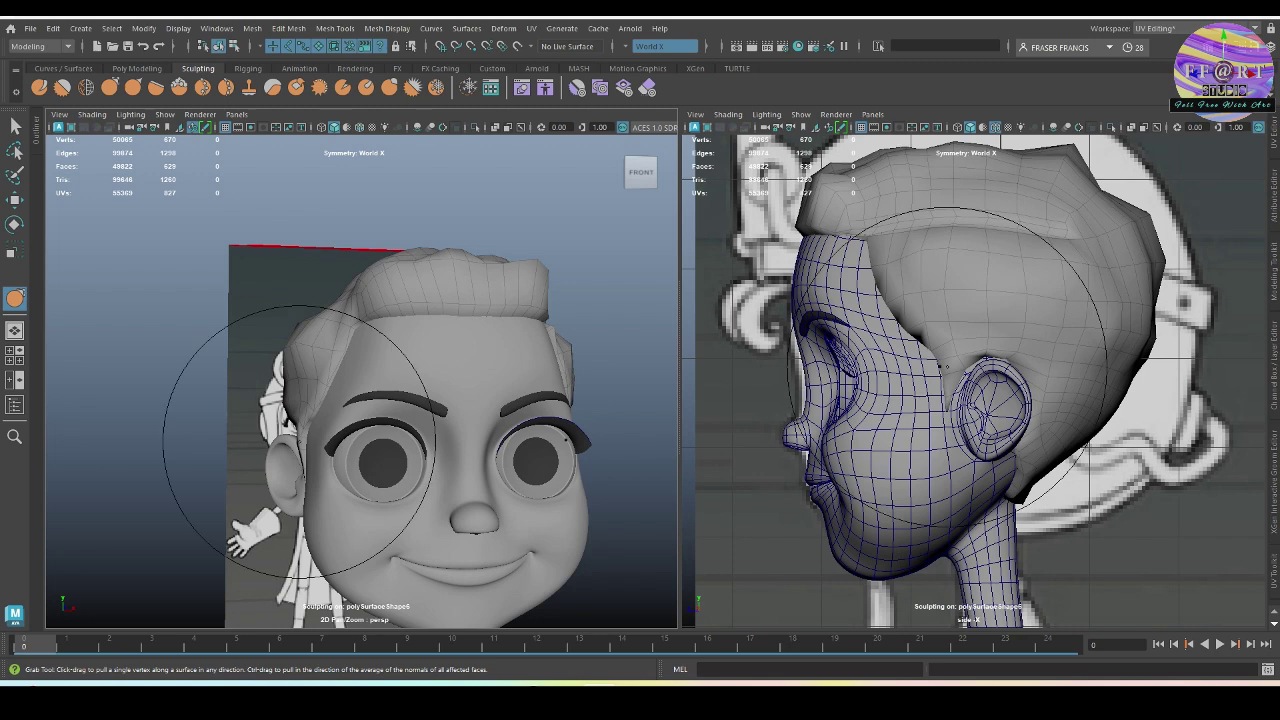
scroll(362, 420, "up", 5)
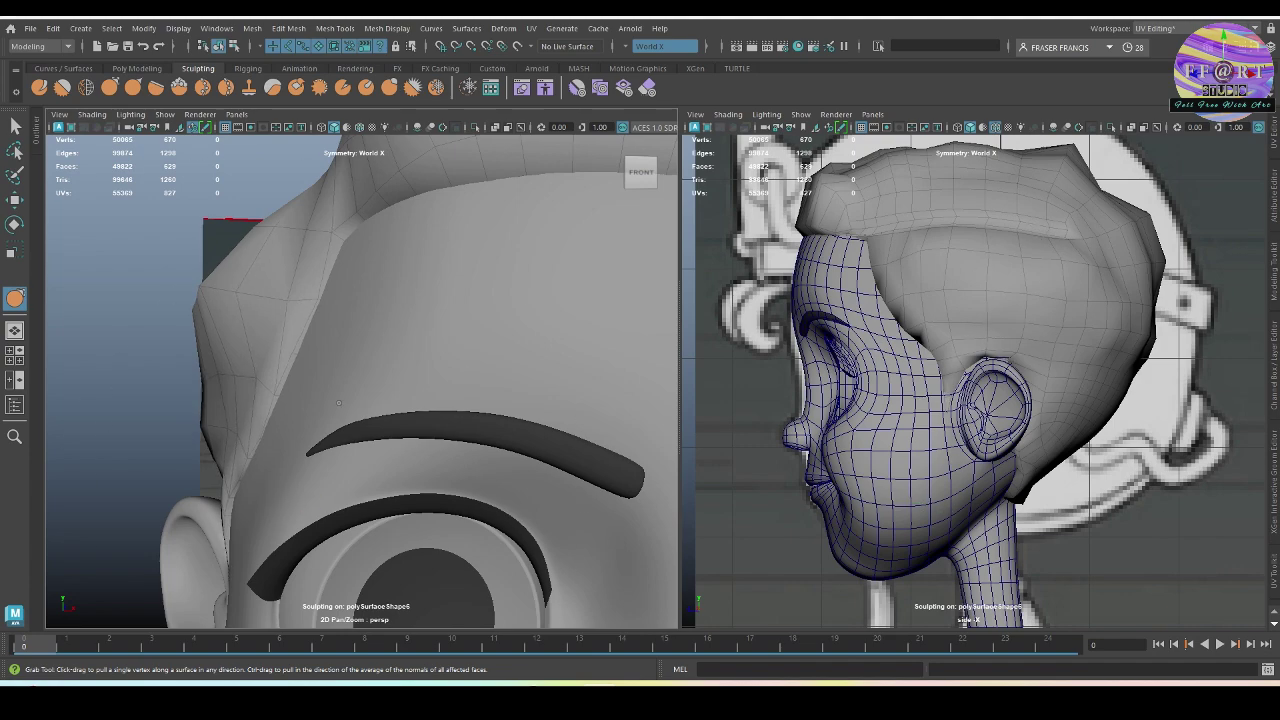
scroll(614, 399, "down", 5)
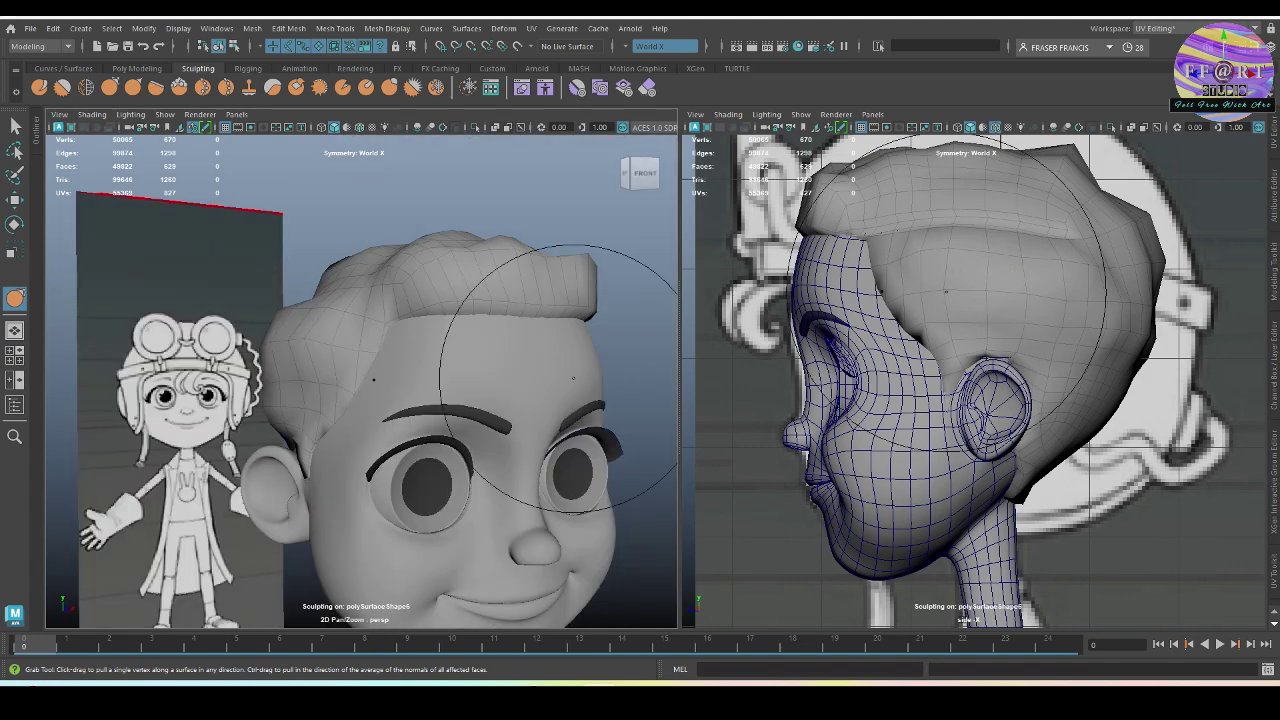
mouse_move(610, 400)
left_mouse_down("alt")
mouse_move(486, 401)
mouse_move(545, 403)
mouse_move(505, 375)
mouse_move(534, 380)
left_mouse_up("alt")
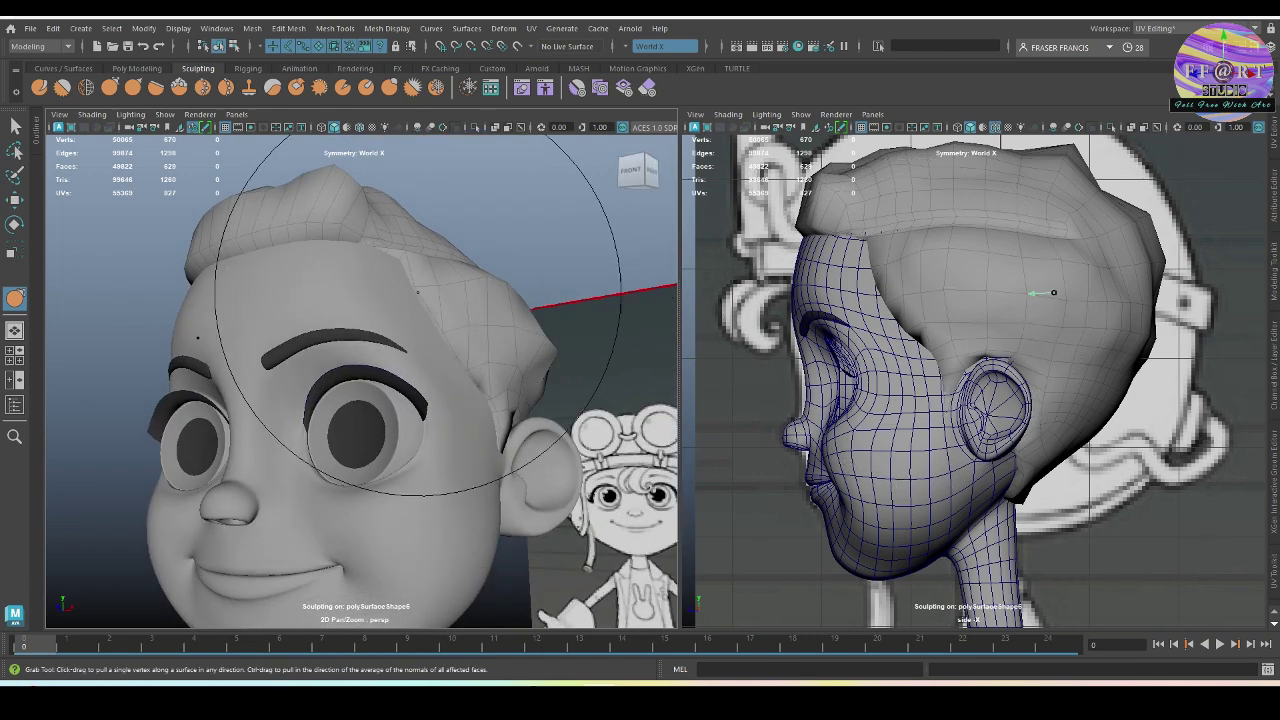
Step: Refine the side hairline between the parting and the ears with the Grab tool, comparing both sides of the head
left_click_drag(150, 315, 246, 337, "alt")
middle_click_drag(324, 392, 299, 382, "alt")
mouse_move(299, 381)
left_mouse_down("alt")
mouse_move(443, 366)
mouse_move(248, 371)
mouse_move(371, 369)
left_mouse_up("alt")
right_click_drag(335, 395, 369, 416, "alt")
scroll(432, 439, "down", 5)
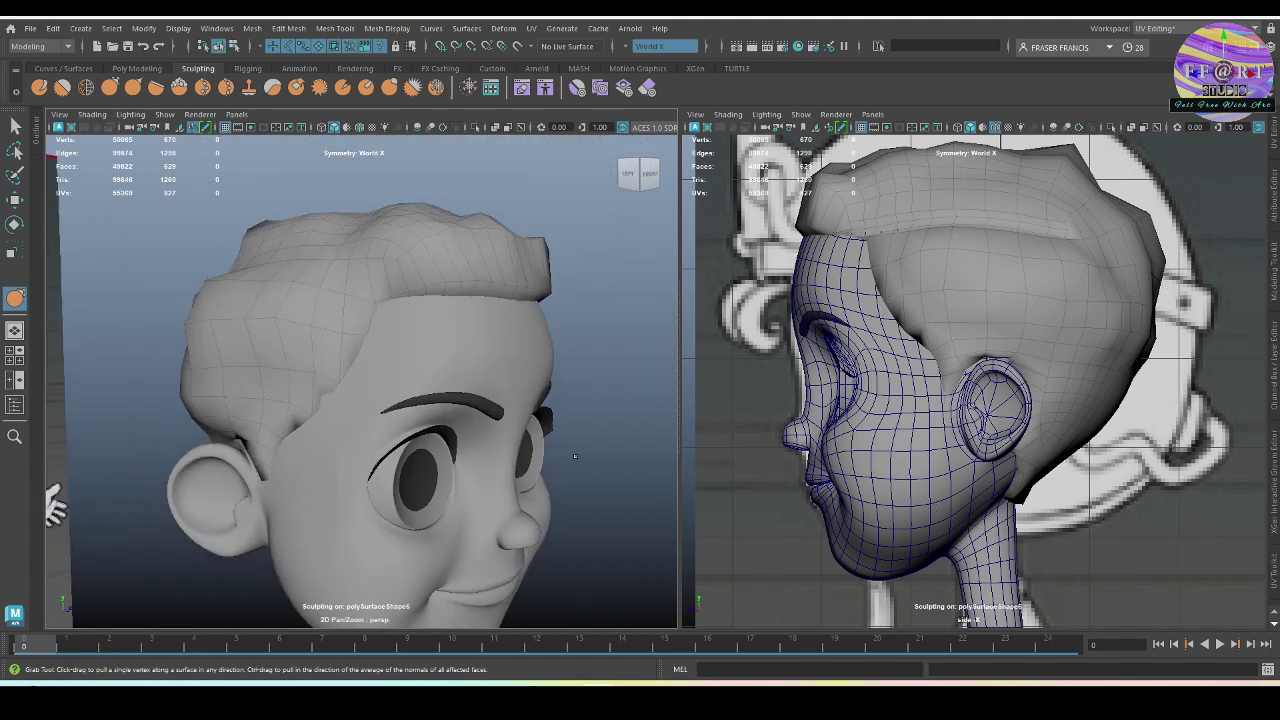
left_click_drag(648, 440, 567, 452, "alt")
scroll(454, 419, "up", 3)
left_click_drag(372, 430, 431, 449, "alt")
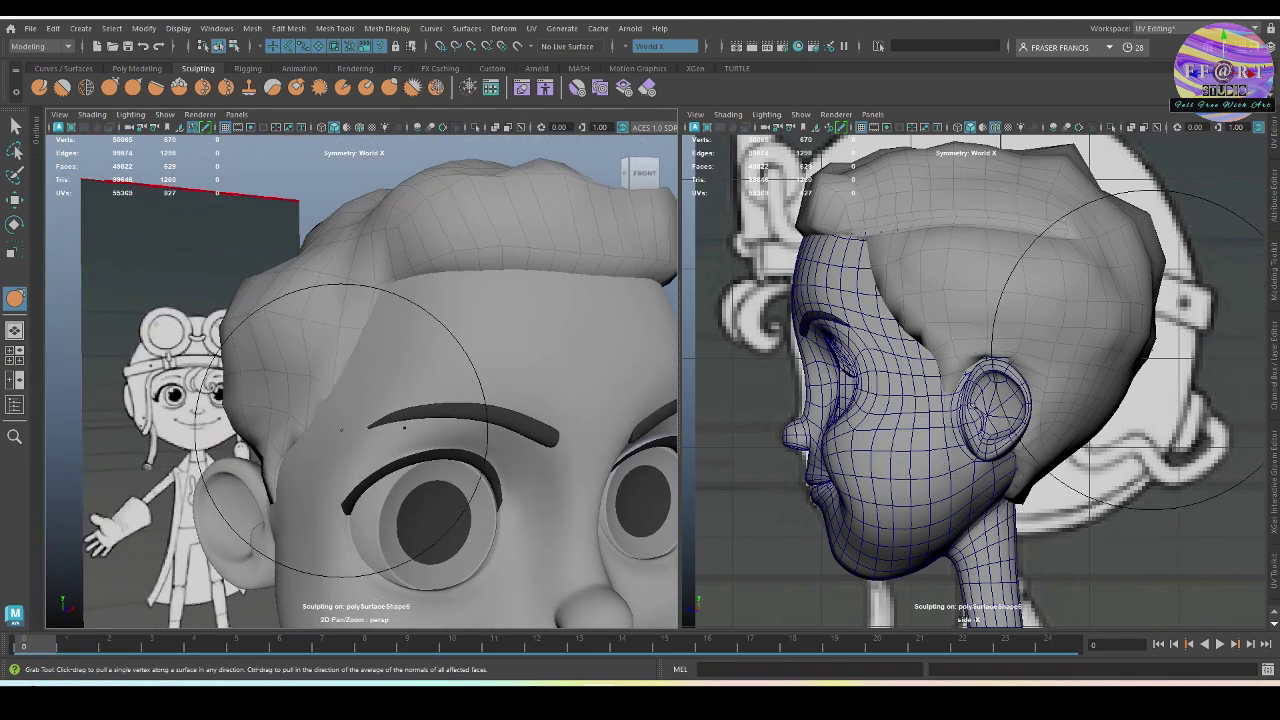
scroll(354, 428, "down", 5)
left_click_drag(636, 450, 492, 441, "alt")
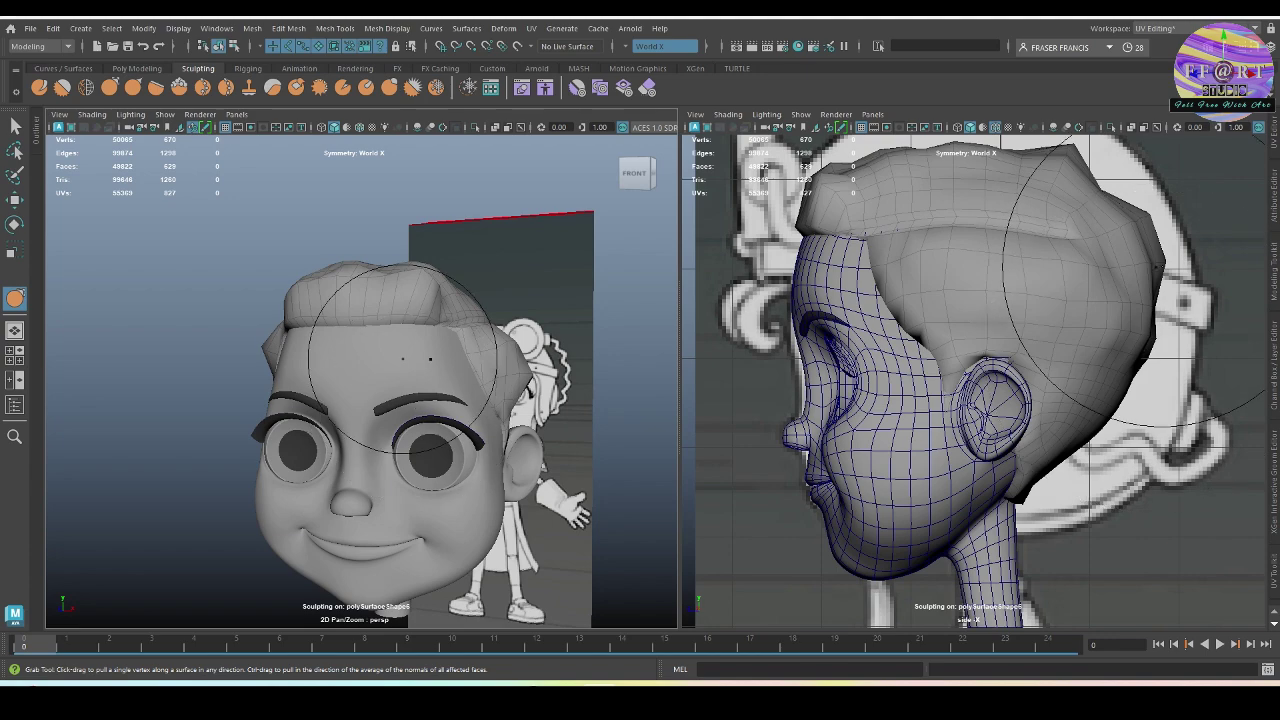
Step: Resize the Grab brush and touch up the hair edge between the temple and the ear
mouse_move(430, 358)
left_mouse_down("alt")
mouse_move(389, 354)
mouse_move(437, 364)
left_mouse_up("alt")
right_click_drag(335, 330, 448, 455, "alt")
left_click_drag(448, 455, 350, 442, "alt")
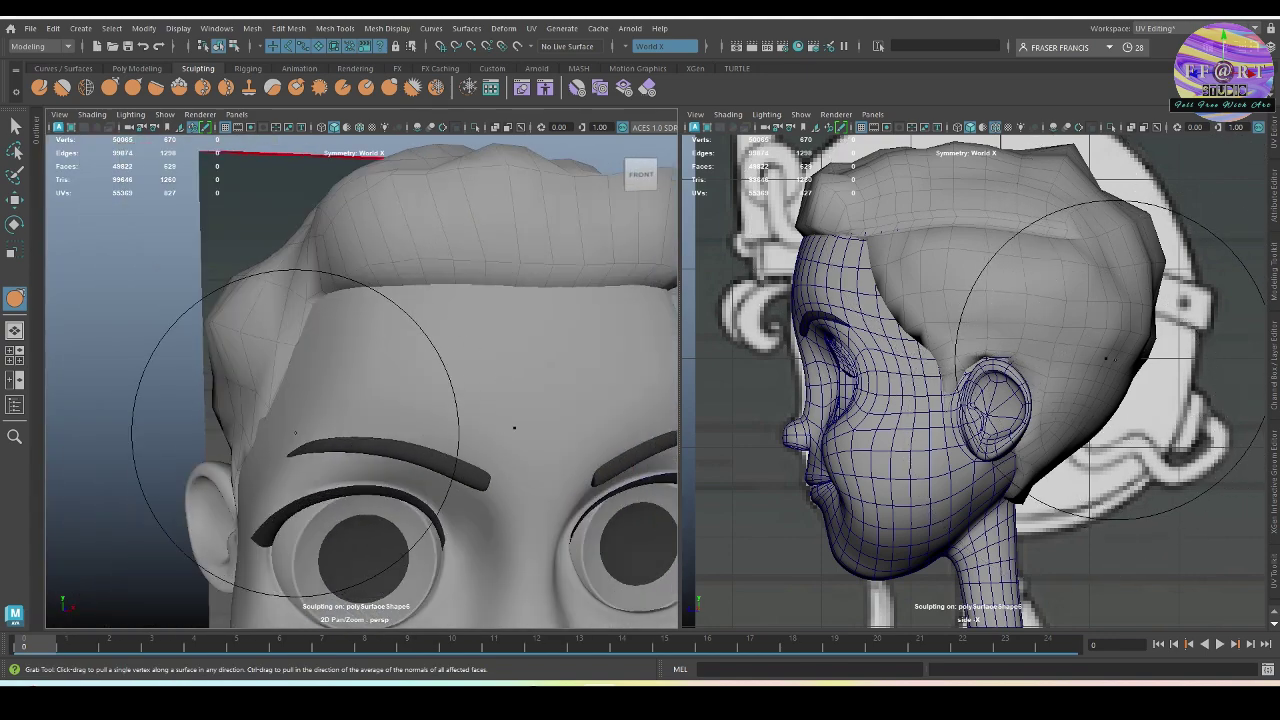
right_click_drag(460, 428, 406, 402, "alt")
mouse_move(341, 404)
left_mouse_down("alt")
mouse_move(410, 381)
mouse_move(372, 373)
left_mouse_up("alt")
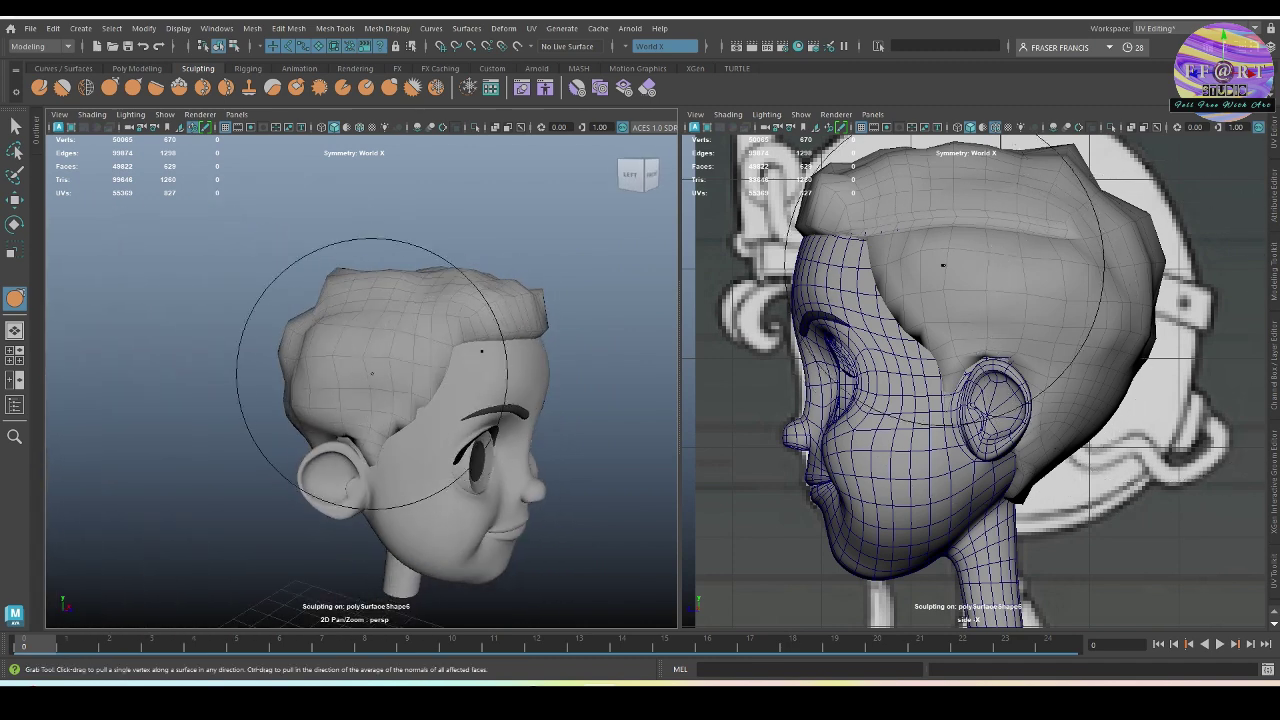
right_click_drag(437, 455, 463, 448, "alt")
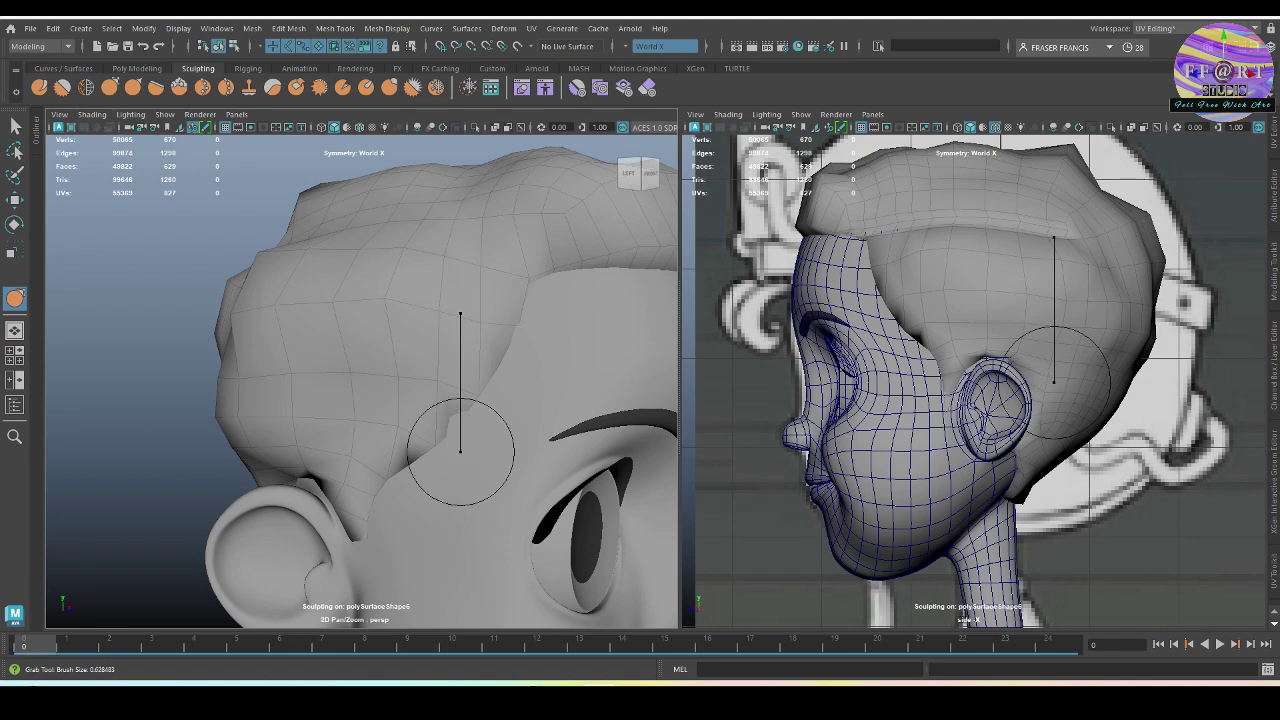
right_click_drag(505, 461, 430, 450, "alt")
left_click_drag(430, 450, 363, 489, "alt")
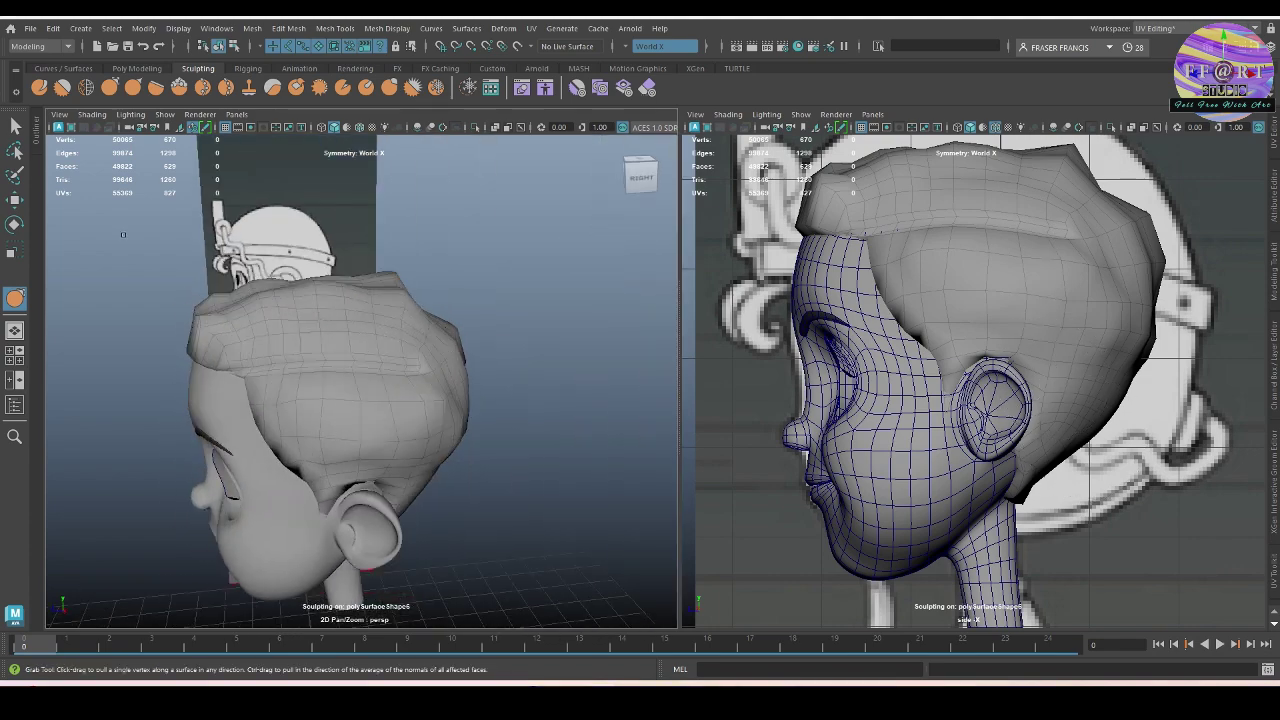
Step: Leave sculpting, select the hair mesh and soften its edges so the fringe shades smoothly
left_click(17, 127)
left_click(558, 360)
left_click_drag(558, 360, 516, 411, "alt")
right_click_drag(516, 411, 488, 380, "alt")
left_click(476, 297)
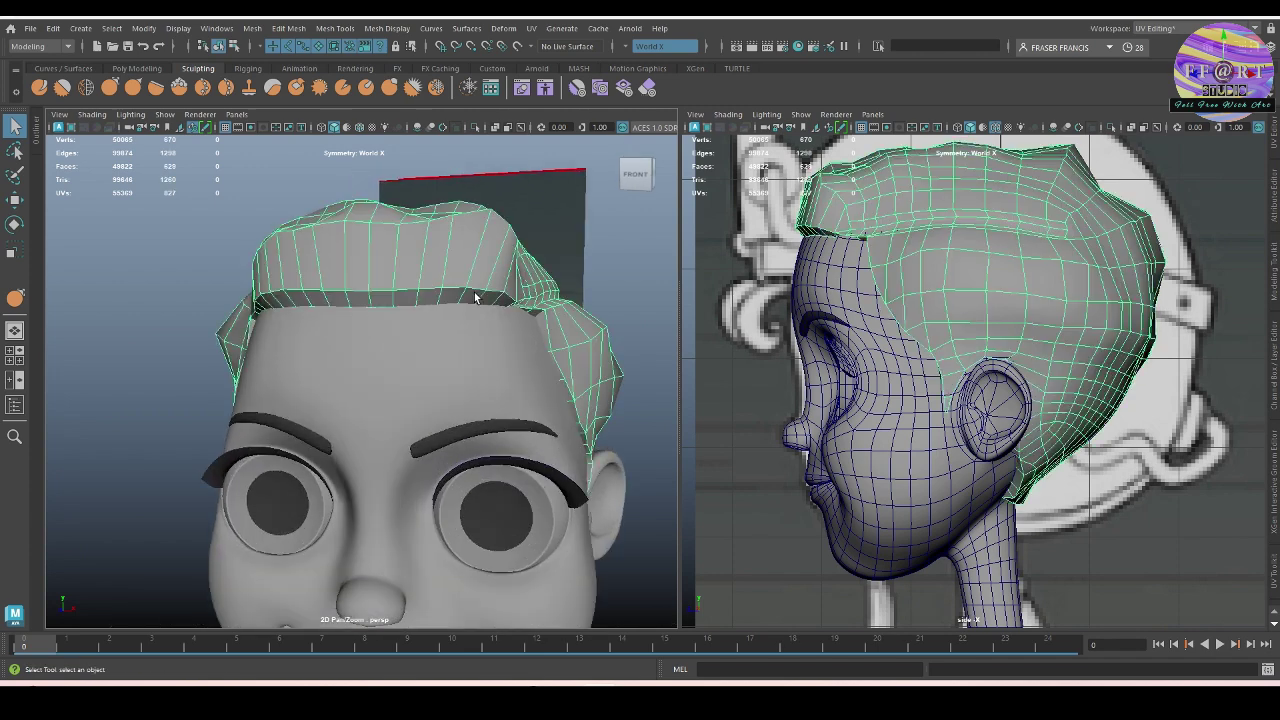
right_click_drag(463, 138, 367, 363, "alt")
left_click_drag(193, 206, 640, 611)
right_click_drag(417, 330, 540, 357, "shift")
left_click(548, 341)
left_click_drag(540, 357, 446, 420, "alt")
left_click(468, 346)
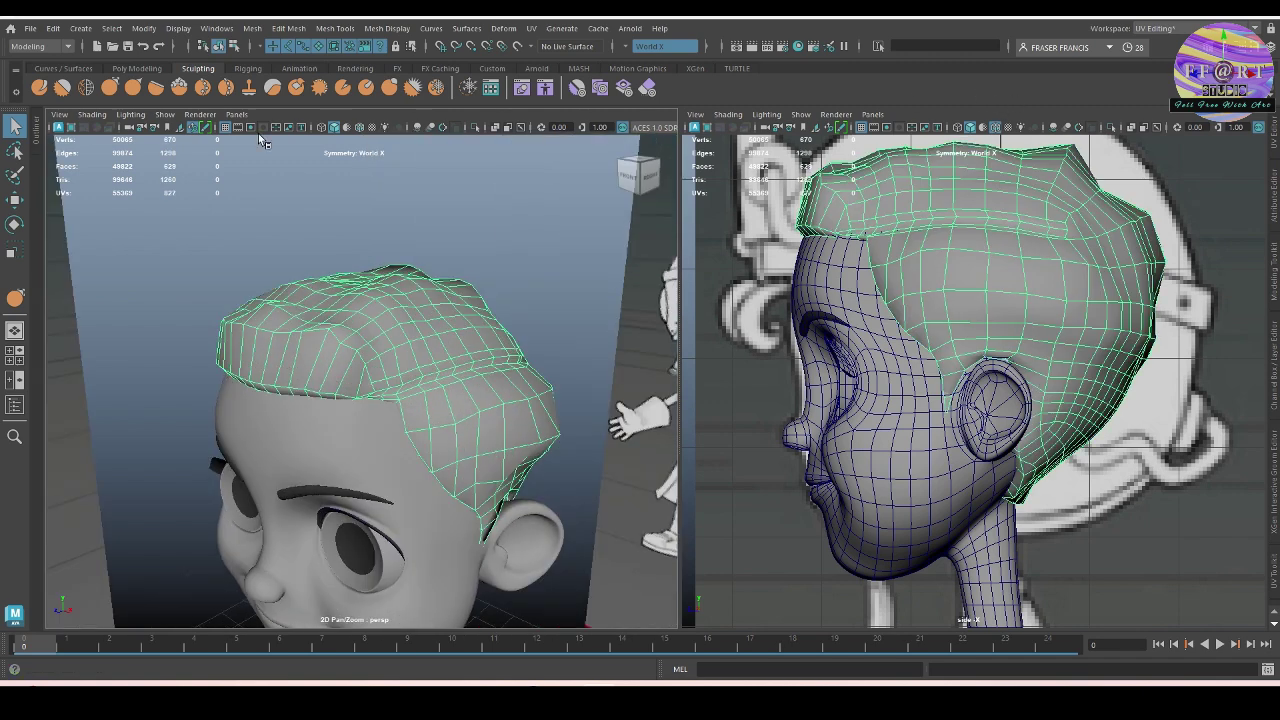
Step: Insert an edge loop around the raised top section of the hair with Multi-Cut and review the deselected hair
left_click(139, 69)
left_click(967, 88)
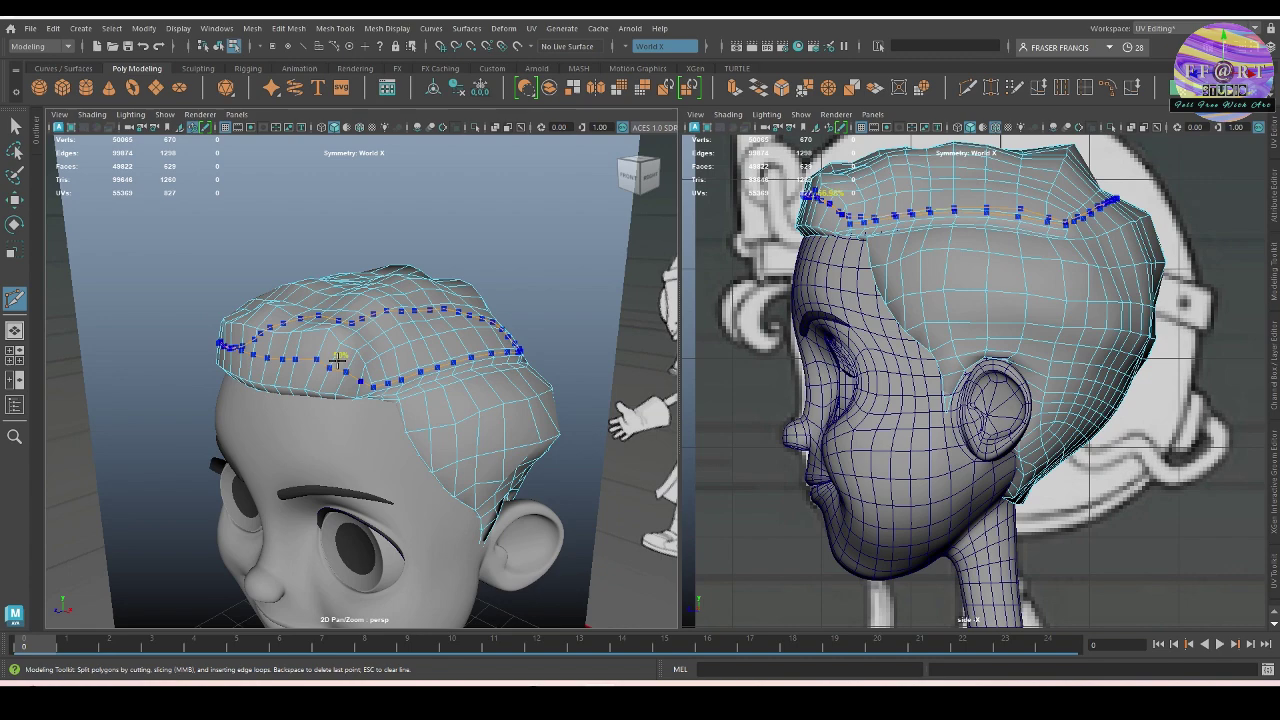
left_click(338, 358, "ctrl")
left_click_drag(338, 358, 535, 277, "alt")
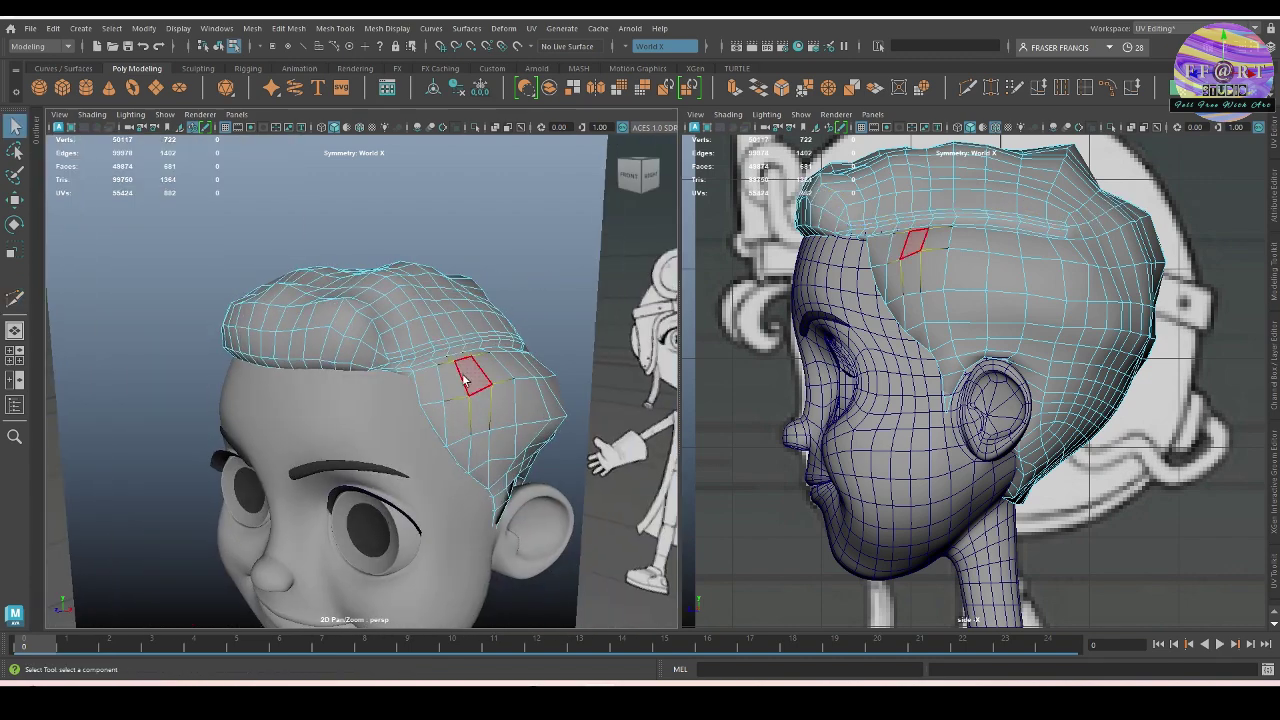
left_click_drag(465, 380, 432, 368, "alt")
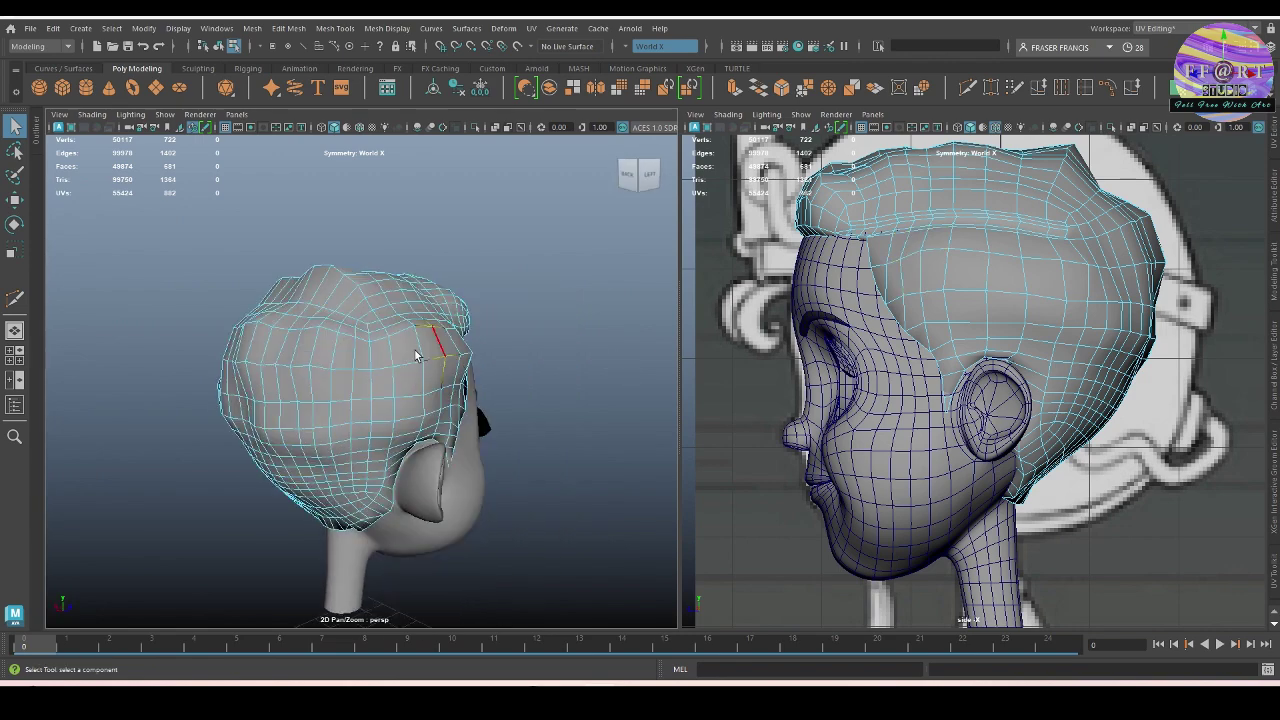
left_click(558, 317)
left_click_drag(558, 317, 423, 448, "alt")
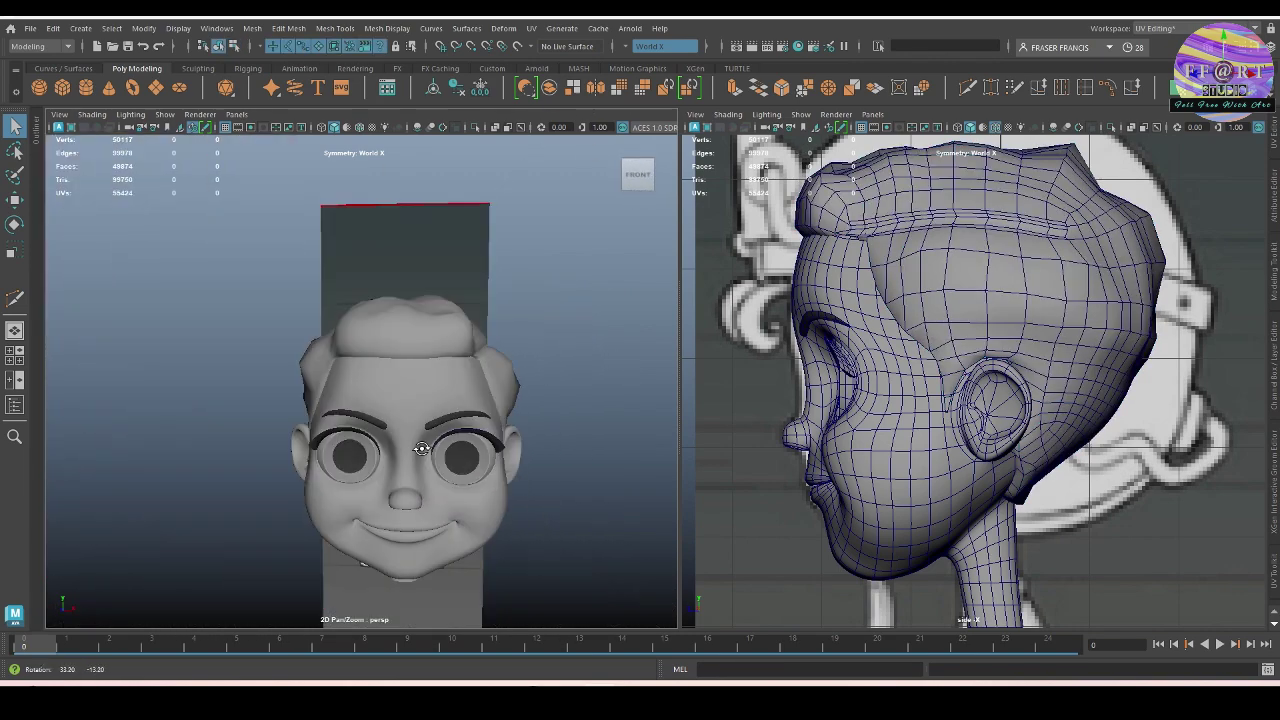